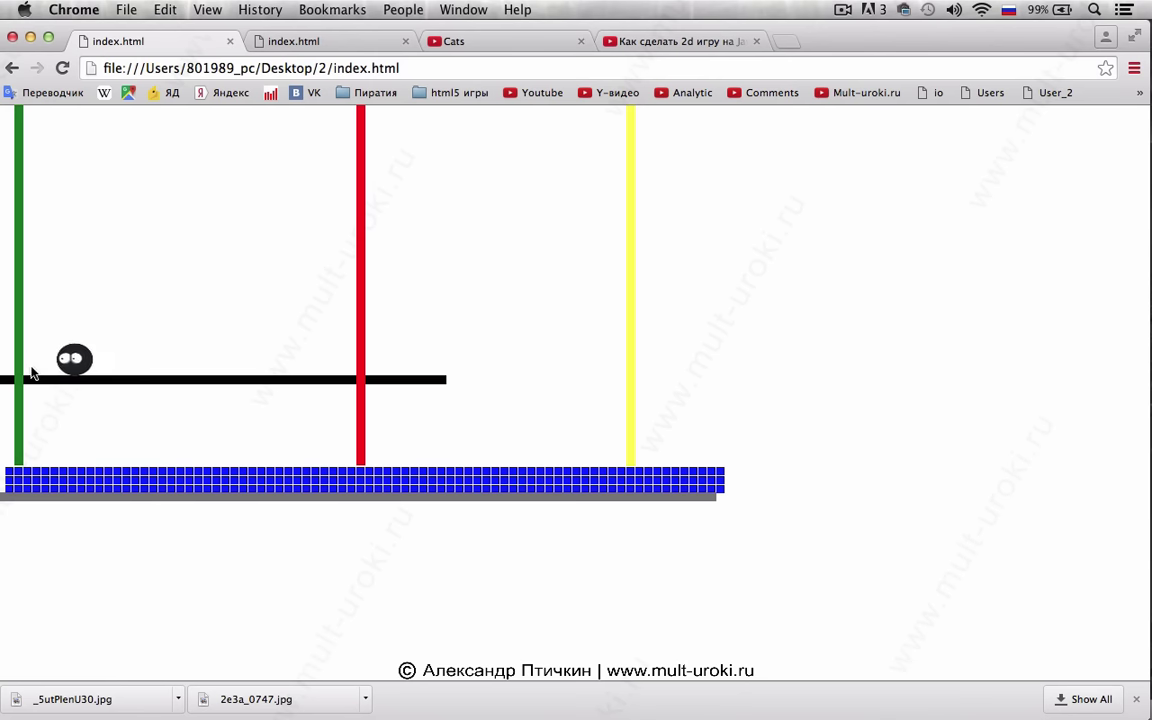
Reload the index.html game page and view the YouTube playlist on making 2D games with JavaScript and Anime Studio Pro 11
click(63, 67)
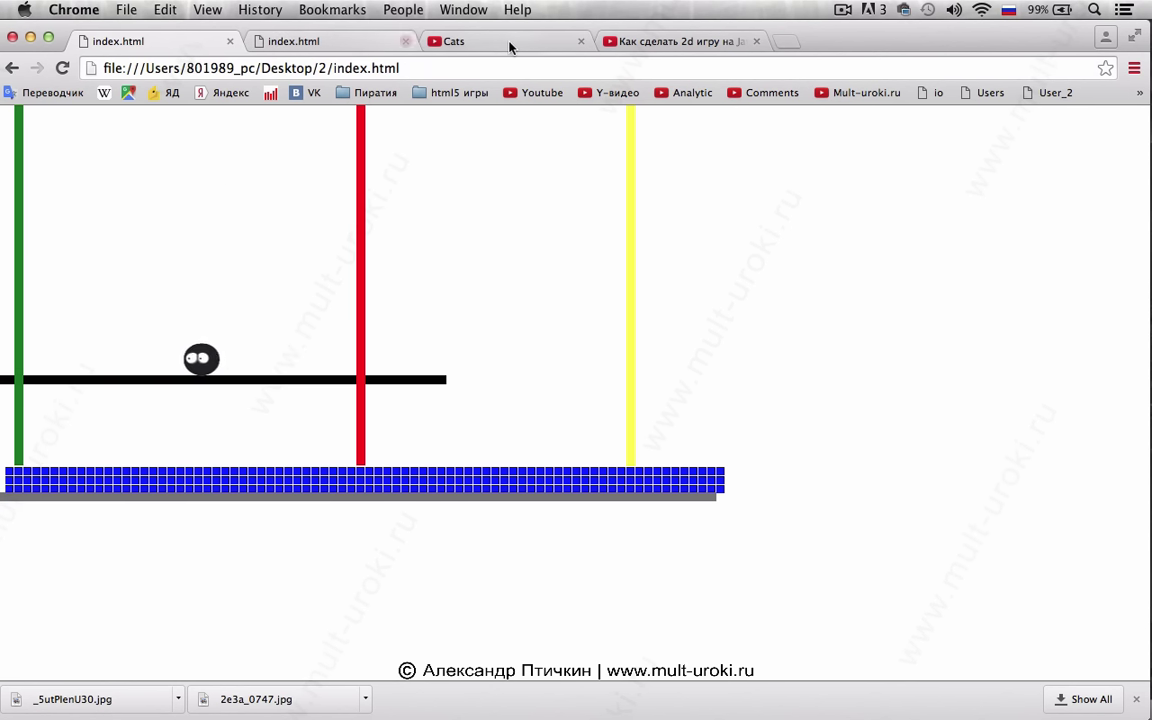
click(608, 40)
scroll(315, 512, down, 3)
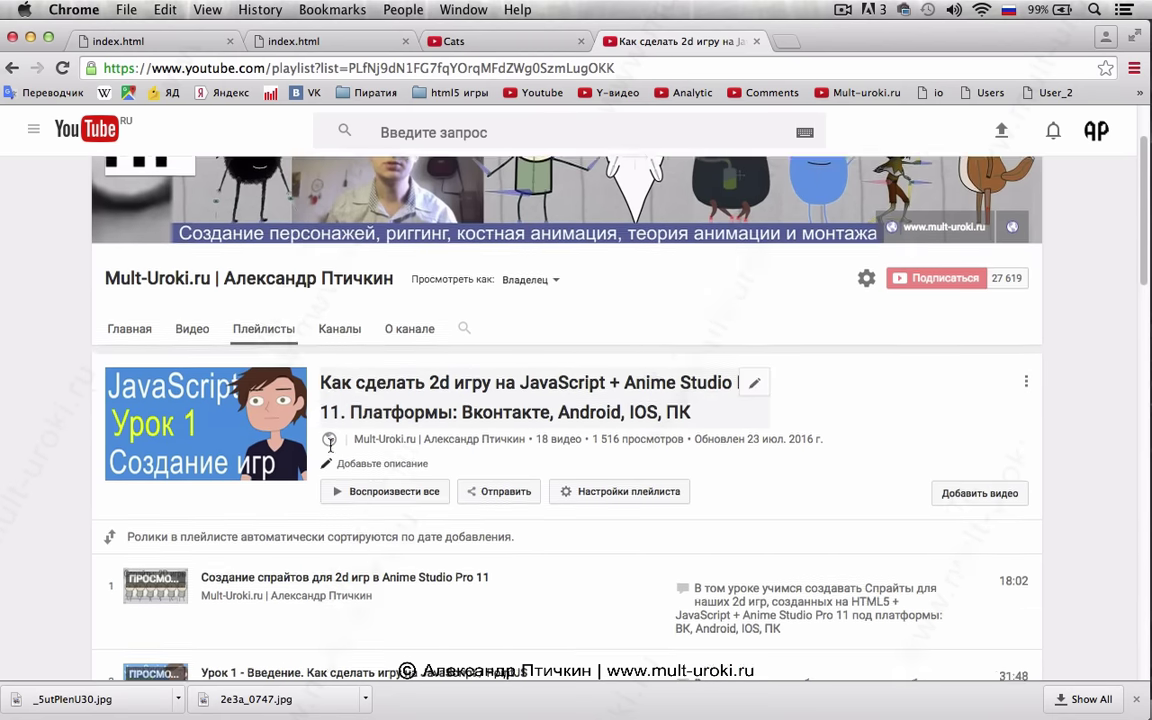
mouse_move(310, 470)
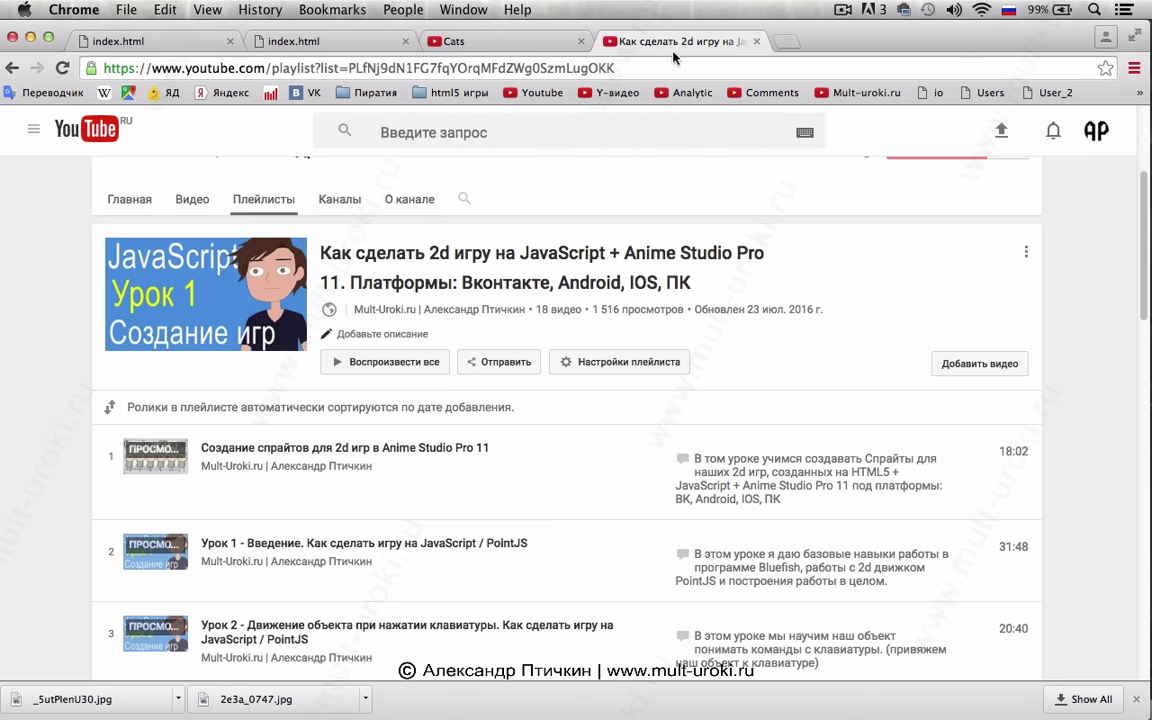
Return from the YouTube playlist to the index.html game page in the browser
click(30, 37)
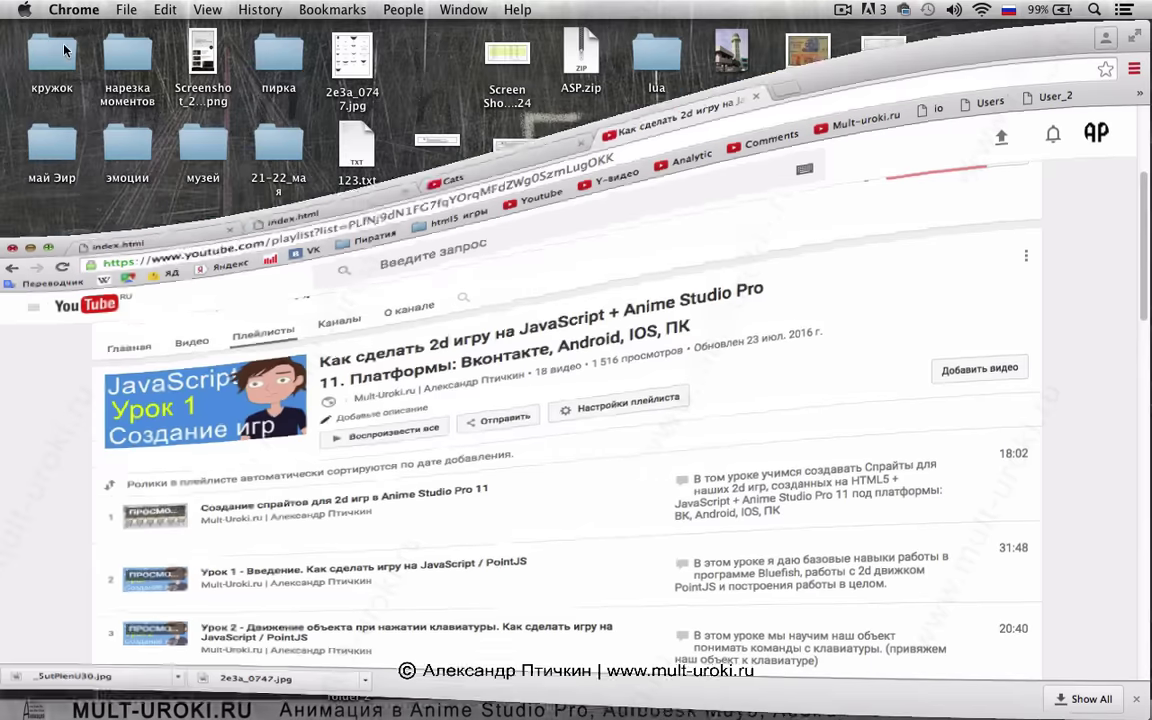
click(854, 370)
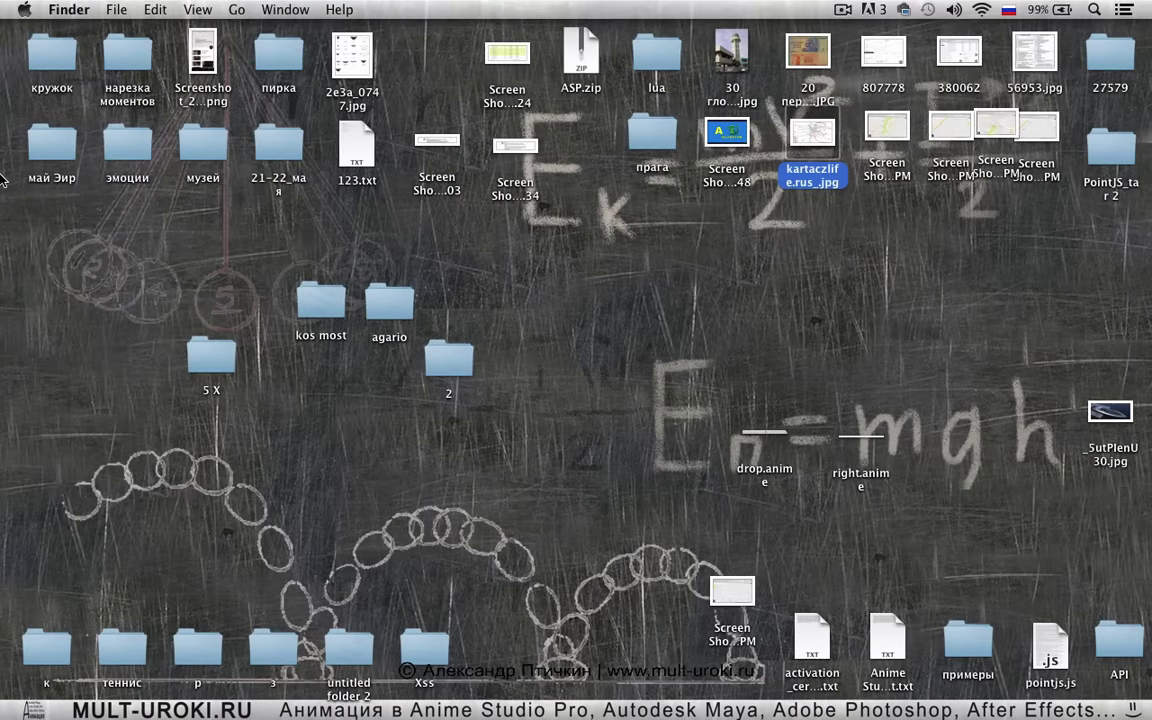
click(18, 113)
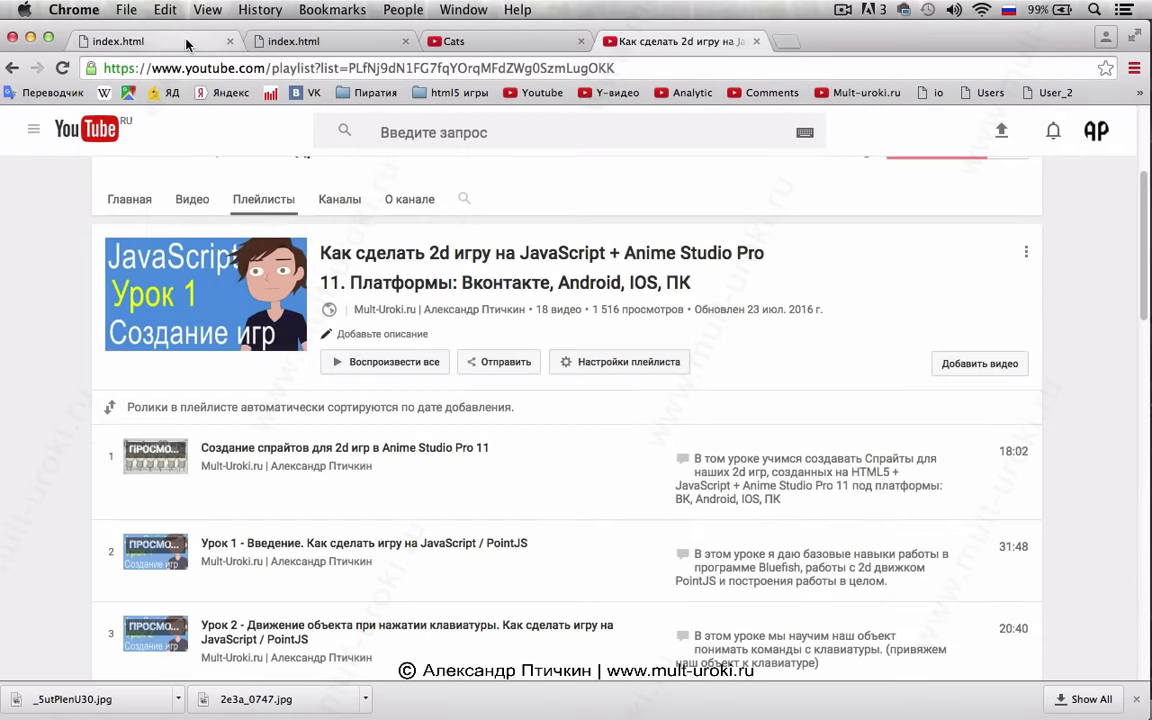
click(187, 44)
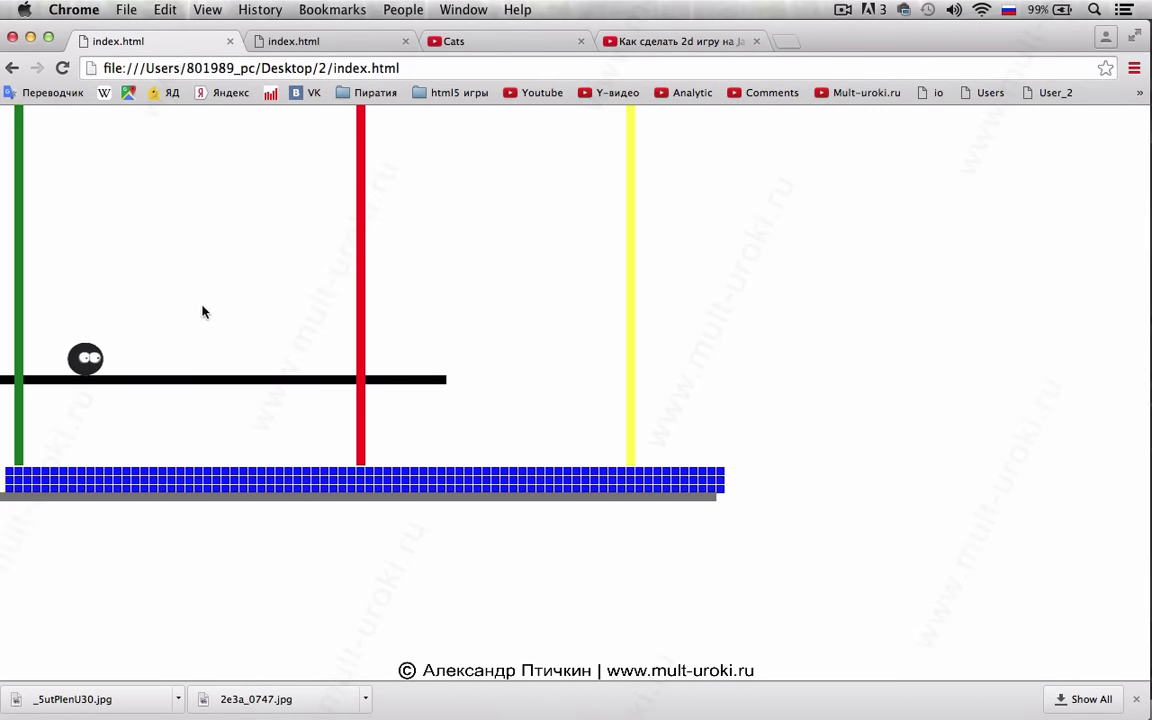
Minimise the browser, open right.anime from the desktop in Anime Studio Pro and enlarge its window
click(31, 37)
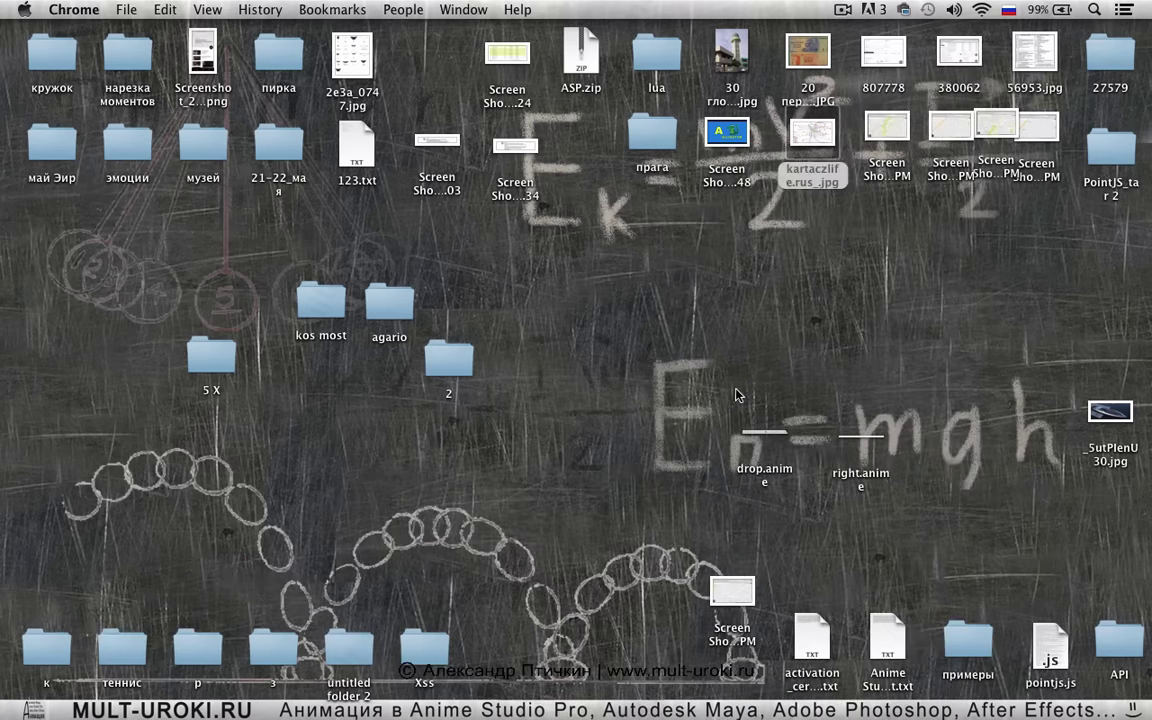
click(855, 440)
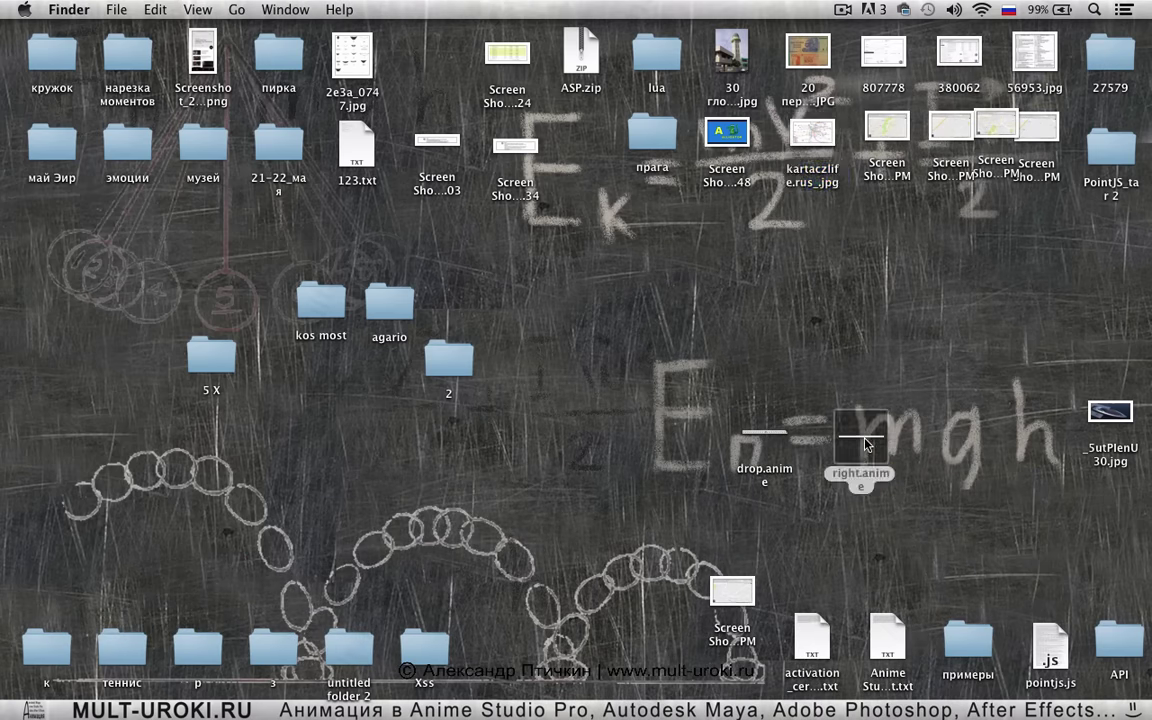
double_click(866, 445)
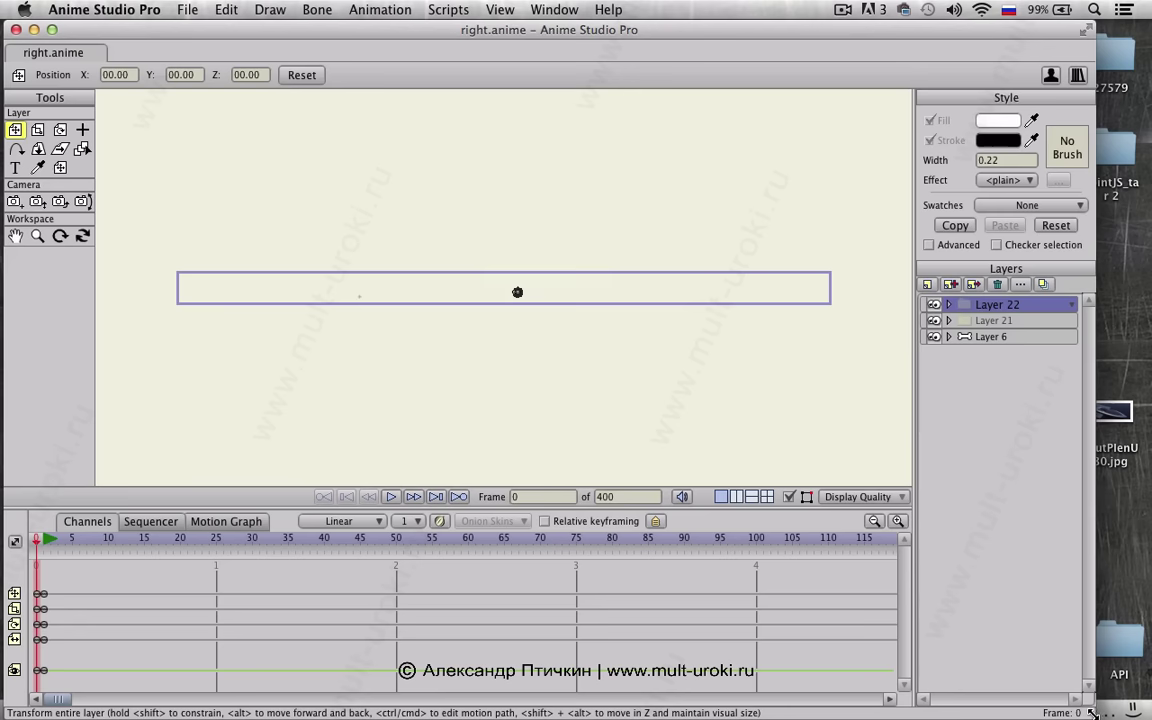
drag(1092, 712, 1148, 692)
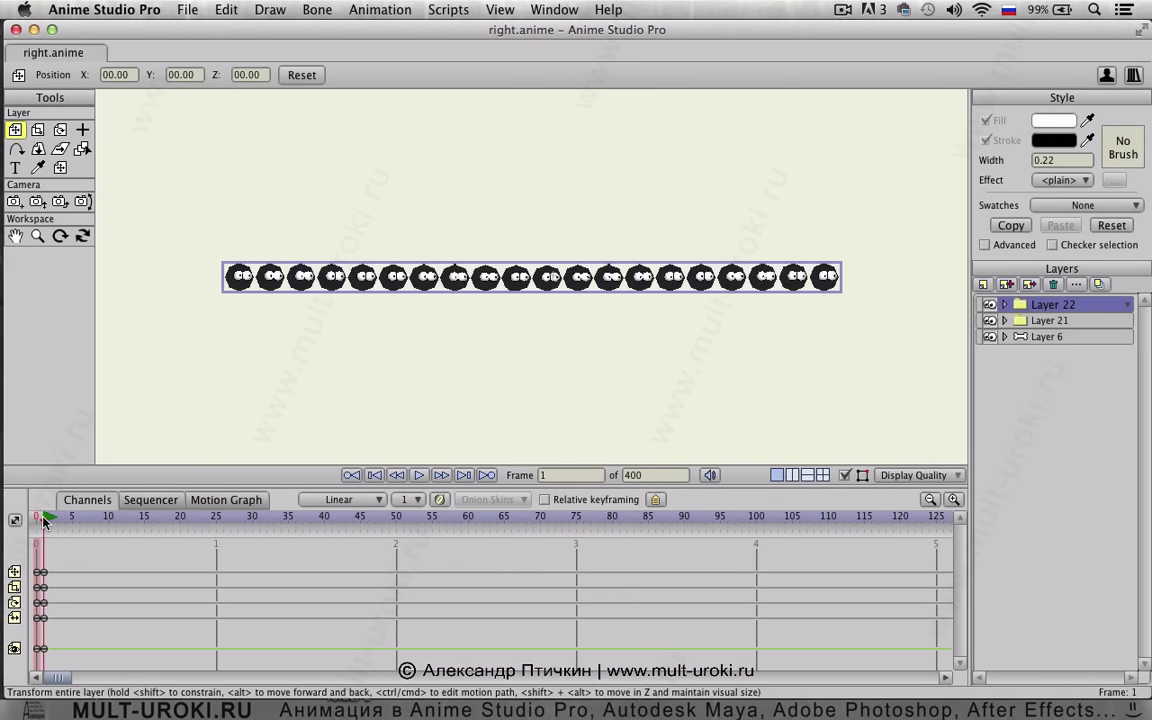
Play the ball sprite strip's animation, stop it and go back to frame 1
key(space)
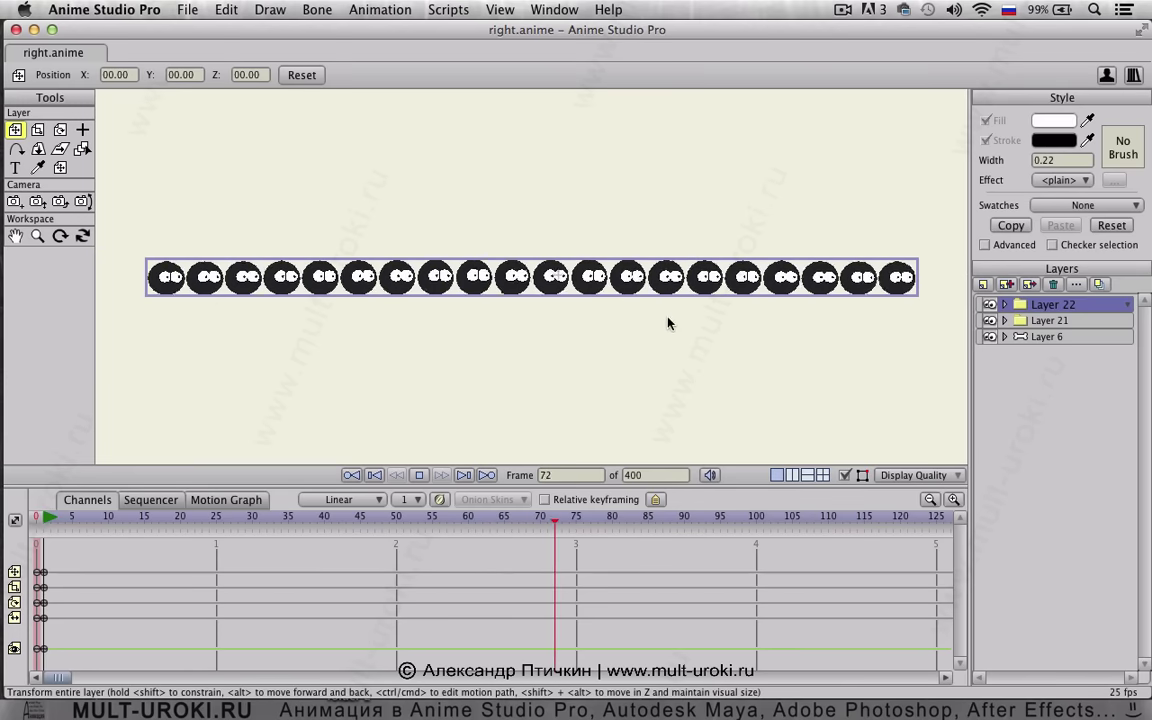
click(419, 475)
click(43, 518)
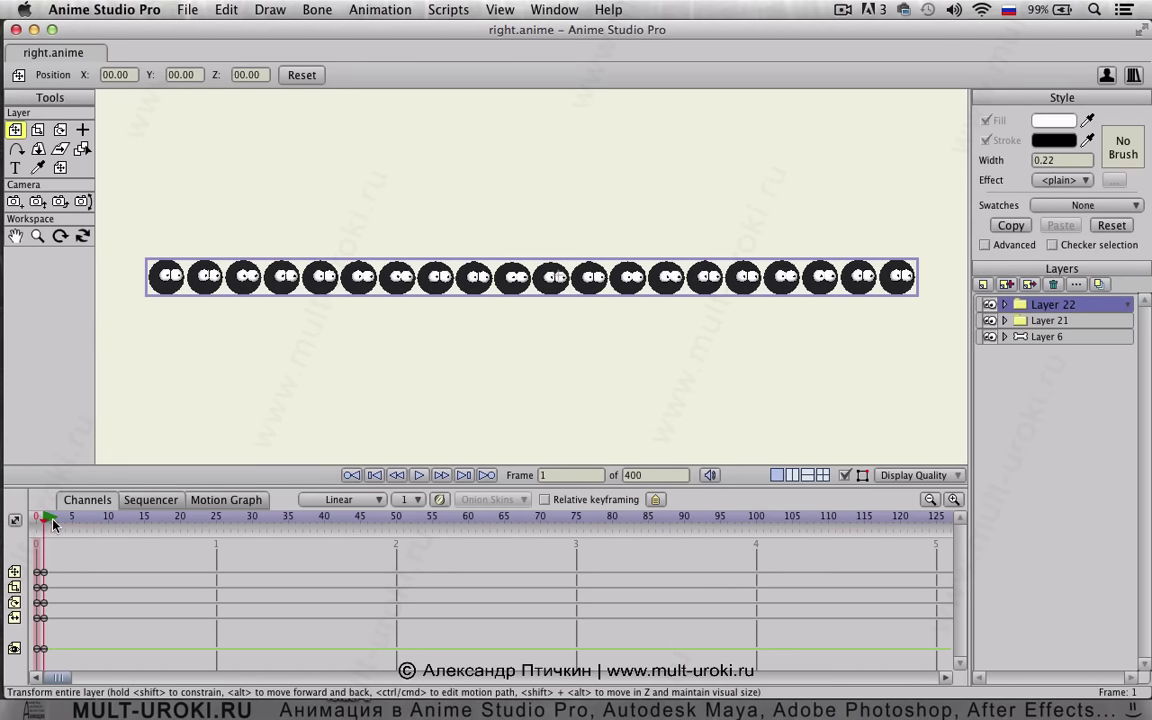
Examine the width, height and frame range in the Project Settings and close the dialog
click(188, 10)
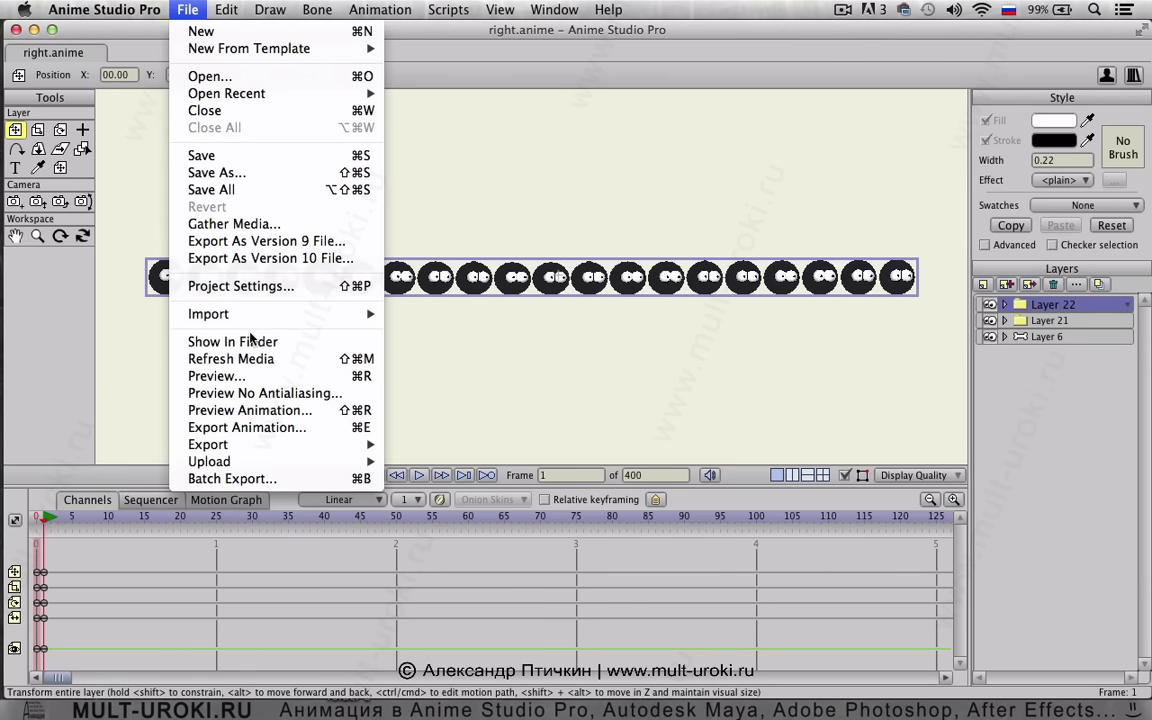
click(268, 287)
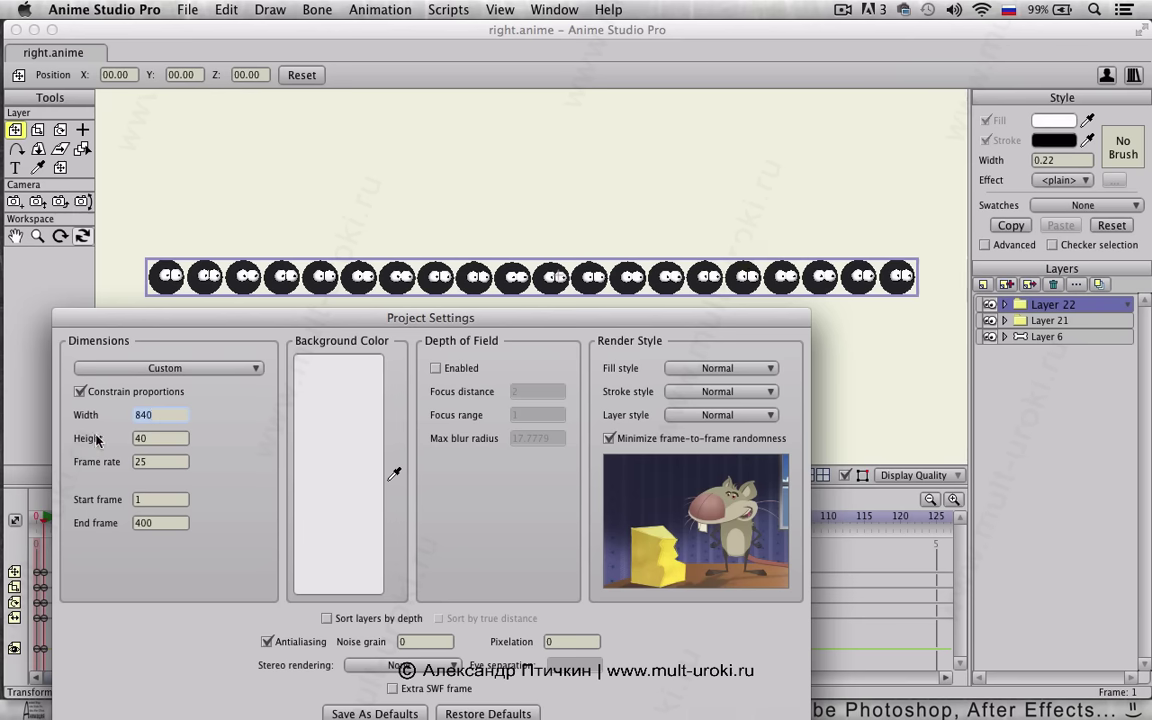
drag(555, 312, 505, 90)
click(659, 520)
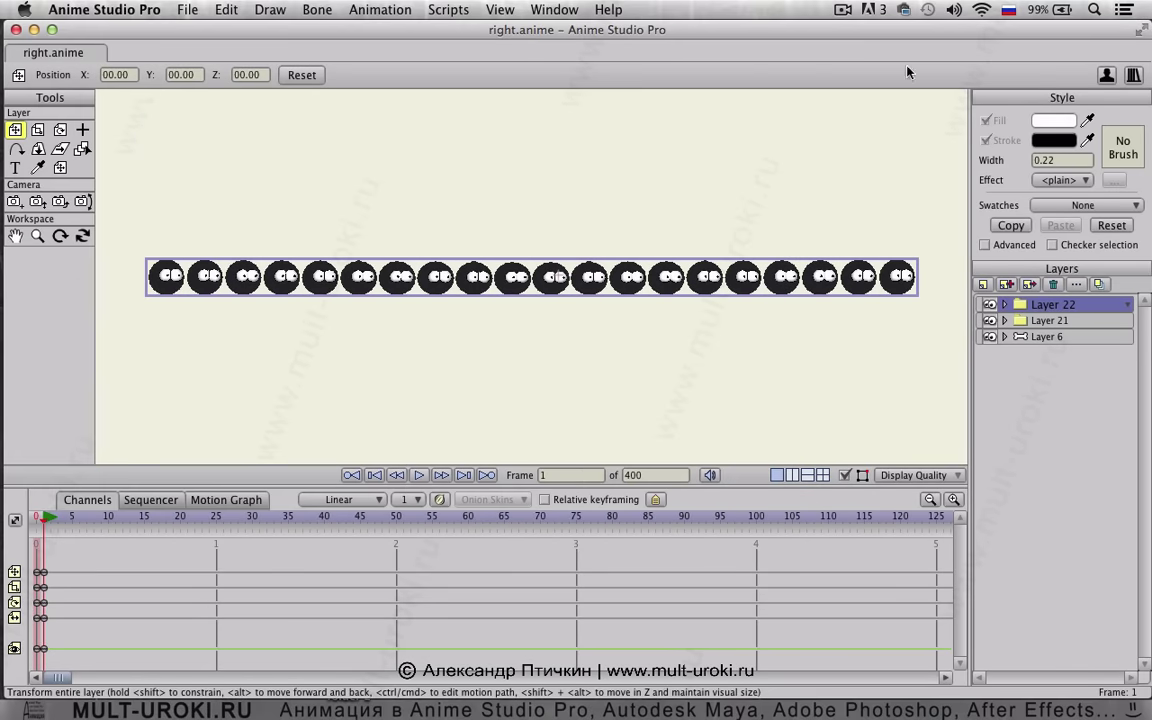
Import Layer 6 of drop.anime from the desktop into the right.anime project and collapse the imported group
drag(930, 27, 693, 14)
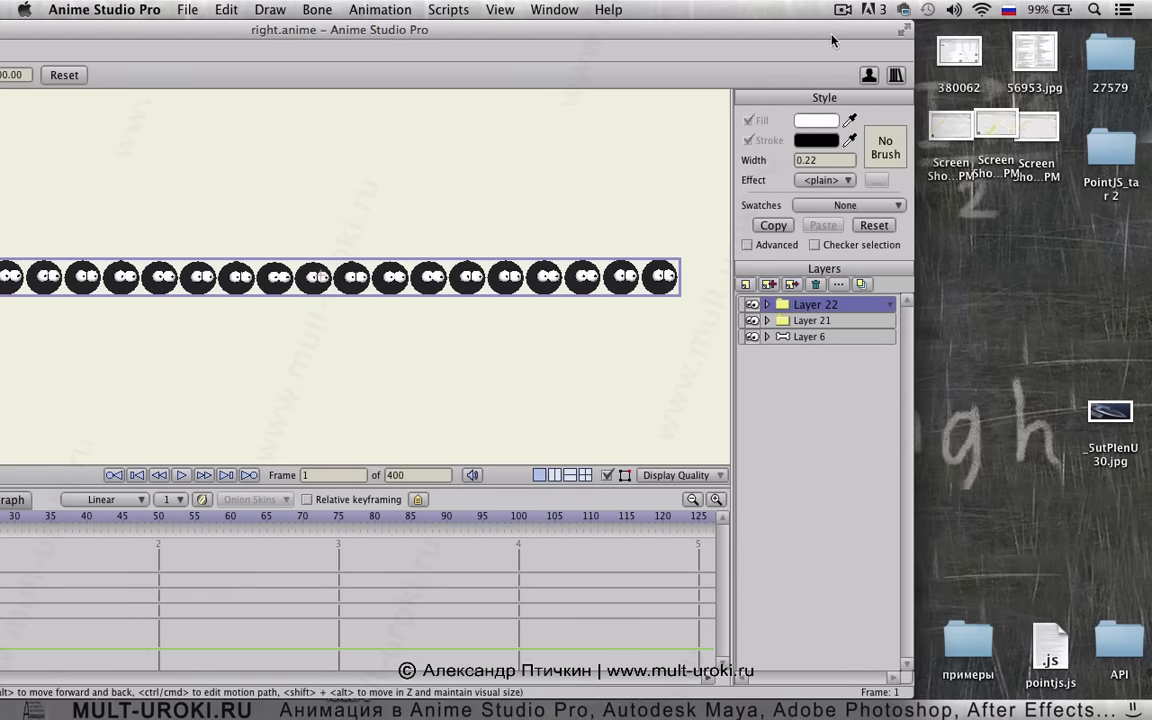
drag(832, 40, 561, 40)
drag(778, 430, 288, 197)
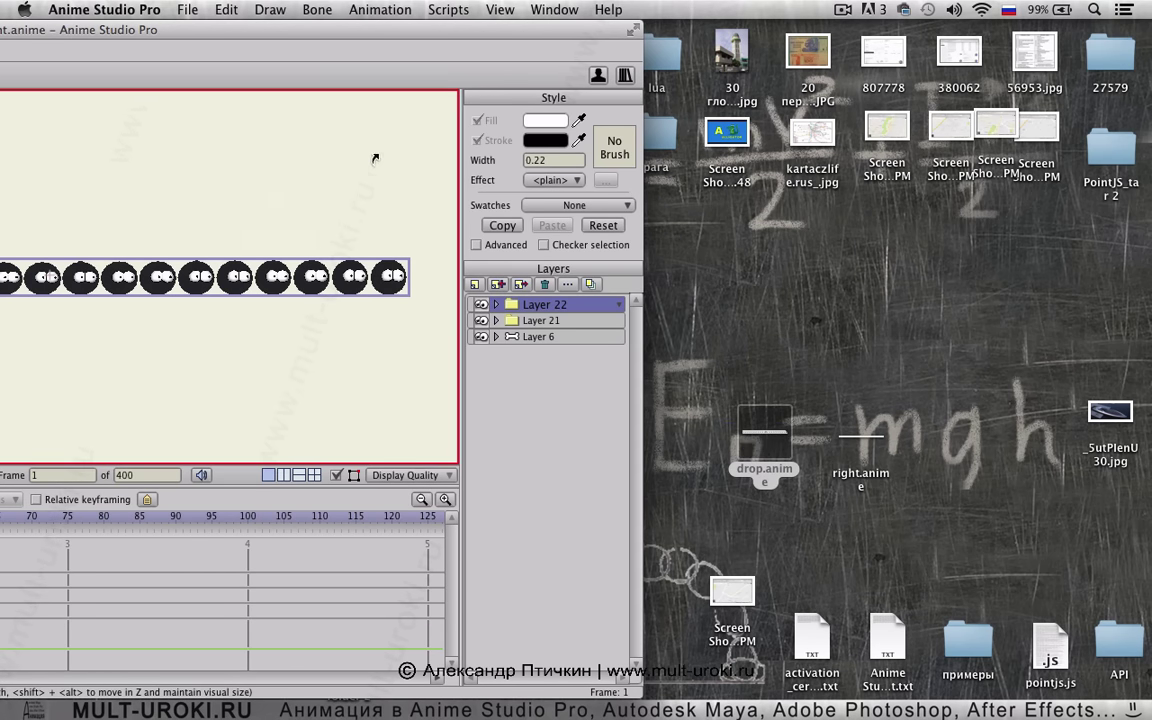
double_click(308, 30)
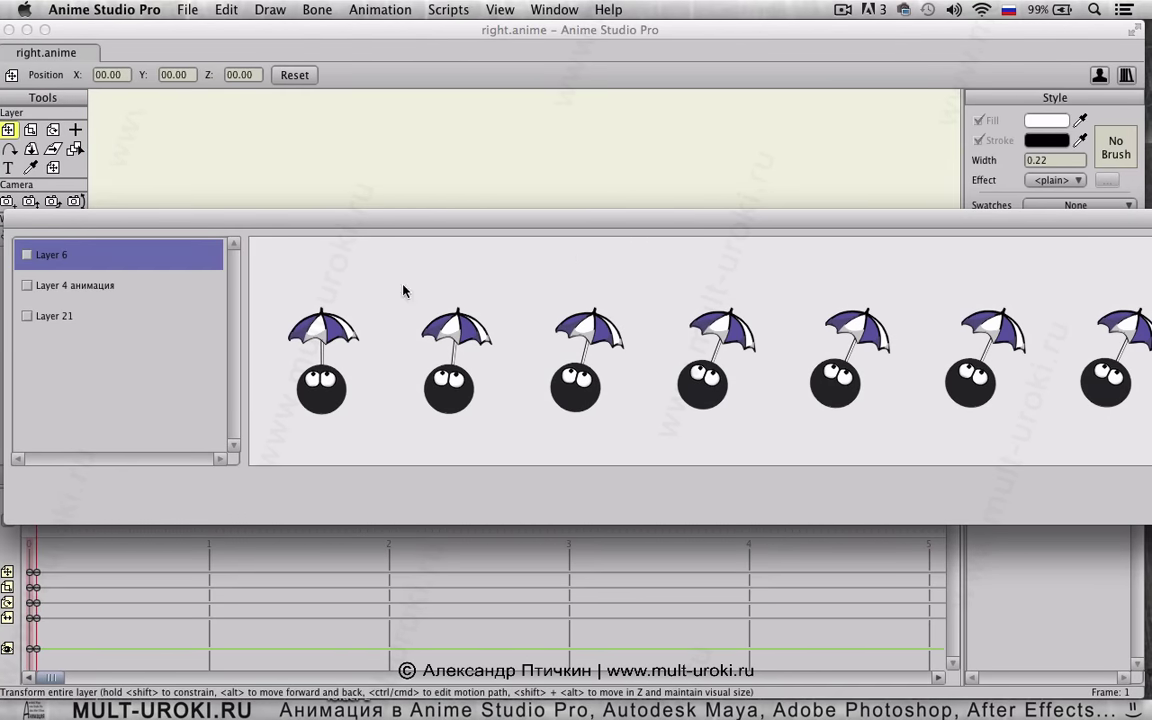
drag(979, 228, 664, 245)
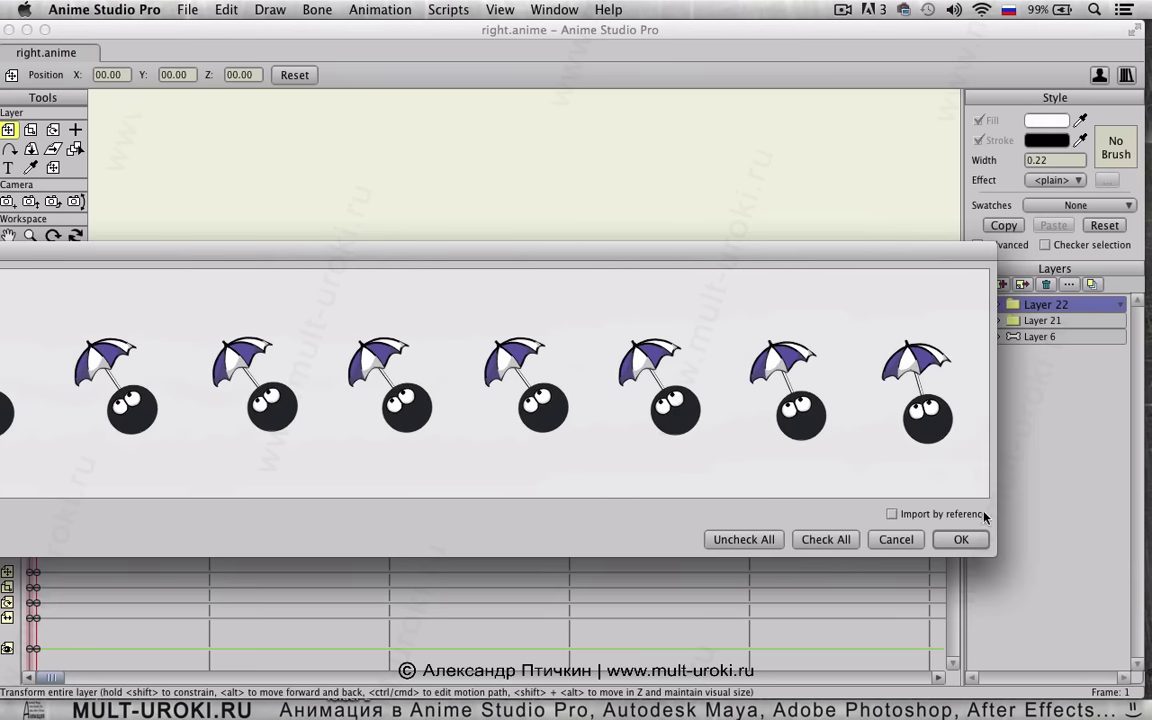
click(962, 540)
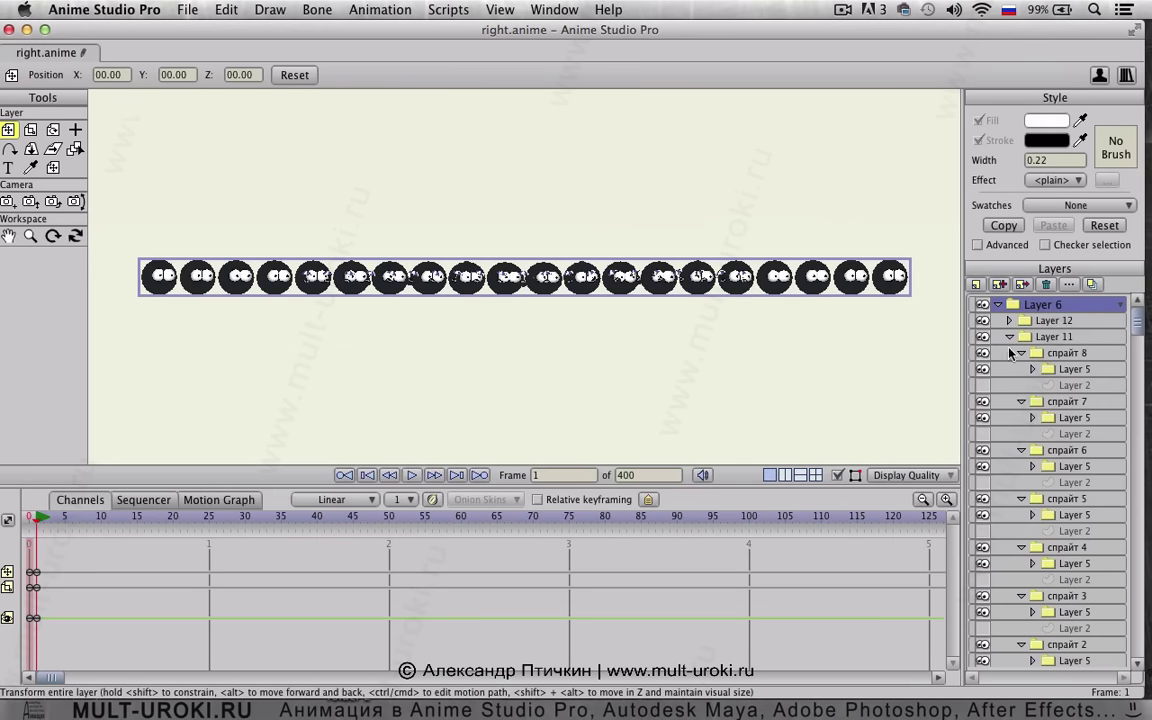
click(998, 305)
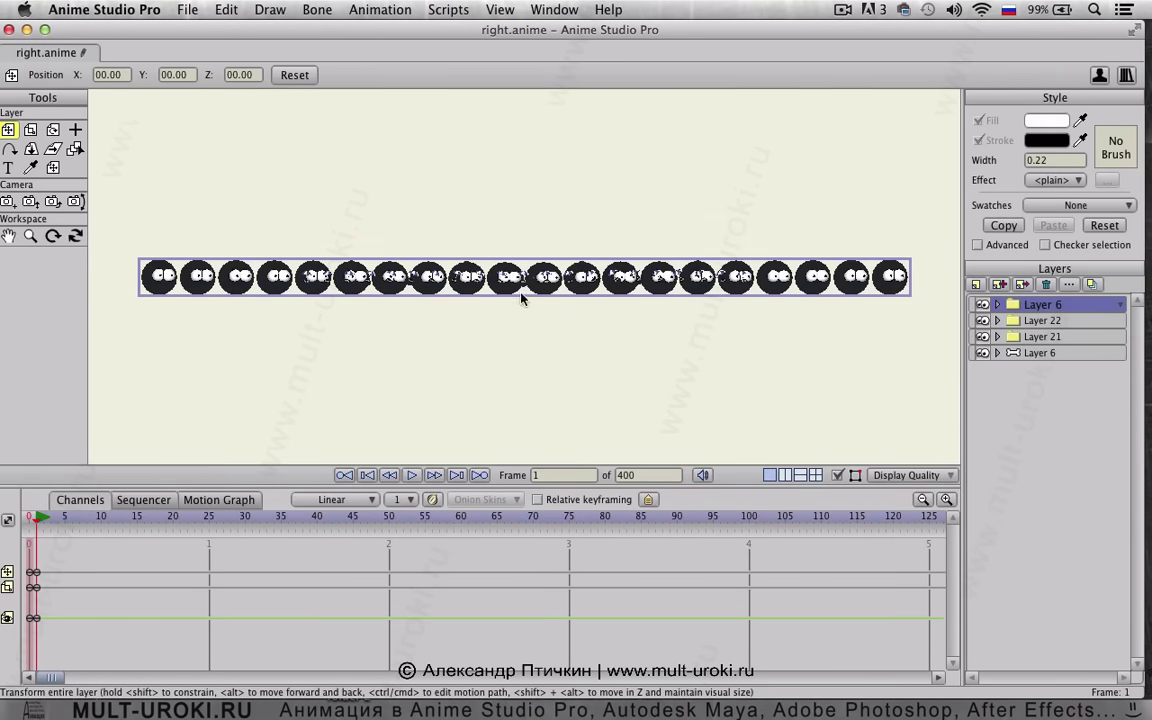
Try to enlarge Layer 21 and Layer 22 at frame 13, undoing each scaling
scroll(852, 314, down, 1)
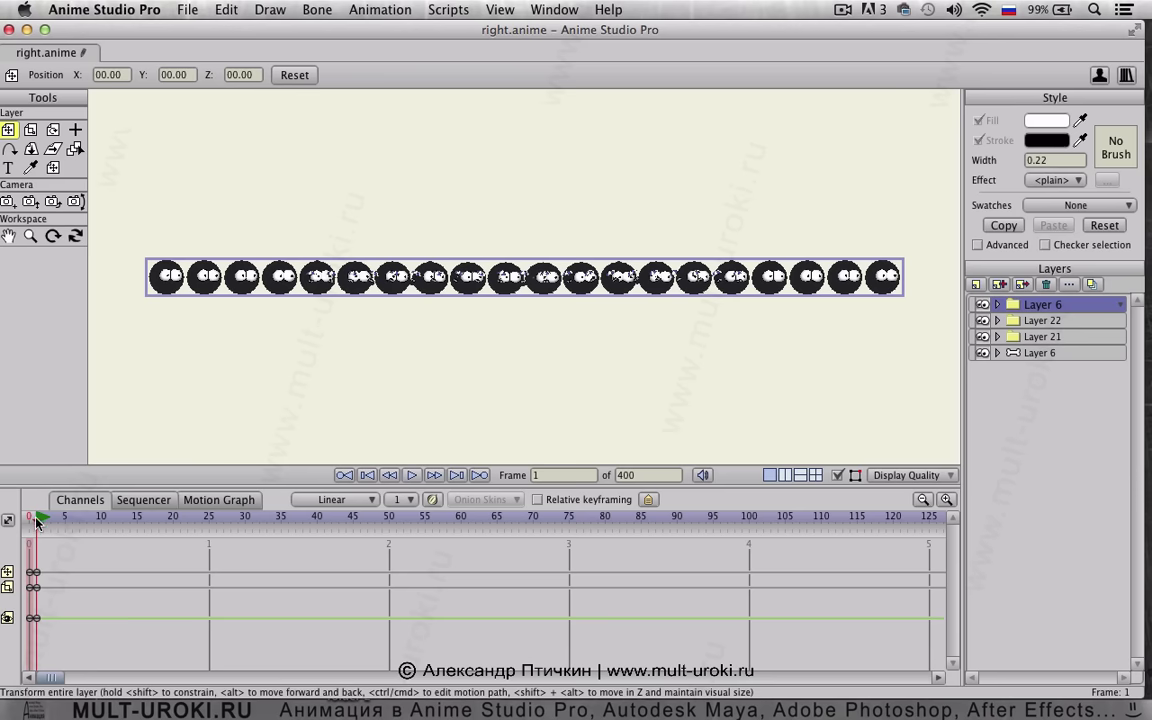
drag(38, 518, 123, 517)
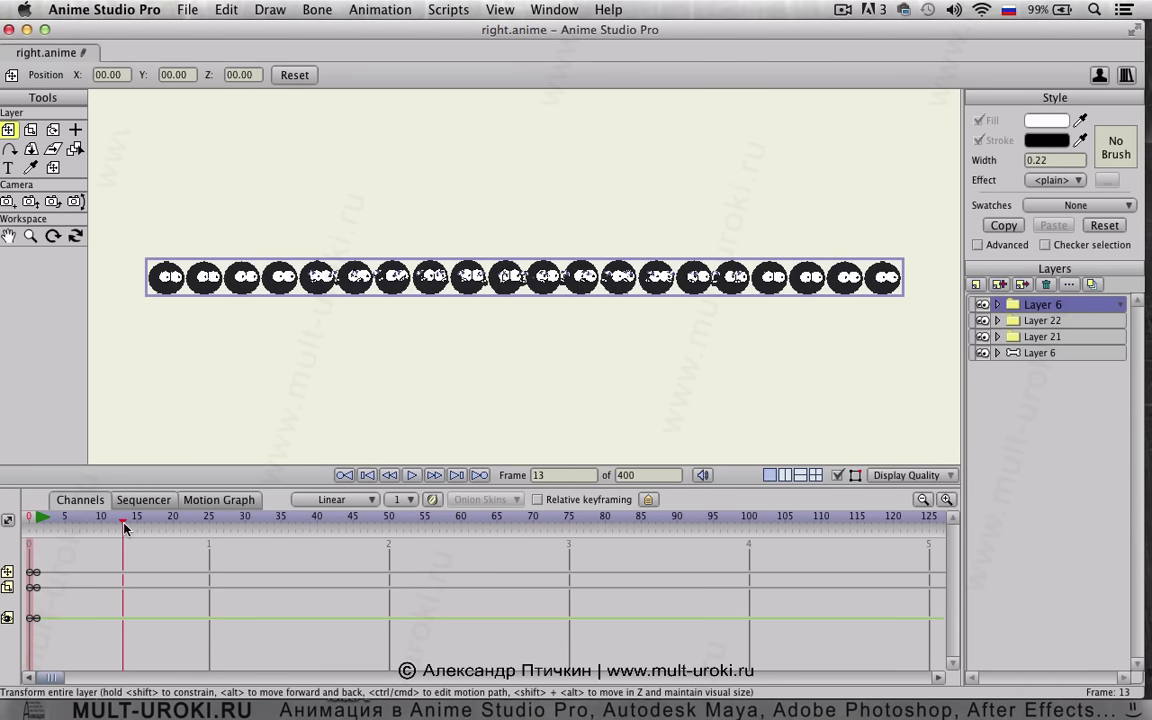
click(1055, 338)
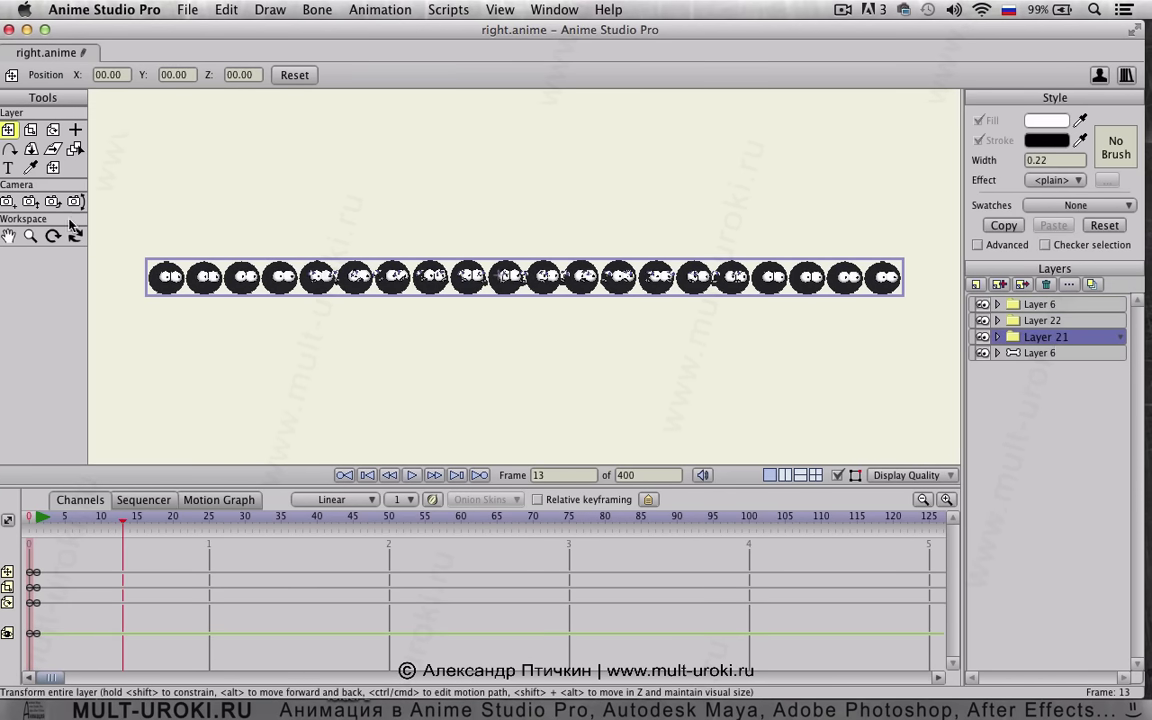
click(30, 129)
drag(690, 365, 926, 463)
key(super+z)
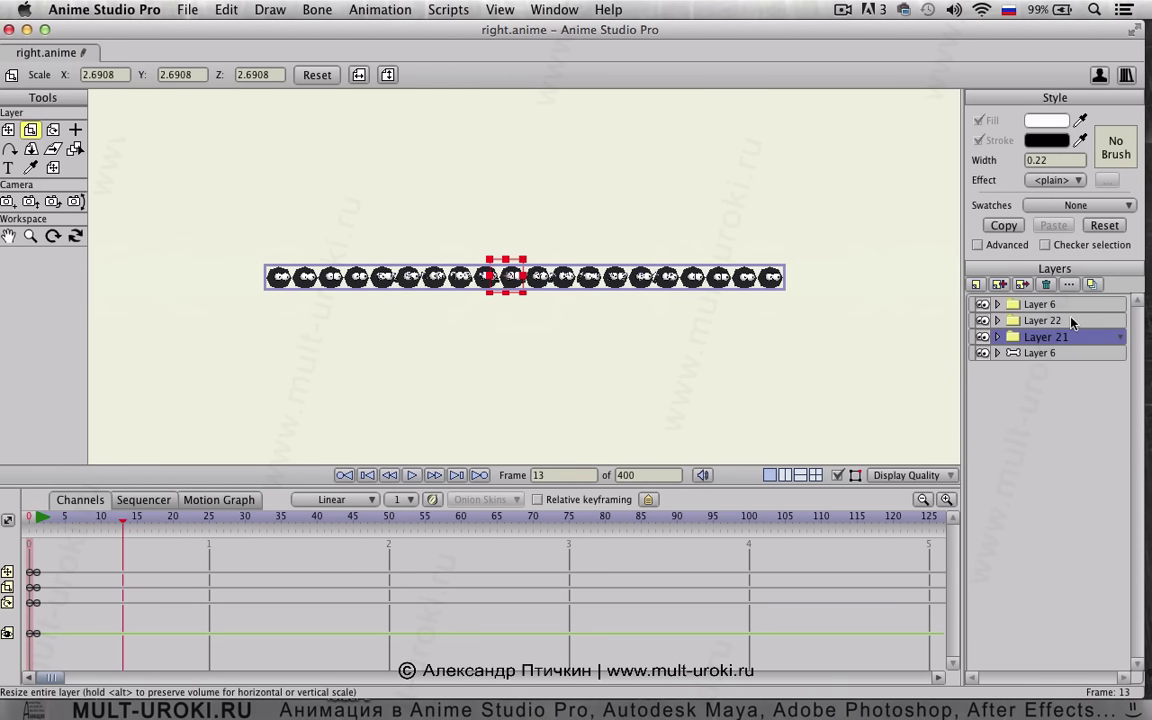
click(1072, 319)
drag(660, 346, 999, 503)
key(super+z)
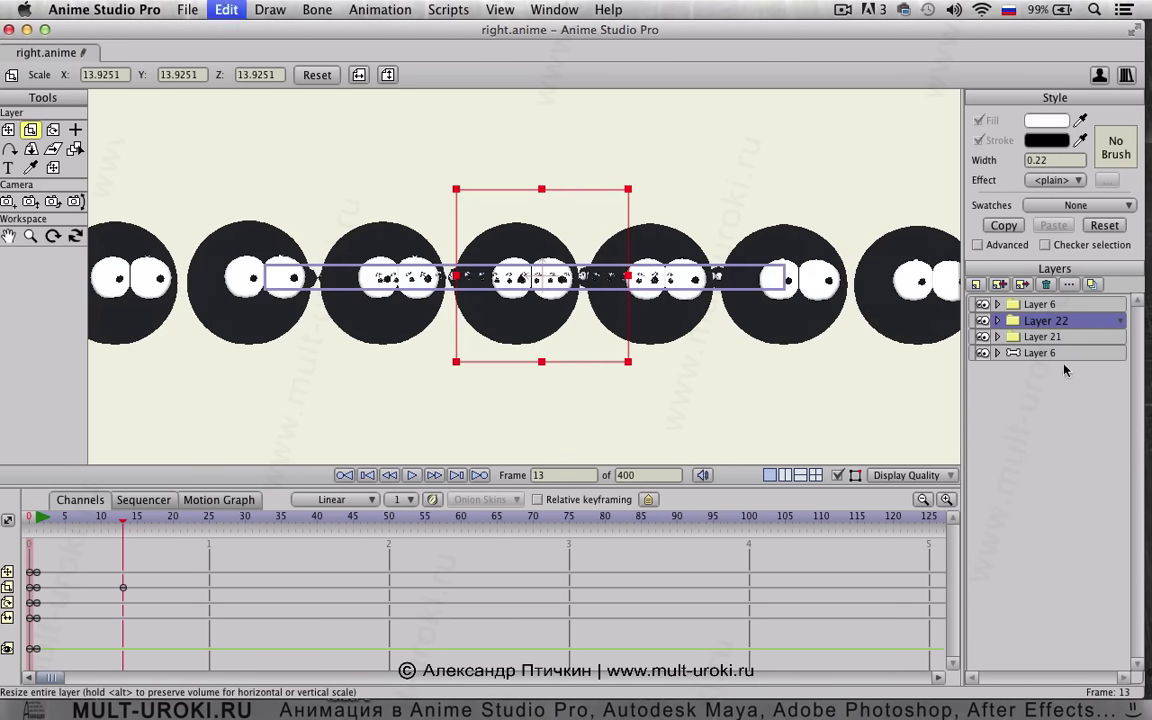
Try to scale the imported Layer 6 group to about 1.1672 at frame 13 and place its umbrella sprites below the ball strip
click(1043, 305)
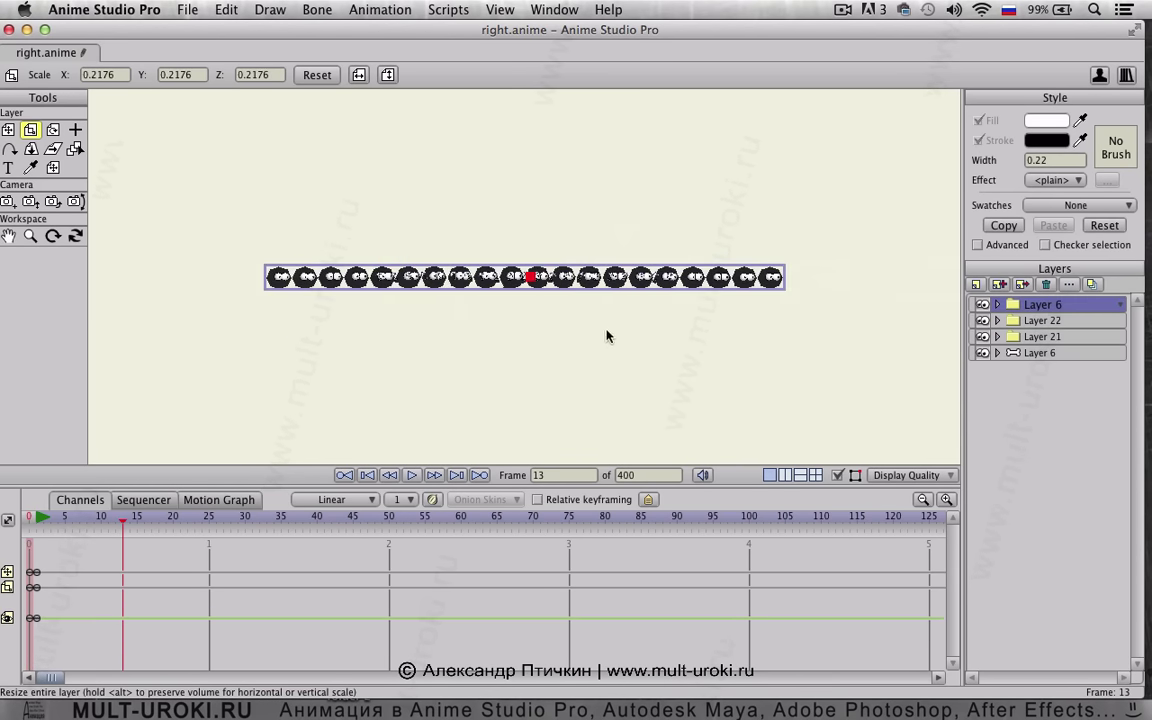
drag(606, 336, 585, 386)
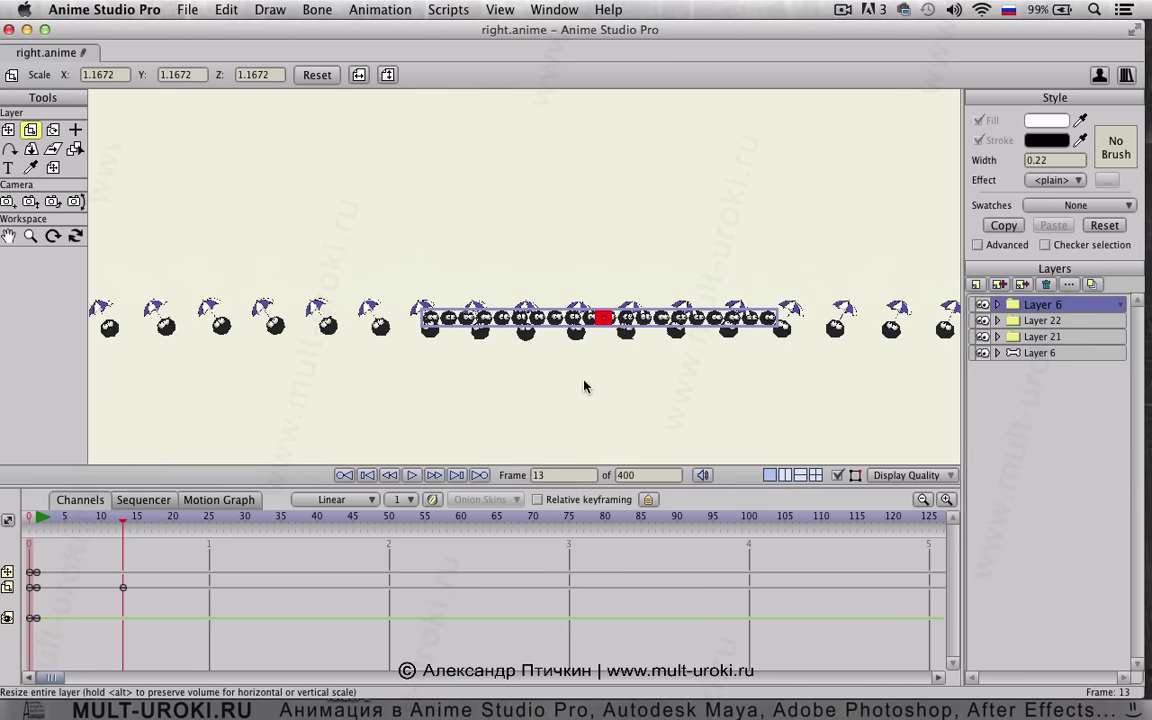
click(9, 129)
scroll(594, 363, down, 3)
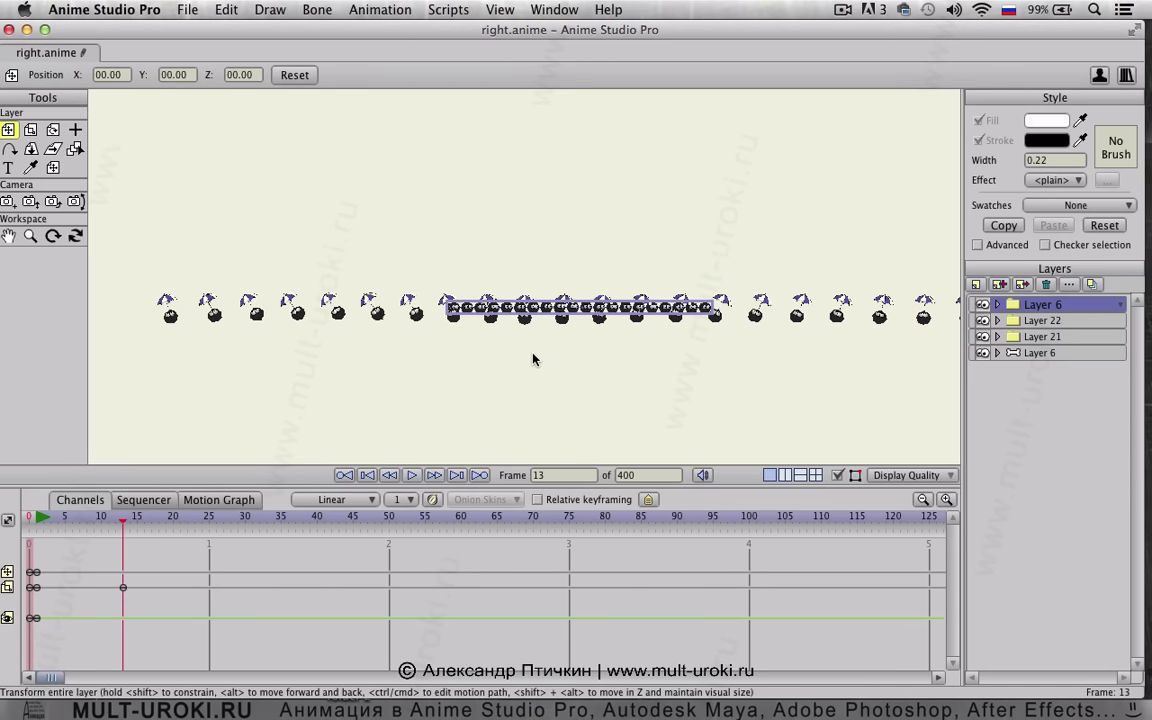
click(517, 320)
drag(391, 308, 417, 370)
scroll(471, 336, up, 2)
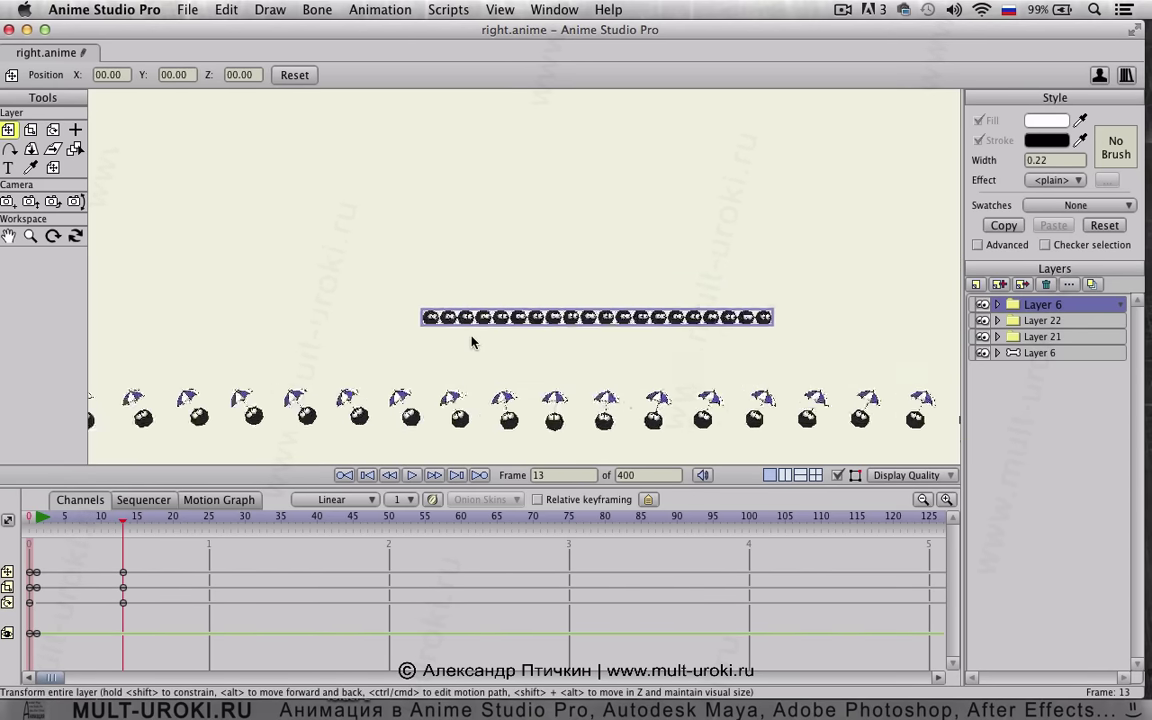
scroll(505, 312, up, 3)
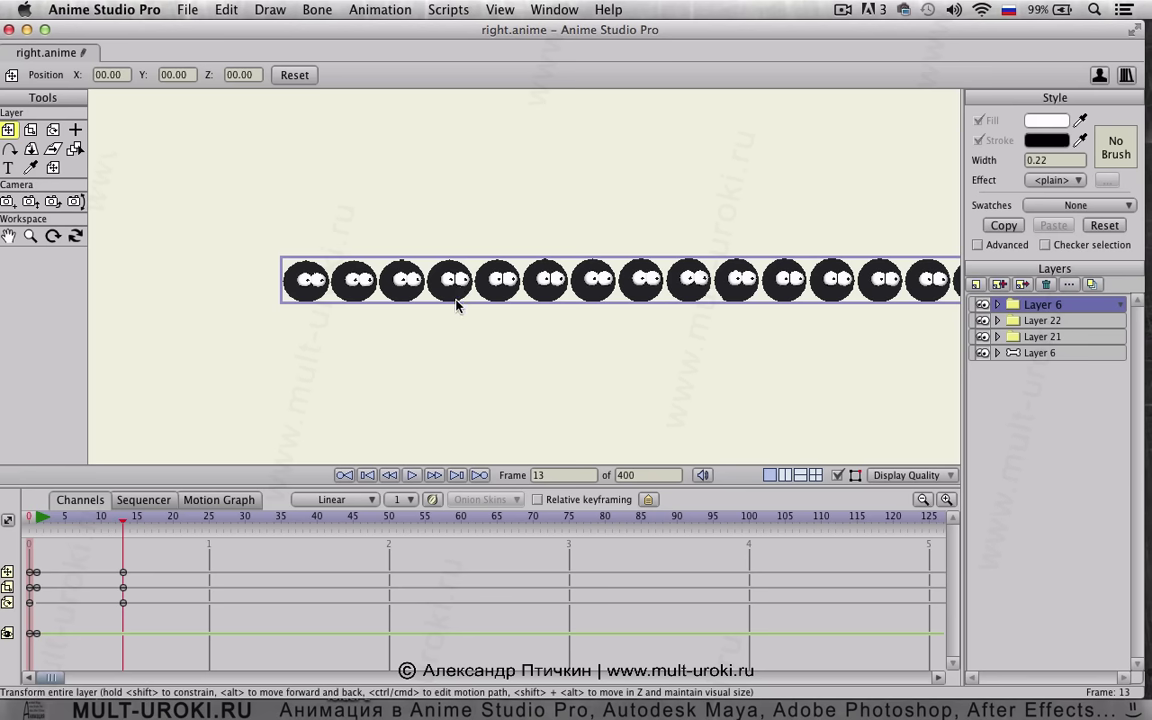
Delete the imported Layer 6 group's keyframes at frame 13 and return to frame 1
drag(142, 597, 83, 585)
key(Delete)
click(35, 521)
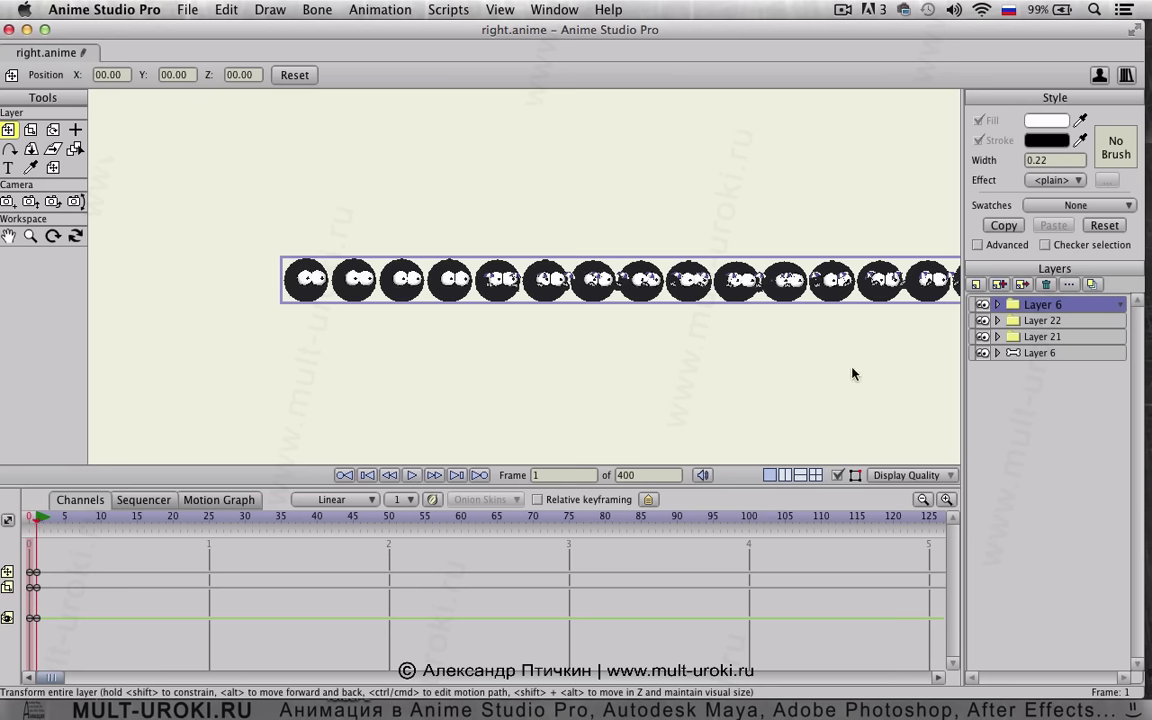
Scale the imported Layer 6 group of umbrella sprites to about 0.9157 at frame 1
drag(859, 363, 745, 377)
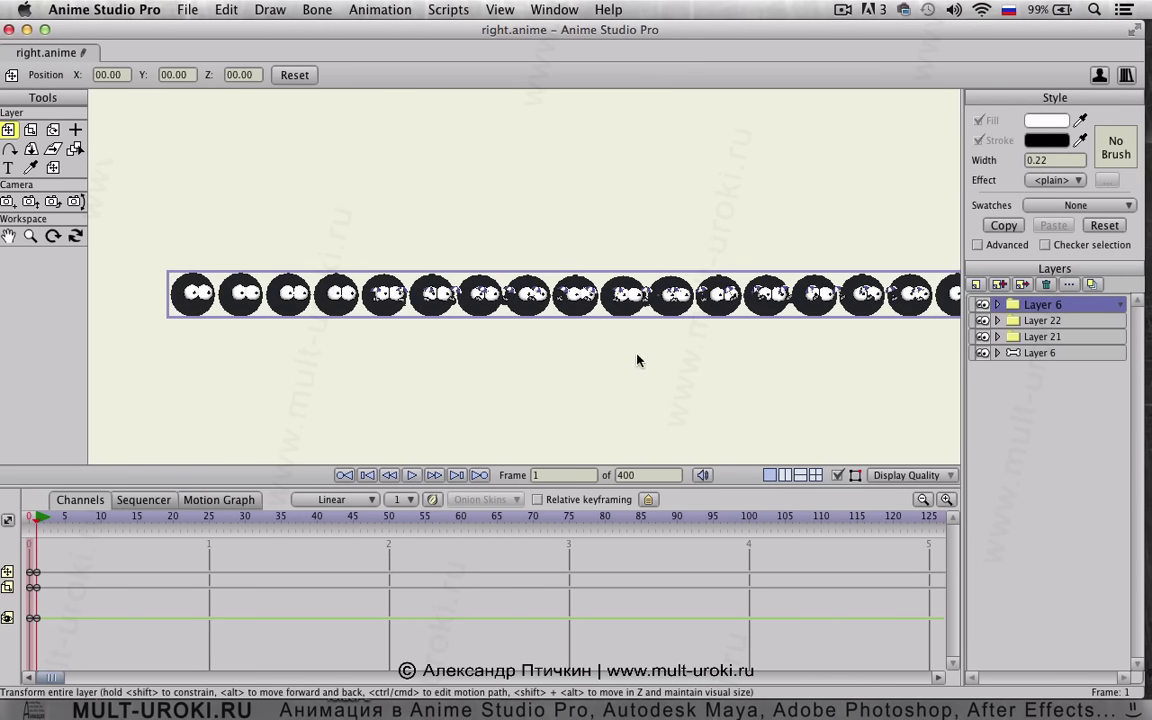
click(30, 131)
key(super+z)
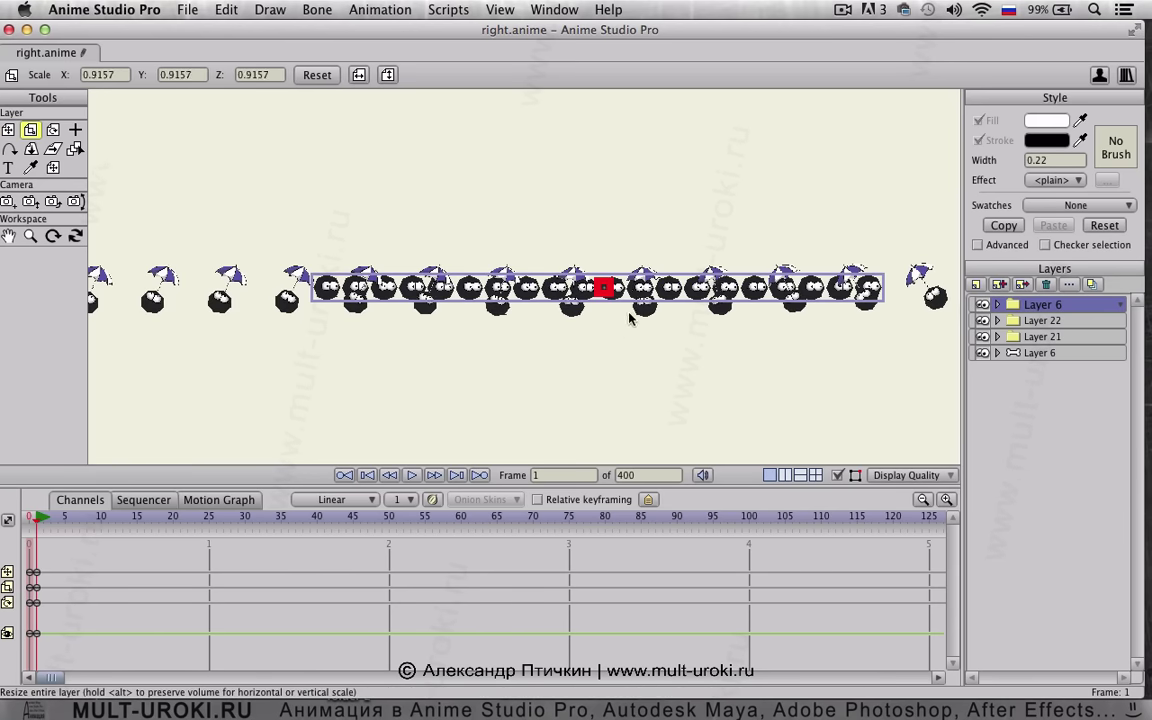
Undo the last scaling and scale the imported Layer 6 group of umbrella sprites to about 3.1865 at frame 1
key(super+z)
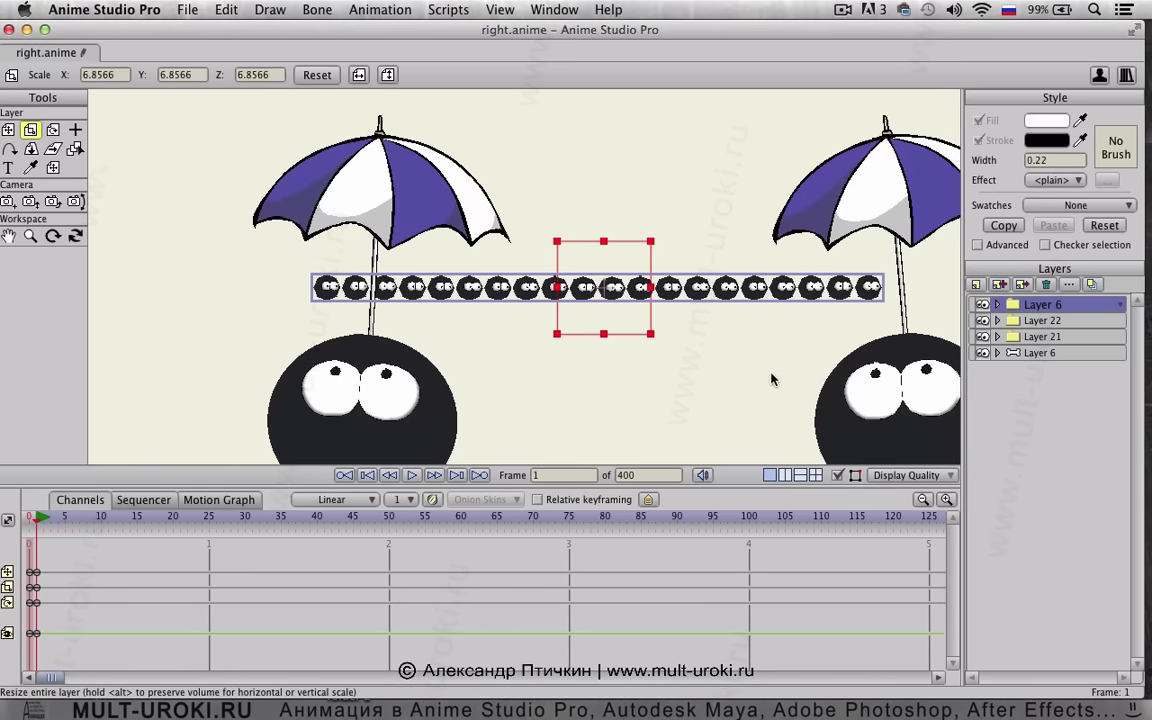
drag(727, 353, 574, 313)
scroll(574, 313, up, 5)
drag(671, 363, 583, 300)
scroll(566, 306, up, 2)
scroll(581, 300, down, 8)
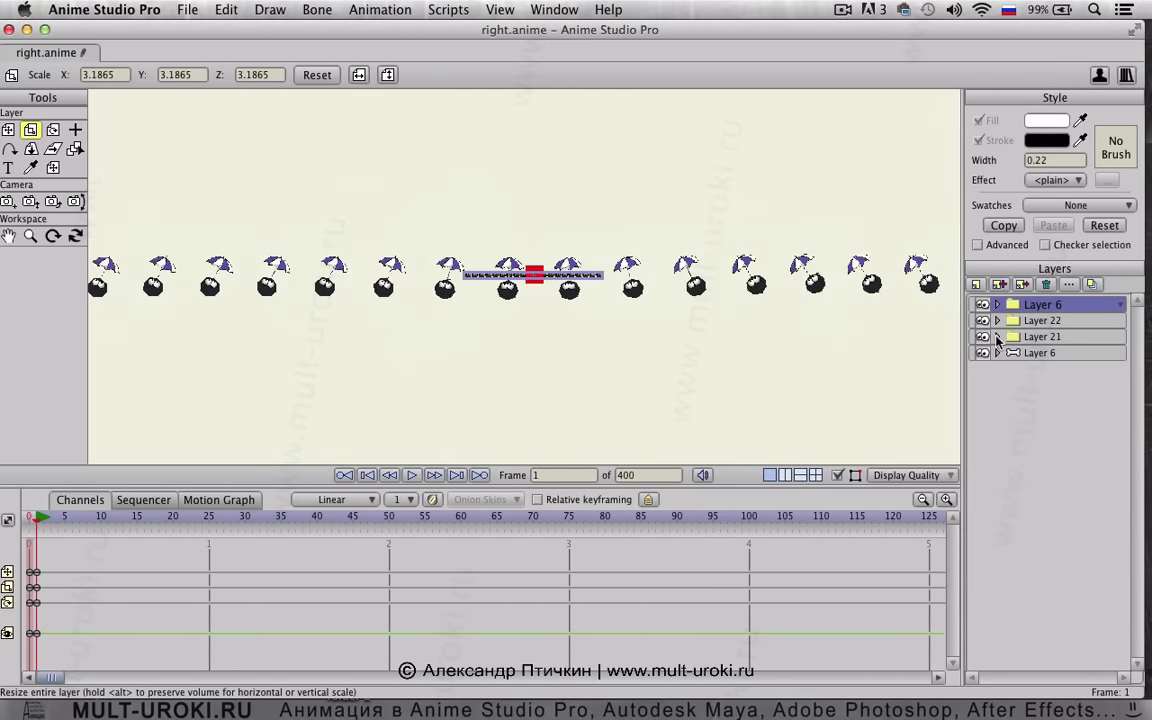
Play the animation to check how the umbrella sprites move and return to the start of the timeline
scroll(672, 316, up, 2)
key(space)
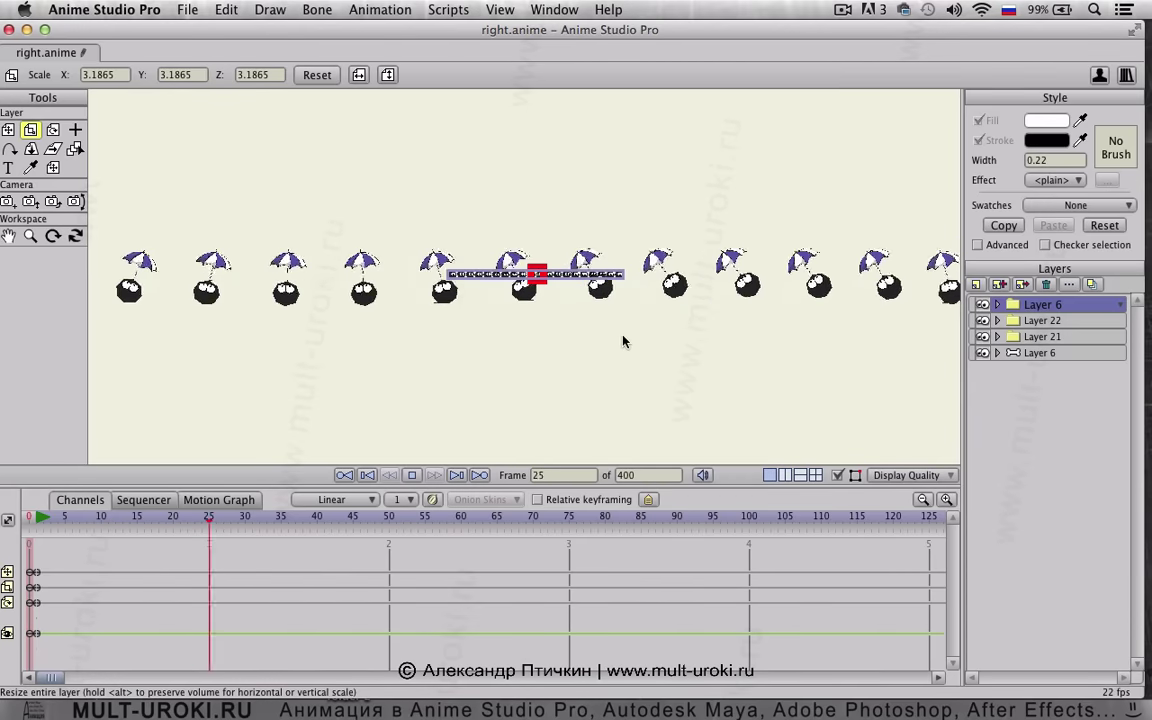
key(space)
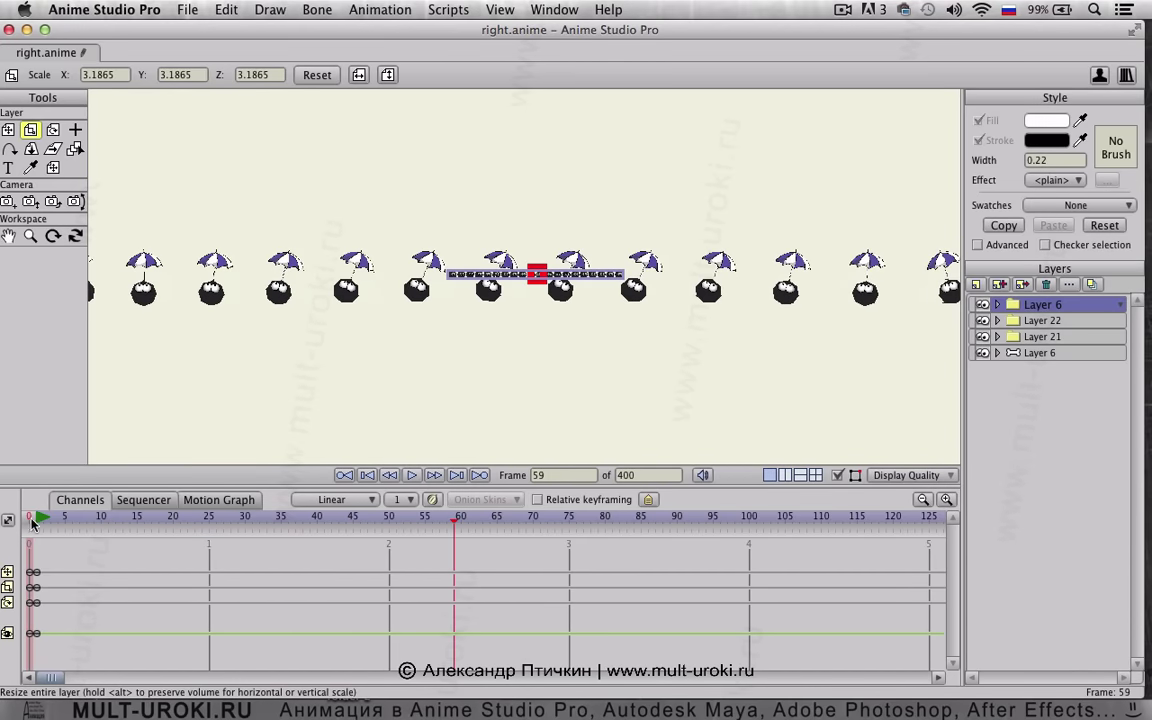
click(31, 518)
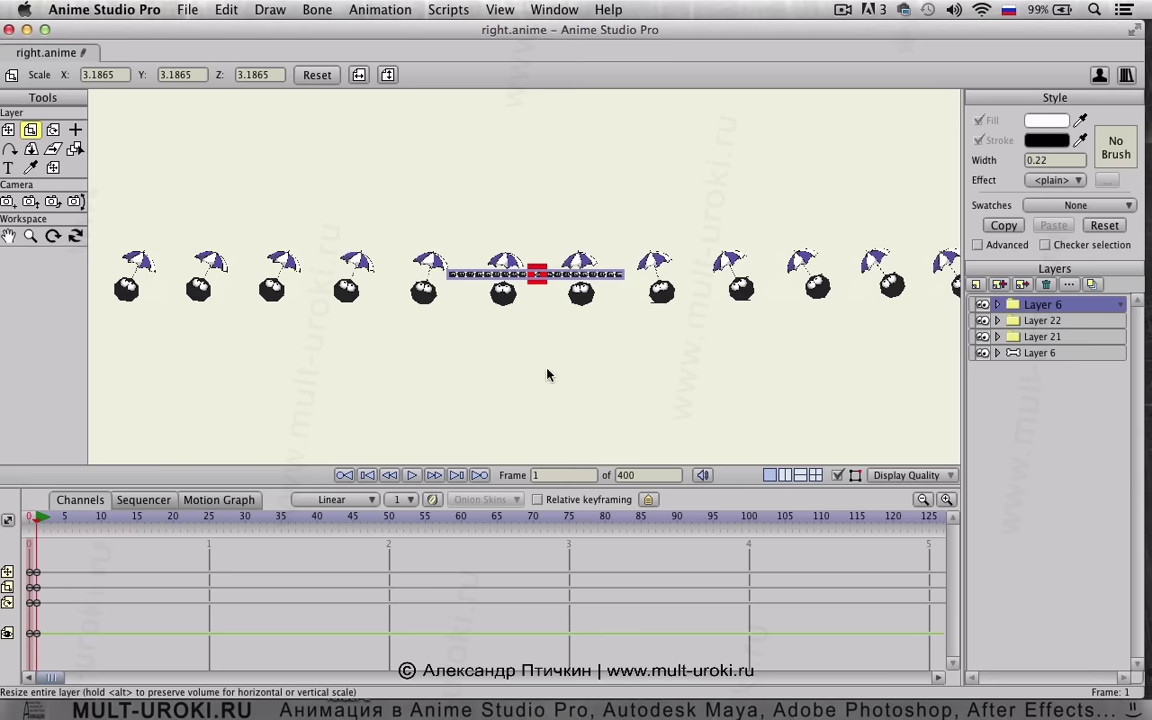
Scrub through the first 27 frames and compare the umbrella sprites with the ball strip at different zoom levels
scroll(466, 316, up, 5)
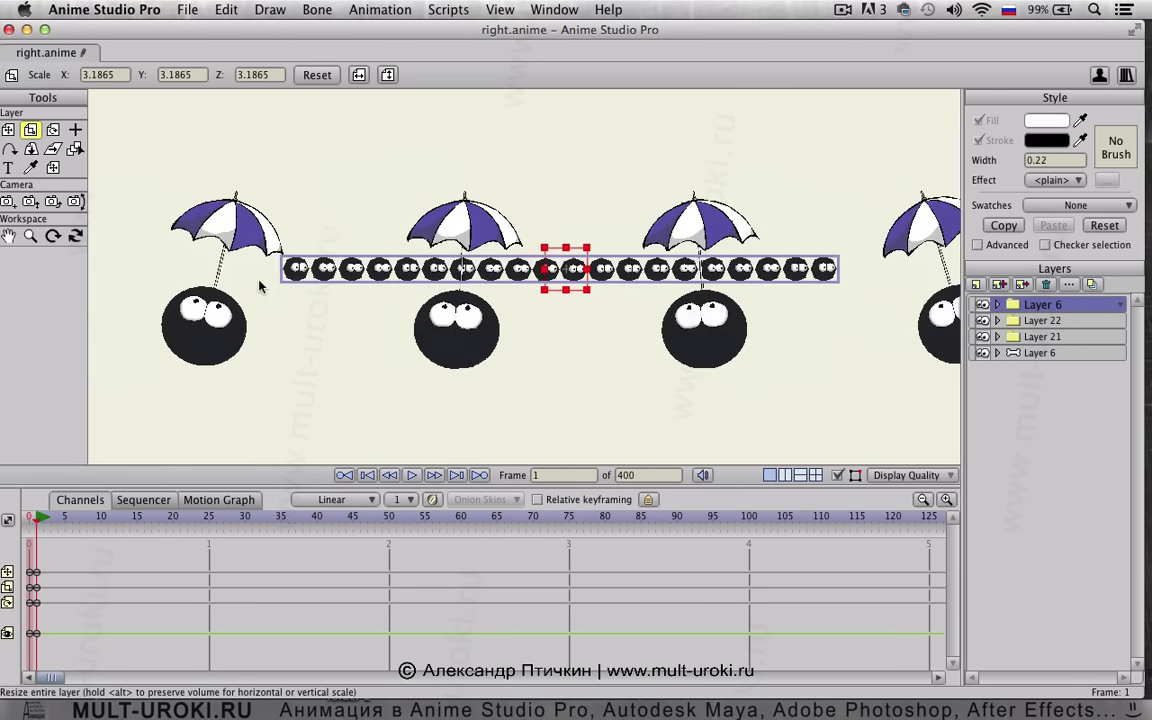
scroll(437, 354, down, 2)
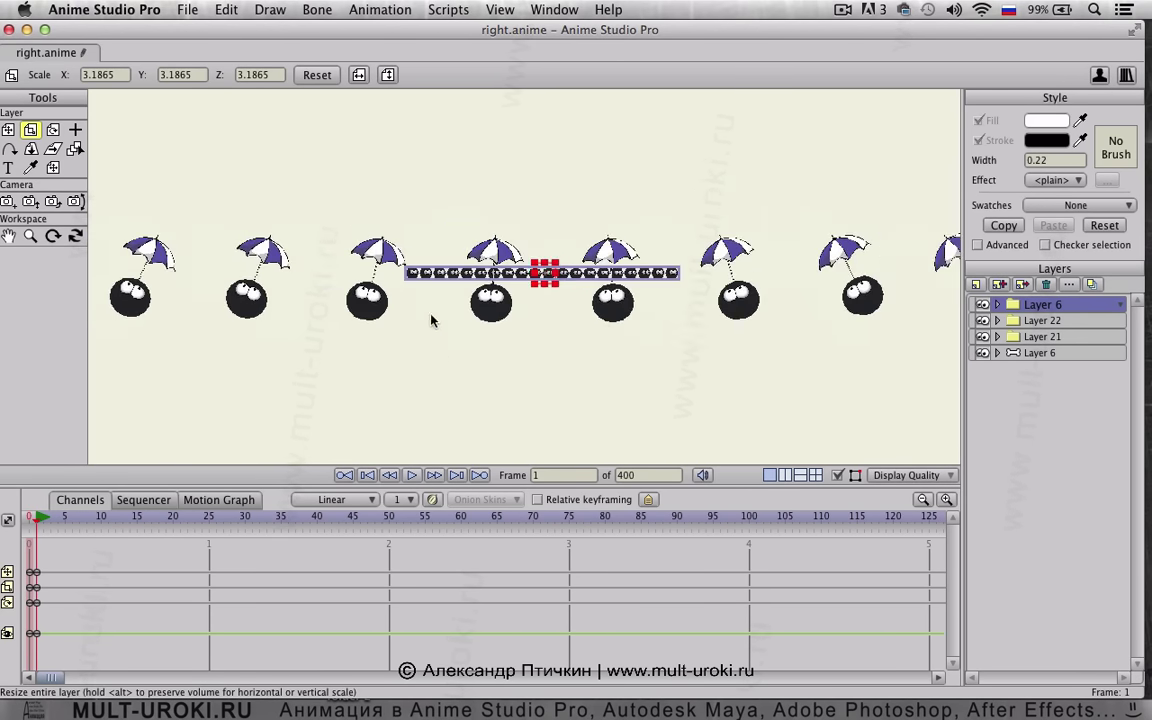
drag(35, 520, 173, 543)
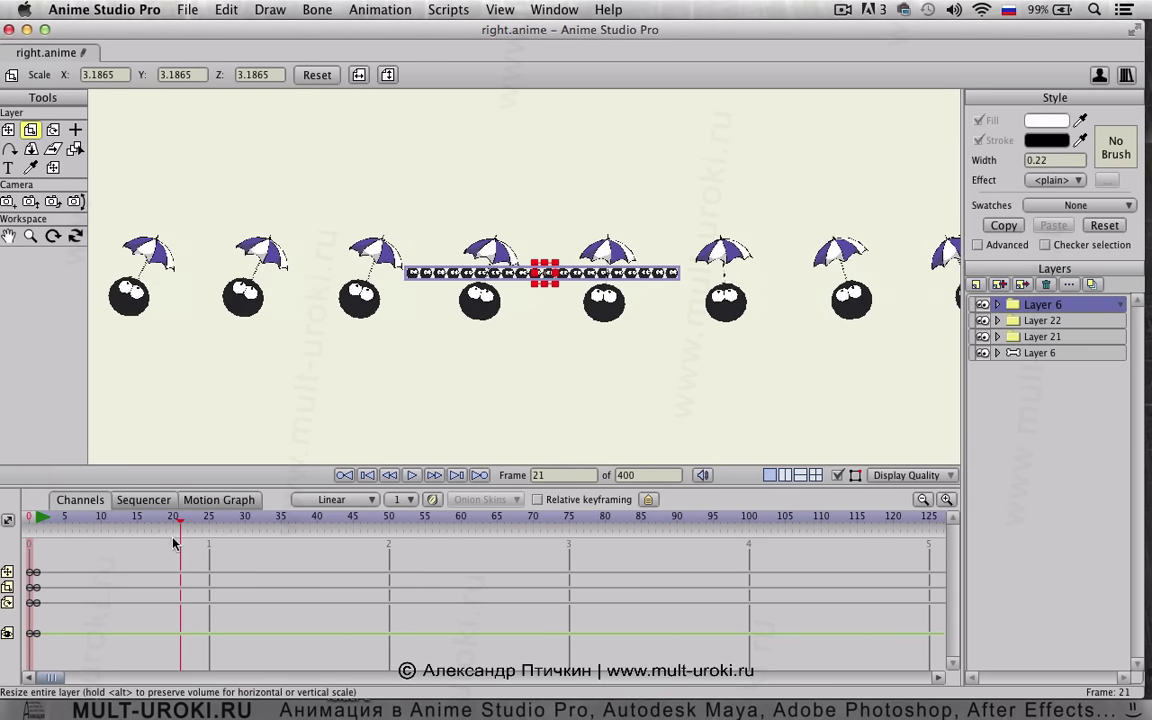
mouse_move(56, 541)
mouse_down()
mouse_move(39, 519)
mouse_move(64, 523)
mouse_up()
scroll(476, 283, up, 6)
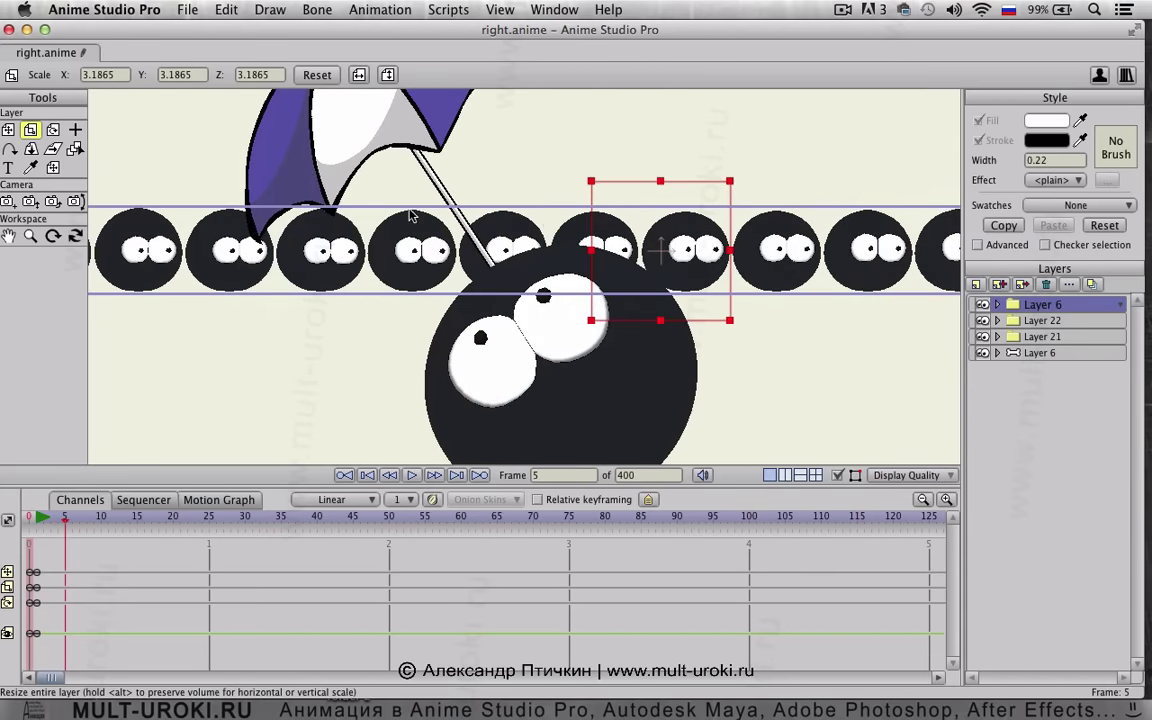
scroll(550, 250, down, 8)
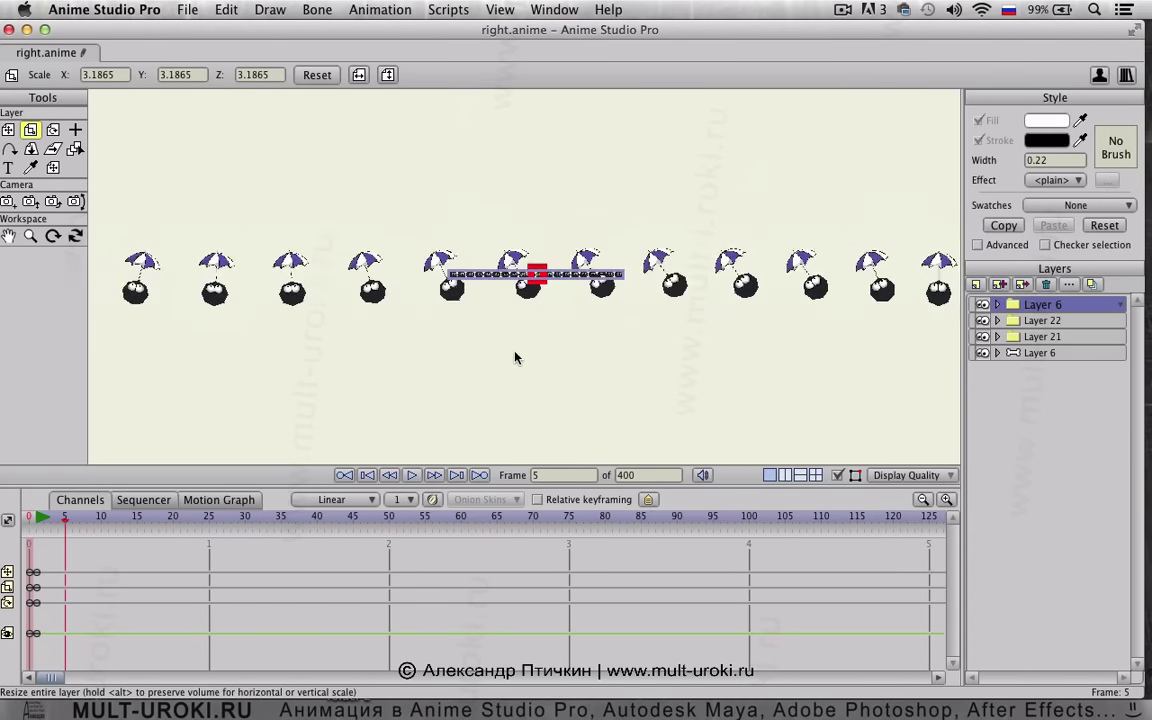
scroll(529, 337, up, 2)
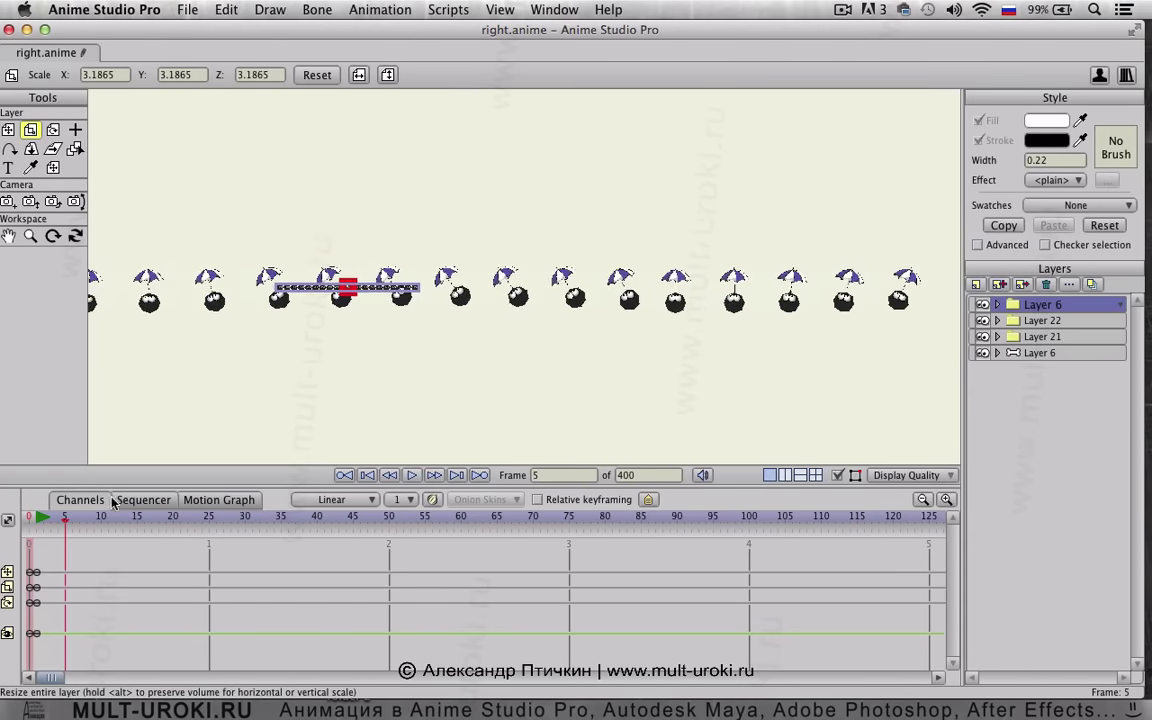
drag(65, 522, 224, 542)
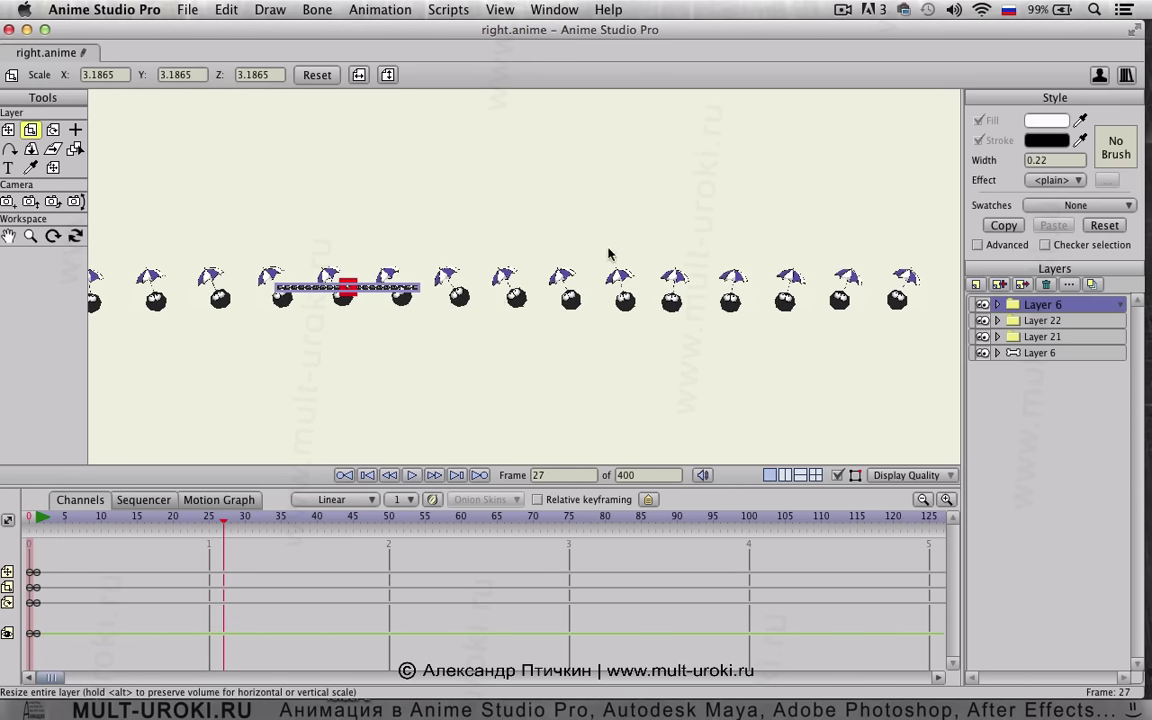
click(50, 519)
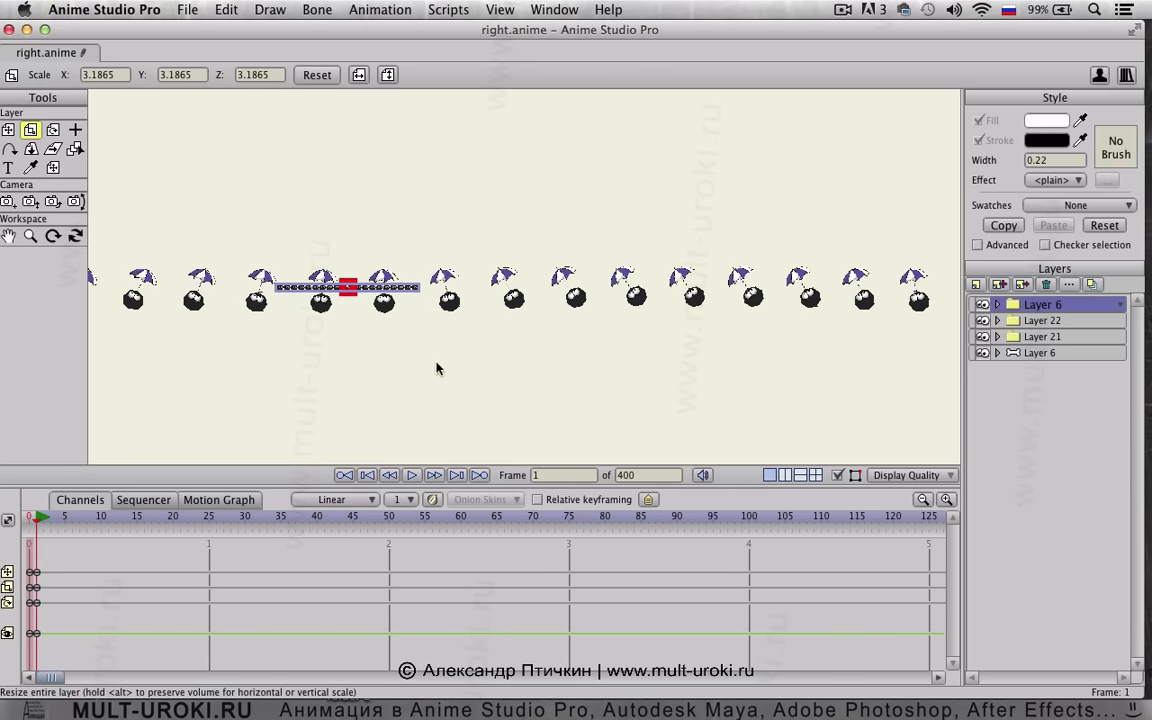
Show the Layer 2 backgrounds of спрайт 5, 4, 3 and 2 in Layer 12 and scrub to frame 32 to check the sprite cells
click(997, 305)
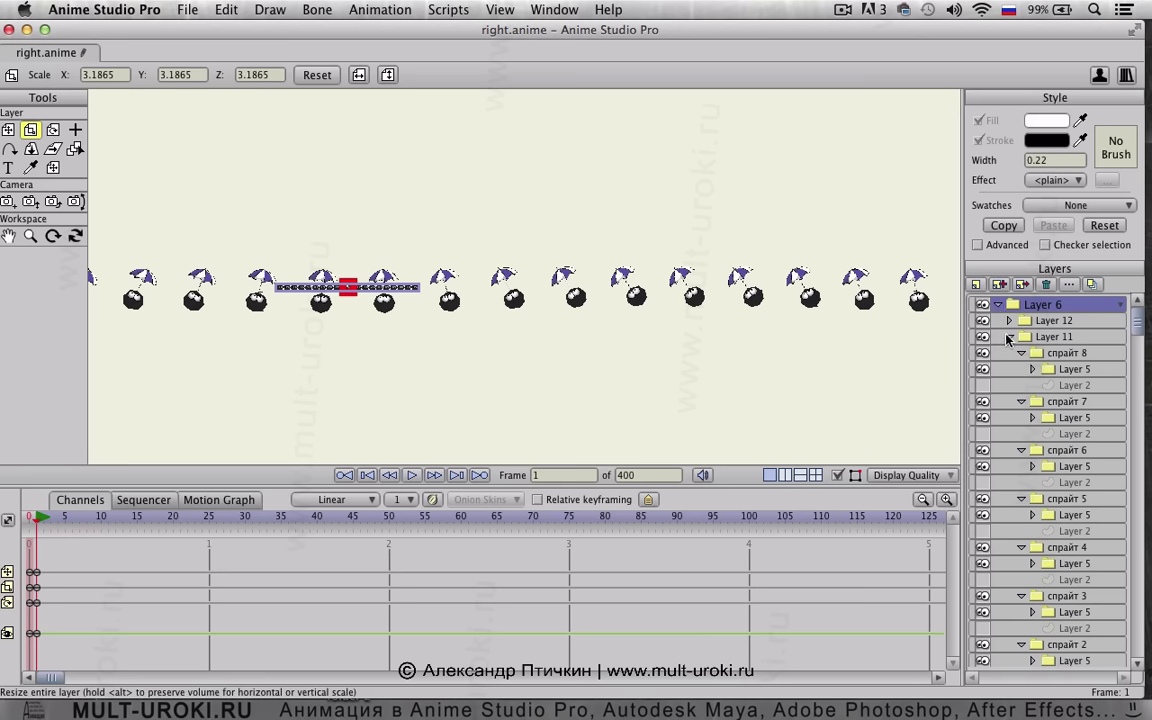
click(1010, 321)
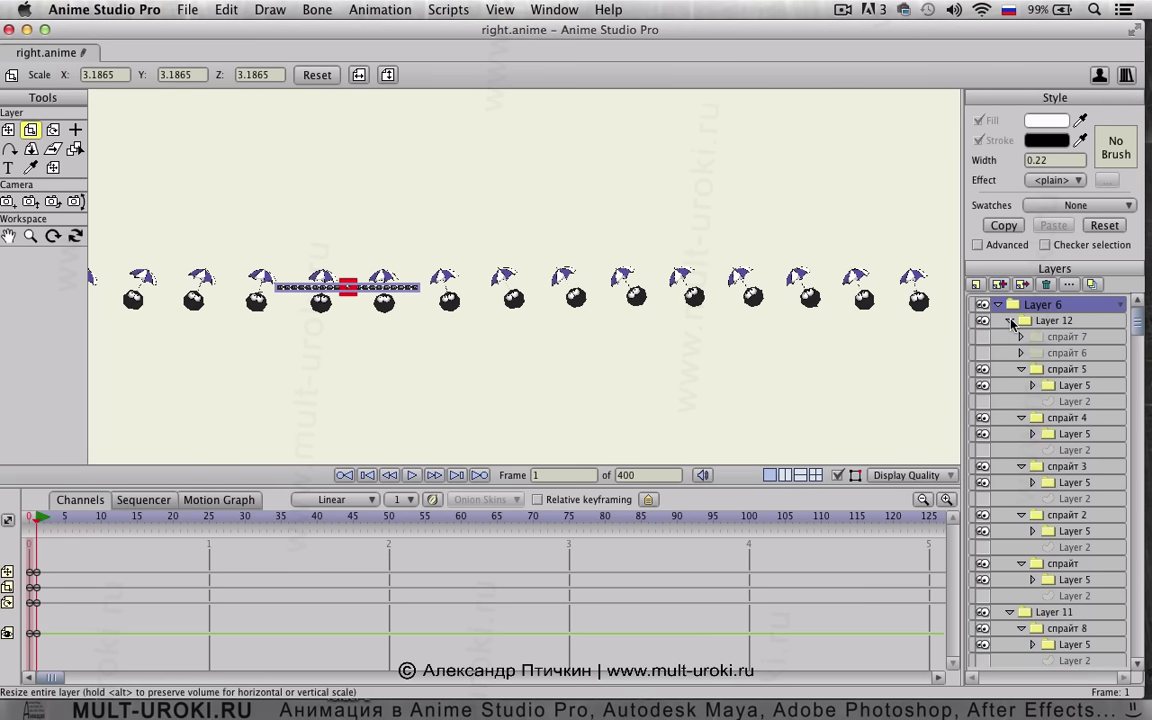
click(983, 402)
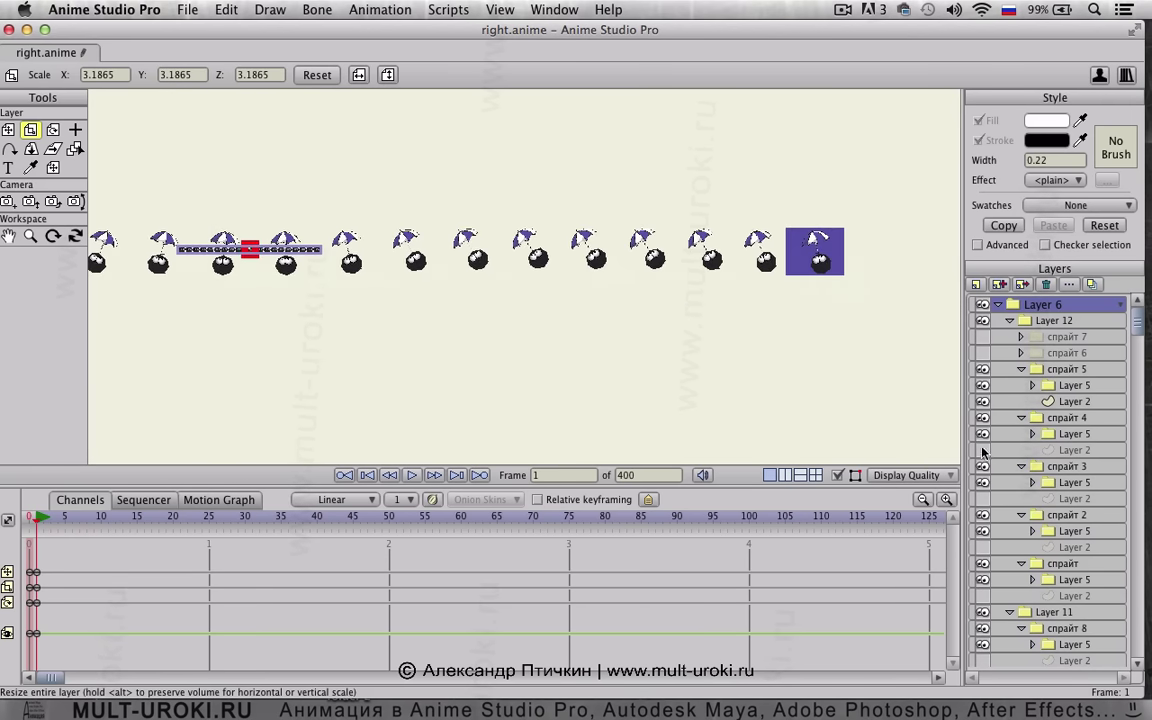
click(983, 450)
click(983, 499)
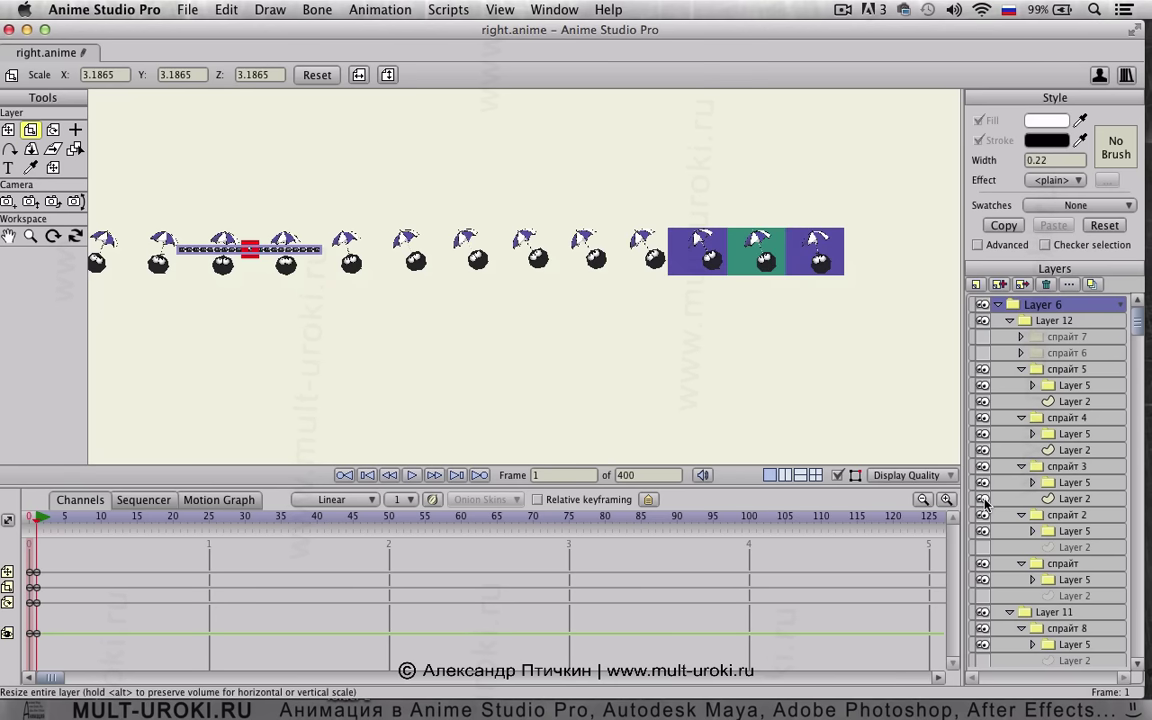
click(983, 547)
scroll(696, 283, up, 5)
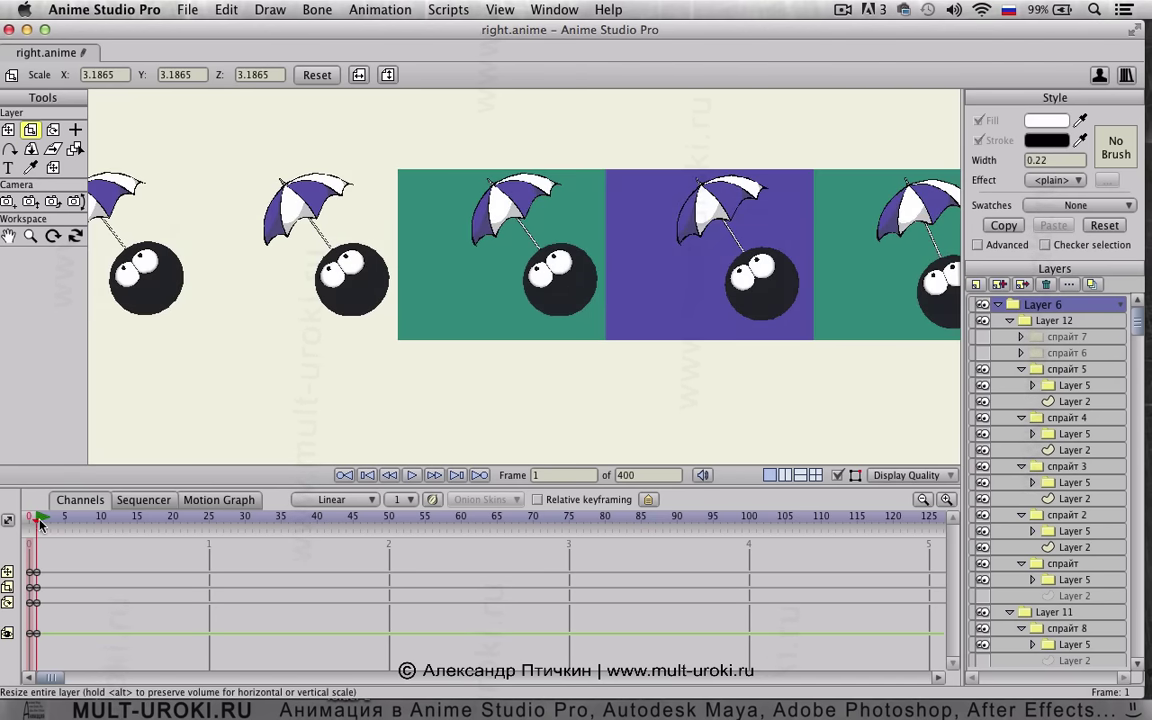
drag(38, 519, 260, 540)
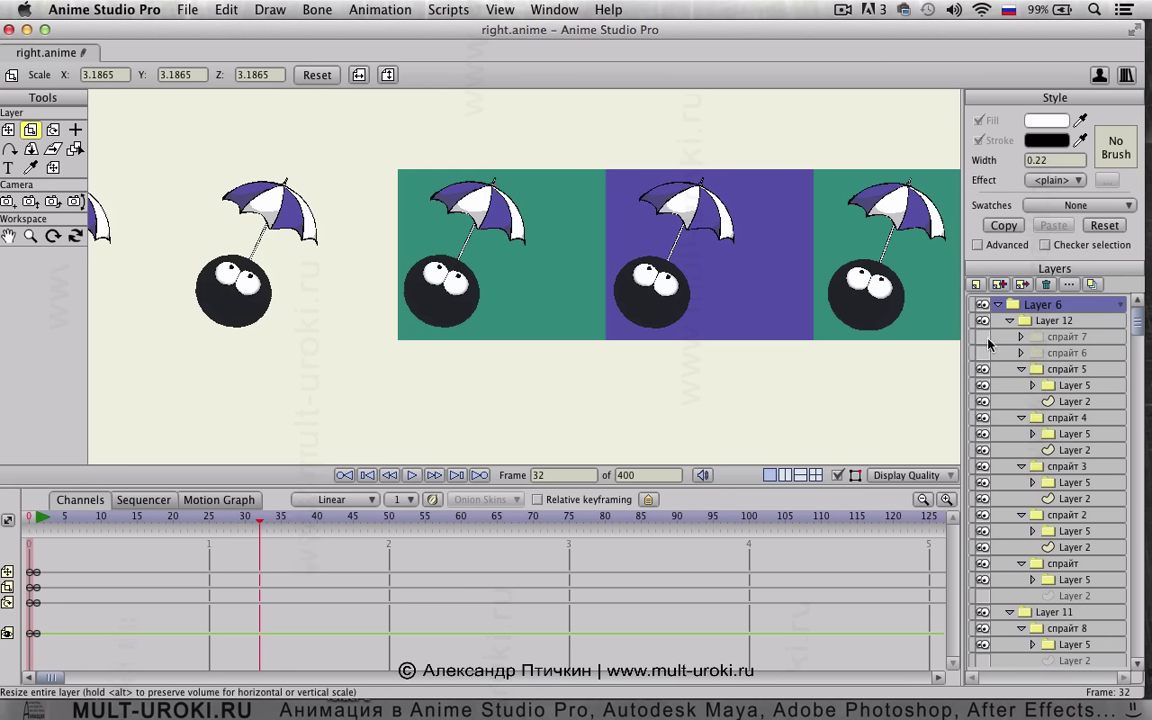
Hide the Layer 2 backgrounds of спрайт 5, 4, 3 and 2 again and collapse the Layer 6 group
click(983, 402)
click(983, 450)
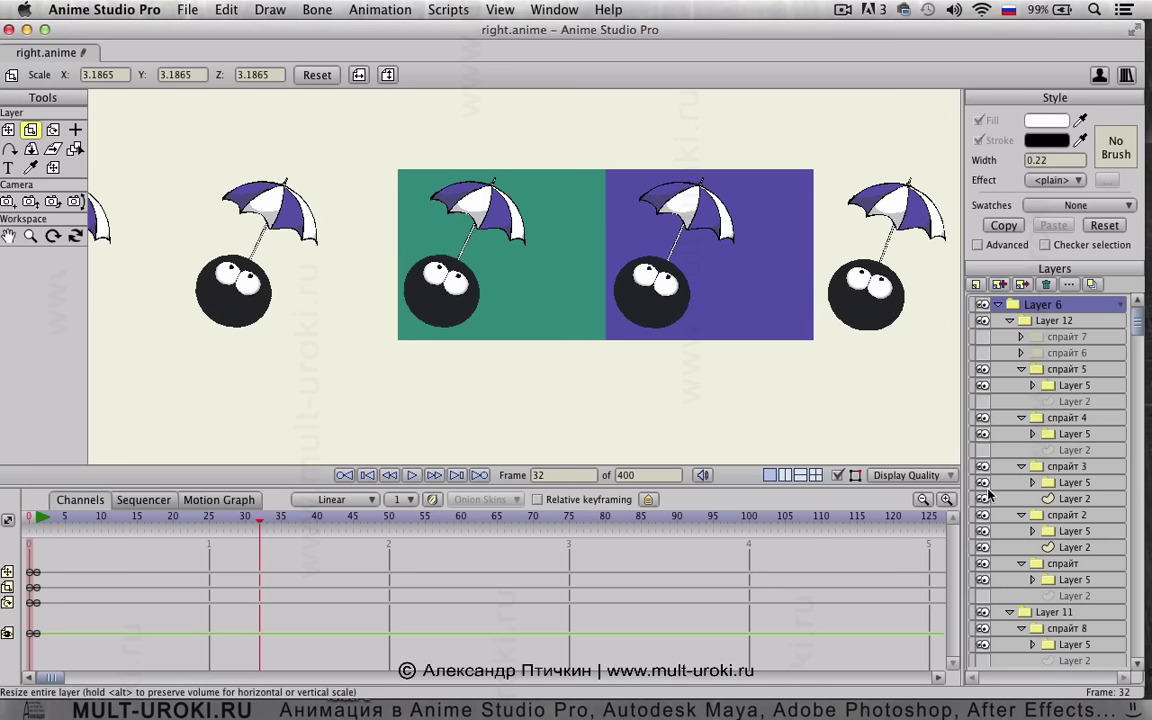
click(983, 498)
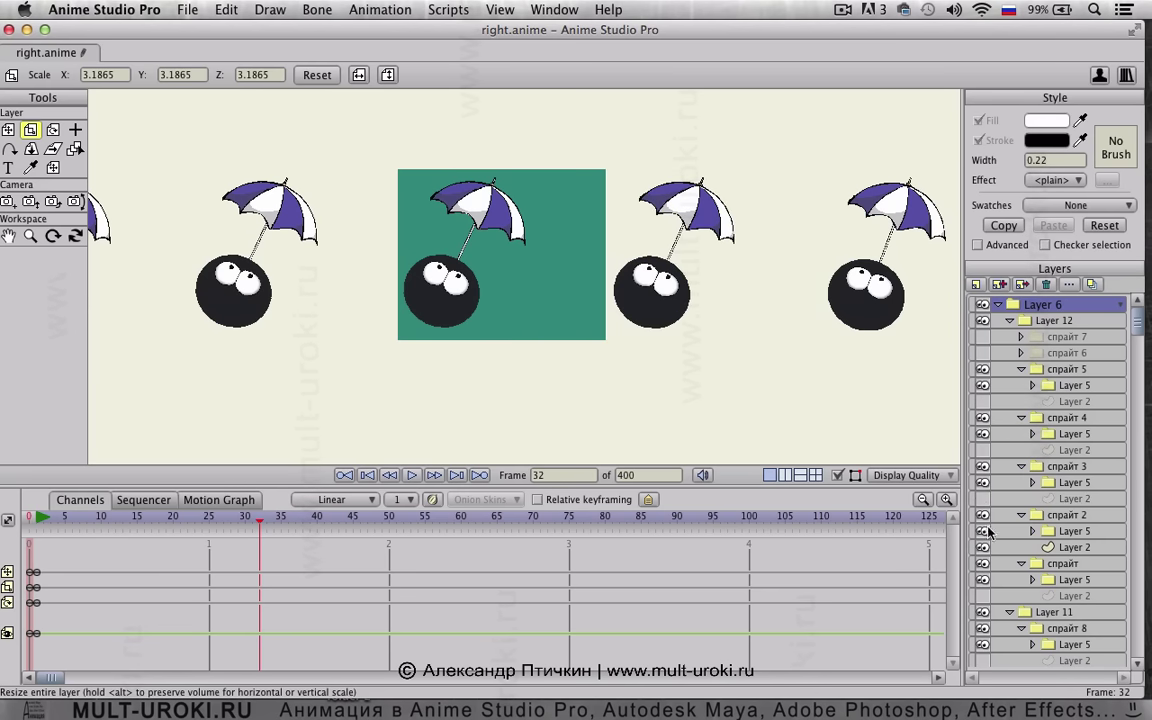
click(983, 548)
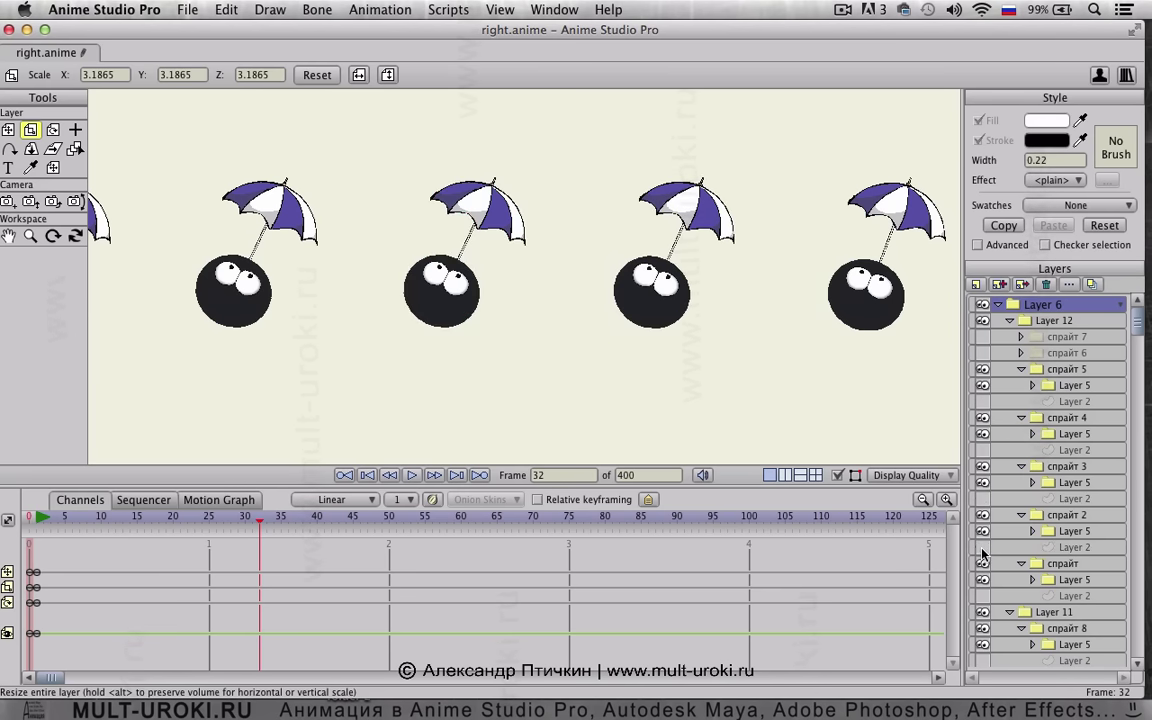
scroll(689, 373, down, 5)
drag(654, 396, 815, 388)
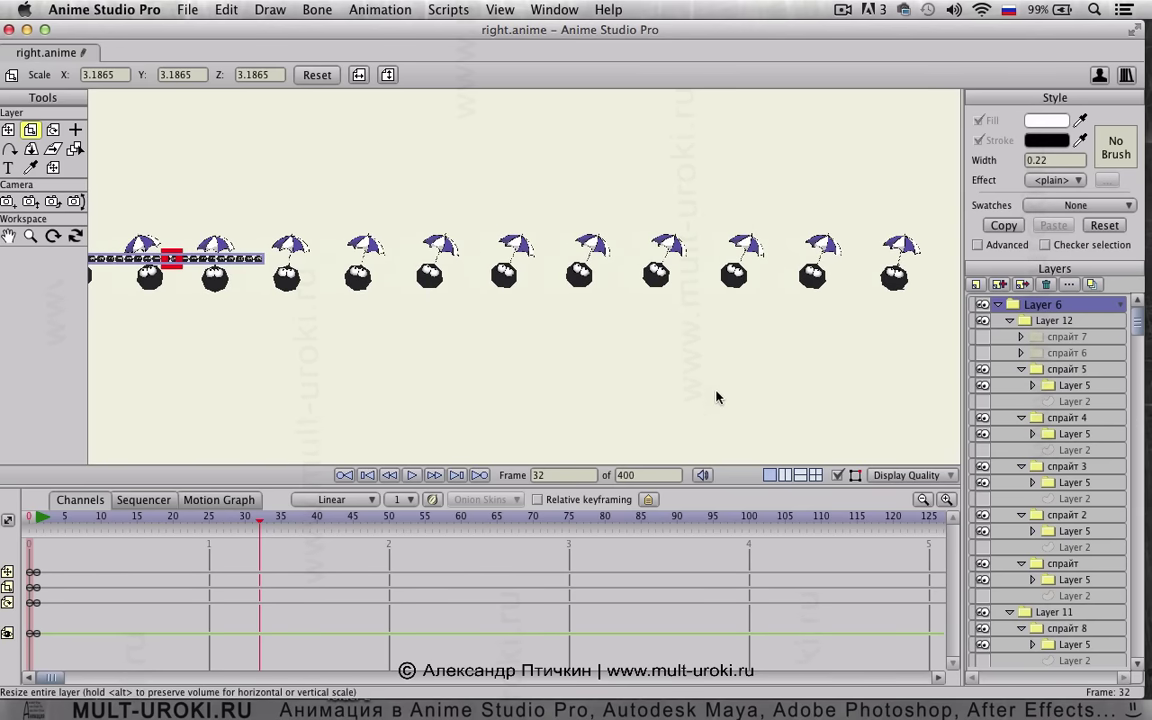
drag(561, 332, 826, 323)
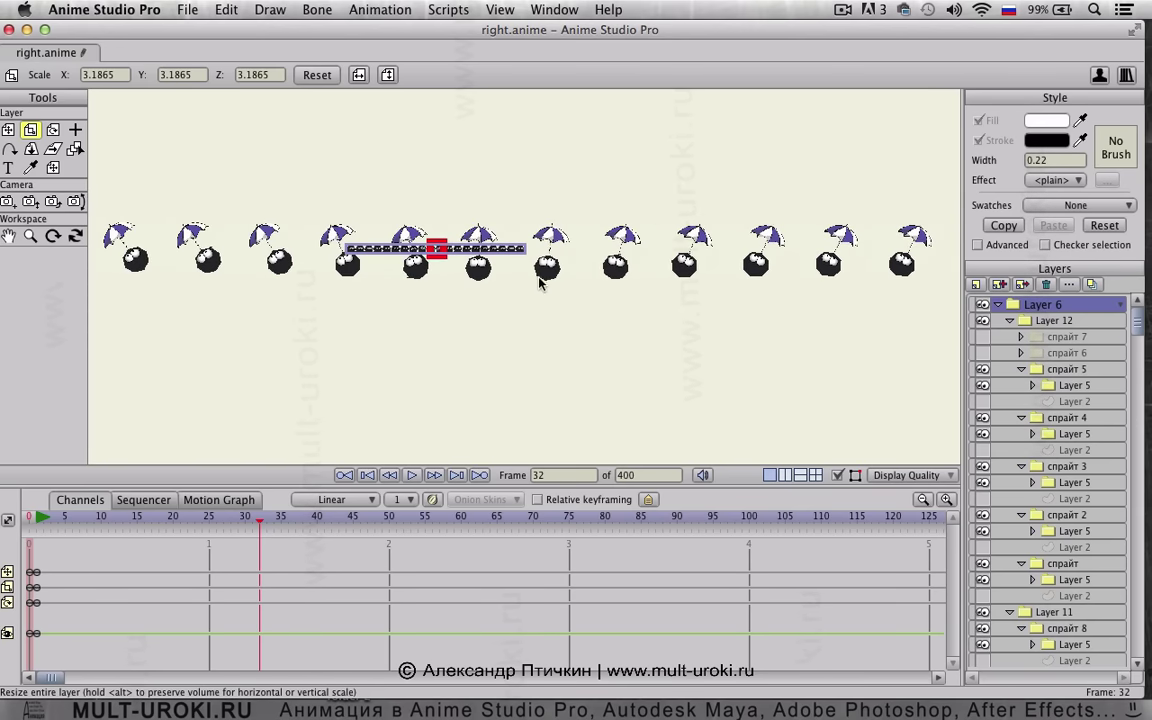
click(997, 305)
Scale the imported Layer 6 group of umbrella sprites to about 1.1766 at frame 32
scroll(411, 339, down, 3)
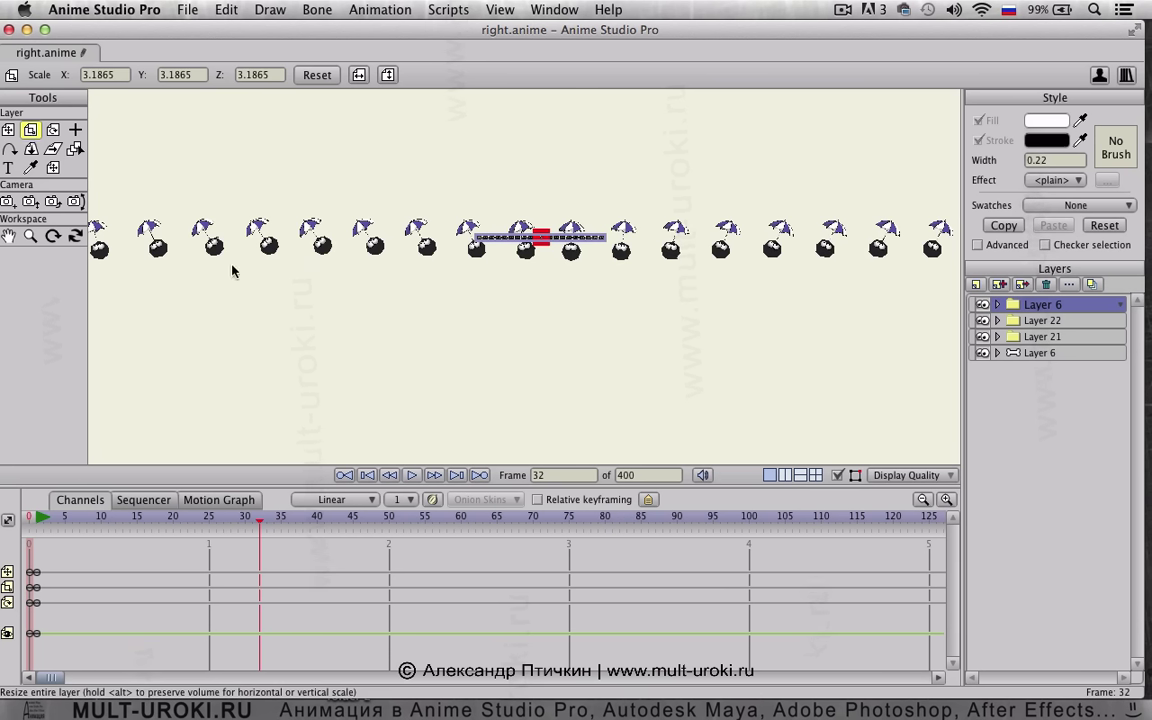
scroll(556, 286, up, 3)
scroll(575, 340, up, 3)
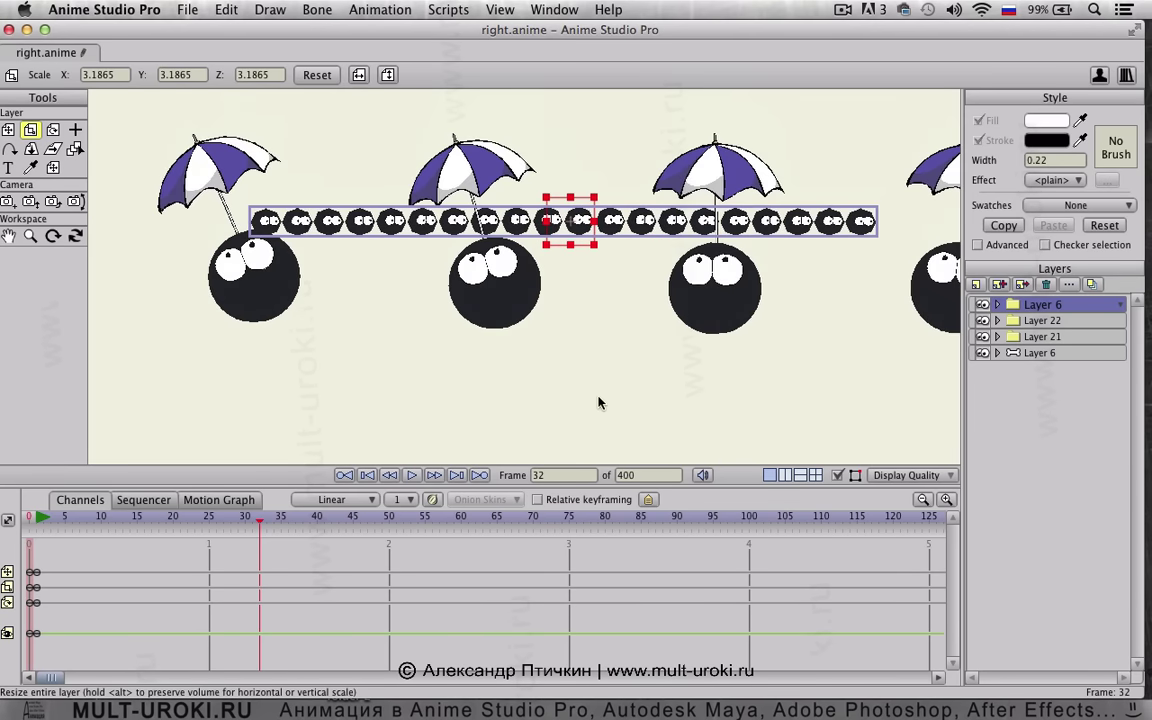
scroll(600, 390, down, 6)
scroll(568, 352, up, 2)
drag(554, 352, 498, 359)
scroll(606, 339, up, 4)
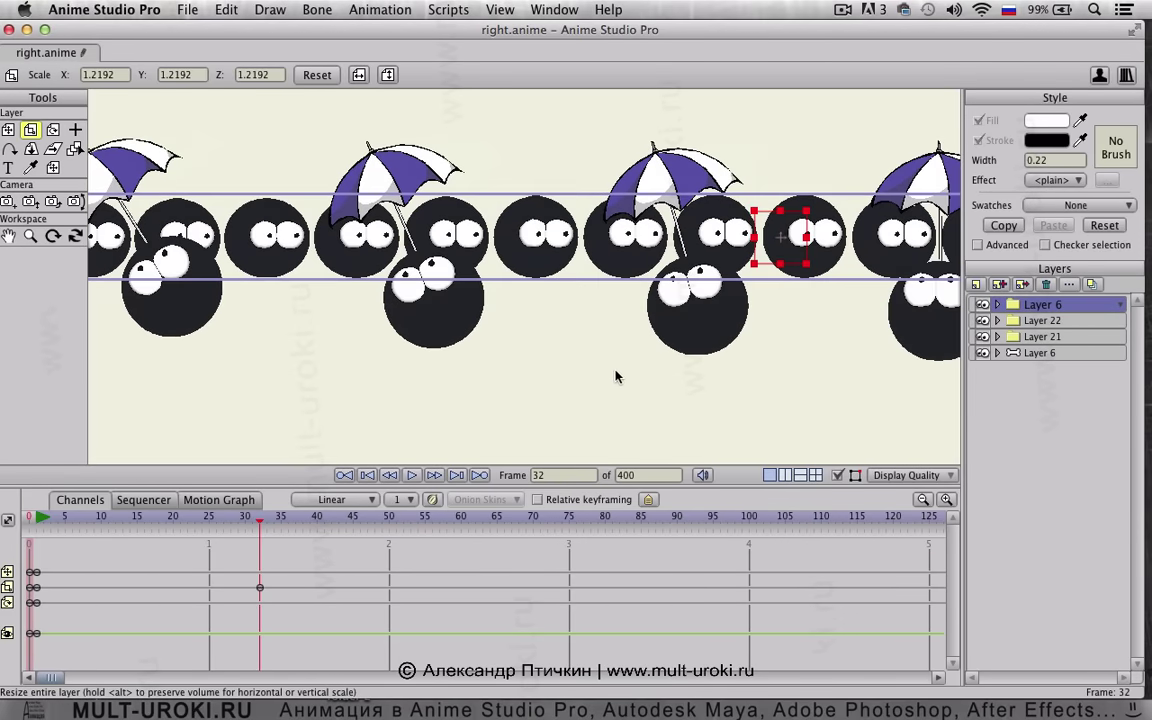
mouse_move(615, 376)
mouse_down()
mouse_move(604, 372)
mouse_move(614, 366)
mouse_up()
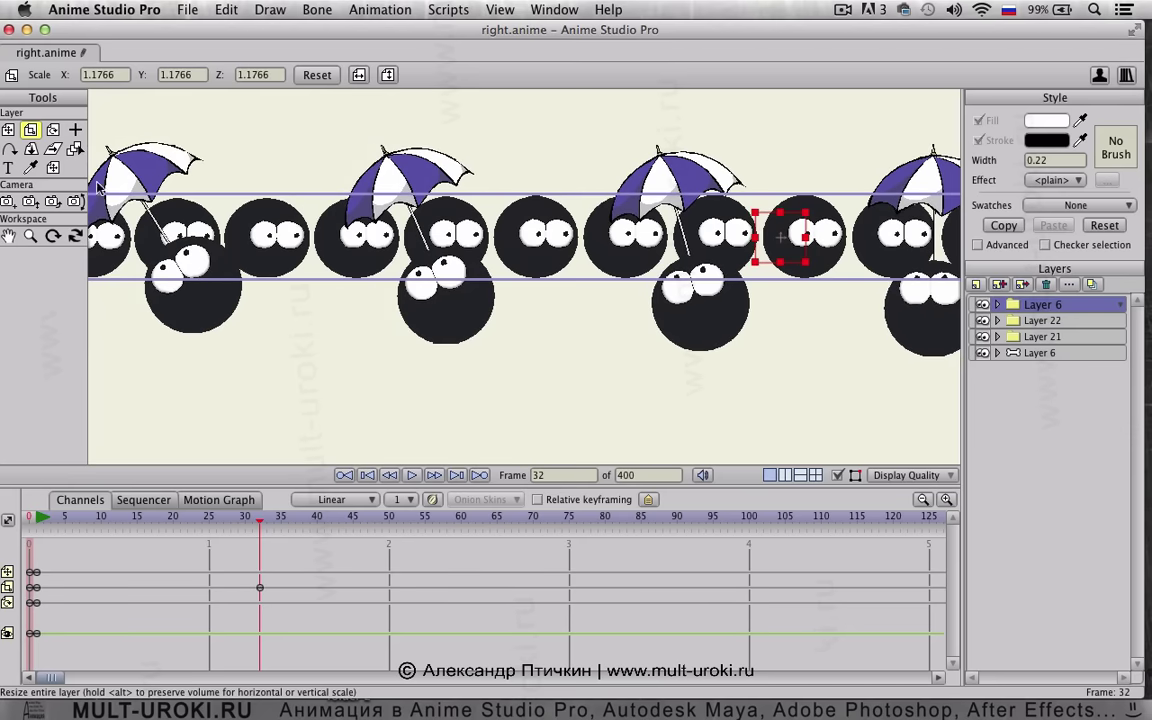
Reposition the imported Layer 6 group at frame 32 so that its umbrella balls lie over the ball strip
key(t)
drag(539, 334, 585, 346)
click(31, 131)
click(8, 130)
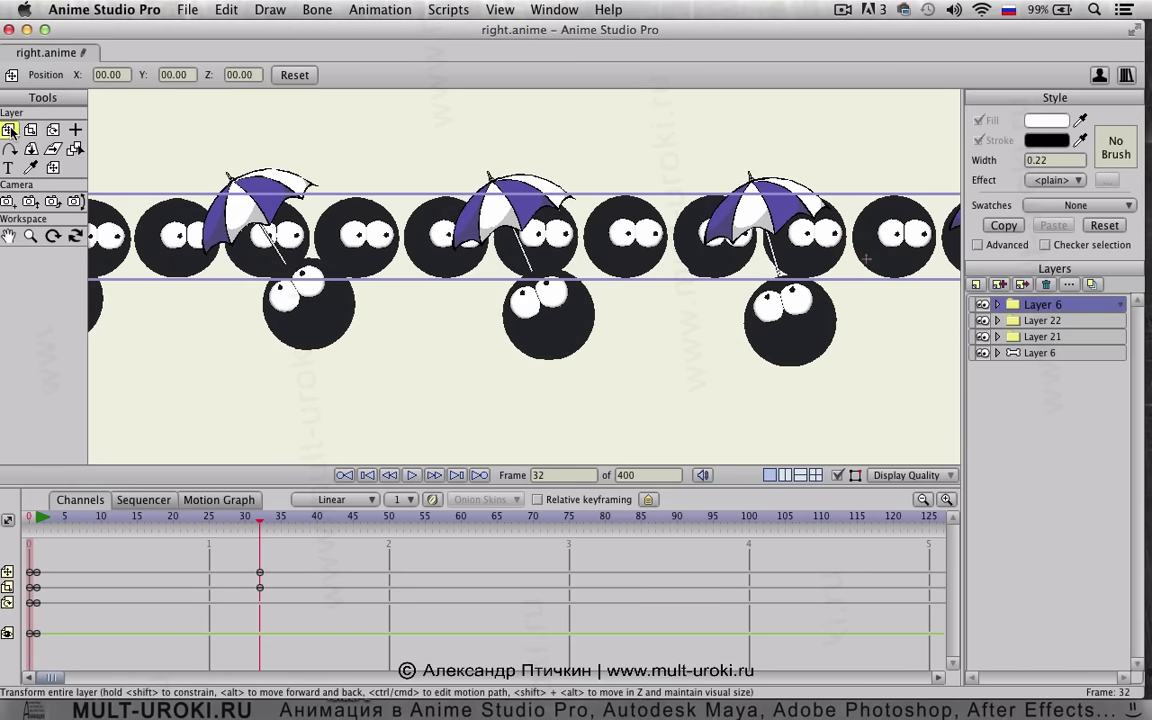
drag(493, 255, 438, 272)
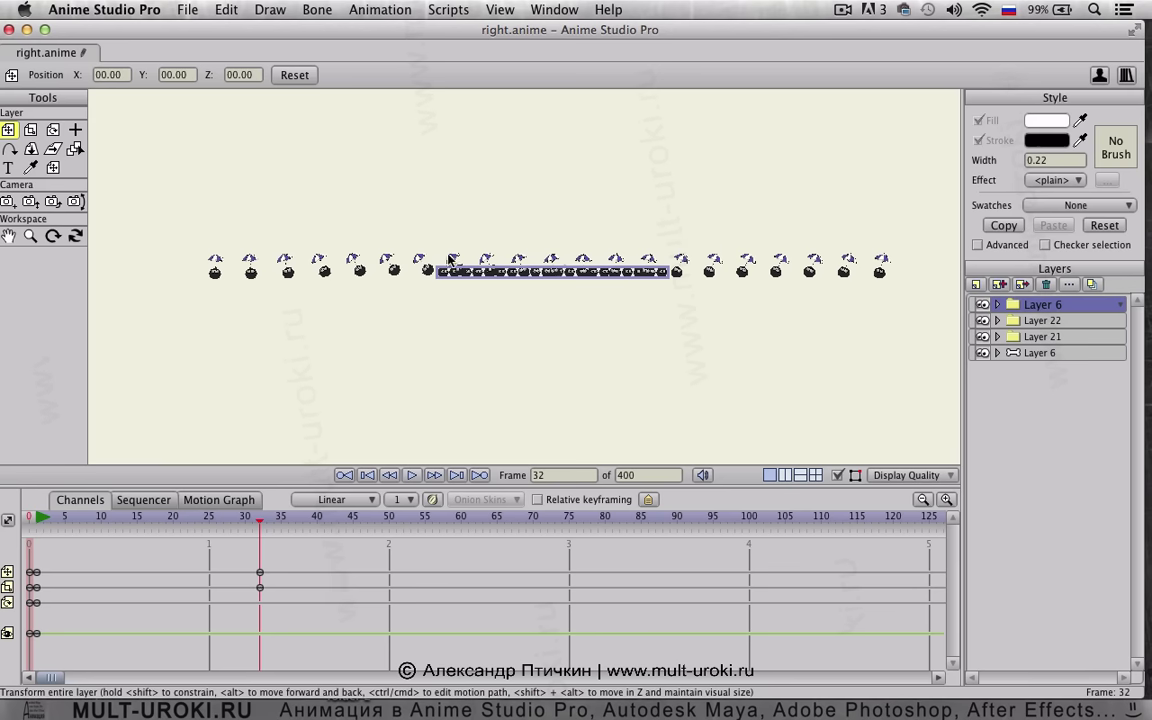
scroll(677, 250, up, 5)
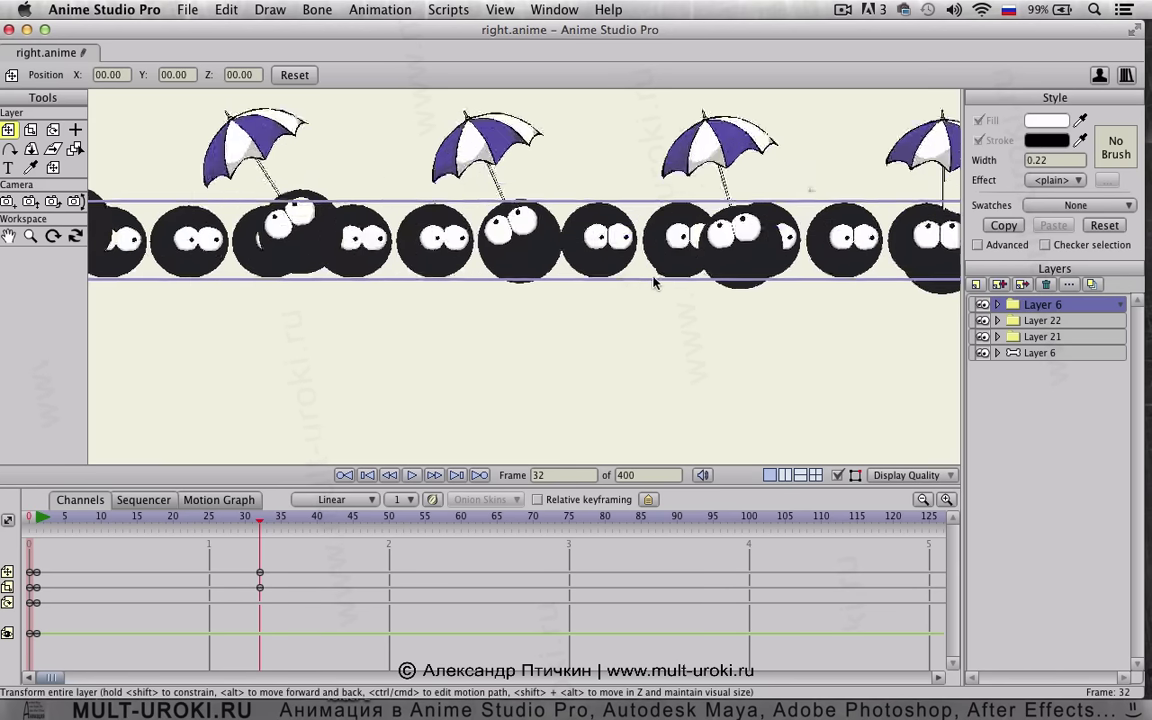
scroll(617, 283, down, 6)
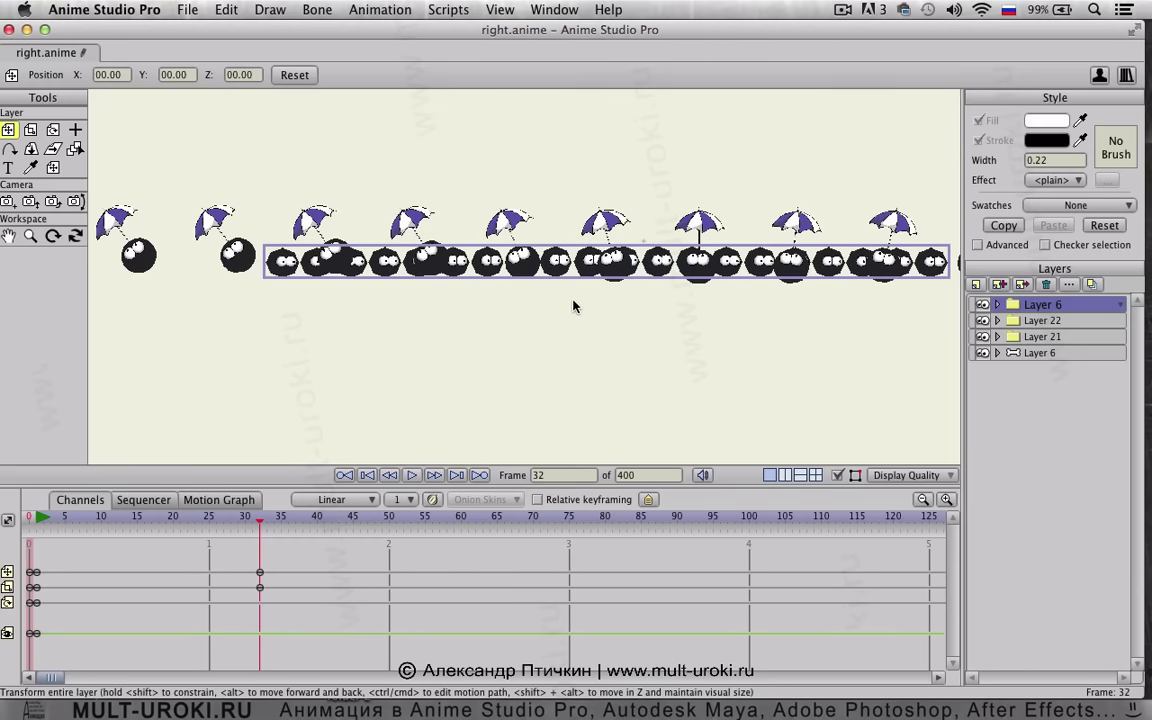
Open the project settings and stop constraining the proportions of the project dimensions
click(187, 10)
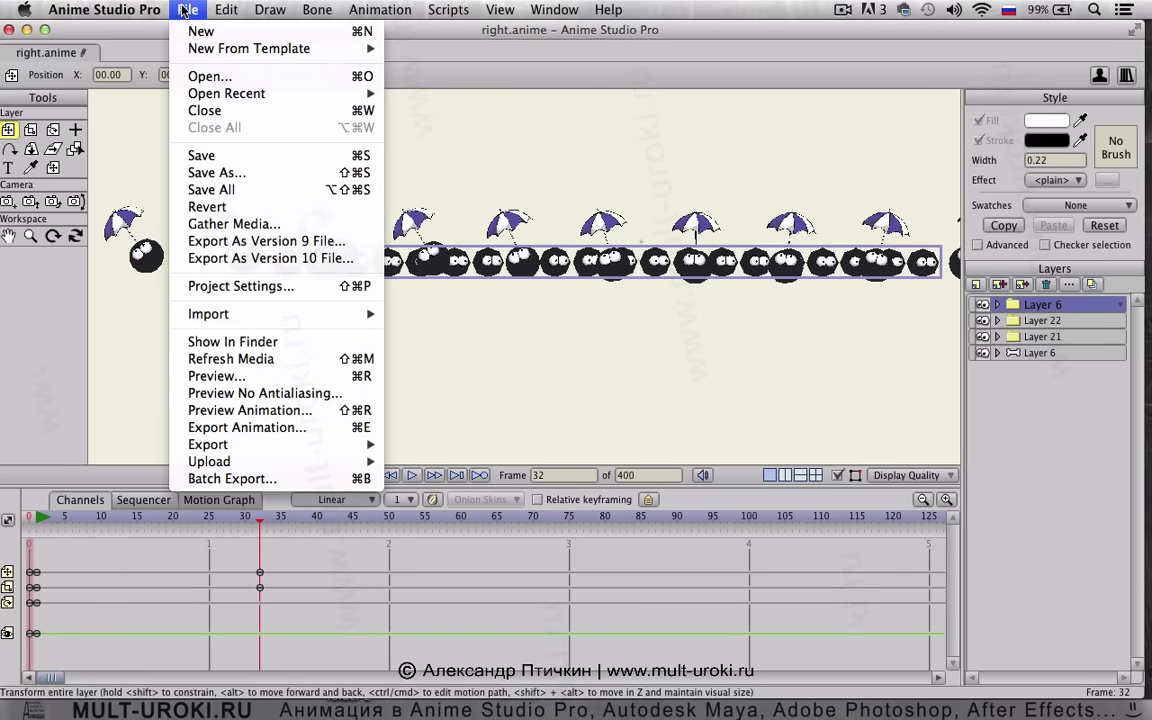
click(250, 287)
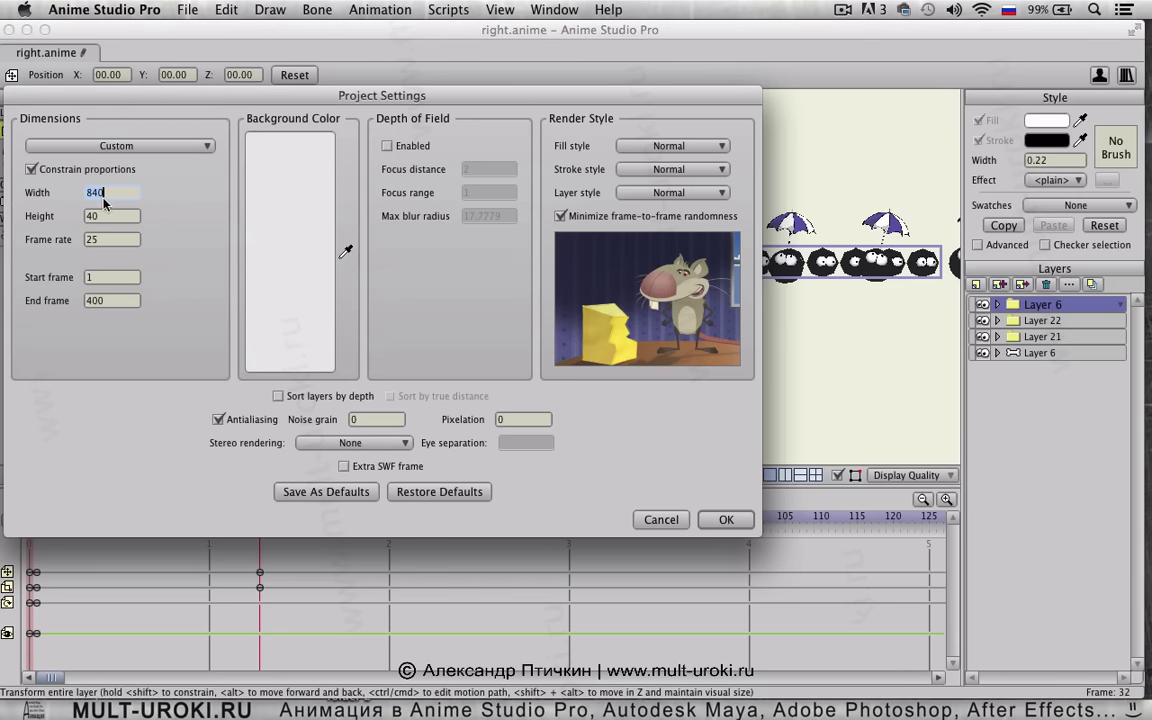
click(31, 169)
Switch to the Dashboard calculator, calculate 840 × 2.5 for the project width, and return to the project settings
key(F12)
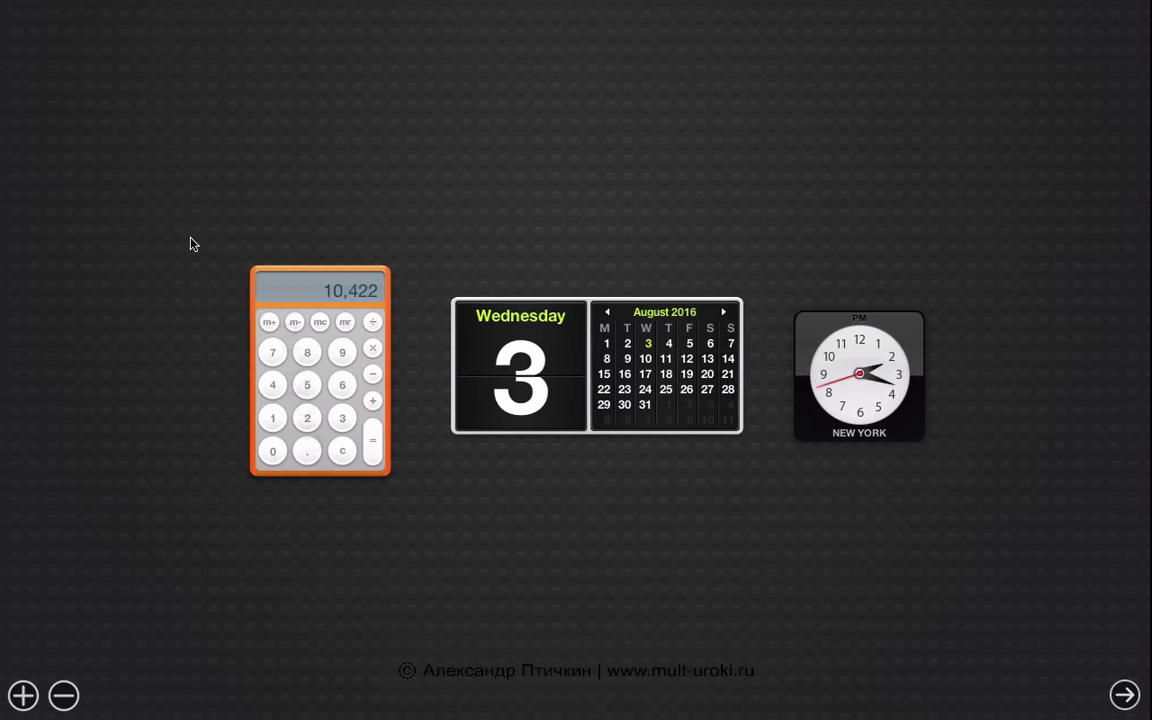
click(350, 462)
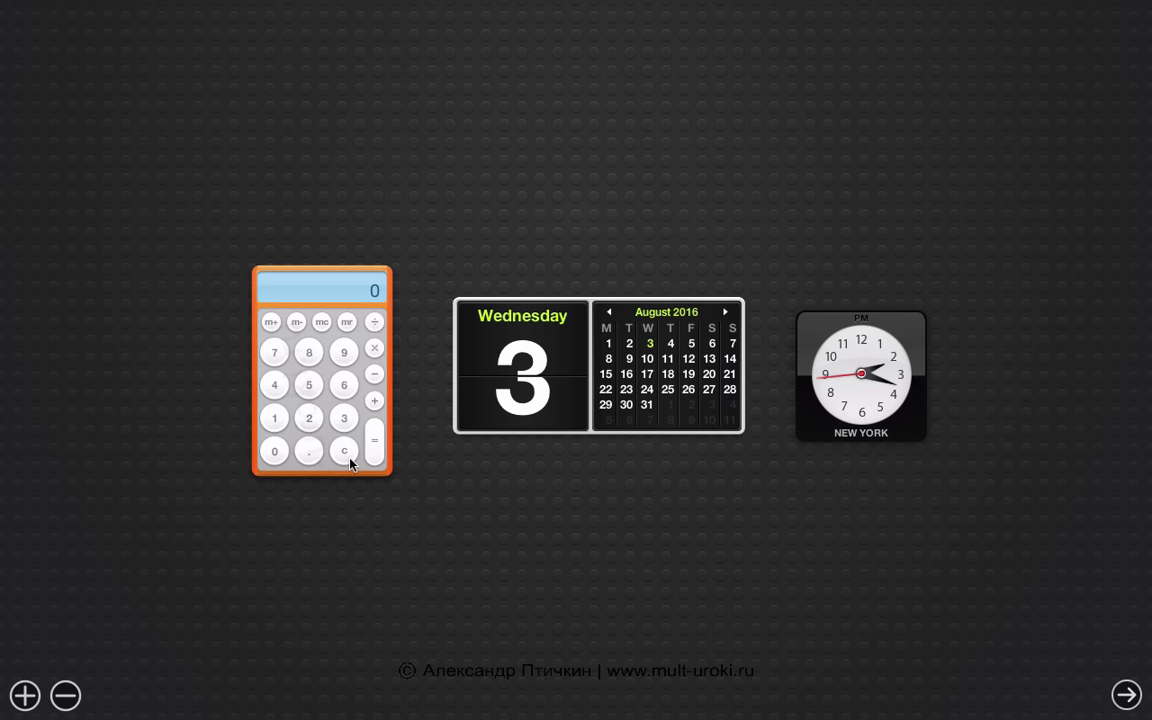
click(306, 352)
click(274, 386)
click(274, 451)
click(374, 348)
click(309, 418)
click(305, 450)
click(309, 385)
click(377, 450)
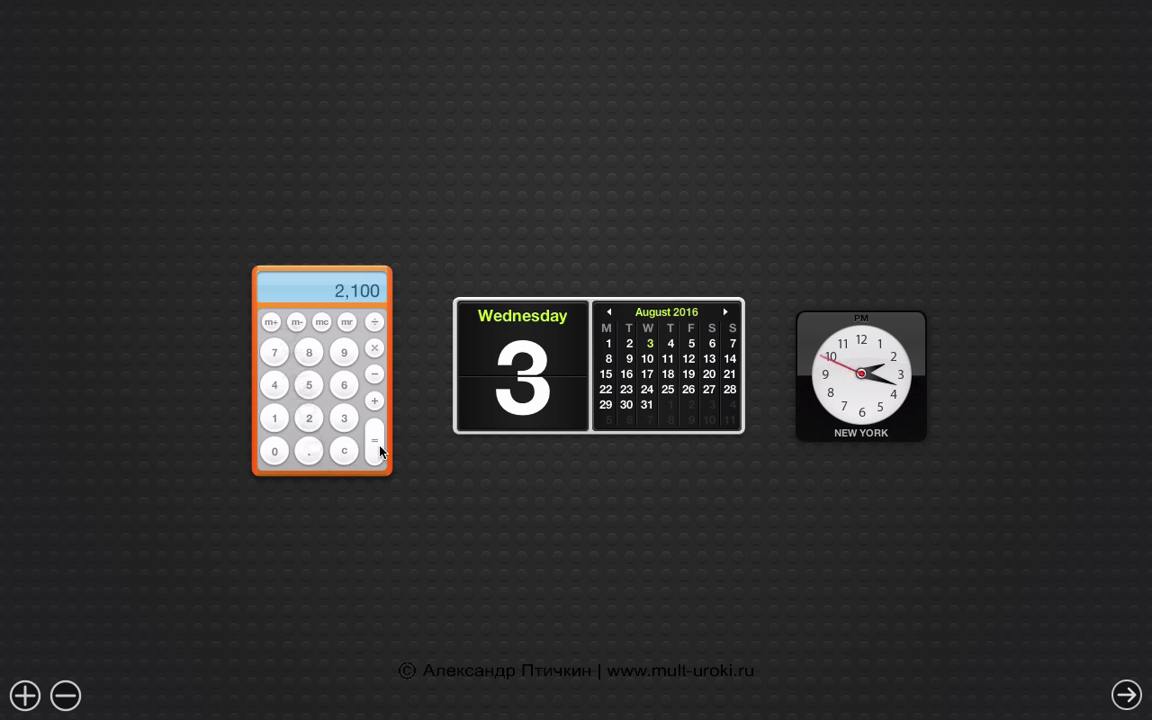
click(1127, 693)
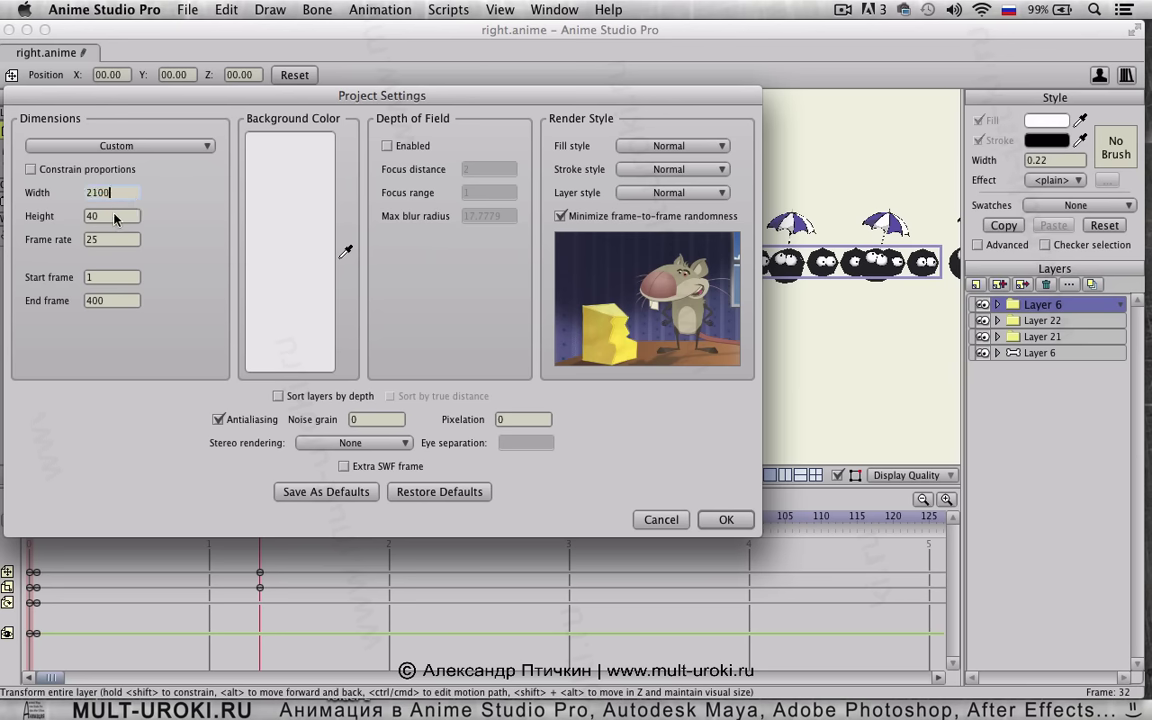
Set the project dimensions to a width of 2100 and a height of 80, and apply them
key(Tab)
text(80)
click(726, 519)
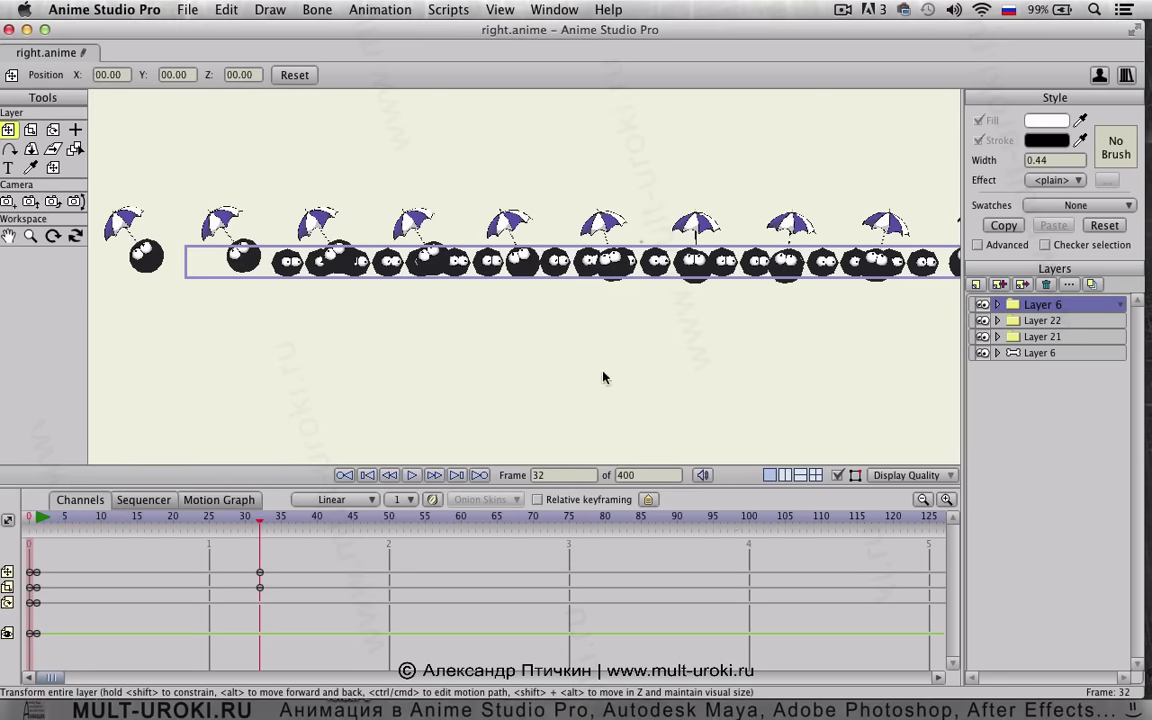
Widen the project to 3000 in the project settings with constrained proportions switched off
scroll(619, 346, down, 3)
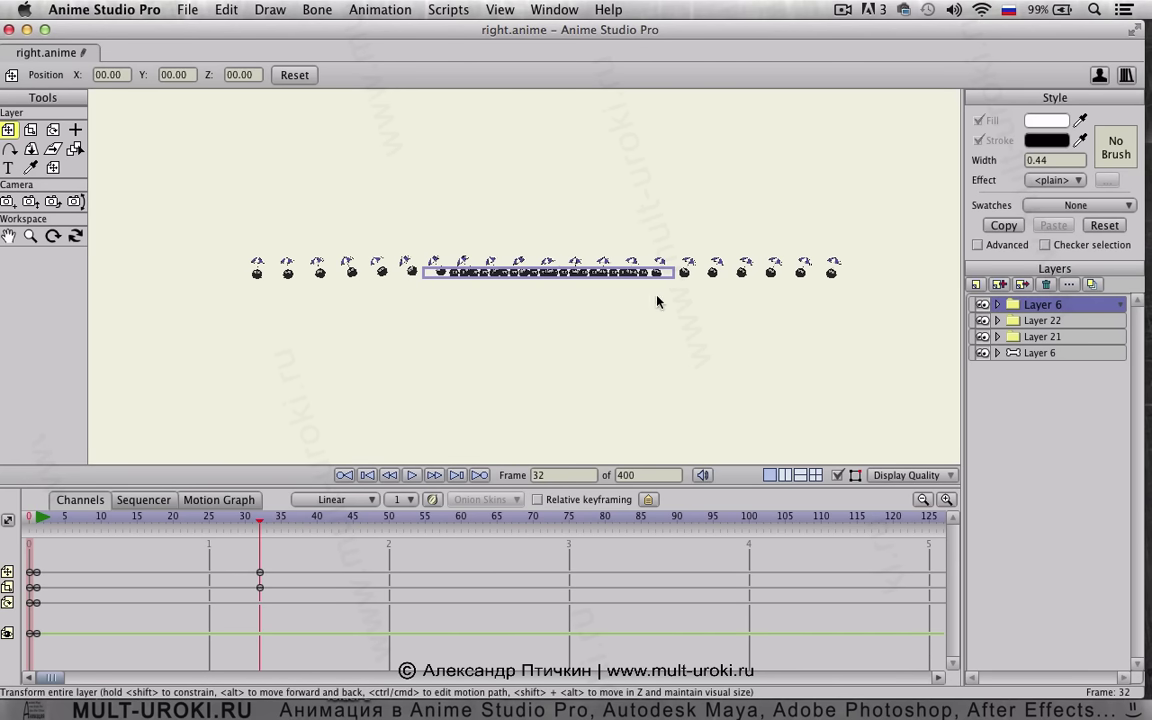
scroll(600, 301, up, 1)
scroll(520, 293, up, 1)
scroll(506, 290, down, 1)
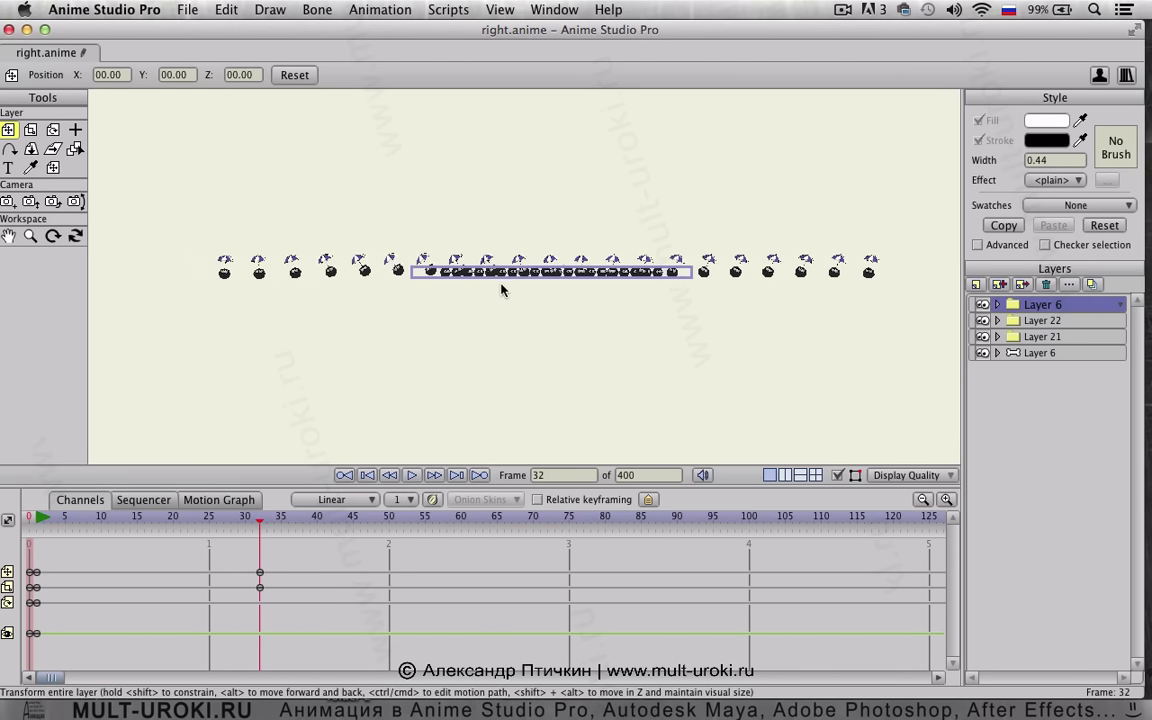
click(187, 9)
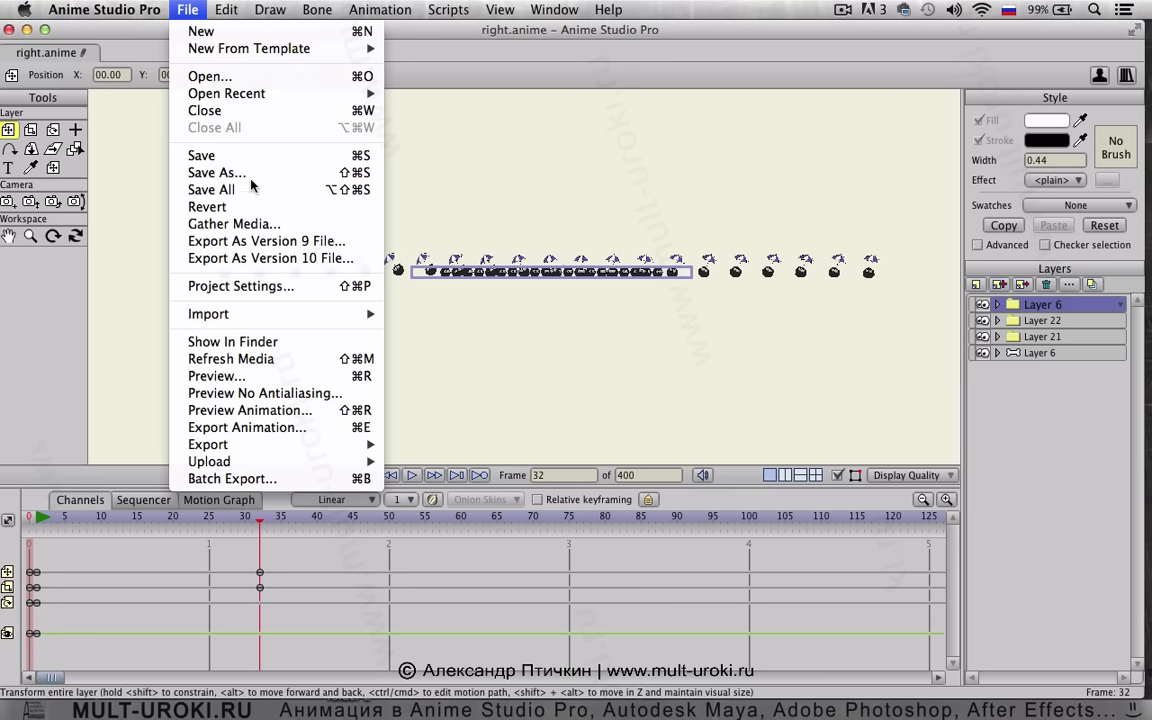
click(272, 289)
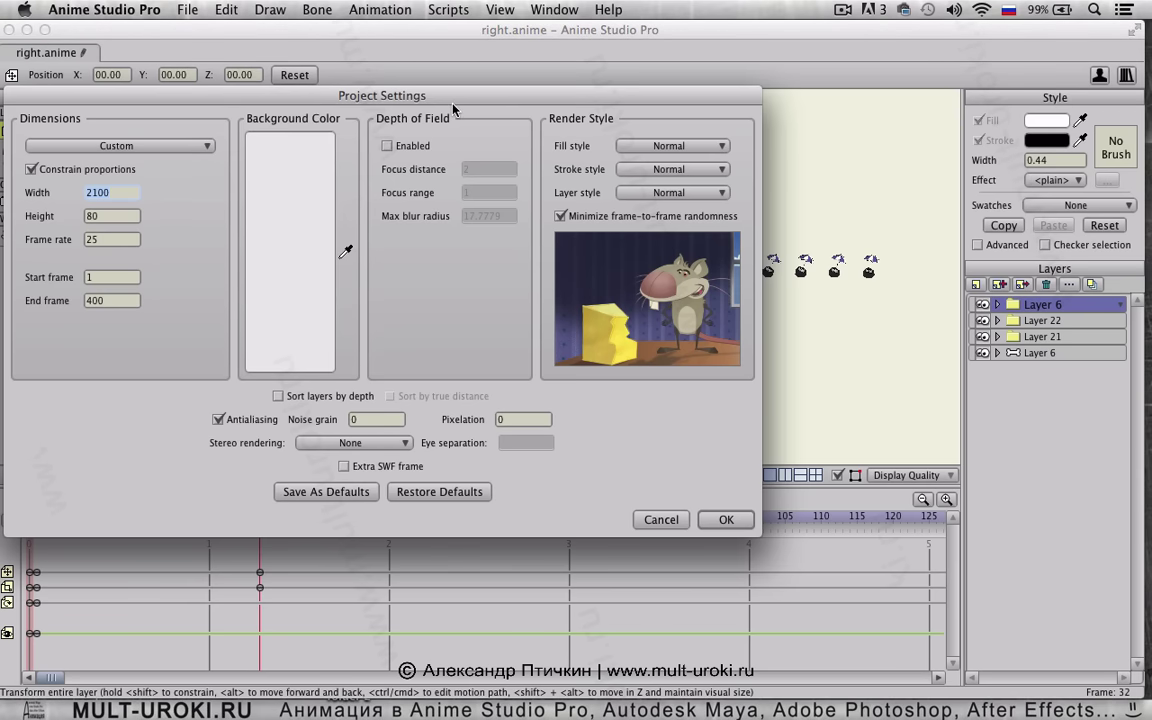
drag(453, 104, 589, 288)
click(240, 371)
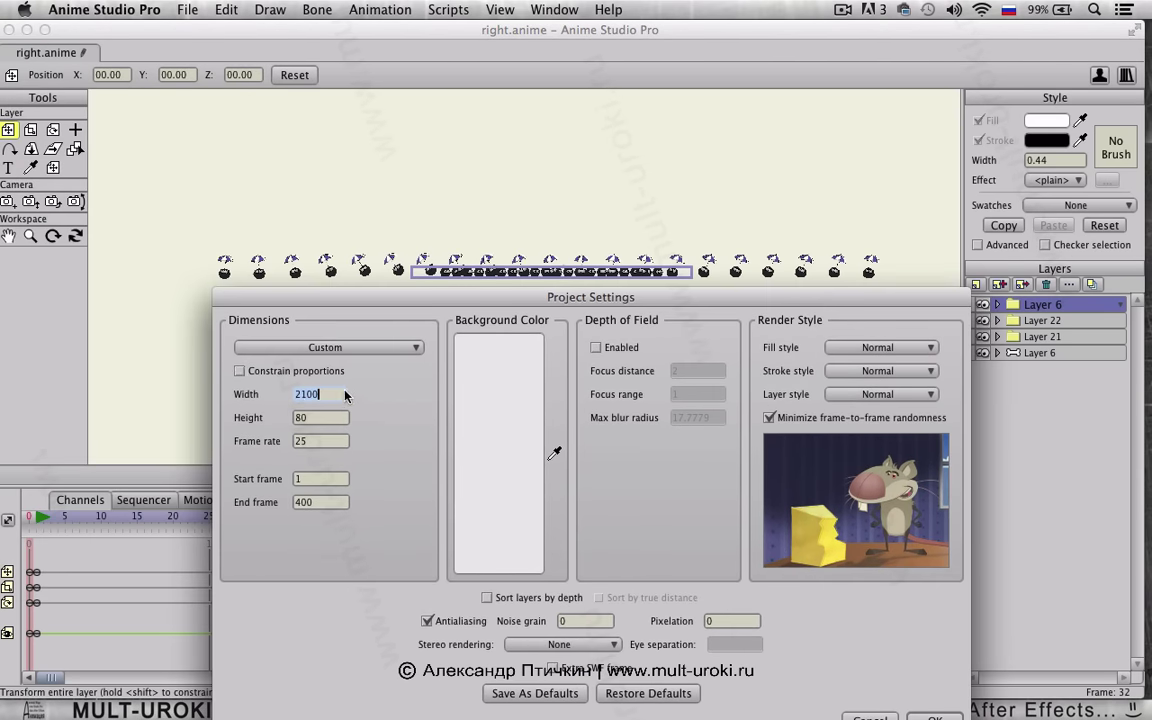
click(313, 395)
text(3000)
drag(660, 297, 658, 296)
text(0)
drag(730, 302, 676, 155)
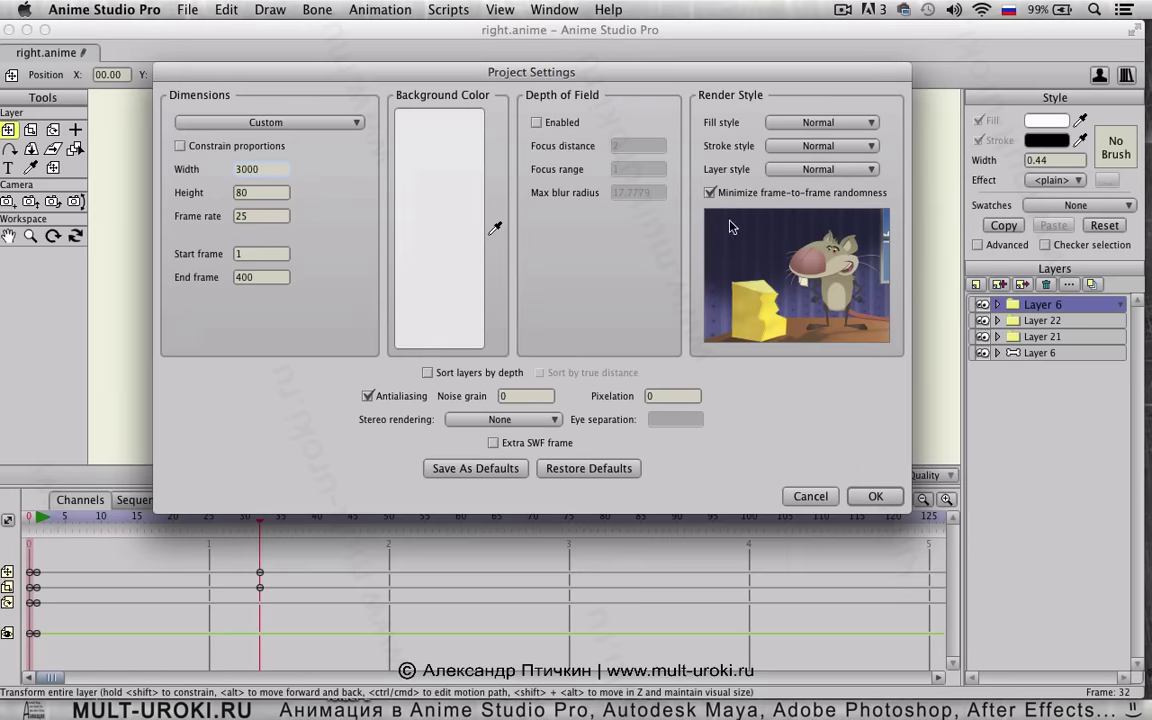
click(876, 494)
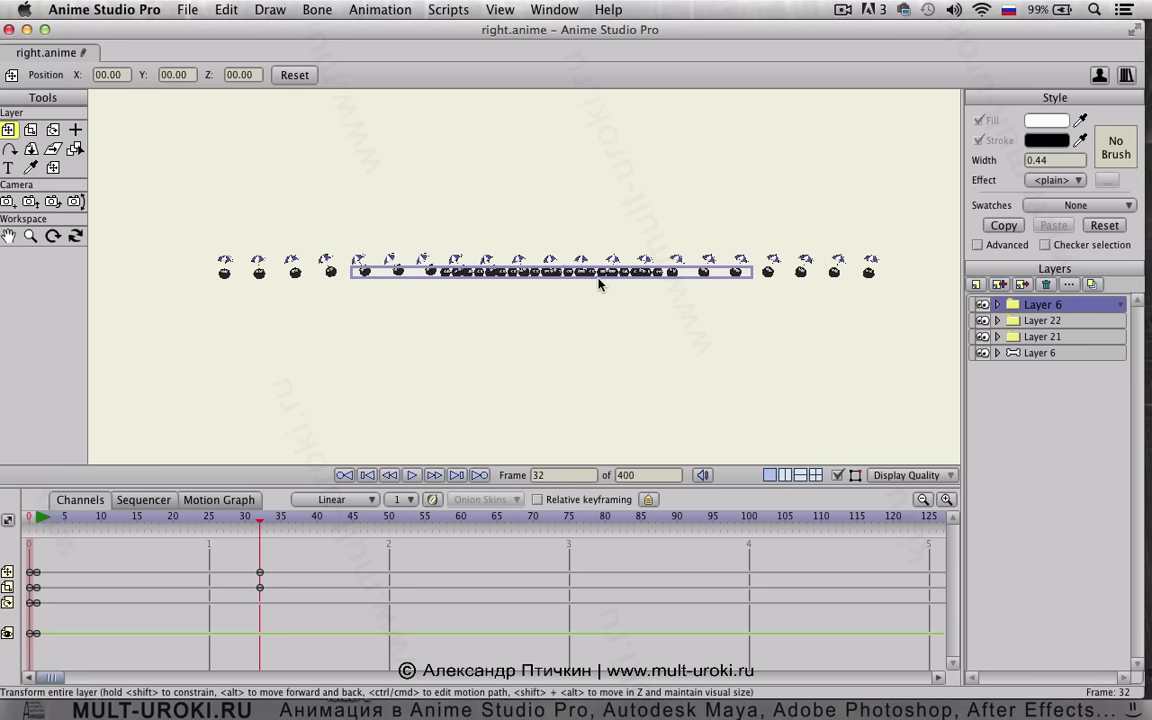
Examine how far the row of umbrella sprites extends past both ends of the project frame
scroll(458, 290, up, 2)
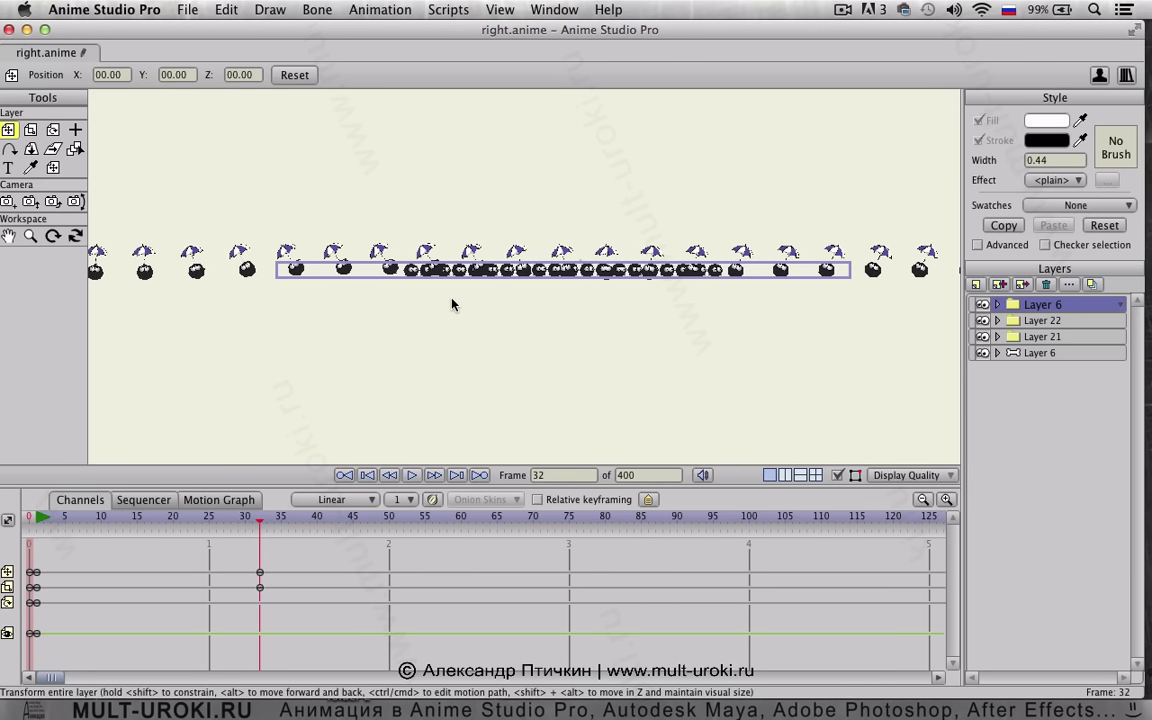
scroll(452, 305, down, 1)
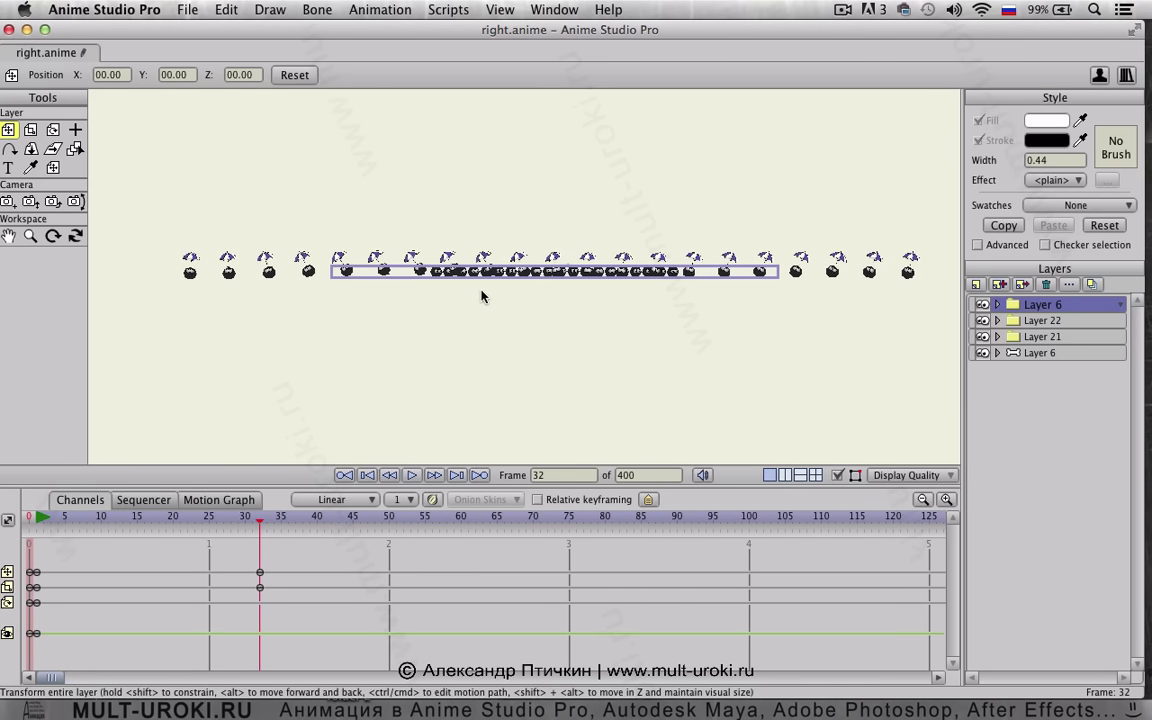
scroll(458, 310, down, 2)
scroll(460, 311, up, 3)
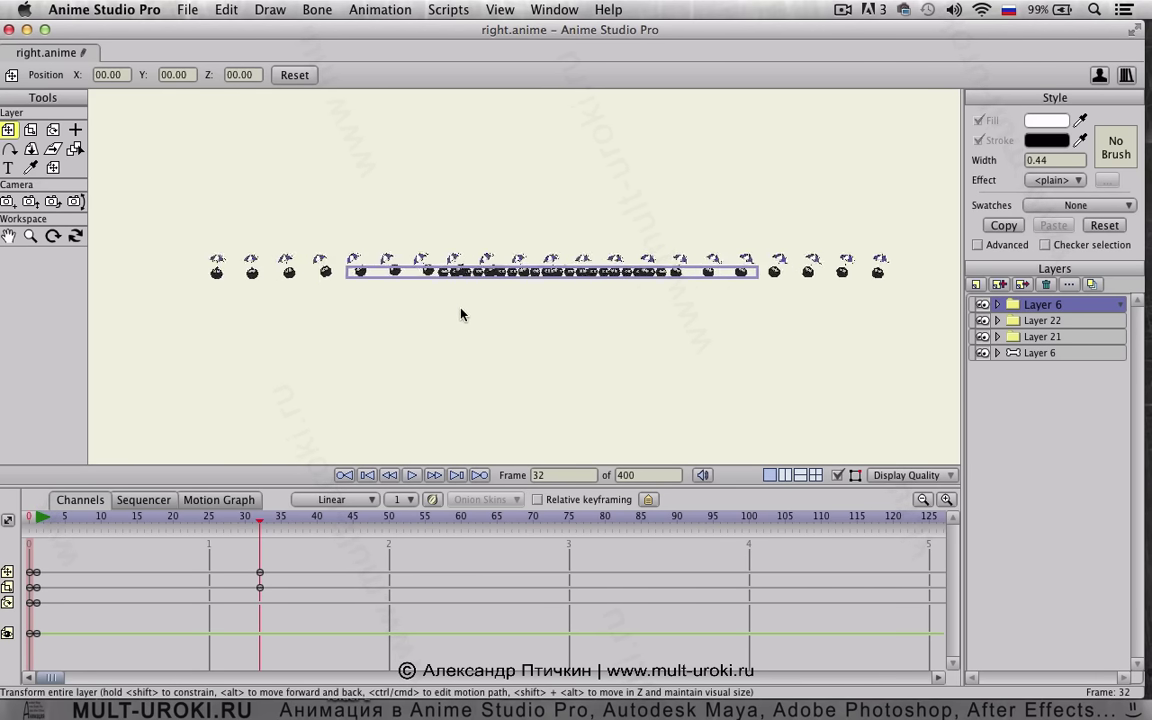
scroll(459, 305, up, 2)
drag(465, 299, 435, 319)
scroll(435, 330, up, 1)
scroll(539, 311, down, 1)
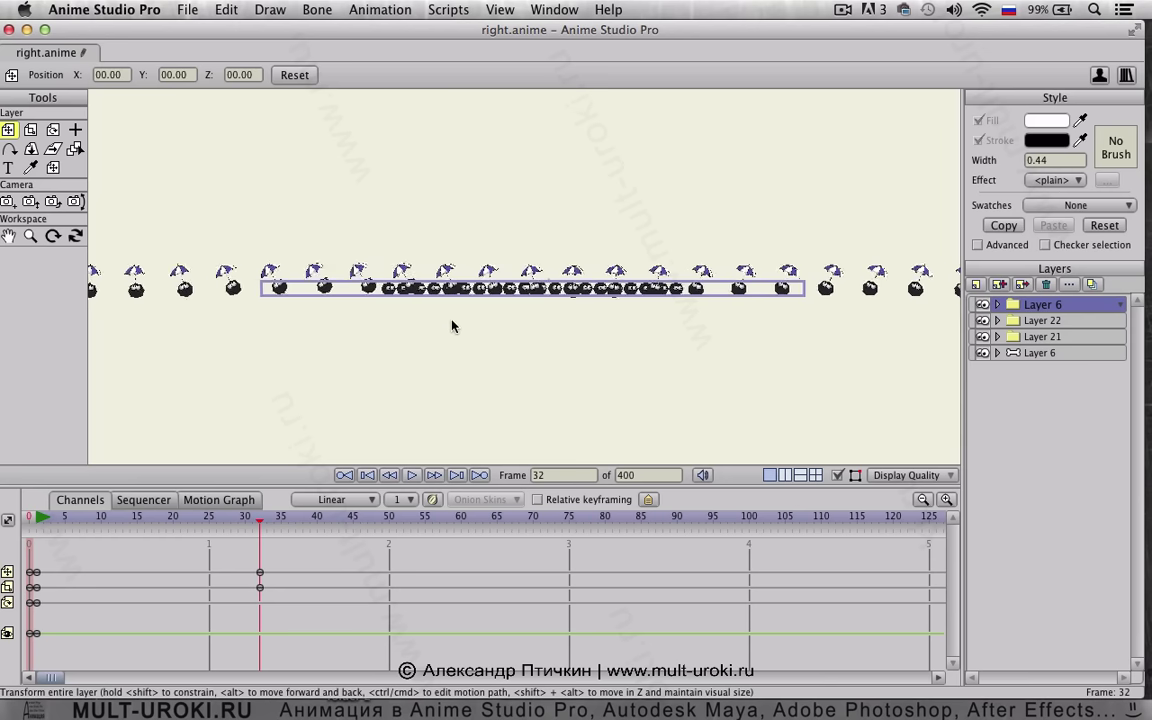
scroll(420, 318, up, 1)
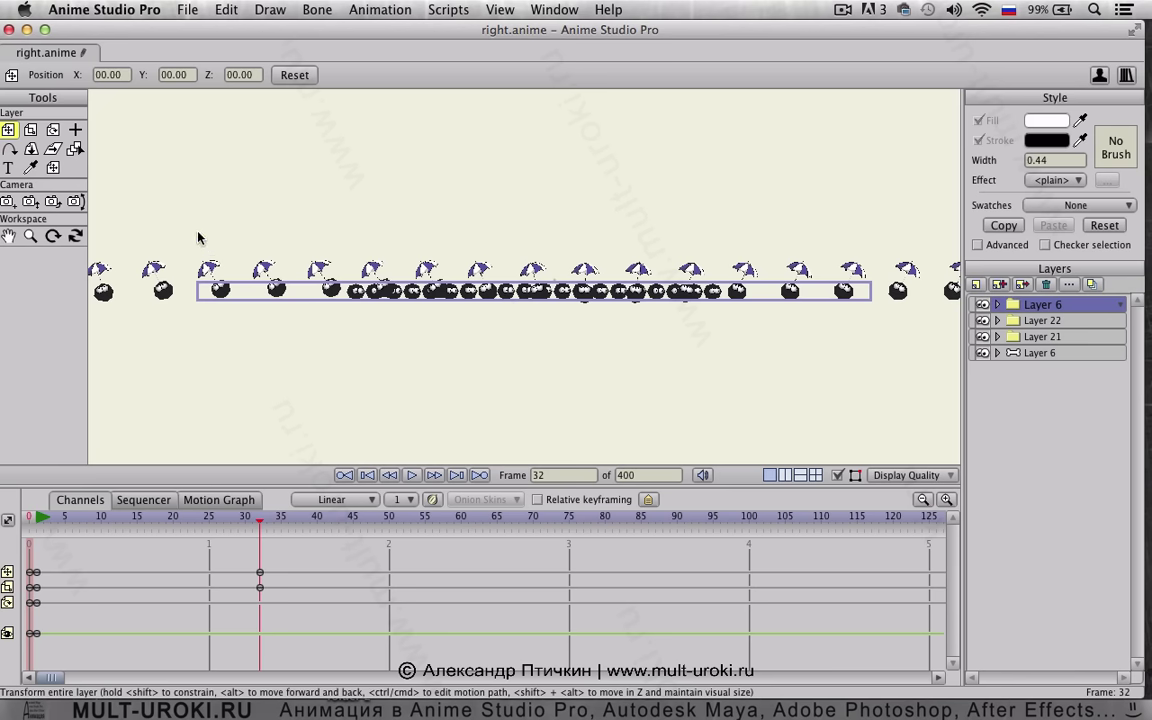
scroll(226, 319, down, 3)
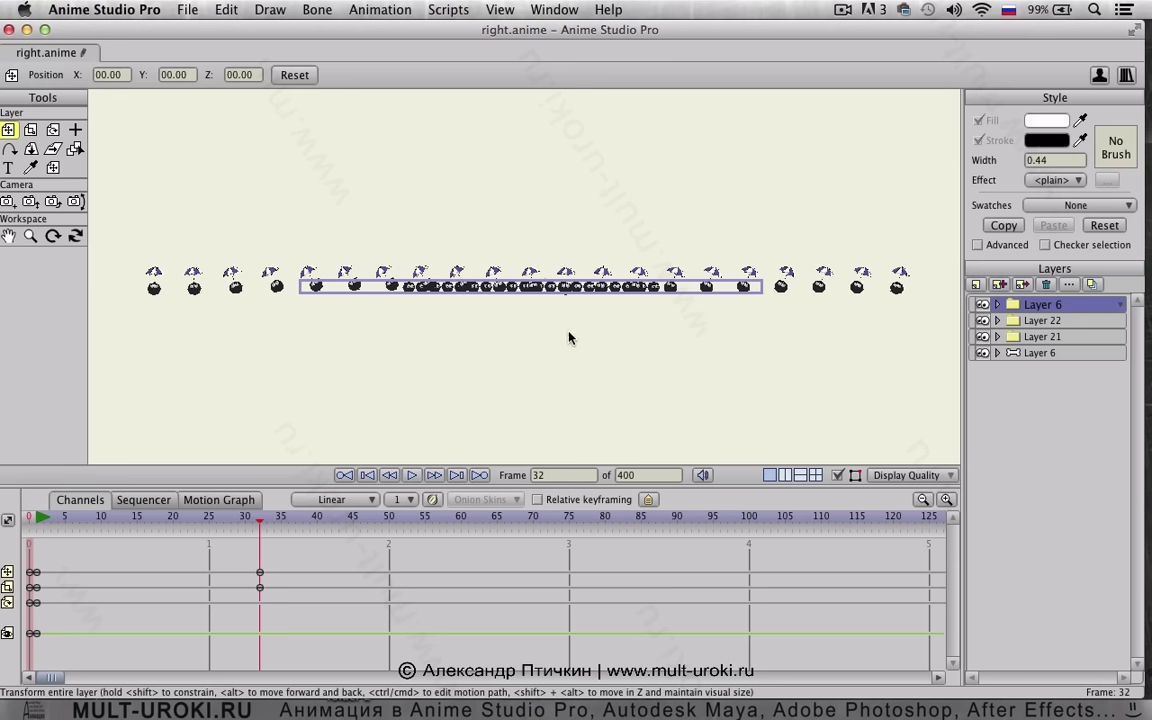
scroll(571, 340, up, 1)
scroll(473, 328, up, 3)
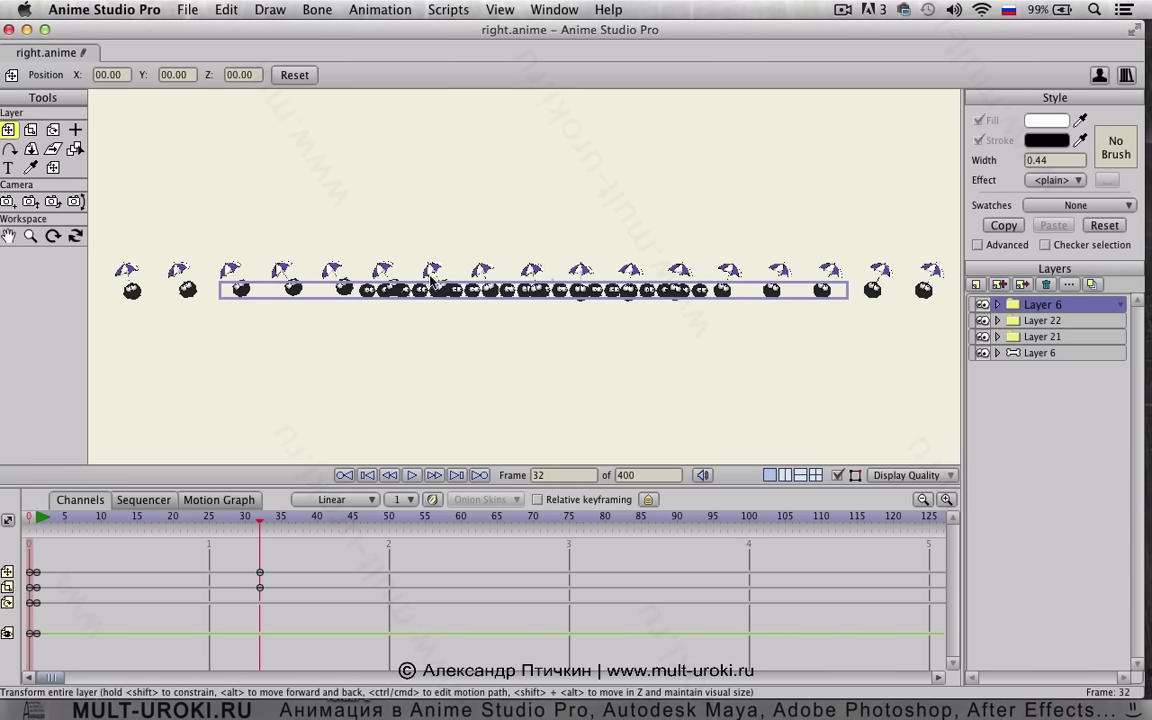
scroll(484, 309, down, 4)
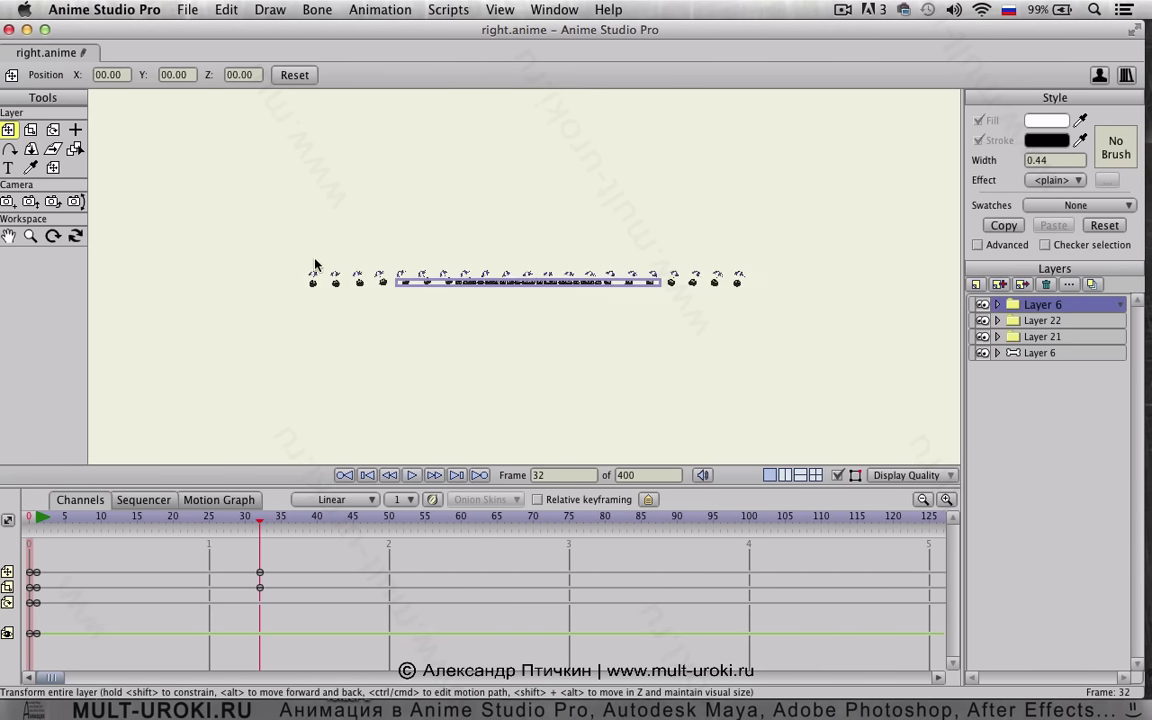
scroll(622, 302, up, 5)
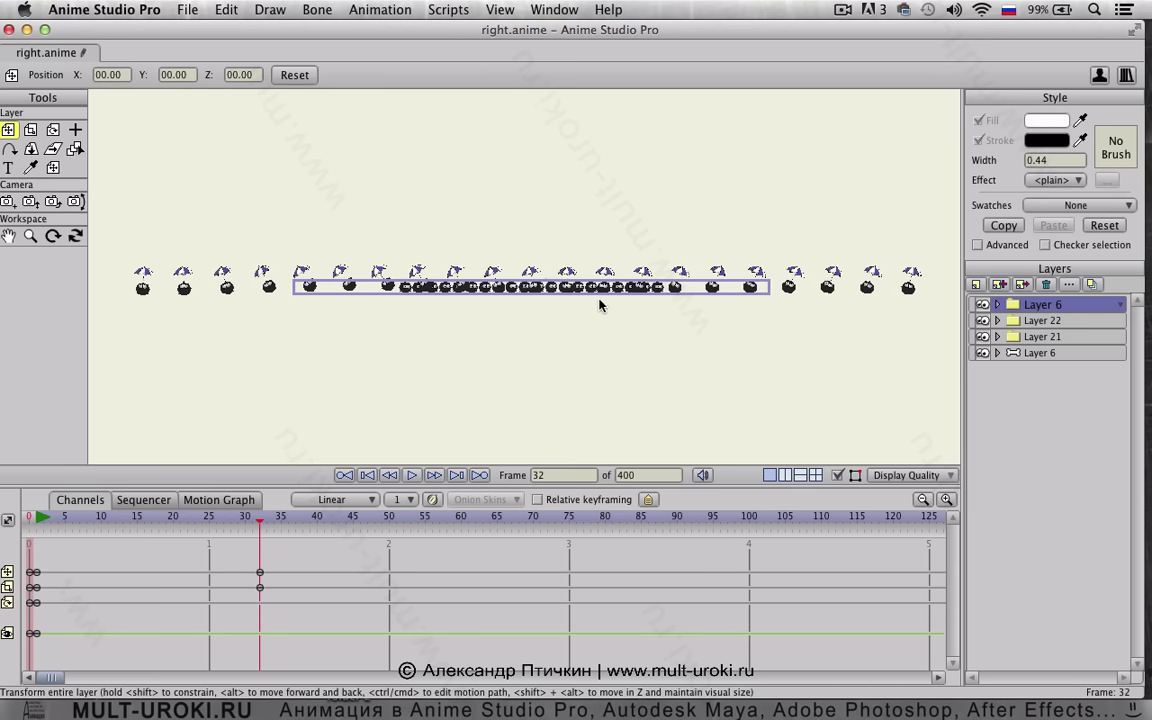
scroll(607, 323, up, 3)
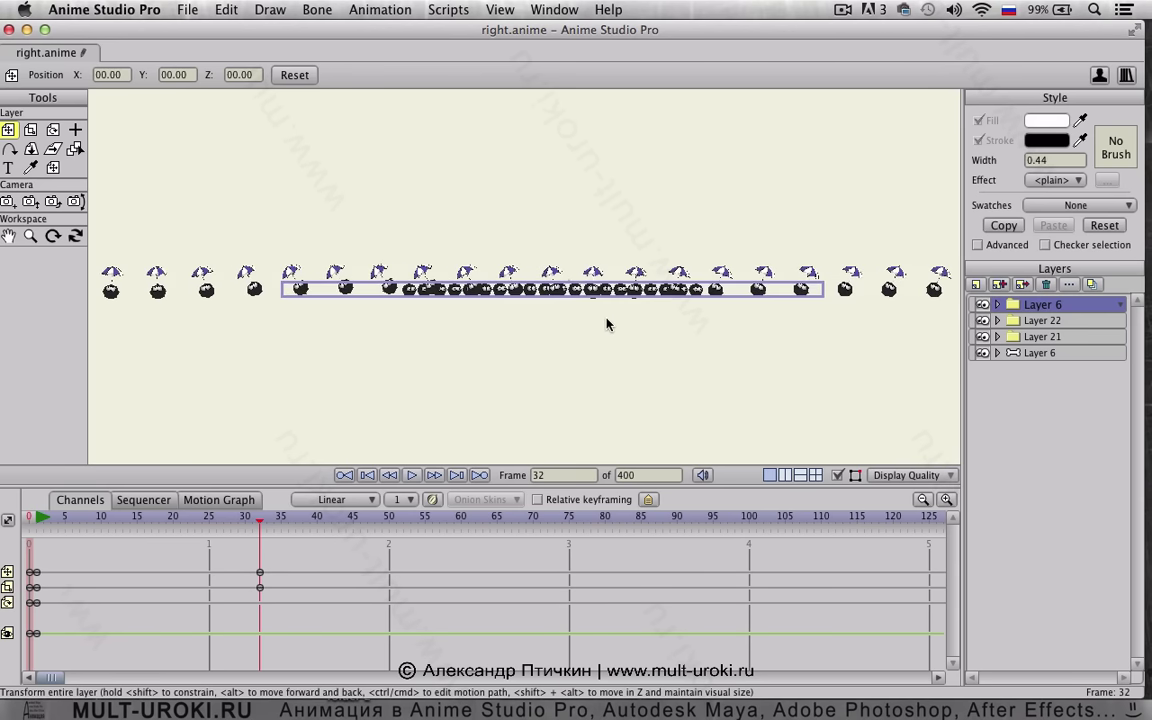
drag(599, 329, 590, 336)
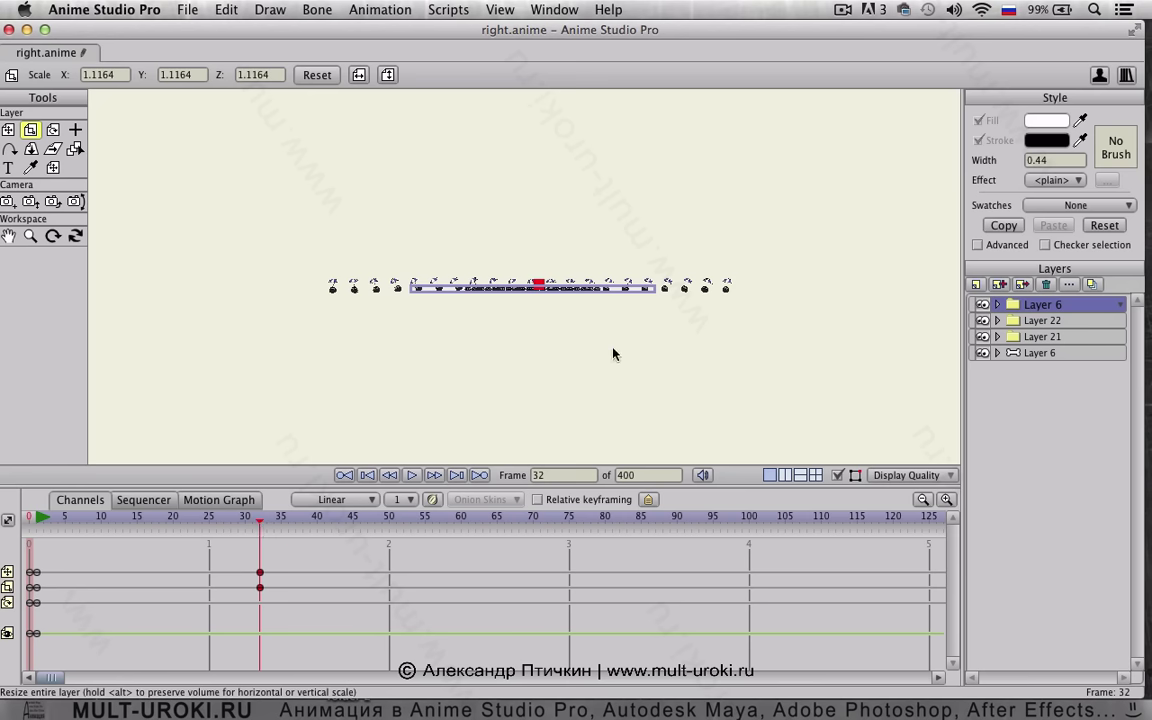
Copy the umbrella group's position and scale keyframes from frame 32 to frame 1, and delete the ones at frame 32
scroll(517, 363, up, 2)
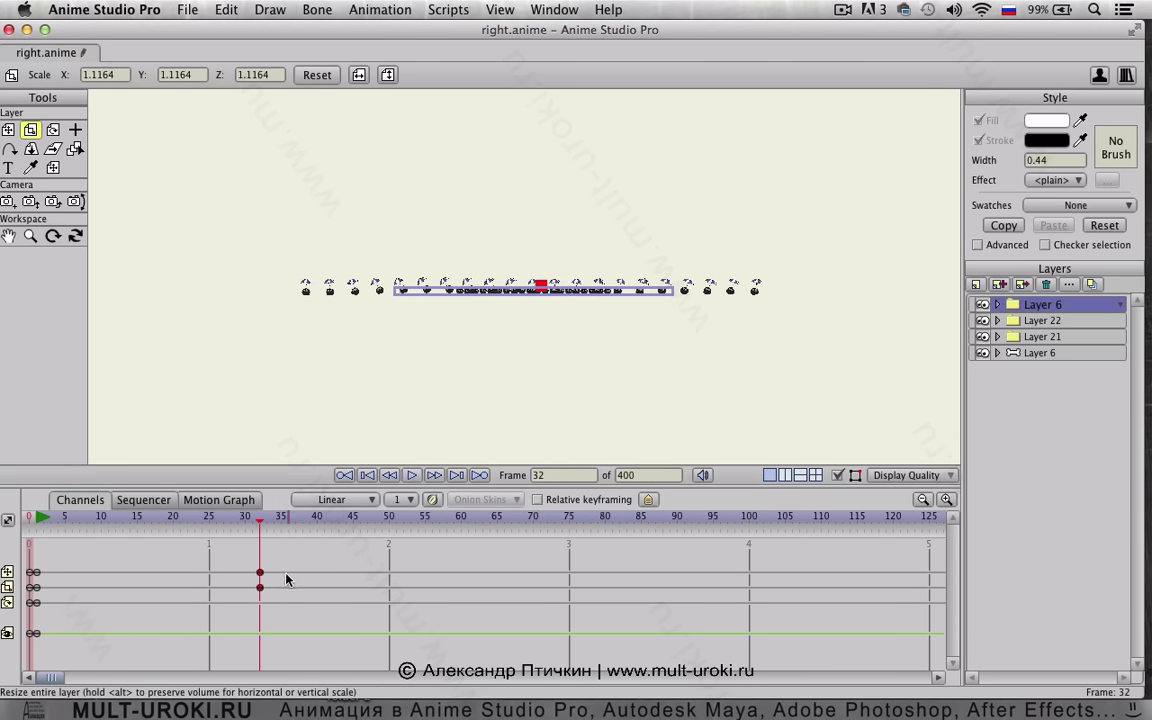
key(super+c)
click(37, 519)
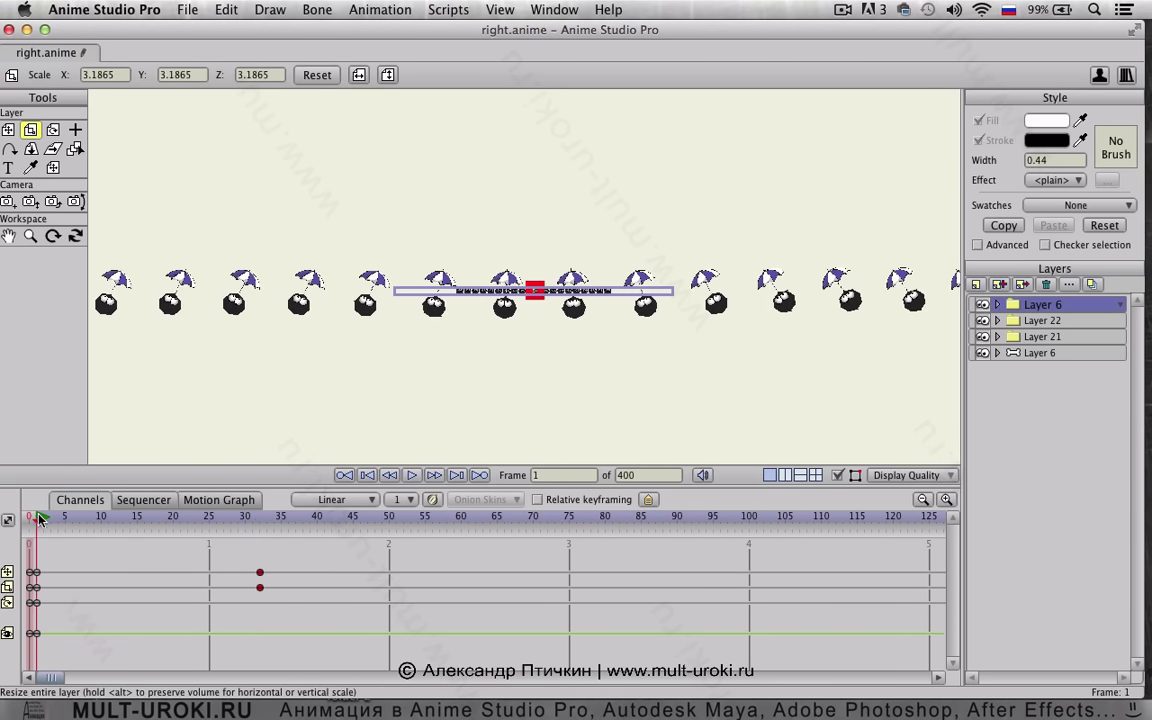
key(super+v)
drag(320, 561, 231, 632)
key(Delete)
drag(478, 349, 525, 313)
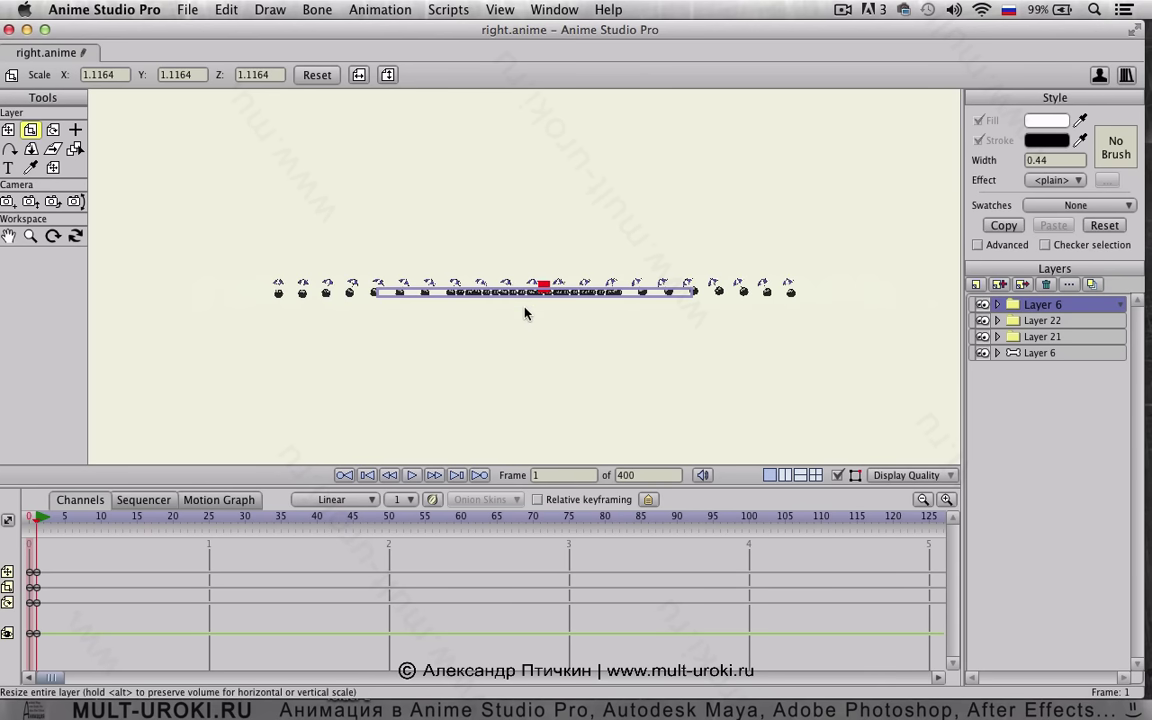
Set the project dimensions to 4000 wide and 100 high with unconstrained proportions
click(187, 12)
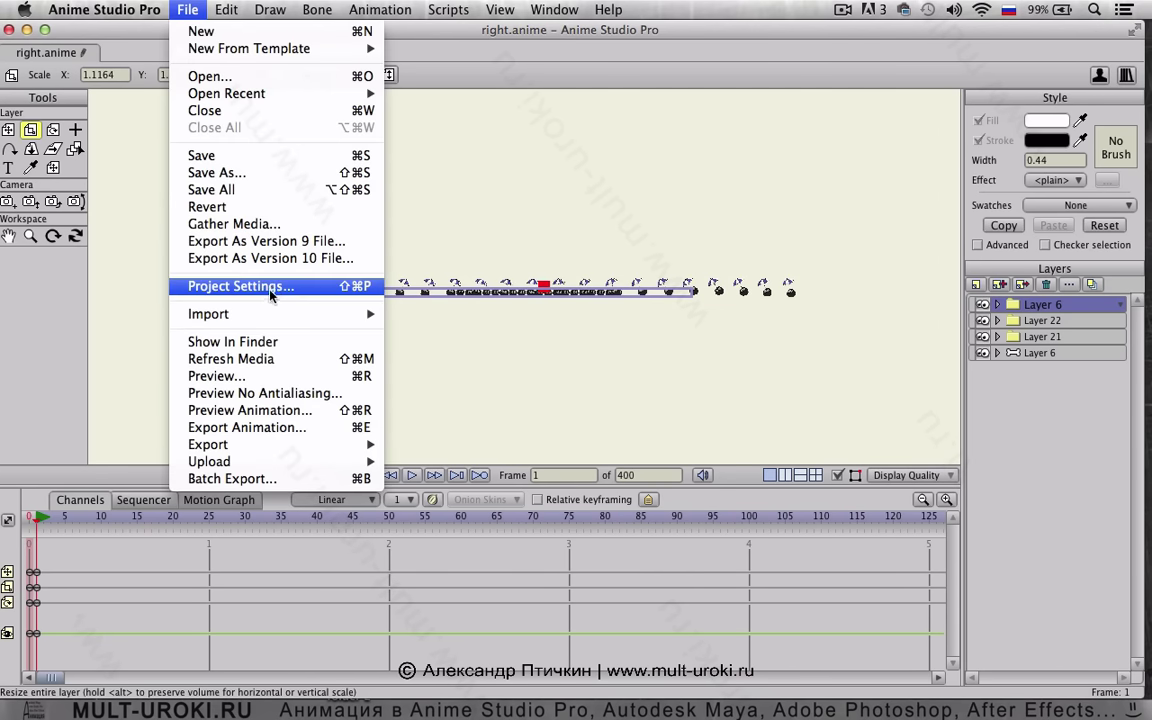
click(247, 263)
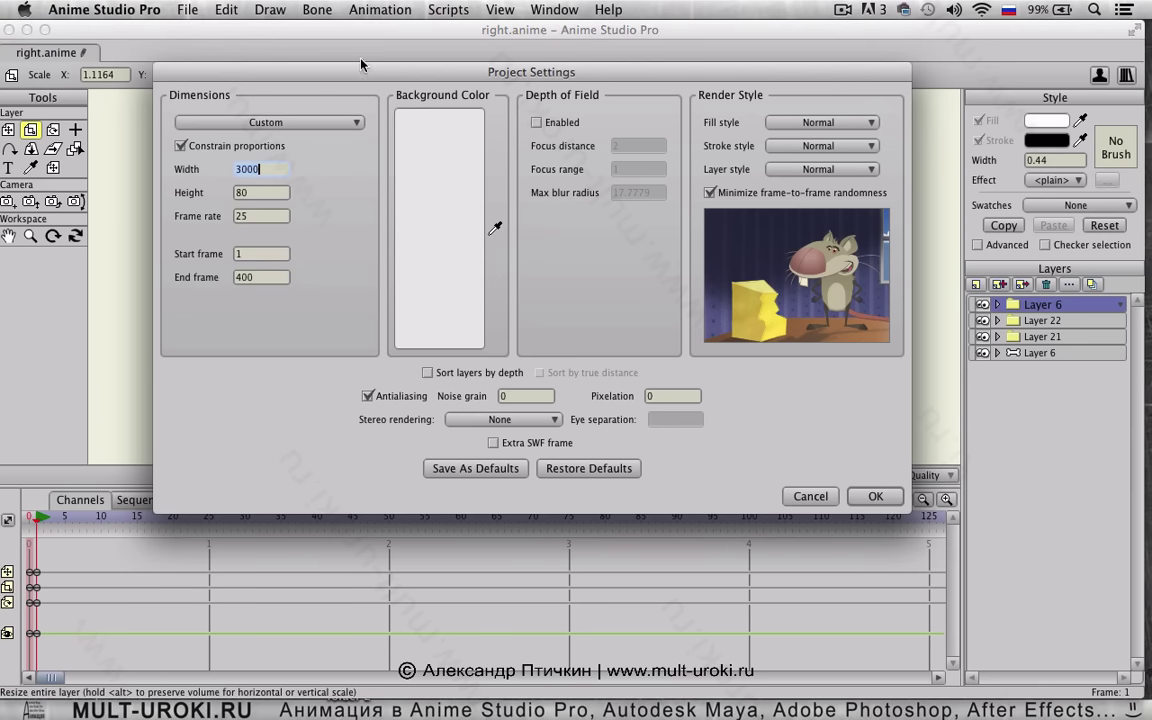
drag(346, 73, 333, 133)
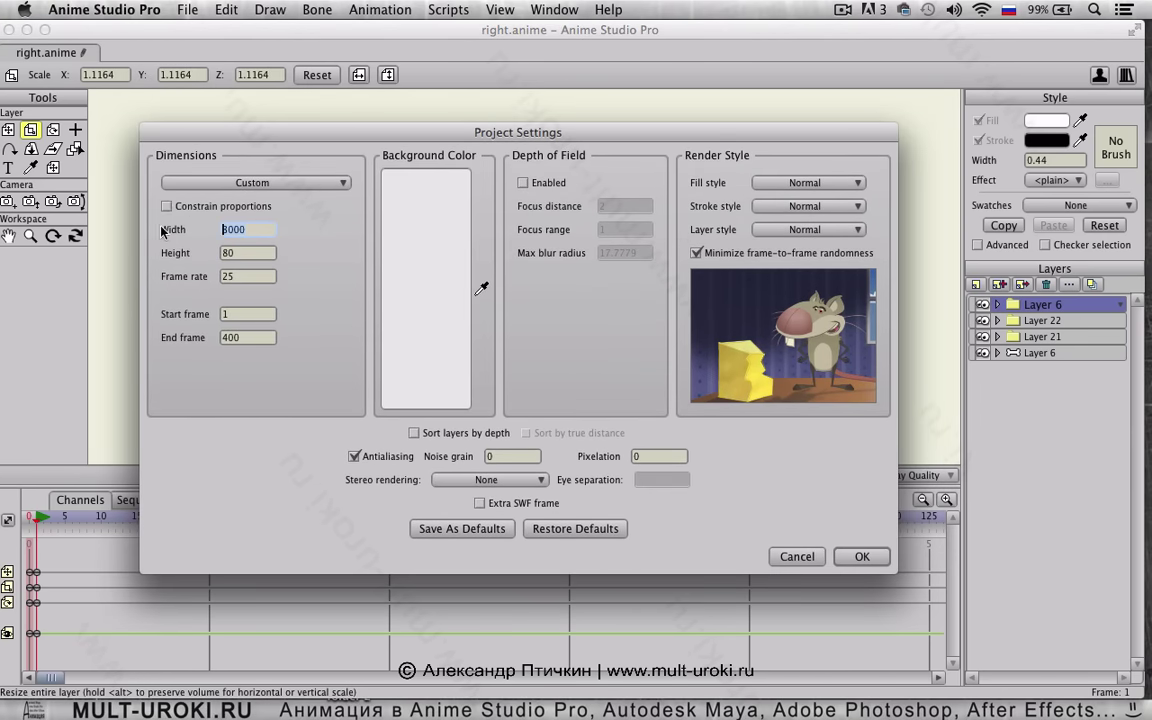
text(400)
key(Tab)
text(100)
click(862, 557)
scroll(563, 378, up, 2)
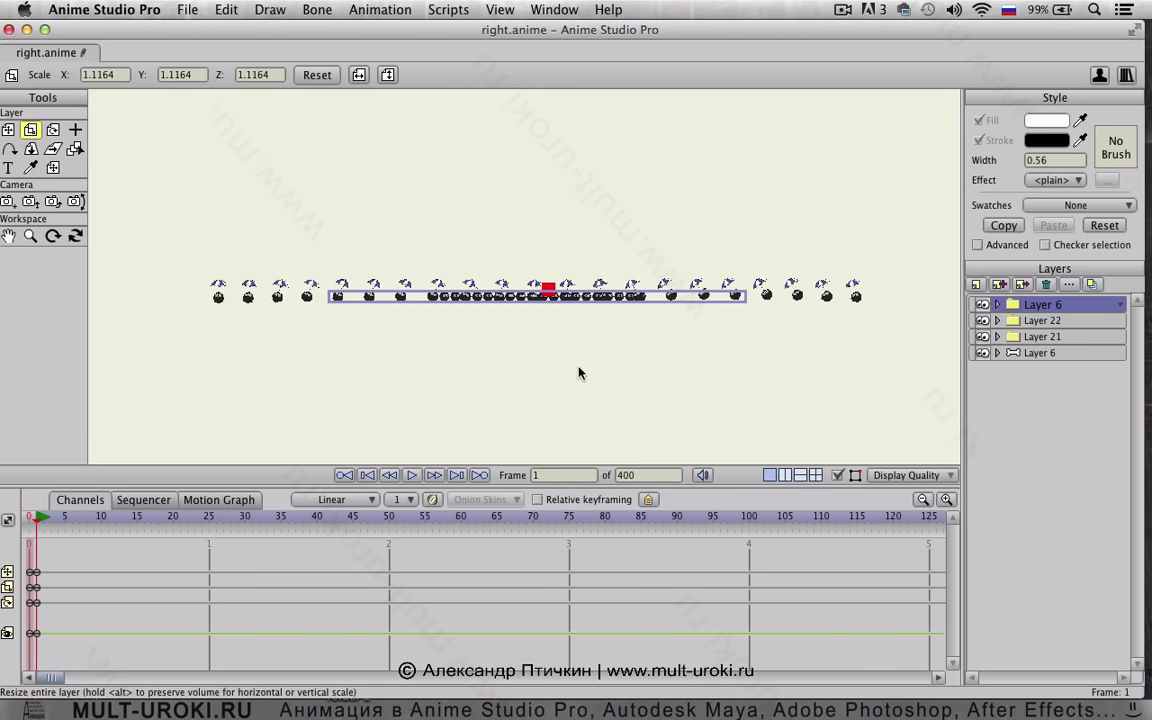
Toggle the umbrella group's visibility to compare the rows, and hide Layer 22, Layer 21 and the bone layer Layer 6
click(985, 306)
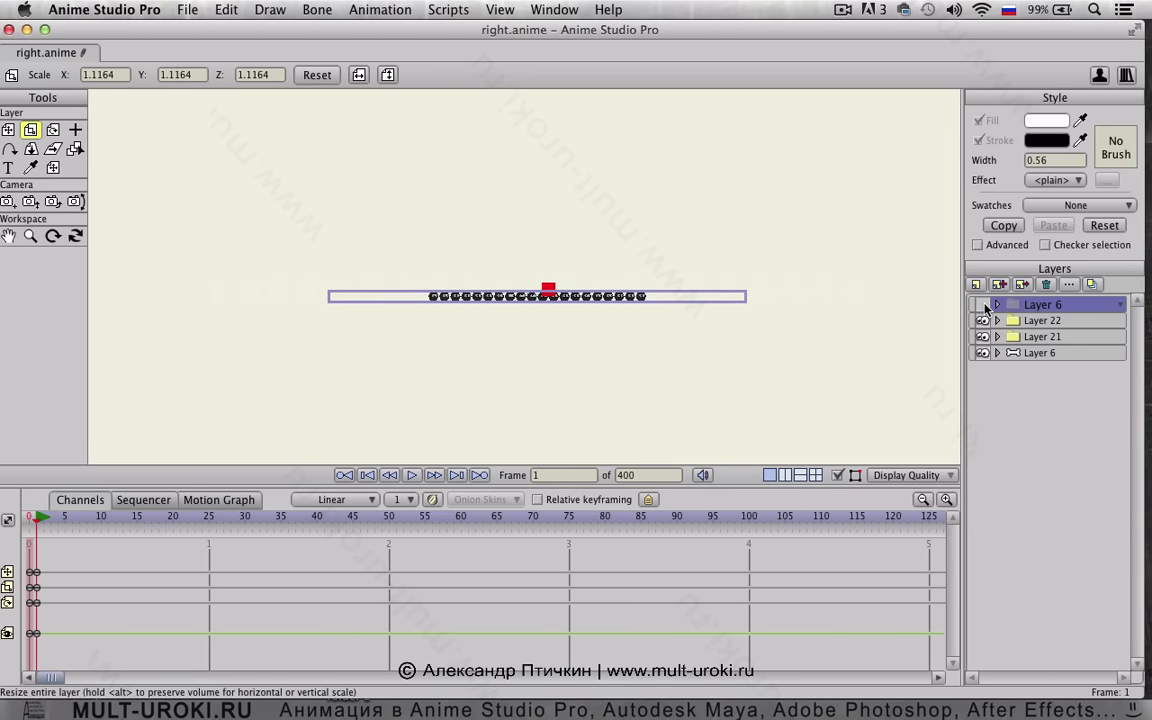
click(984, 306)
click(984, 306)
click(984, 306)
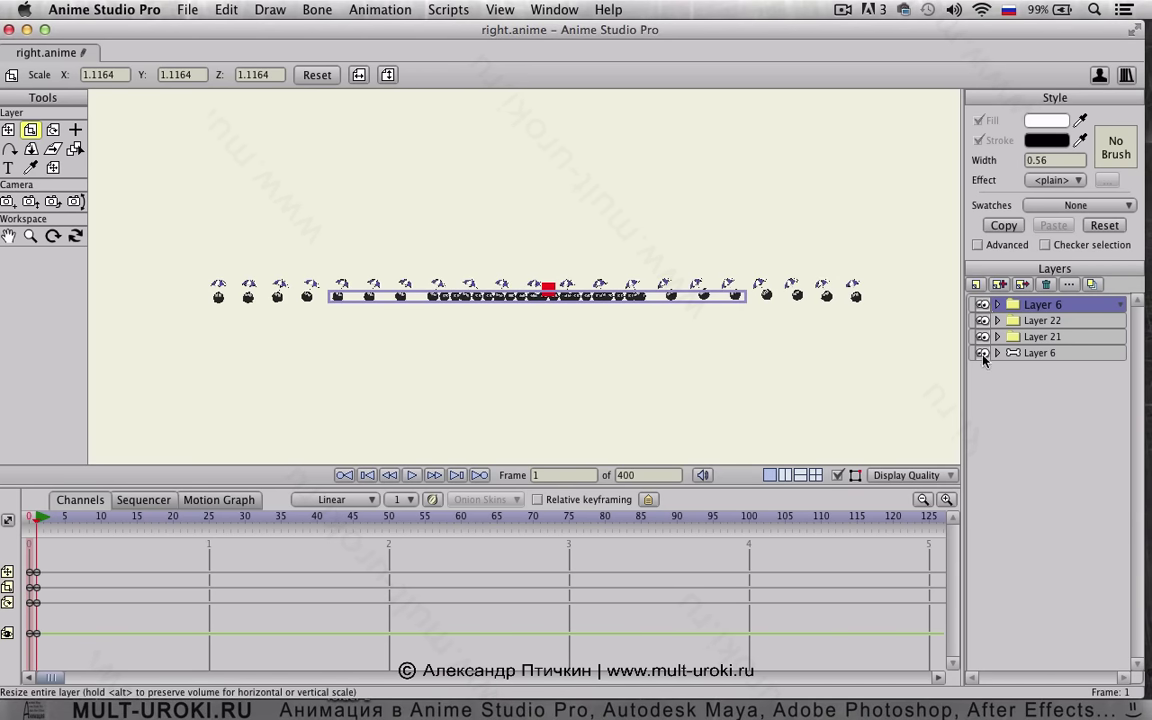
click(986, 337)
click(984, 320)
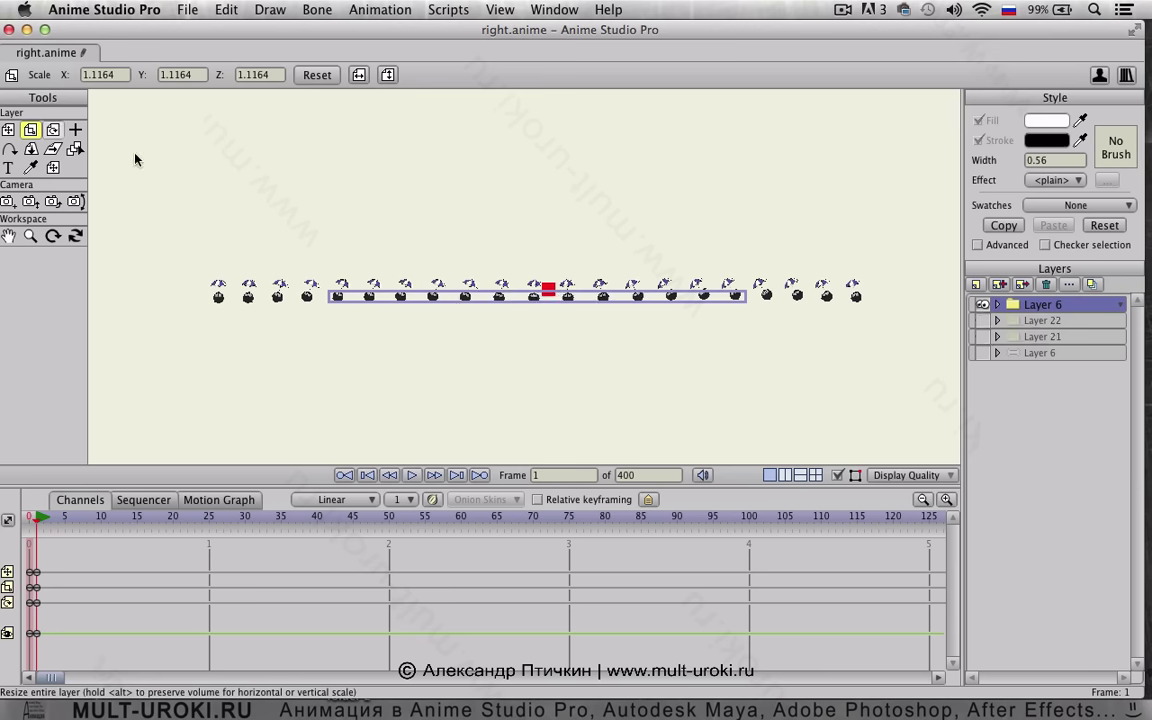
Scale the umbrella group down to about 0.63 and shift the row down inside the project frame
scroll(749, 391, down, 1)
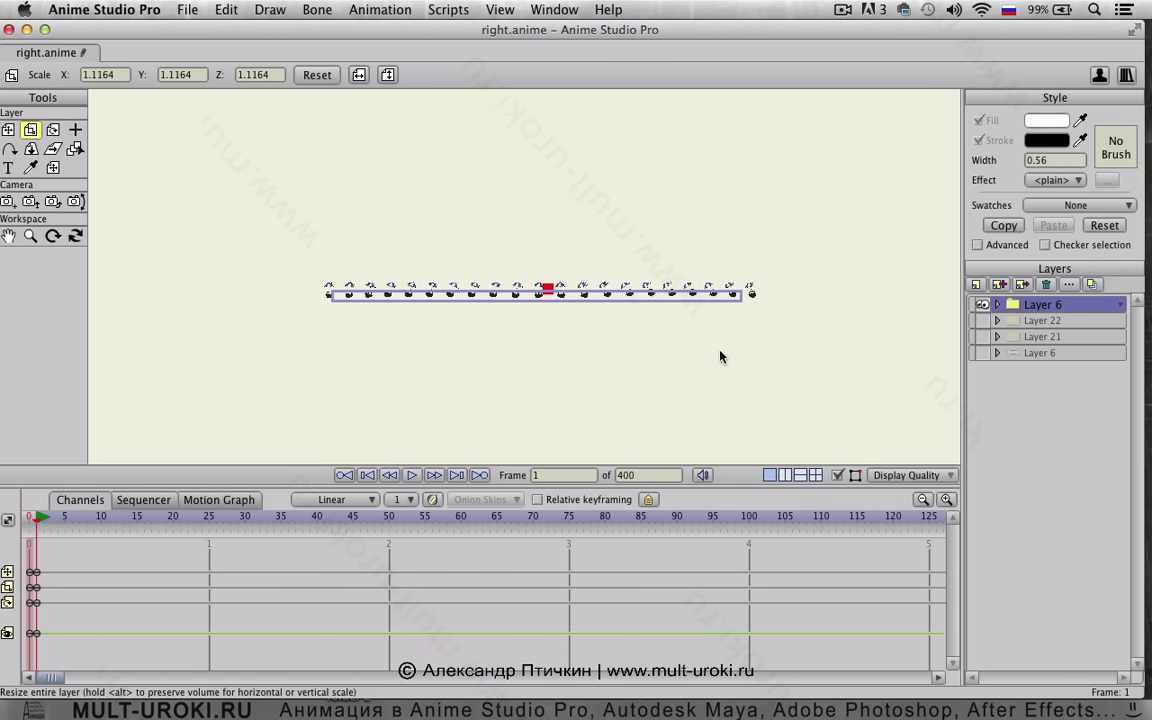
drag(707, 342, 620, 286)
scroll(637, 337, up, 1)
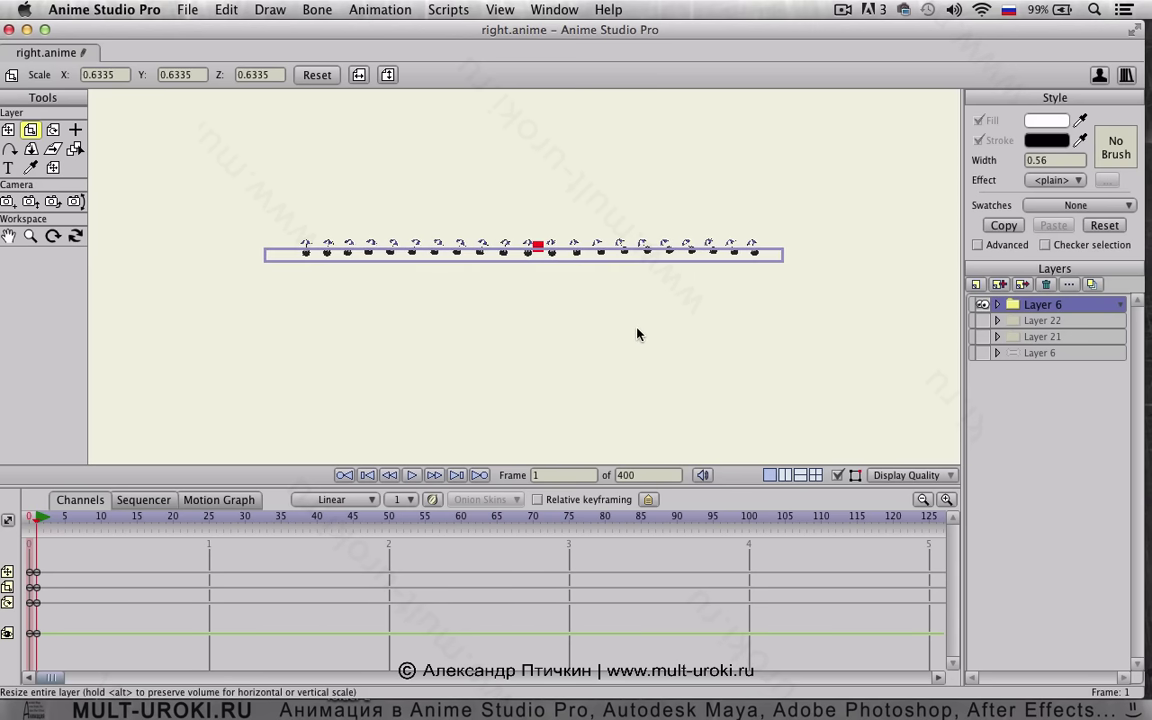
click(9, 129)
scroll(526, 277, up, 3)
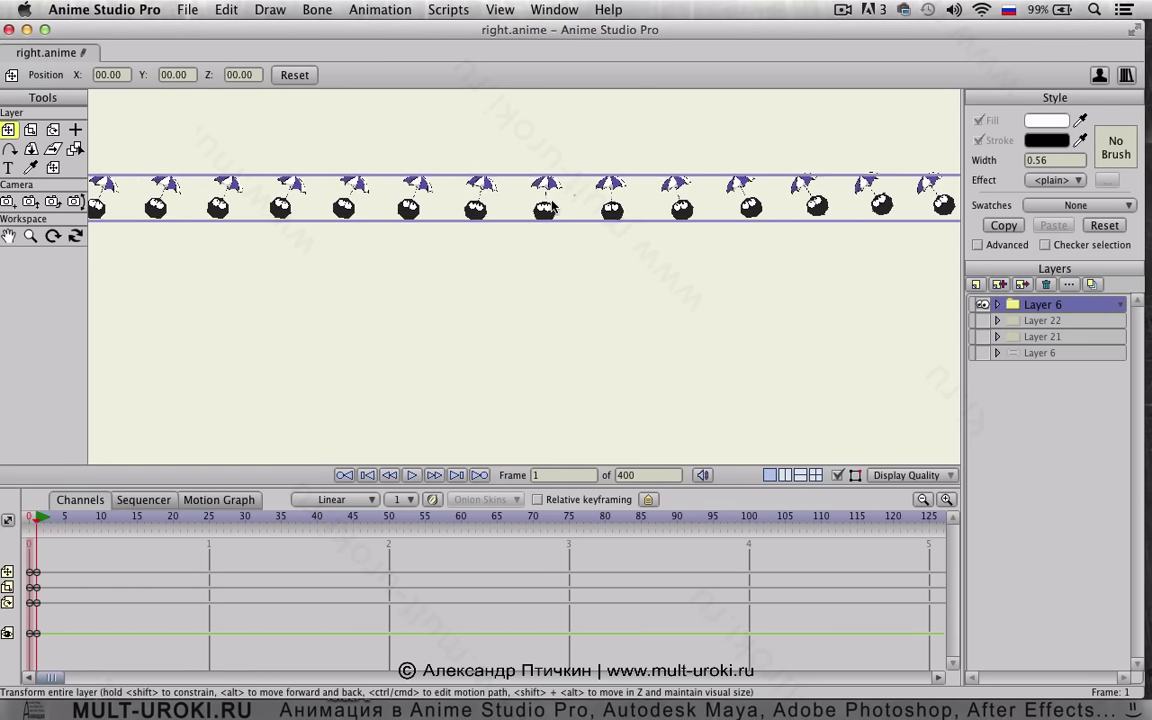
Scale the umbrella group down to about 0.41, and enlarge it slightly to fit the frame's height
click(30, 130)
drag(719, 334, 545, 325)
scroll(691, 416, down, 3)
scroll(640, 411, down, 3)
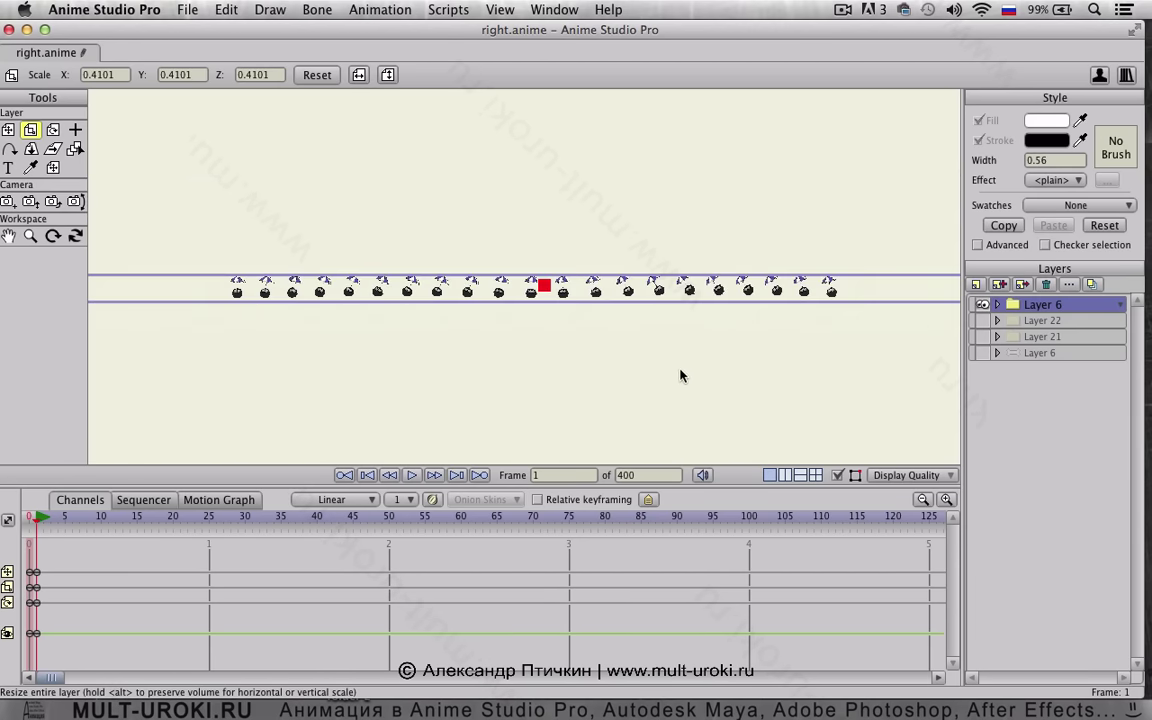
drag(687, 376, 692, 380)
Examine how the umbrella sprites sit between the upper and lower edges of the project frame along the row
click(8, 130)
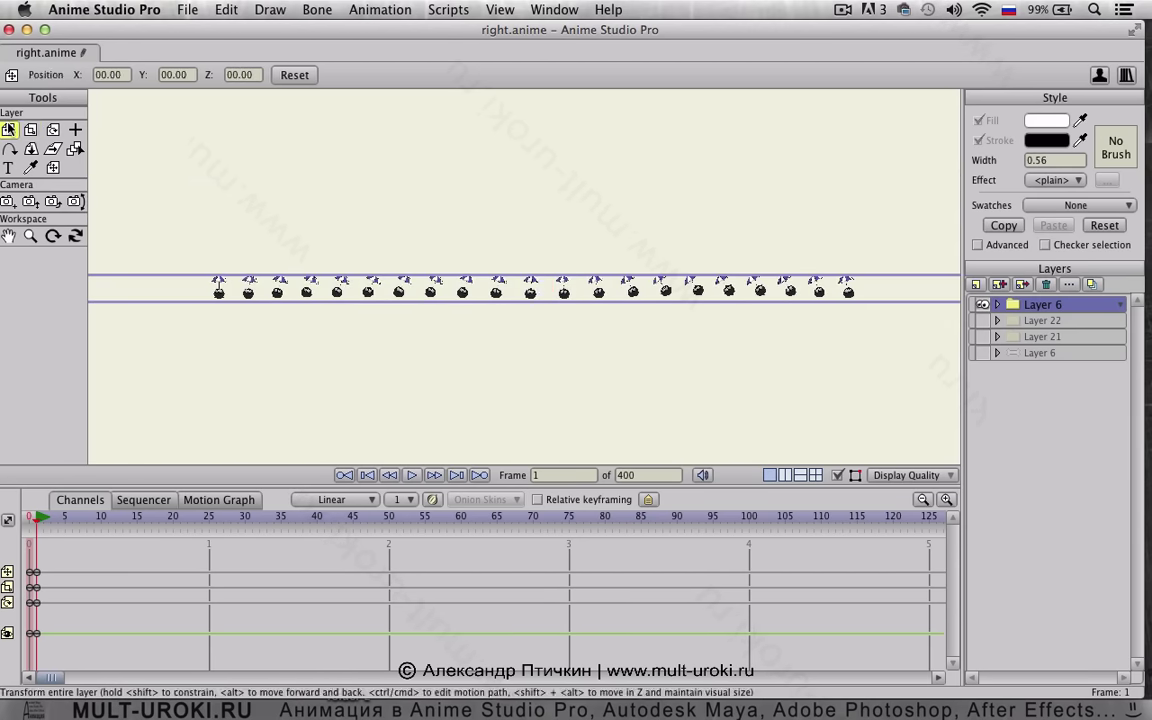
scroll(598, 338, up, 4)
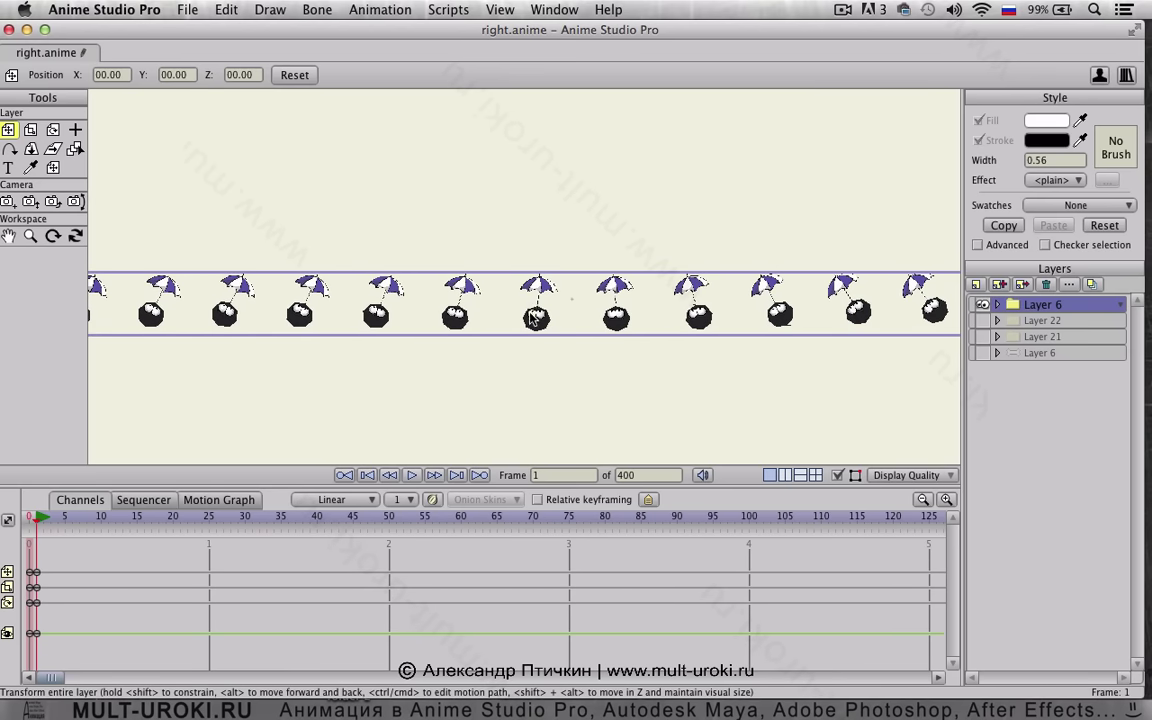
scroll(560, 330, up, 6)
scroll(580, 345, down, 4)
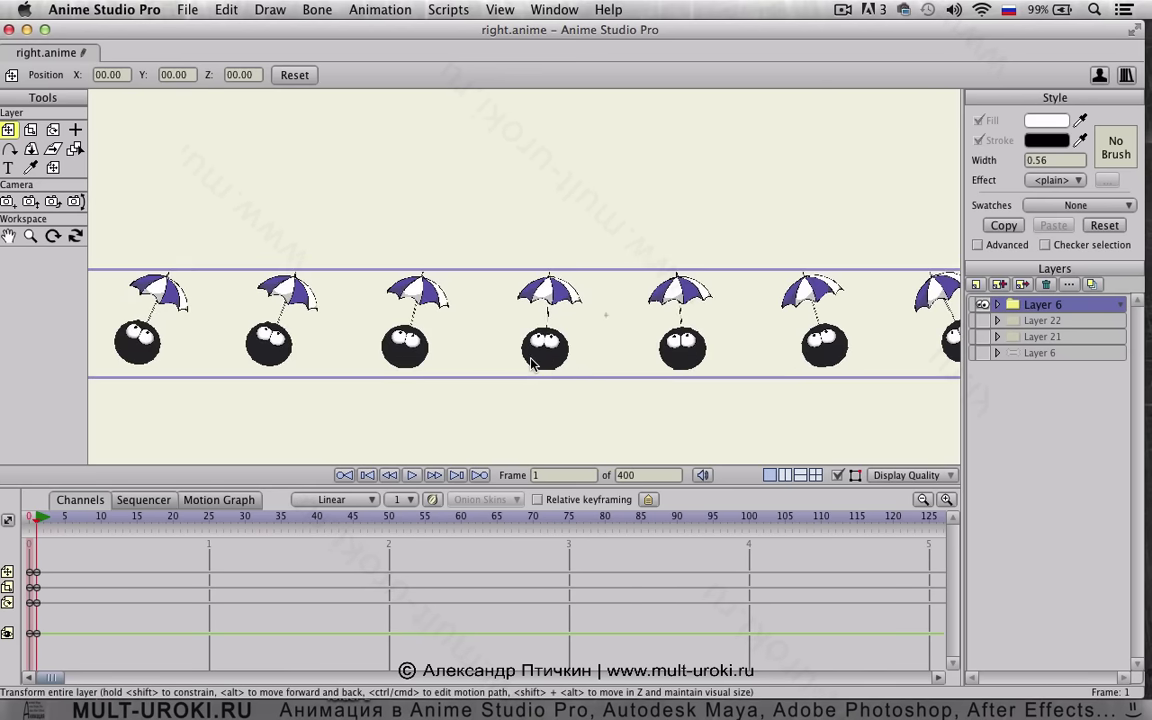
scroll(525, 360, down, 8)
scroll(524, 365, down, 4)
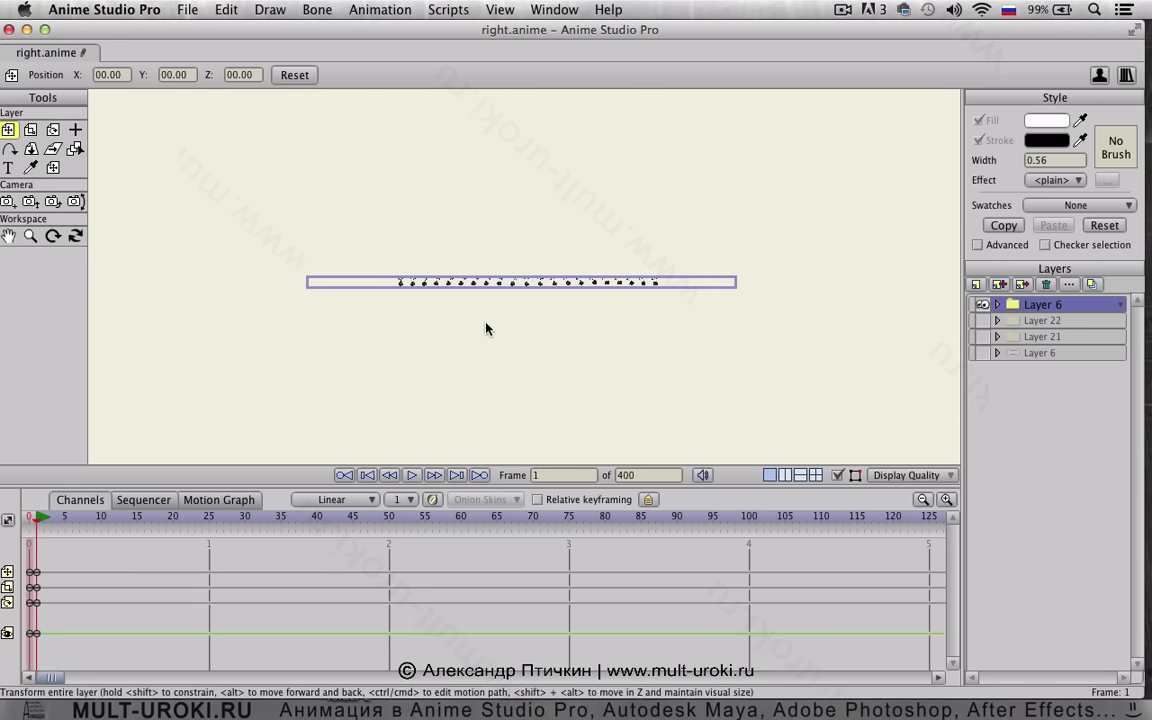
scroll(490, 330, up, 3)
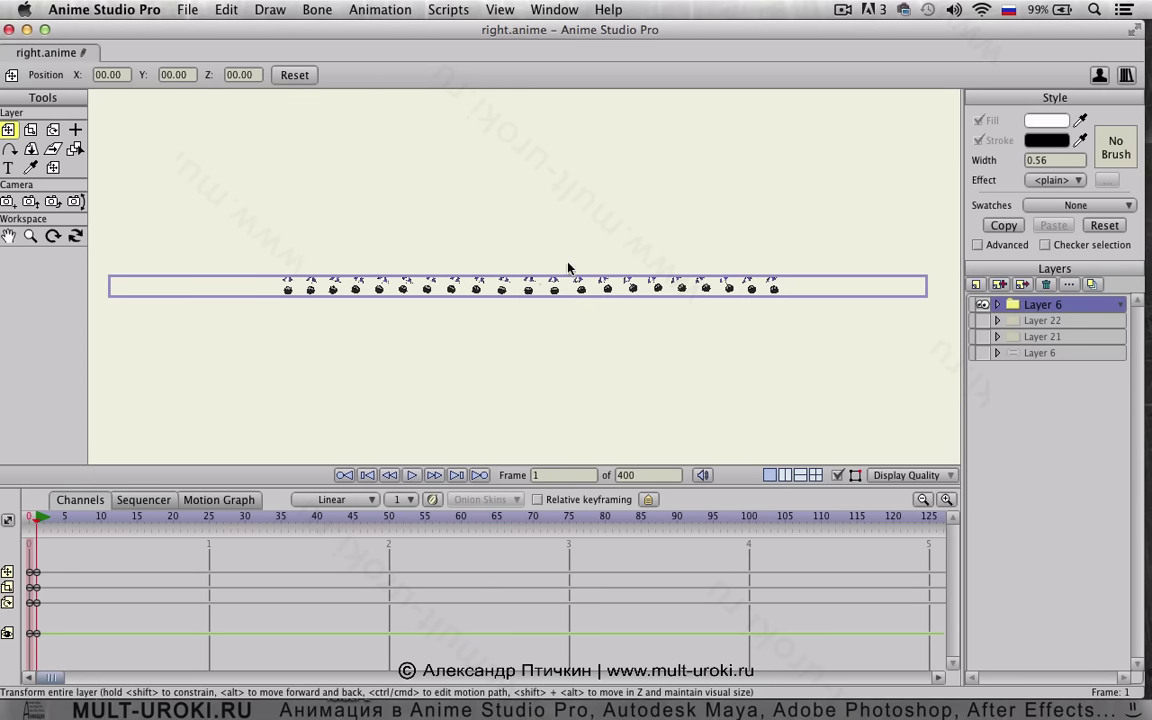
scroll(396, 386, up, 5)
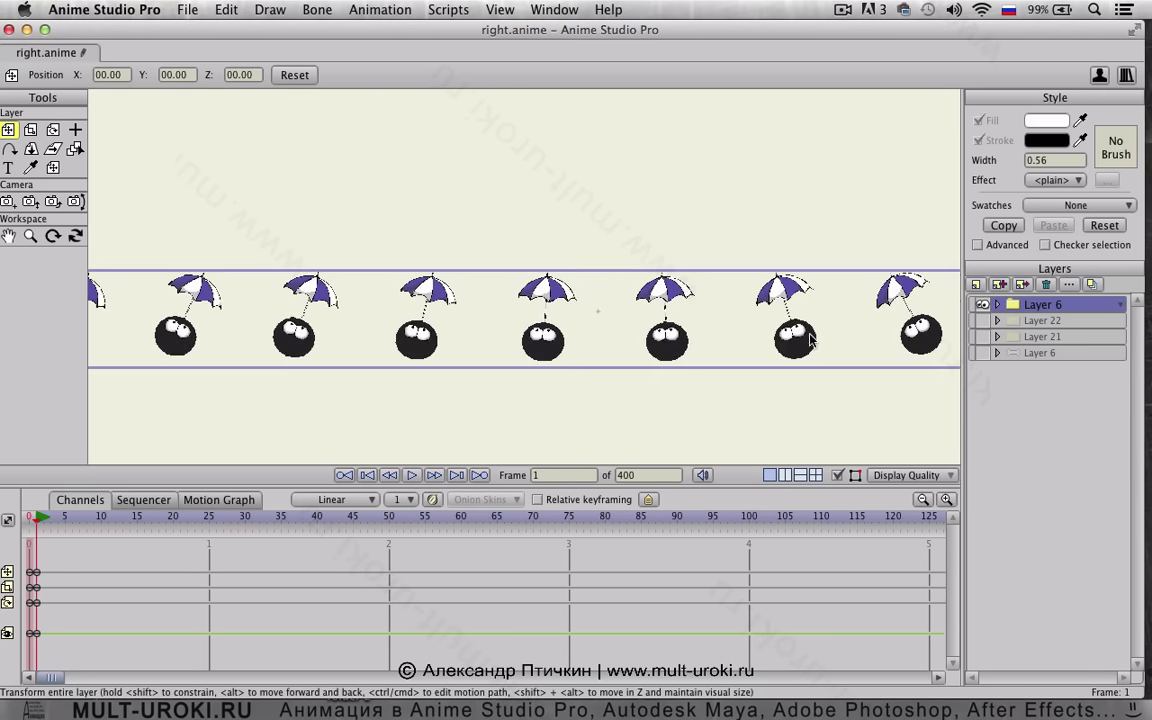
scroll(643, 313, up, 2)
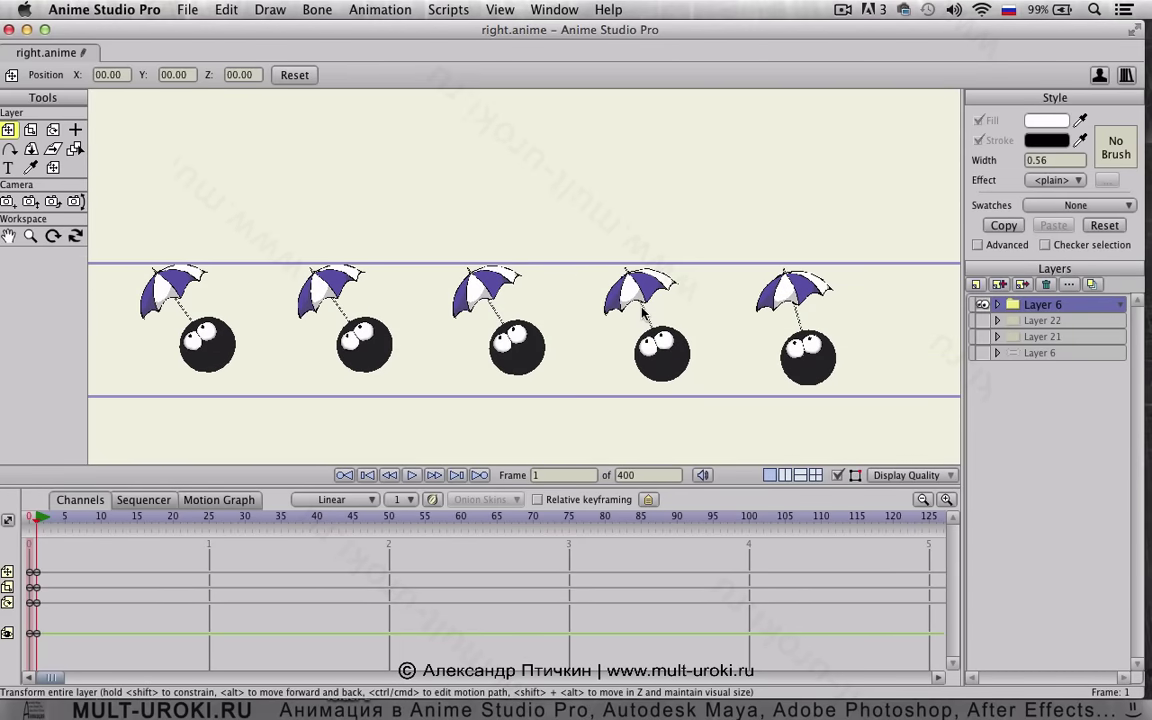
scroll(643, 313, up, 3)
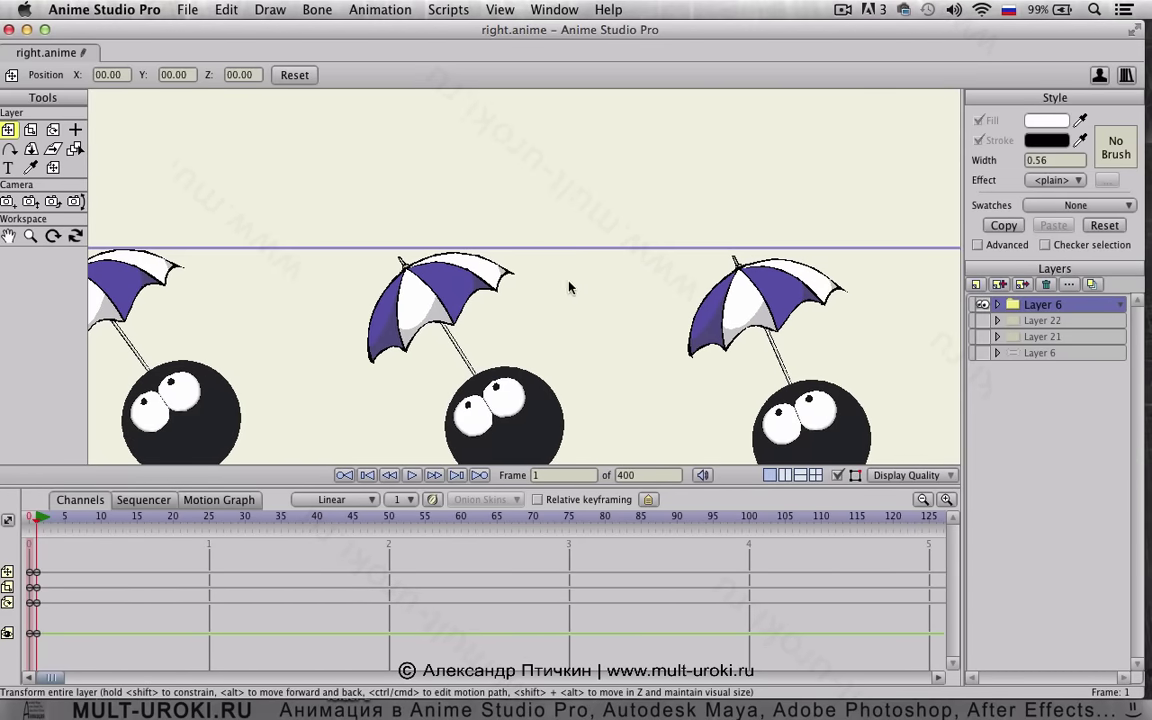
scroll(564, 290, down, 6)
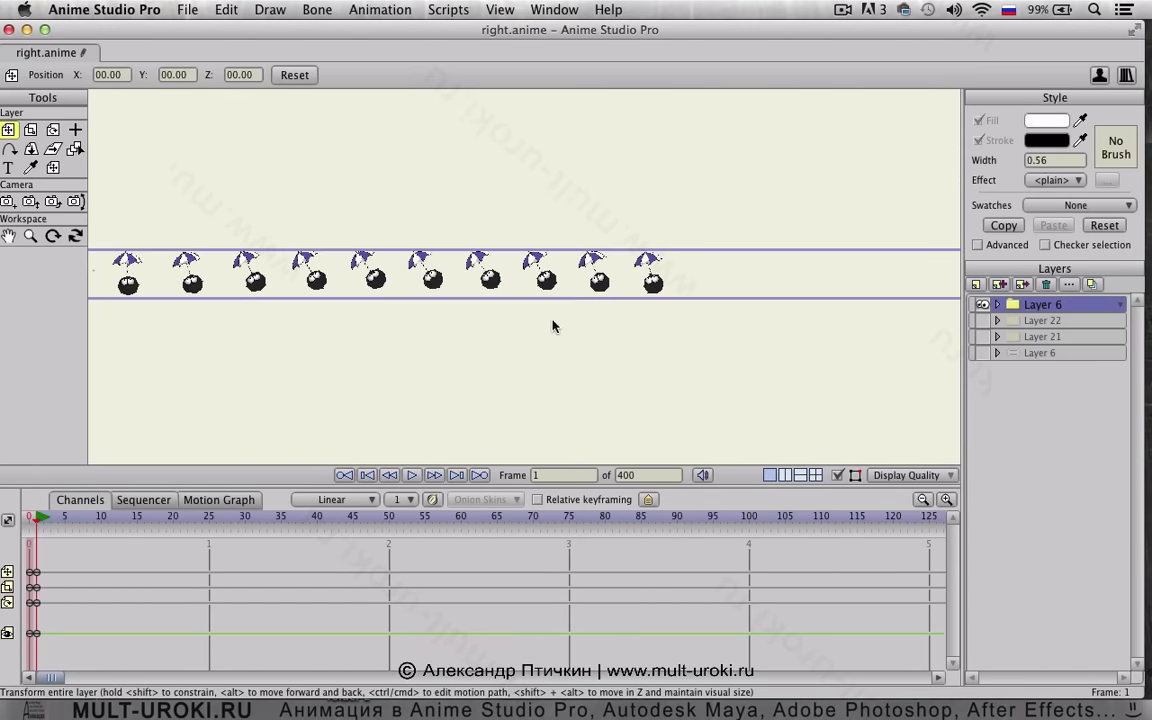
Nudge the umbrella group slightly down to centre the row vertically in the project frame
drag(494, 318, 702, 318)
drag(373, 291, 525, 291)
drag(265, 296, 347, 296)
scroll(400, 290, up, 5)
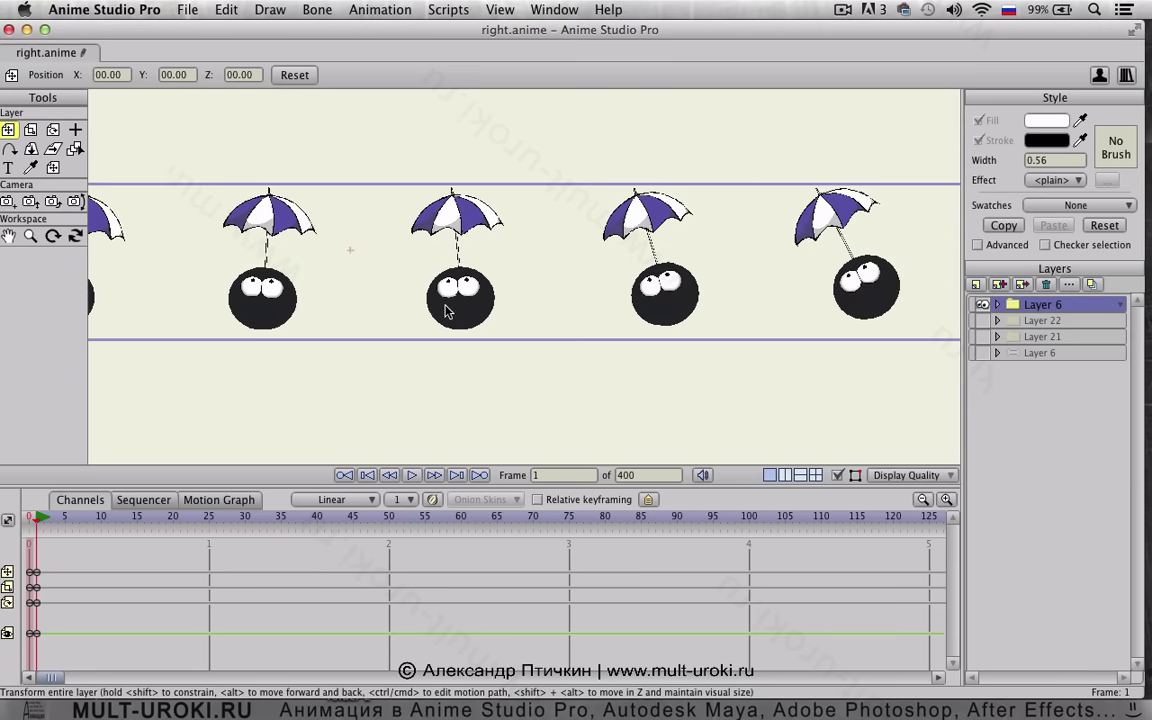
scroll(514, 311, down, 1)
scroll(510, 300, up, 3)
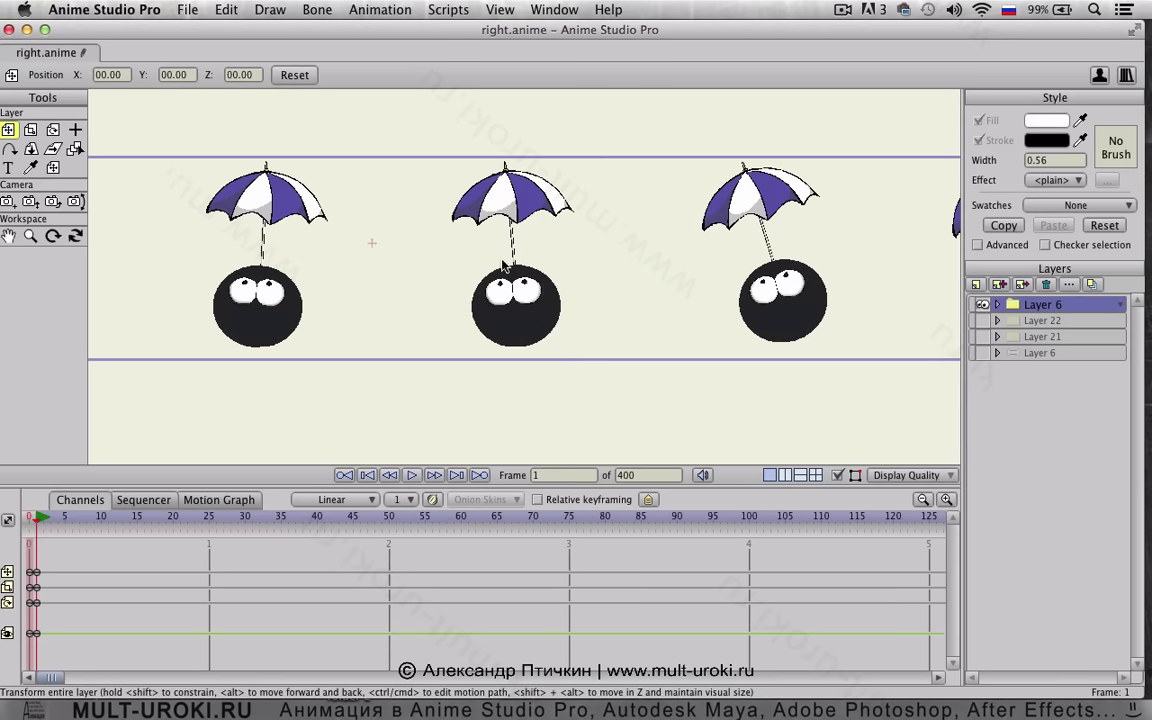
drag(386, 245, 389, 249)
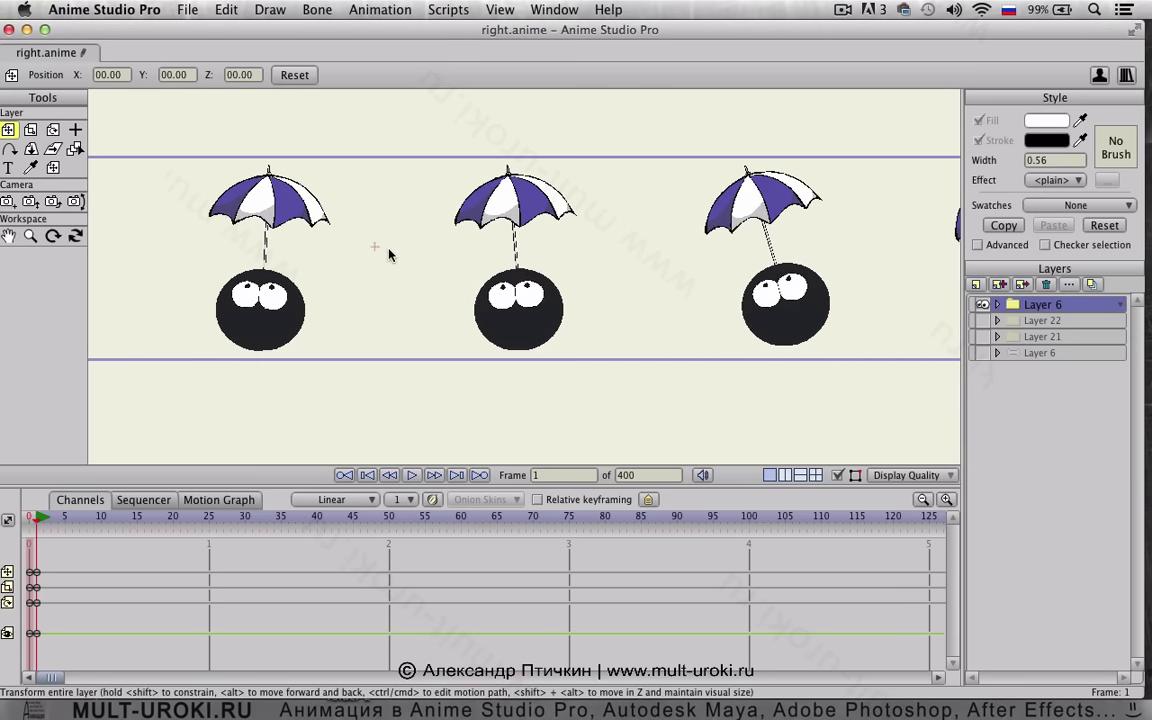
scroll(352, 323, down, 2)
scroll(367, 320, down, 4)
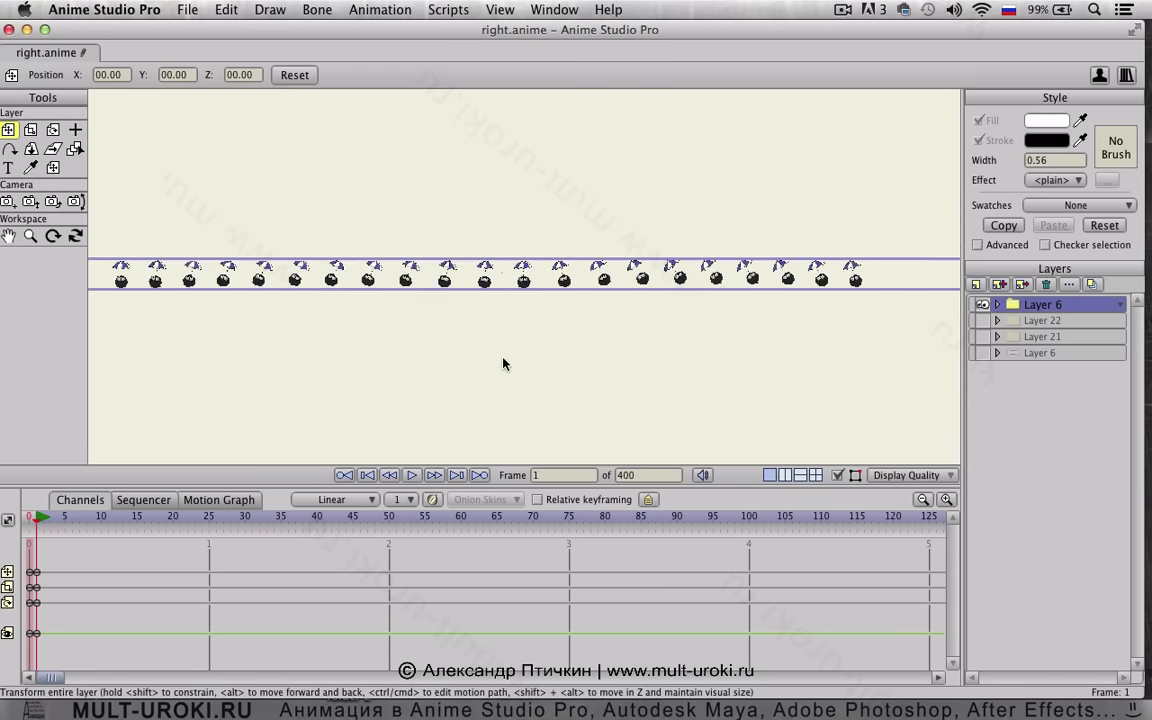
Configure the animation export as a PNG image sequence covering only frame 1
click(189, 9)
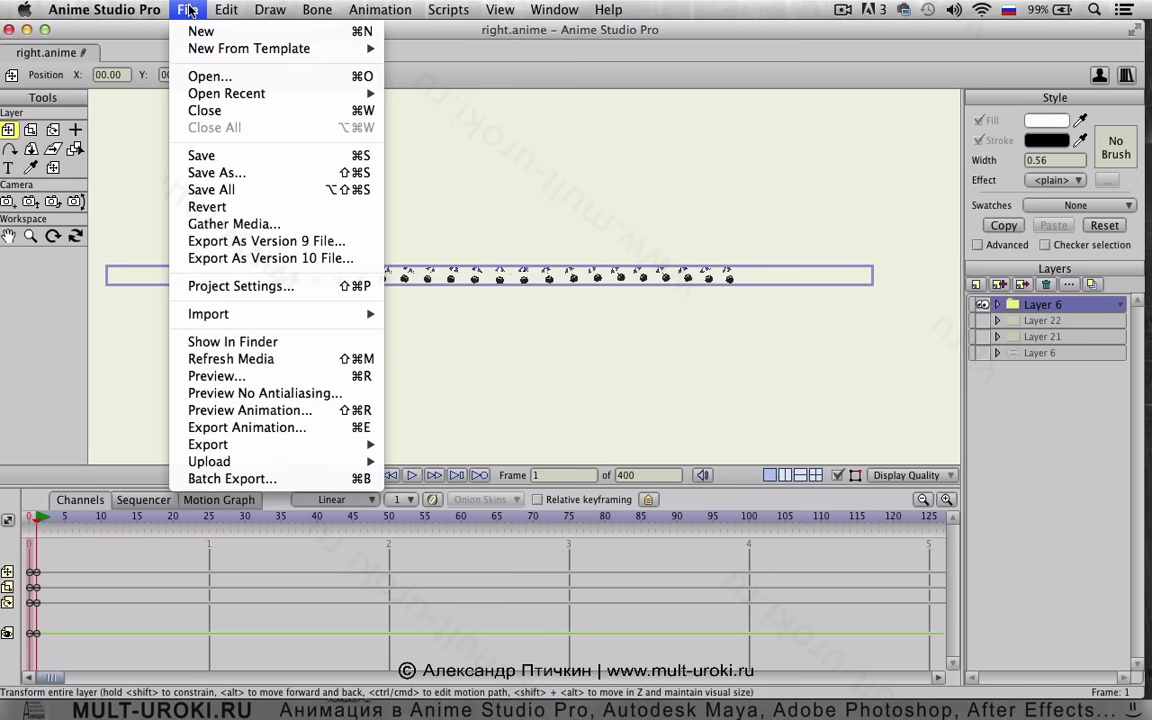
click(315, 428)
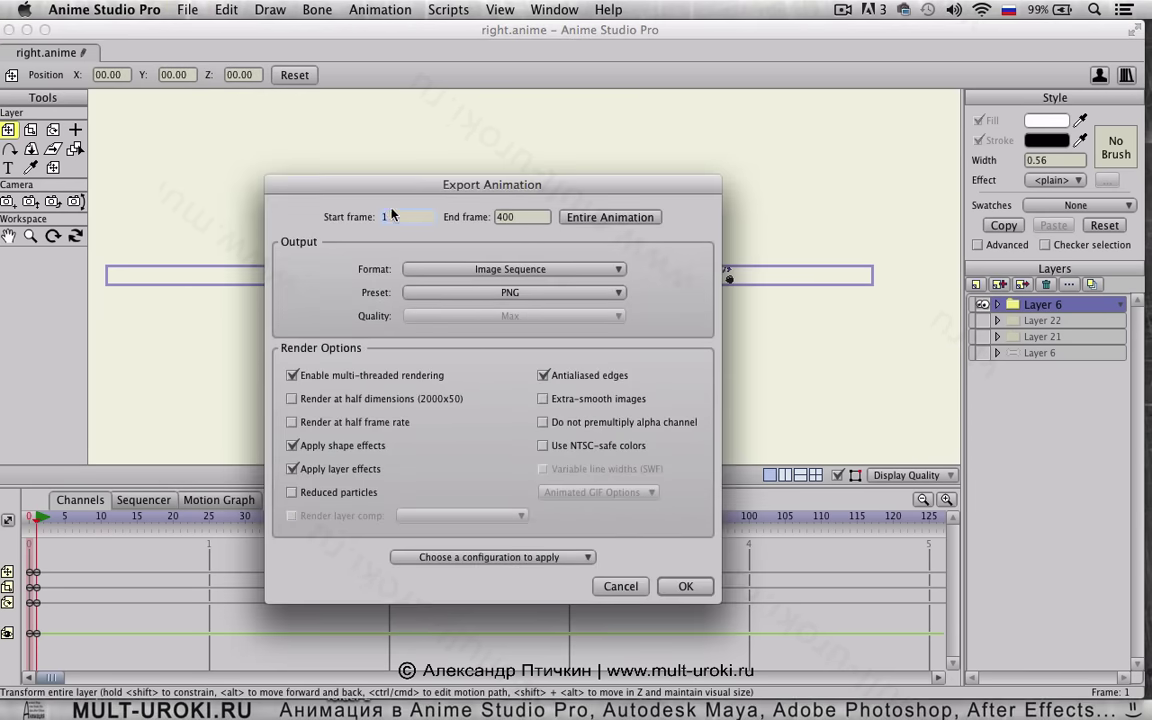
double_click(521, 217)
text(1)
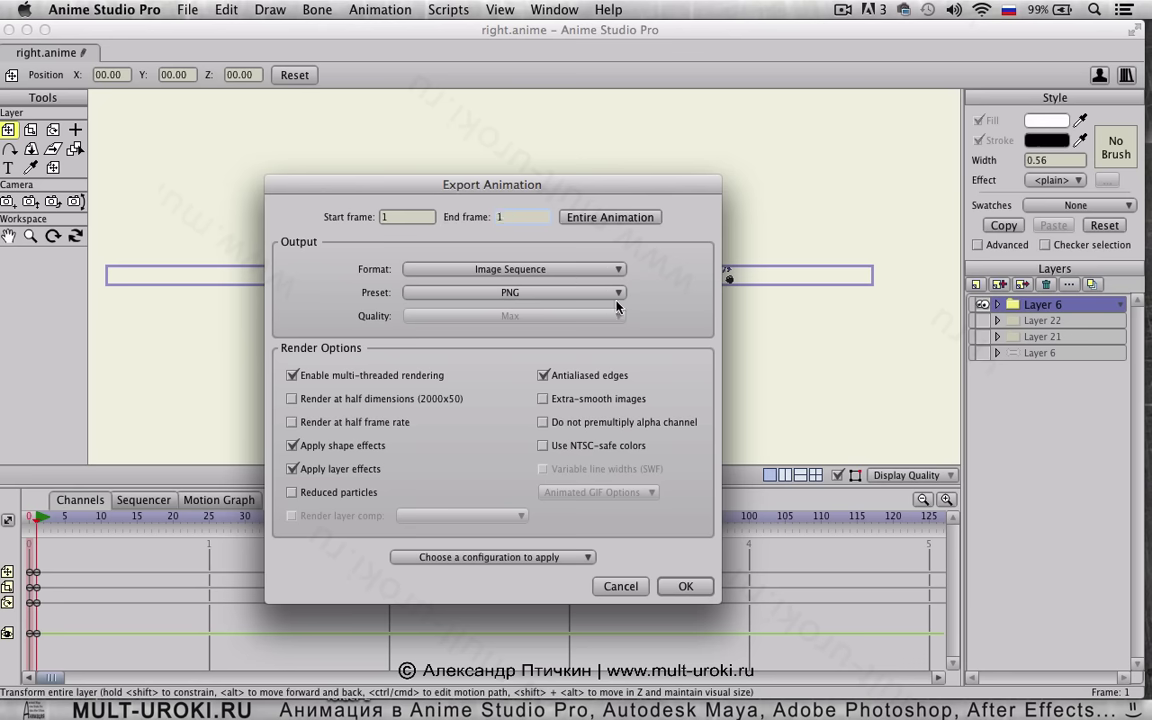
click(683, 588)
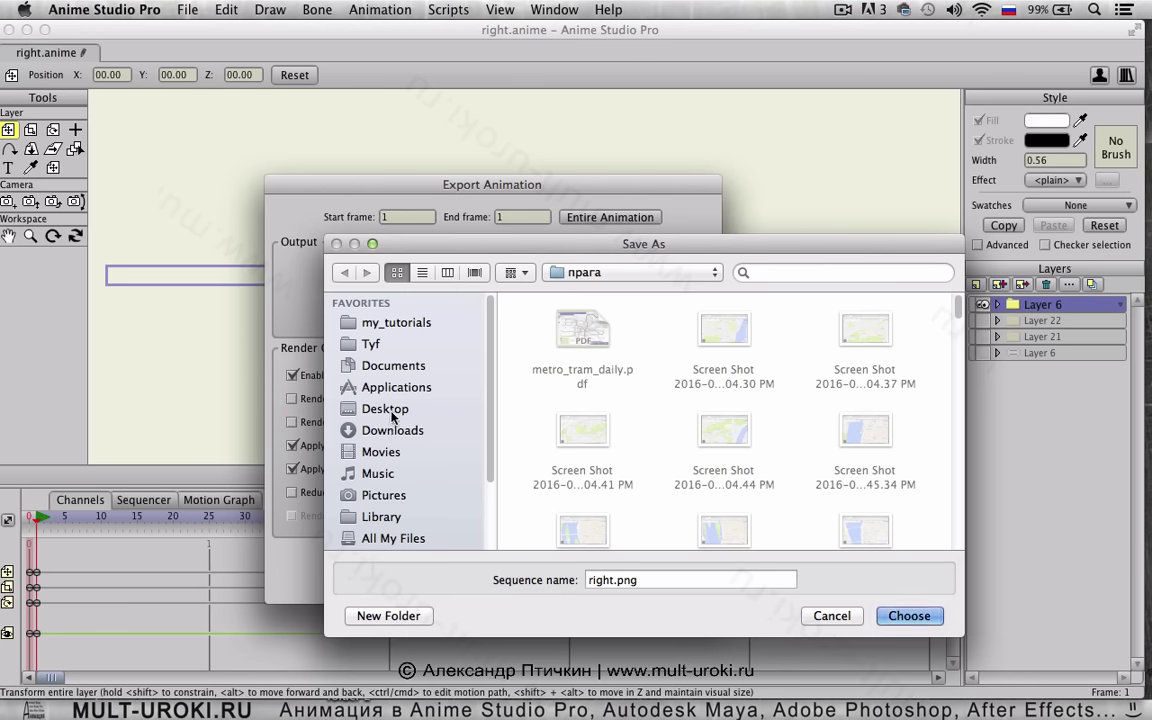
Export the sequence to the Desktop under the name 1.png
click(444, 412)
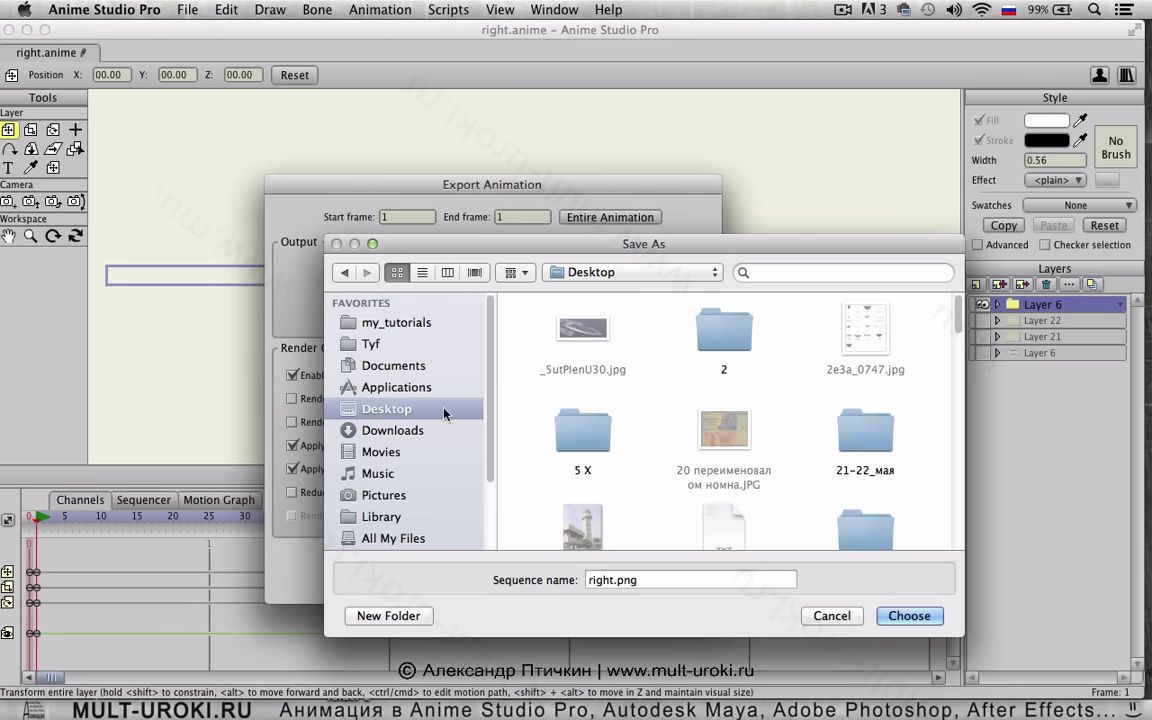
click(614, 580)
double_click(614, 580)
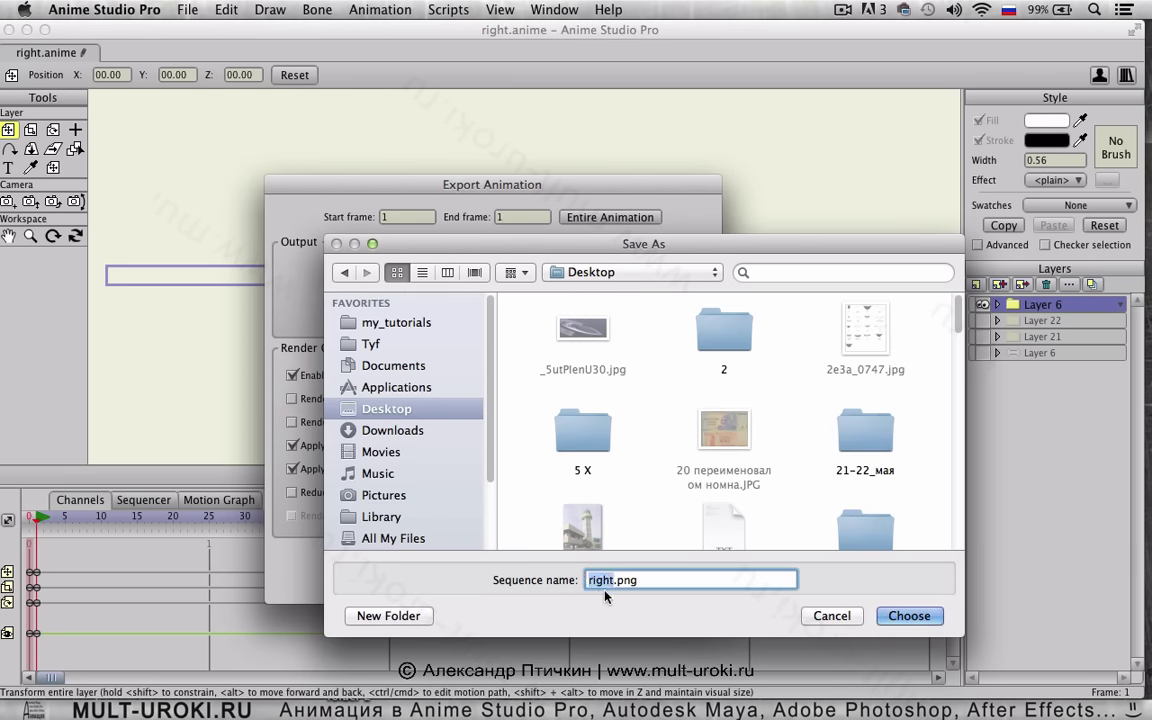
text(1)
click(909, 615)
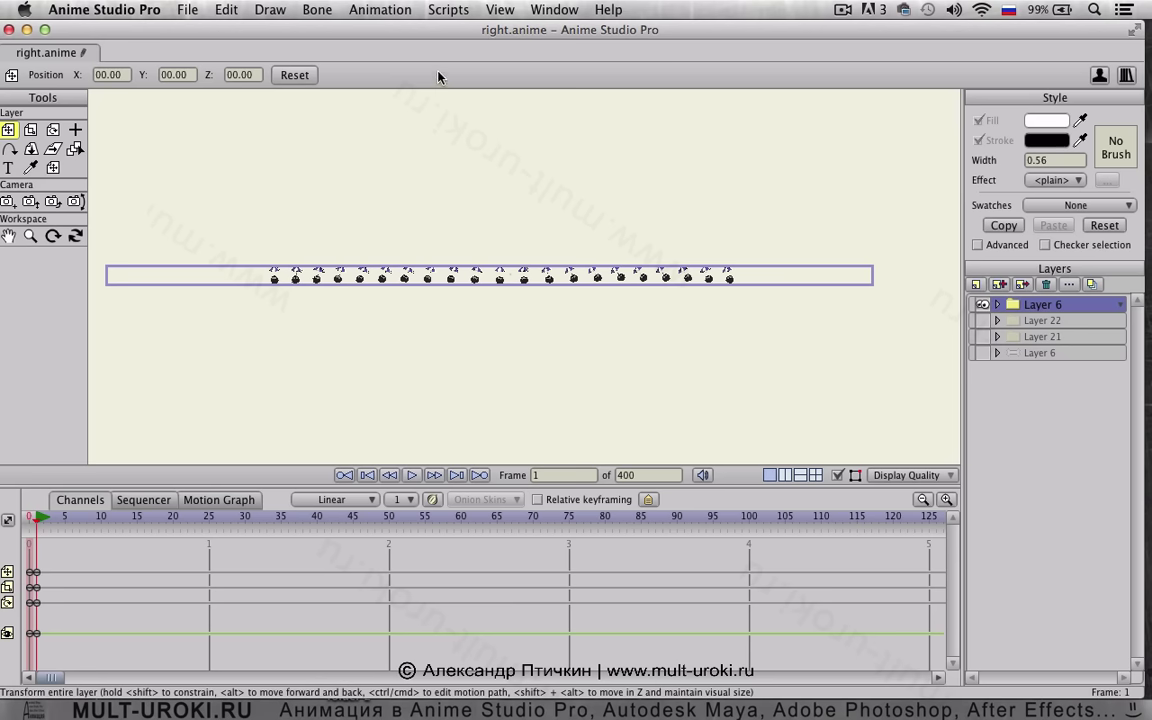
Close right.anime without saving its changes, and dismiss the crash report
click(8, 30)
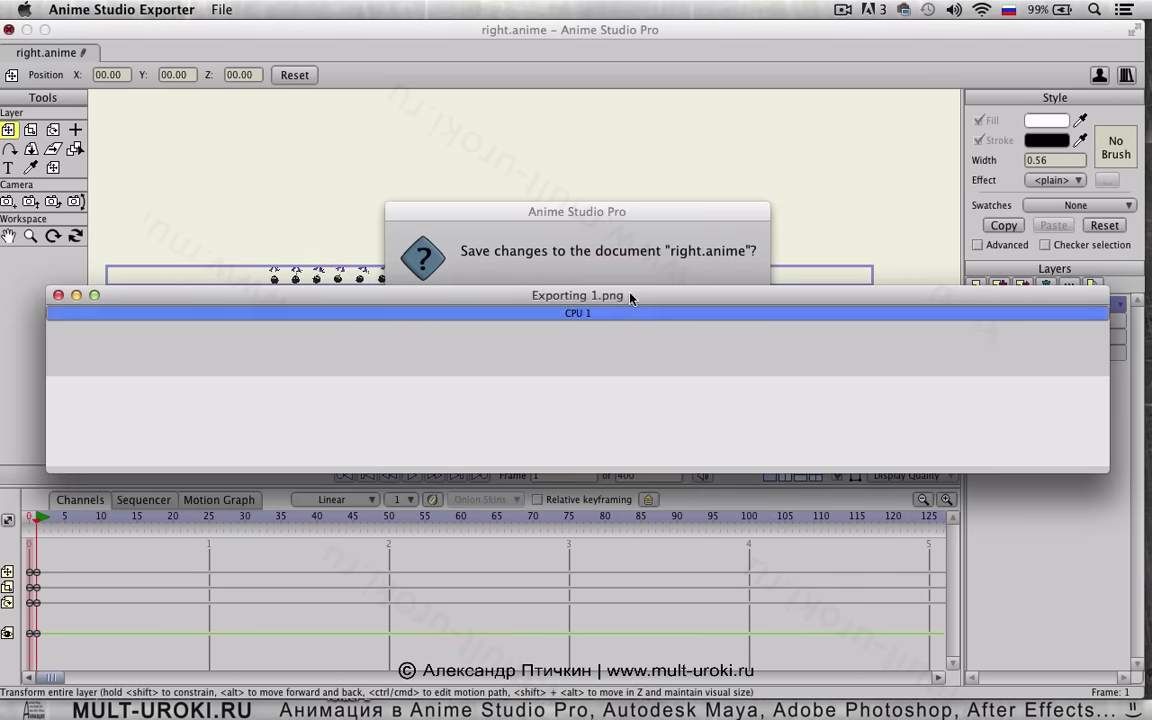
drag(628, 300, 633, 361)
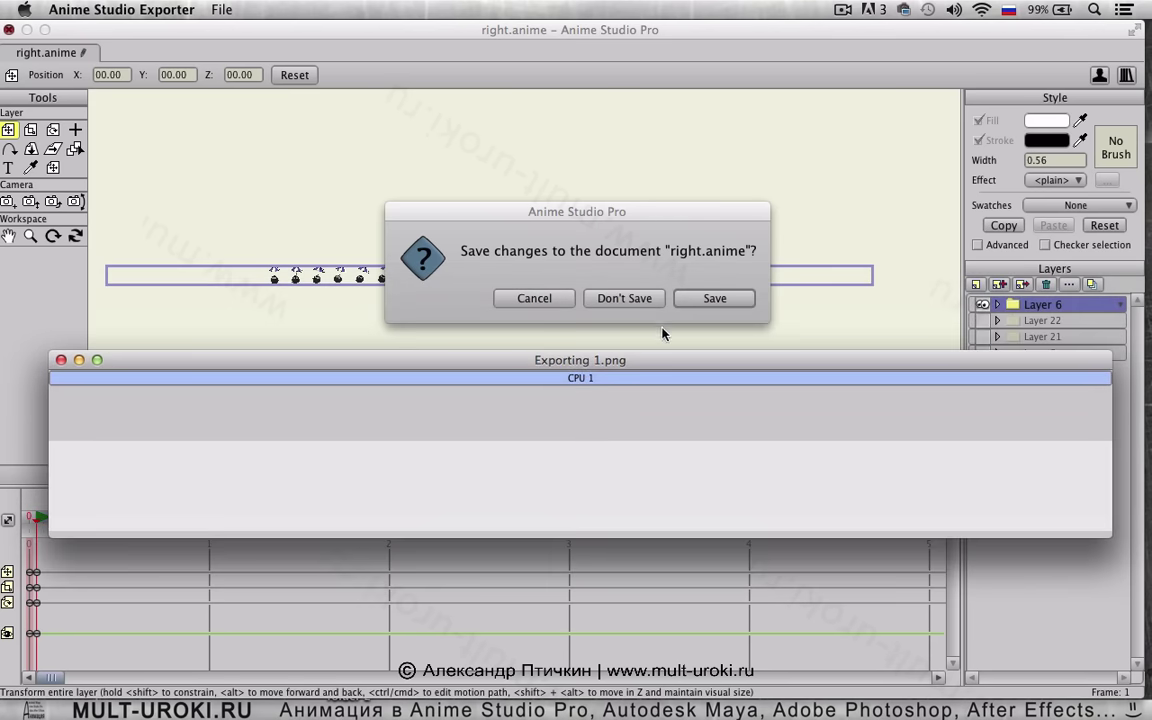
click(624, 298)
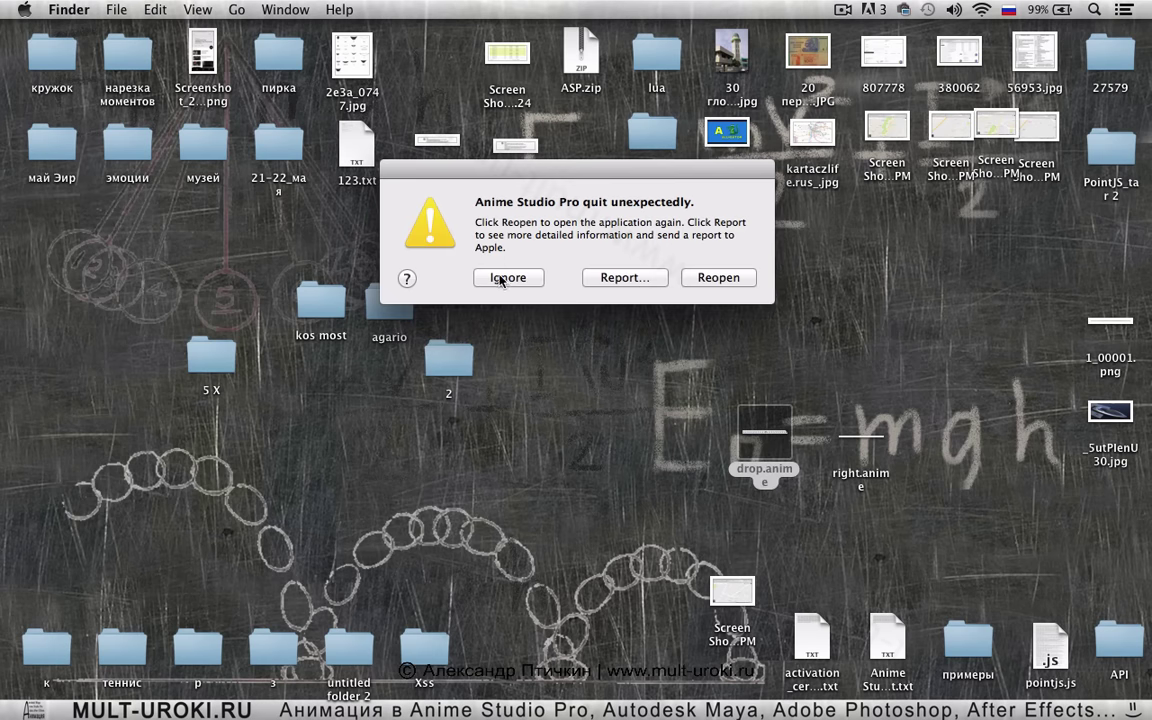
click(500, 279)
Preview the exported image 1_00001.png on the desktop
click(924, 368)
click(1112, 325)
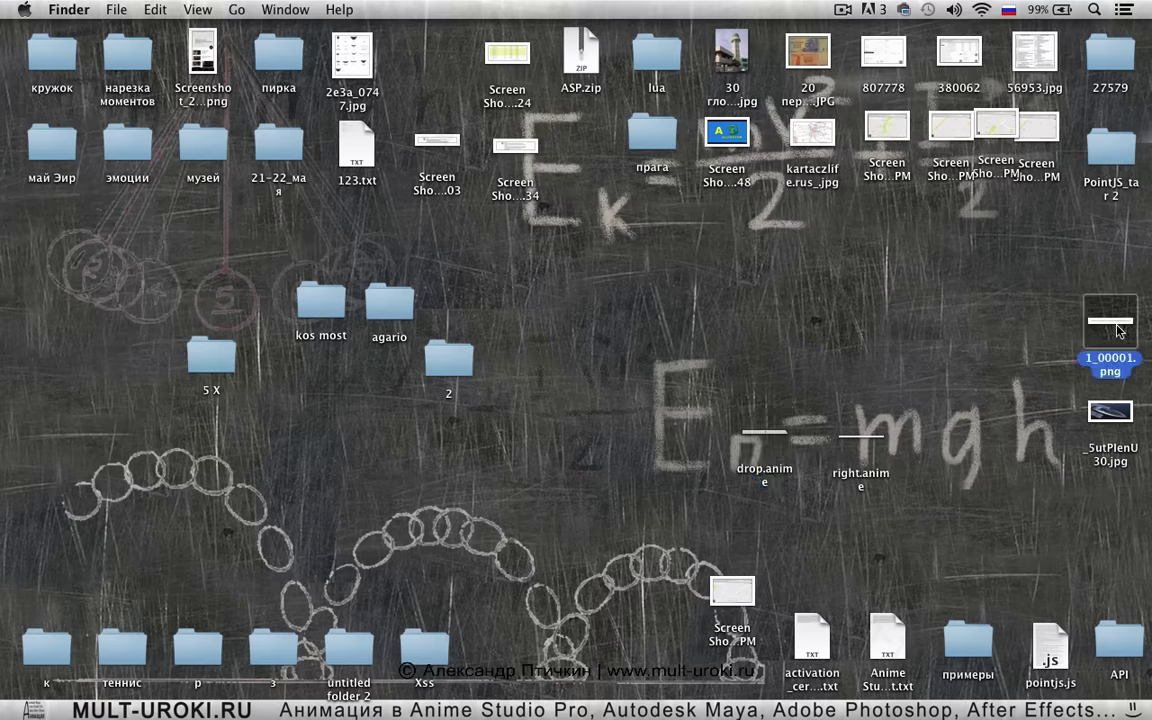
key(space)
key(space)
Open the desktop folder 2 and preview its image 2.png
double_click(446, 371)
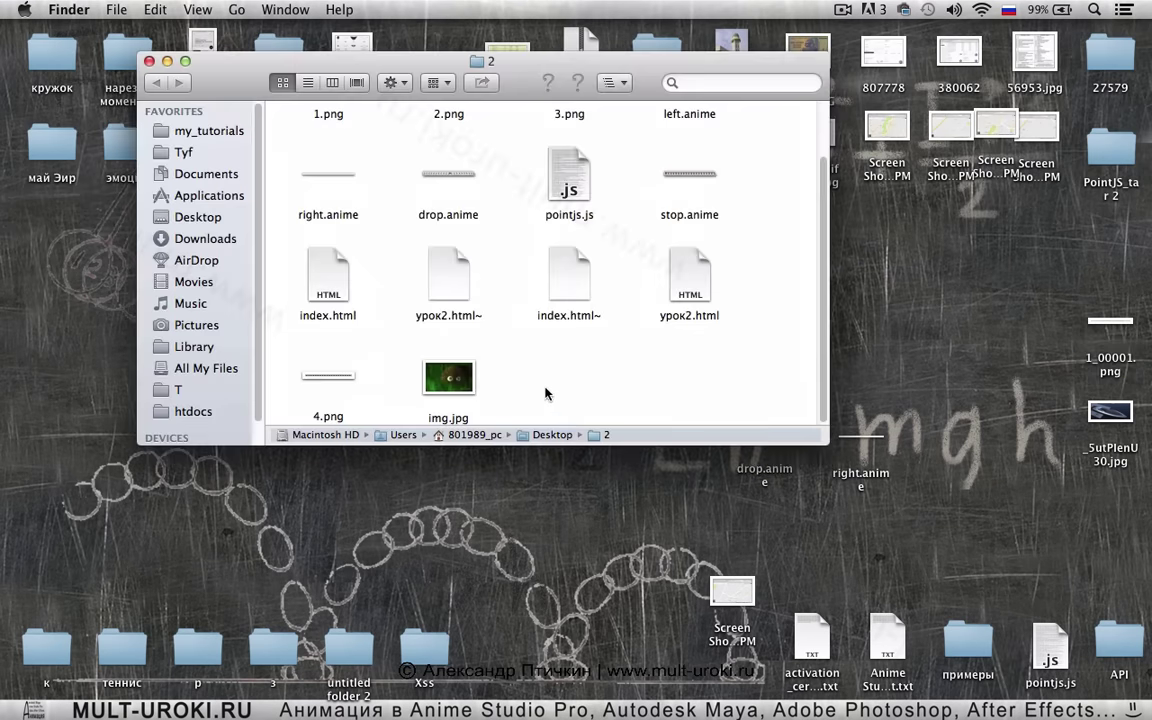
scroll(531, 380, up, 2)
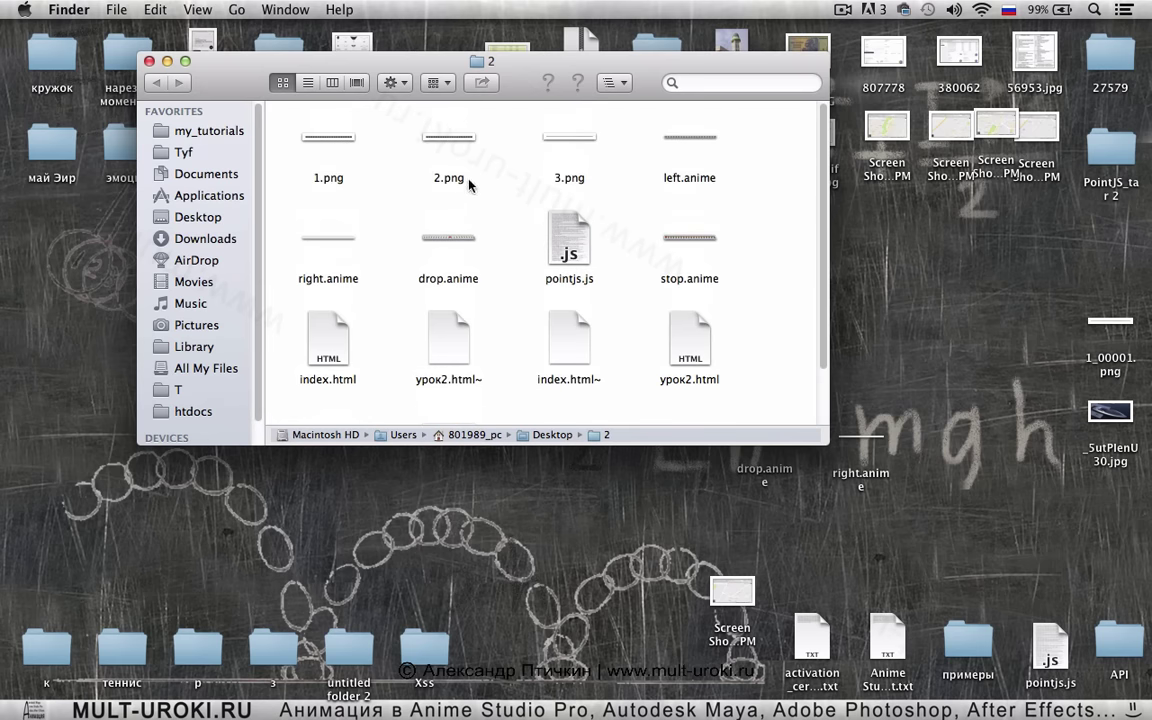
click(450, 145)
key(space)
key(space)
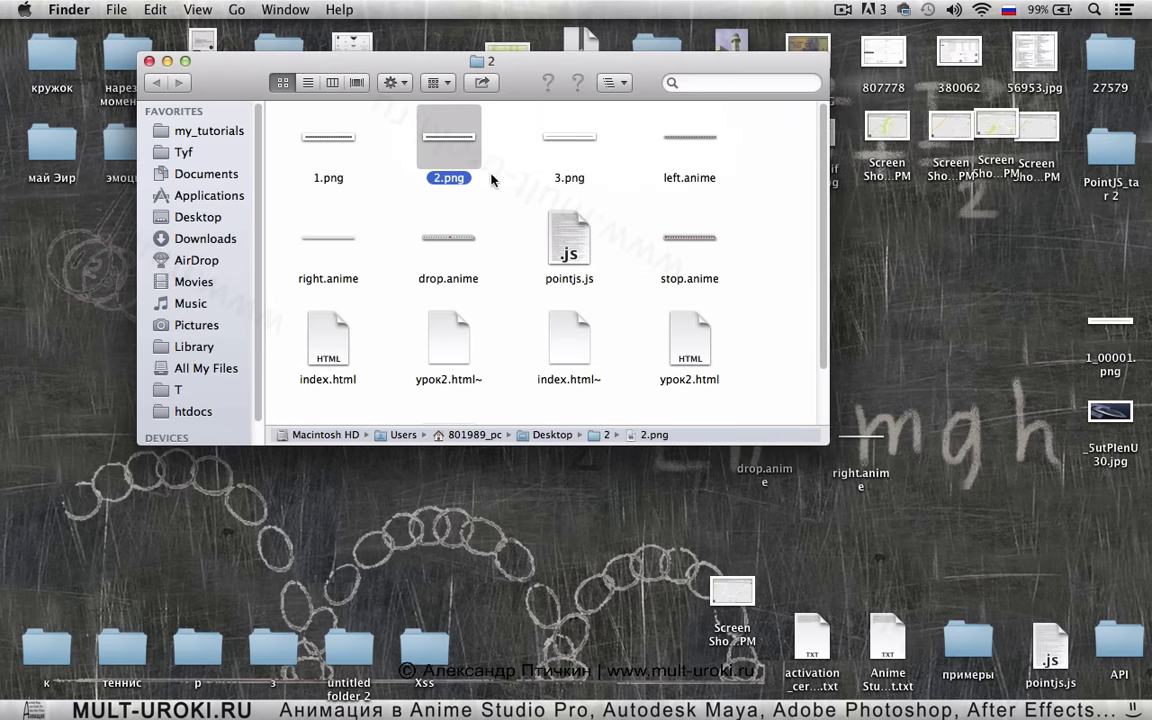
Copy 2.png from folder 2 onto the desktop, moving the folder window out of the way
right_click(452, 137)
click(535, 346)
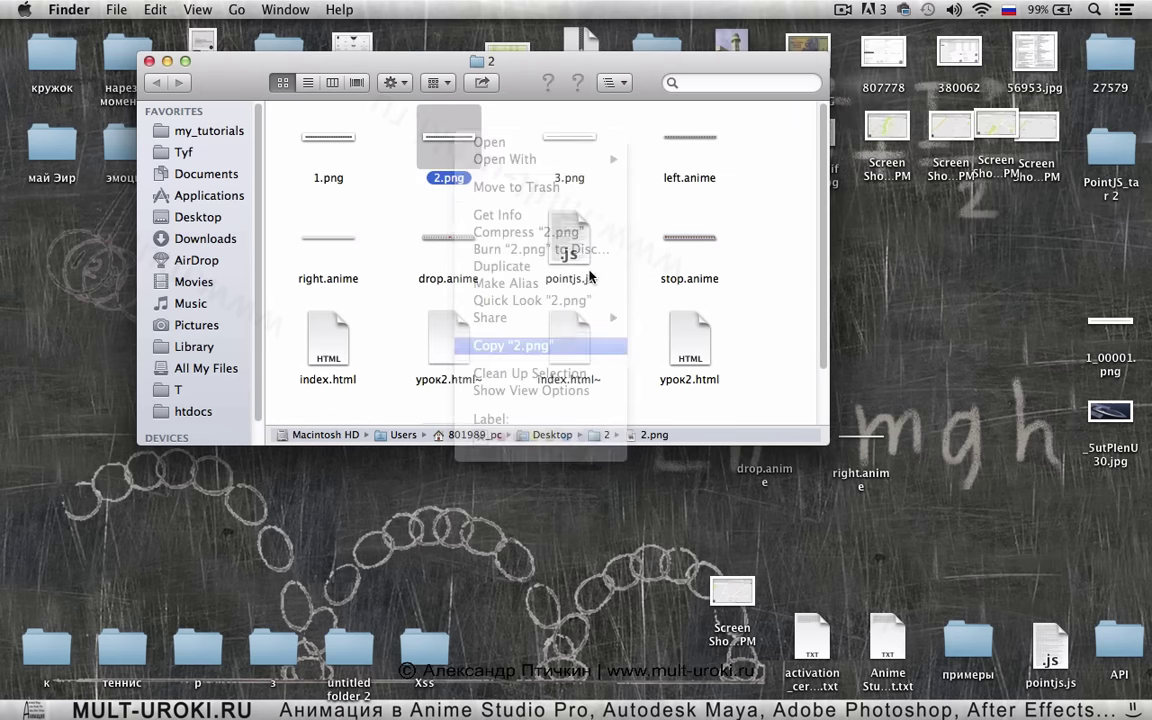
drag(540, 62, 428, 82)
right_click(736, 378)
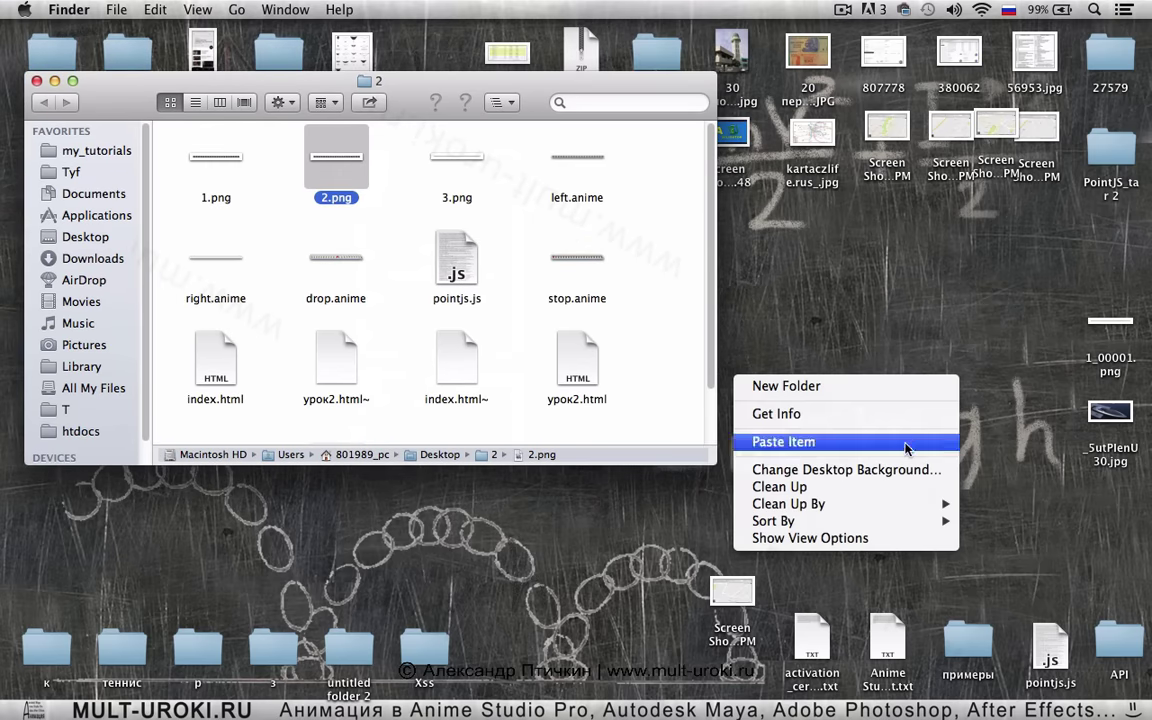
click(800, 441)
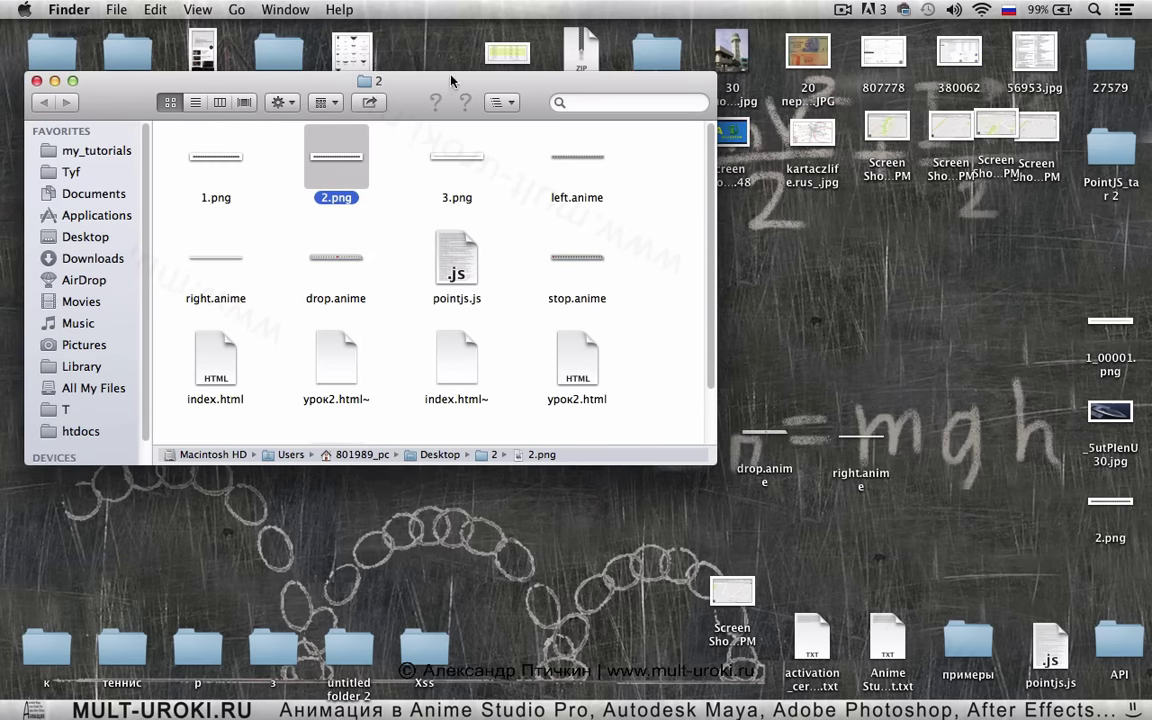
drag(420, 92, 640, 133)
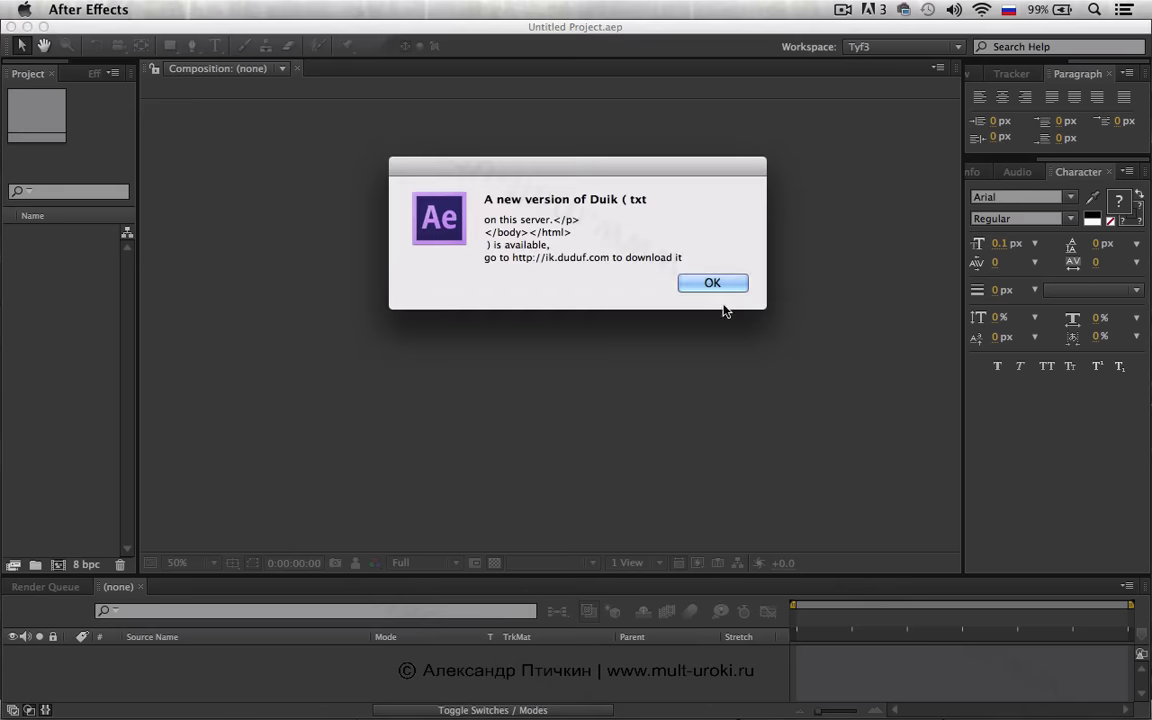
Dismiss the Duik update notice and import 1_00001.png and 2.png from the desktop into the After Effects project
click(710, 284)
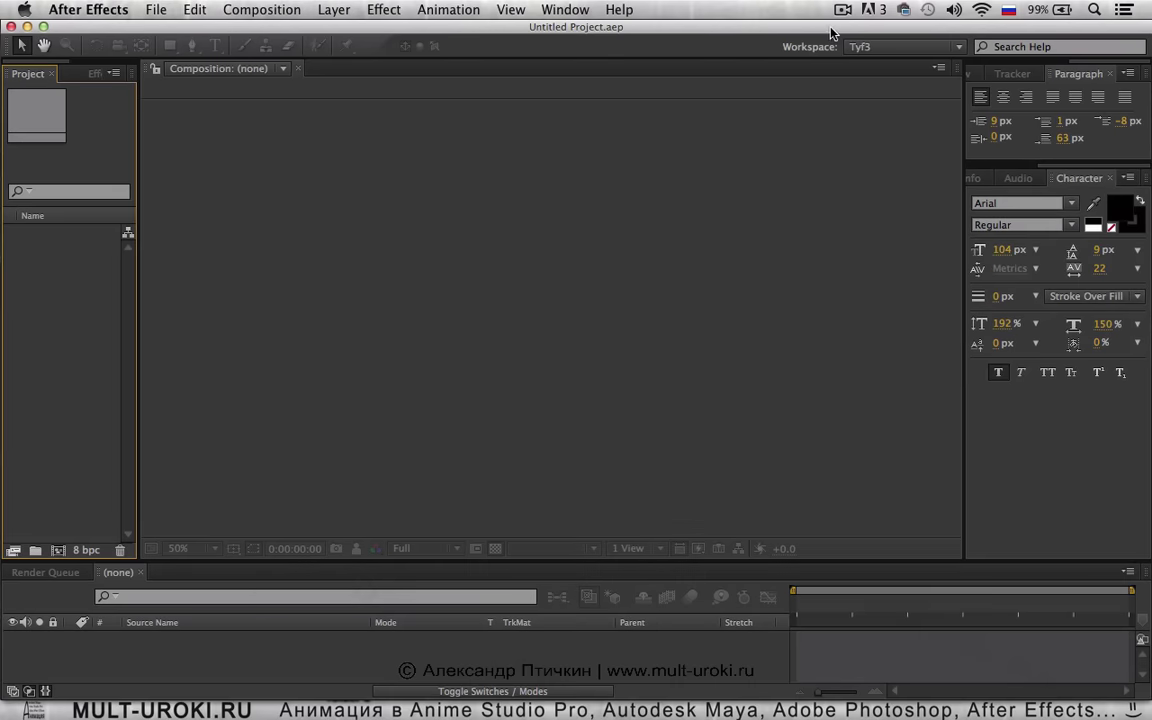
drag(830, 33, 753, 8)
click(1112, 330)
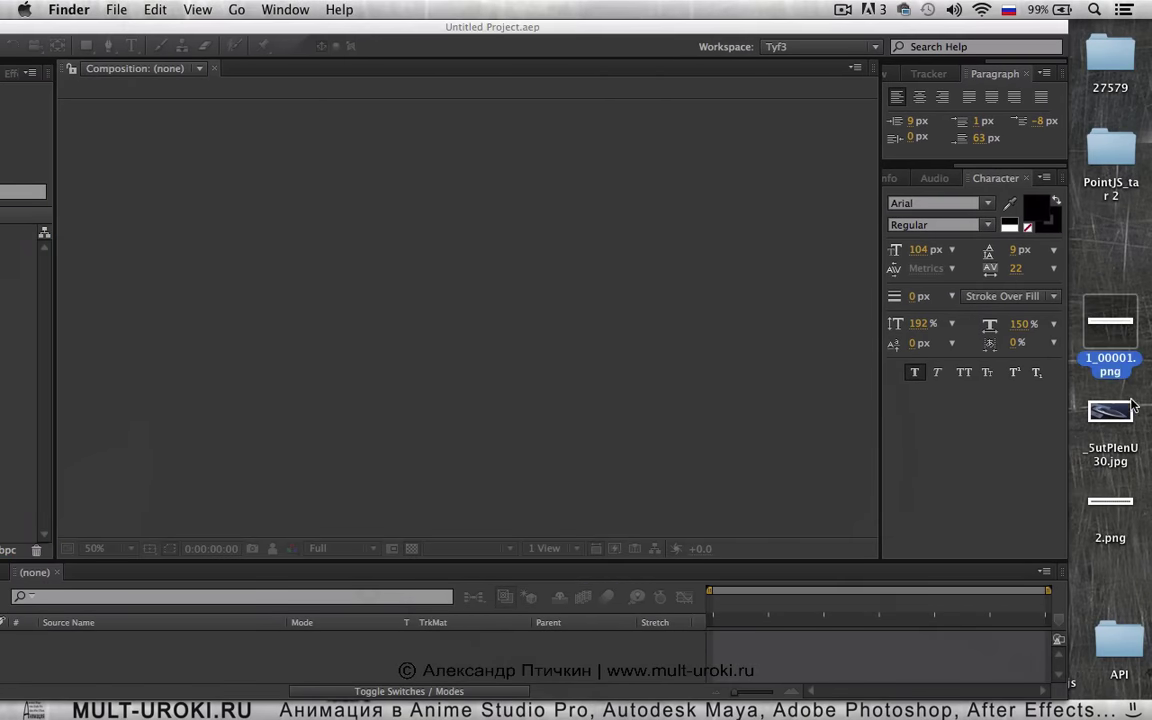
super+click(1111, 505)
drag(1112, 330, 20, 300)
Move the application window back into place, widen the Project panel and make the timeline area taller
drag(372, 28, 497, 5)
drag(137, 347, 189, 345)
drag(193, 559, 195, 483)
Create a new composition from the footage item 1_00001.png
click(100, 305)
click(63, 238)
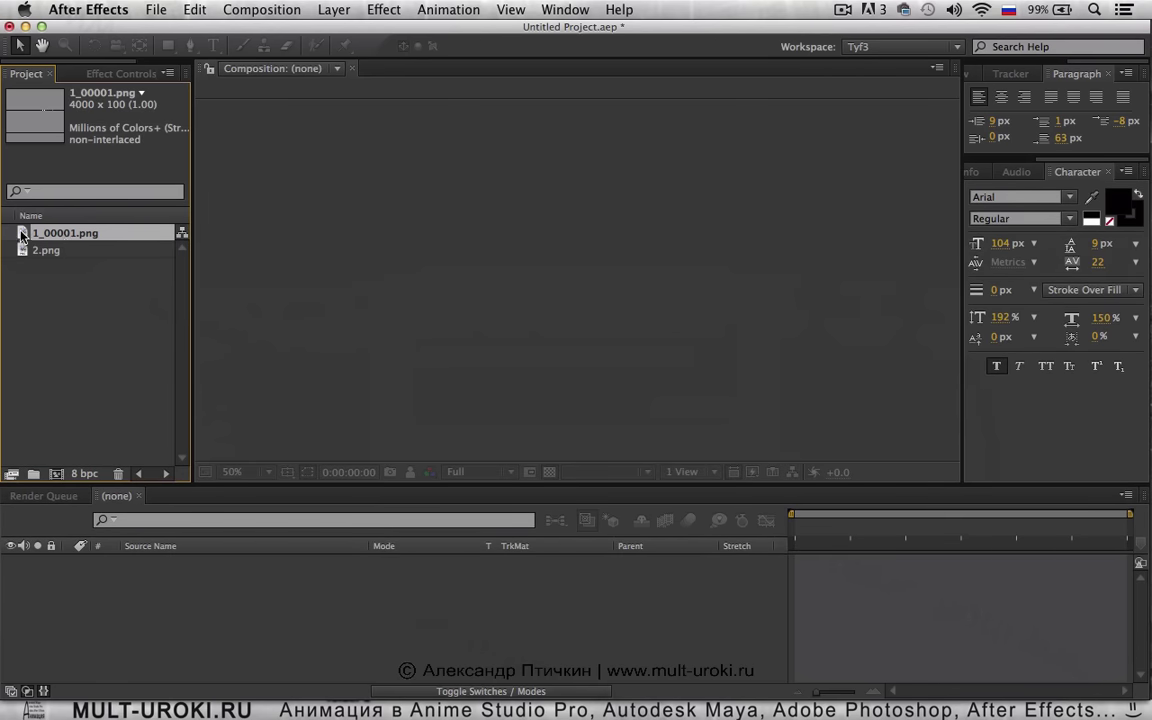
drag(22, 233, 55, 473)
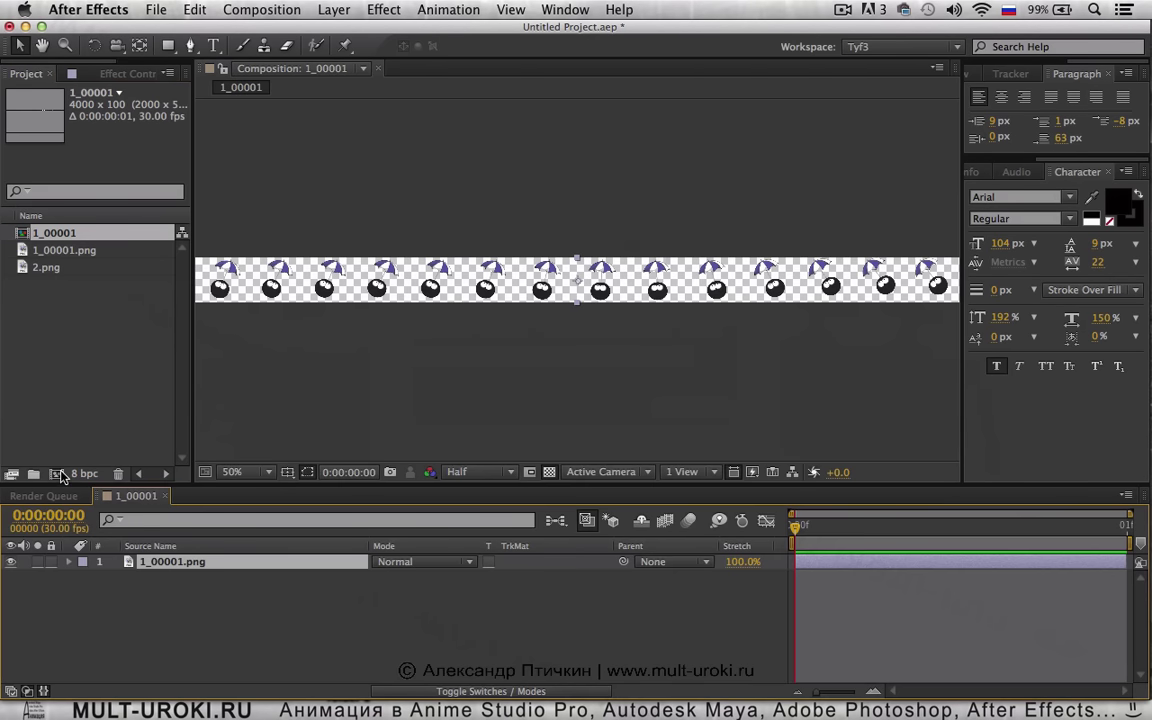
Examine the umbrella sprite row in the composition view, both close up and over its full width
scroll(501, 360, up, 4)
scroll(501, 360, down, 4)
scroll(501, 360, down, 4)
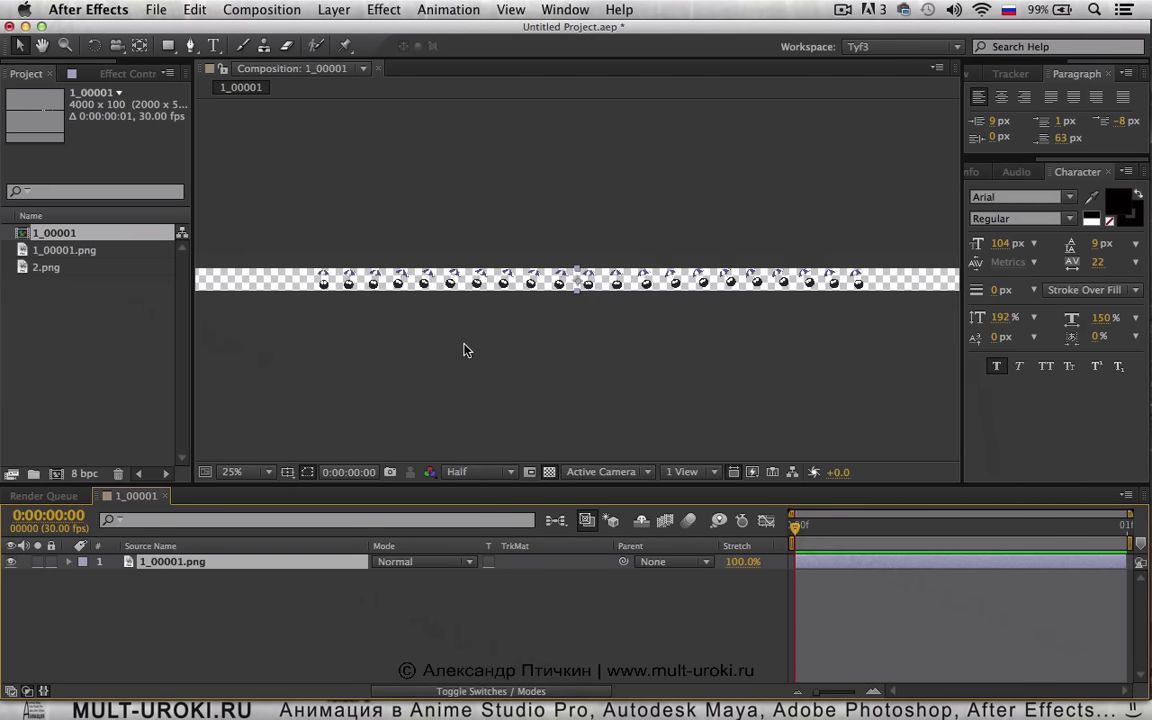
scroll(463, 355, up, 2)
scroll(458, 349, down, 2)
scroll(452, 340, up, 1)
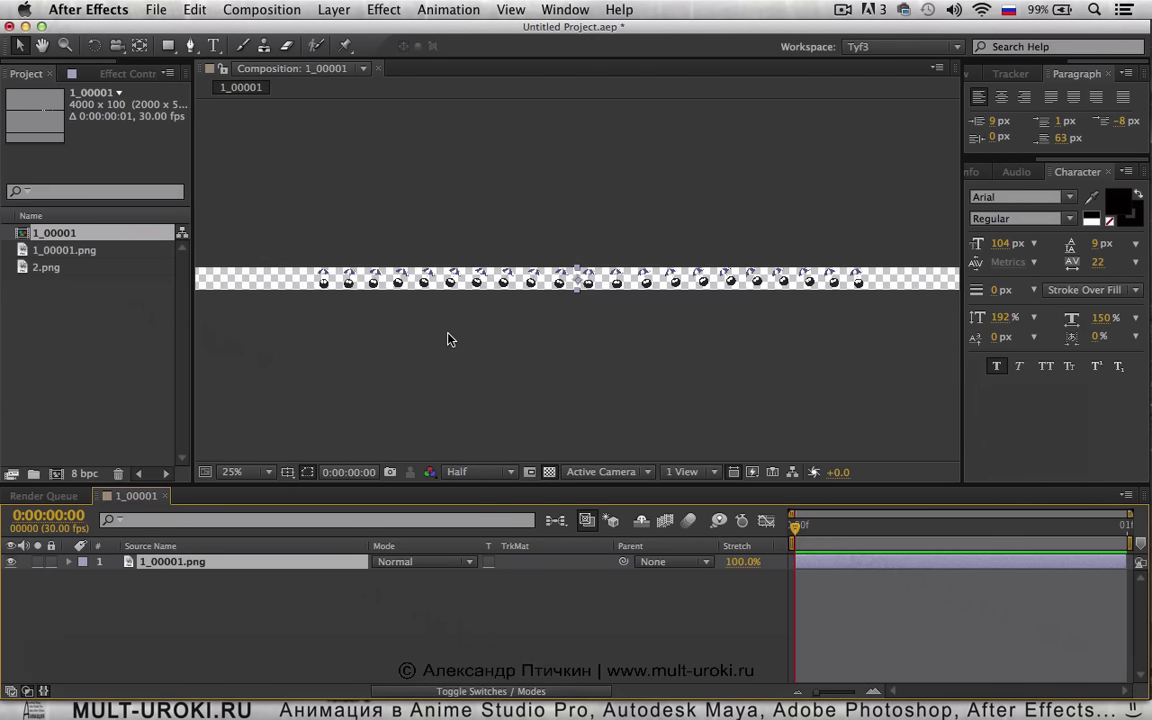
scroll(447, 334, down, 1)
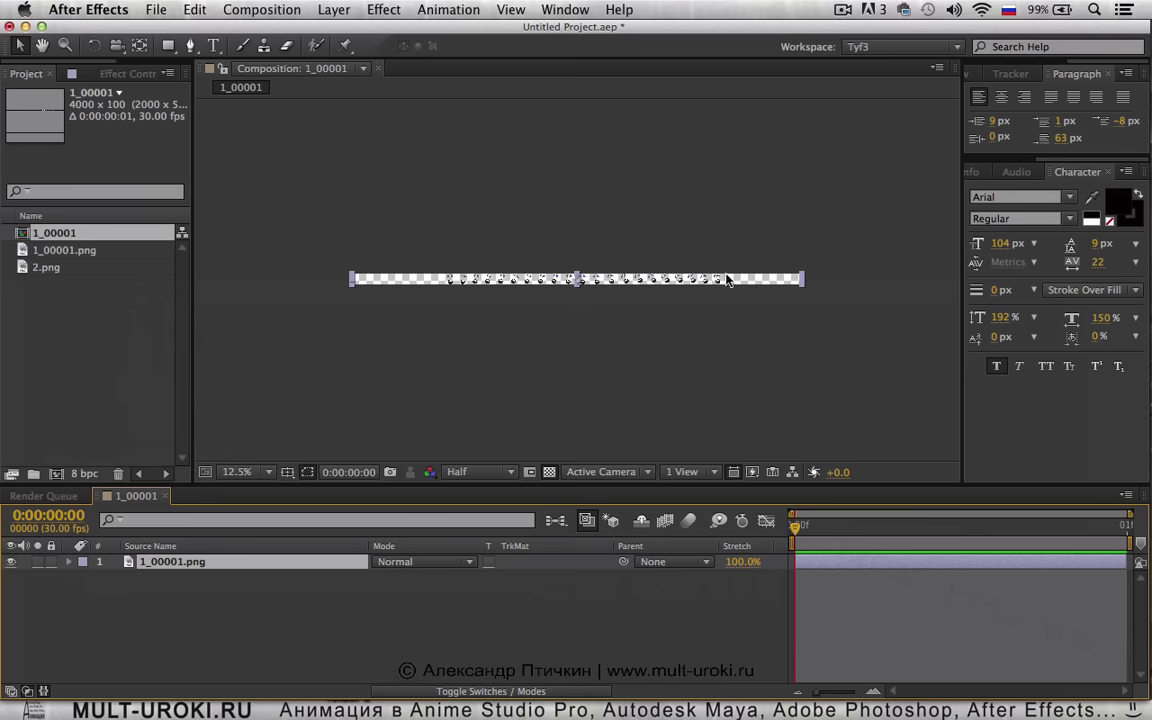
scroll(609, 319, down, 1)
scroll(594, 319, up, 2)
scroll(515, 323, up, 1)
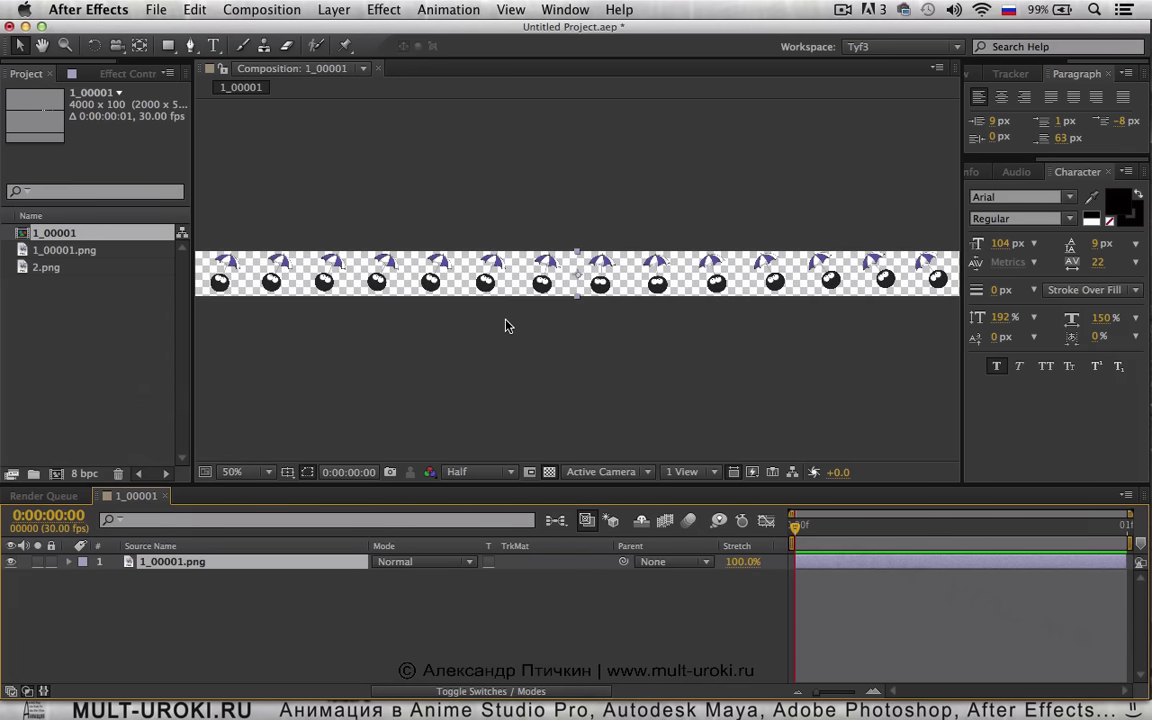
scroll(495, 318, down, 1)
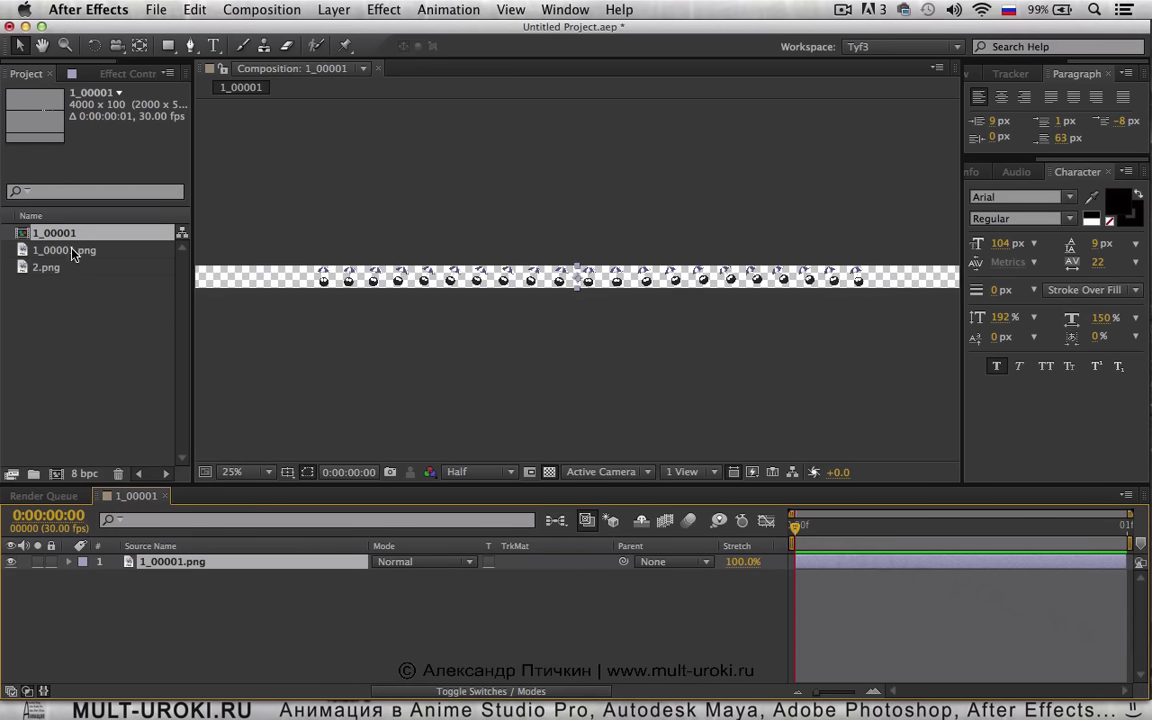
scroll(409, 333, up, 1)
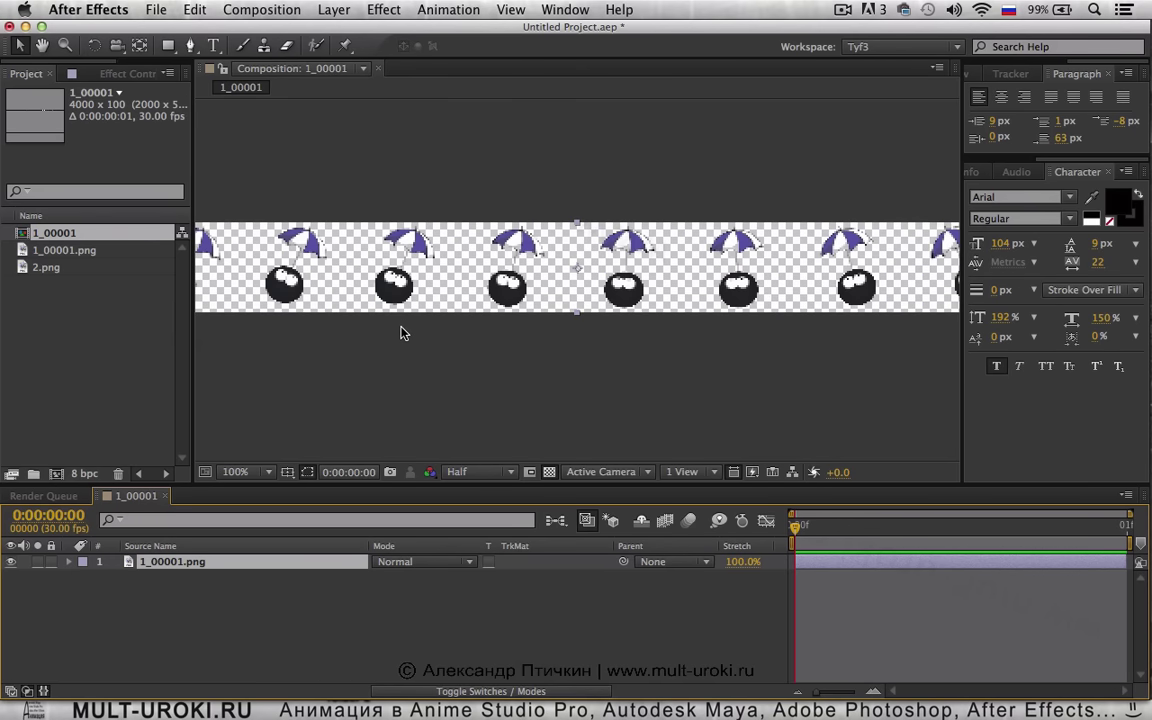
scroll(399, 329, down, 1)
scroll(392, 309, down, 1)
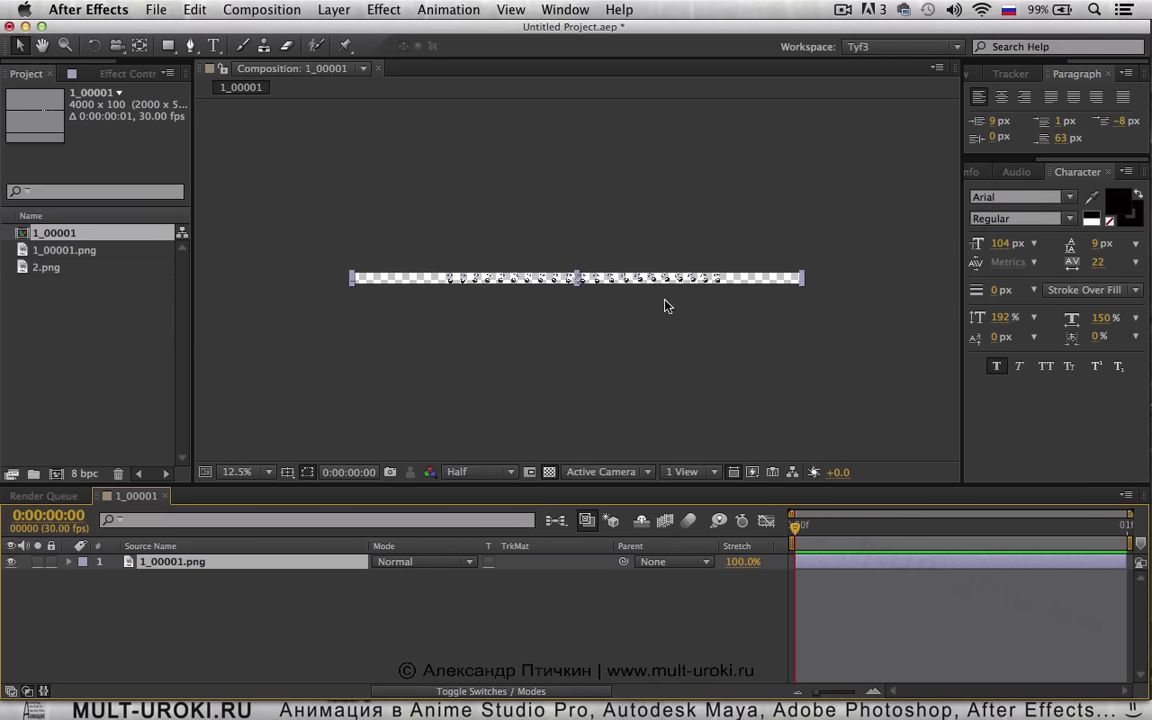
scroll(550, 314, up, 1)
Add 2.png to the composition as a layer above 1_00001.png to compare the character sizes
click(58, 270)
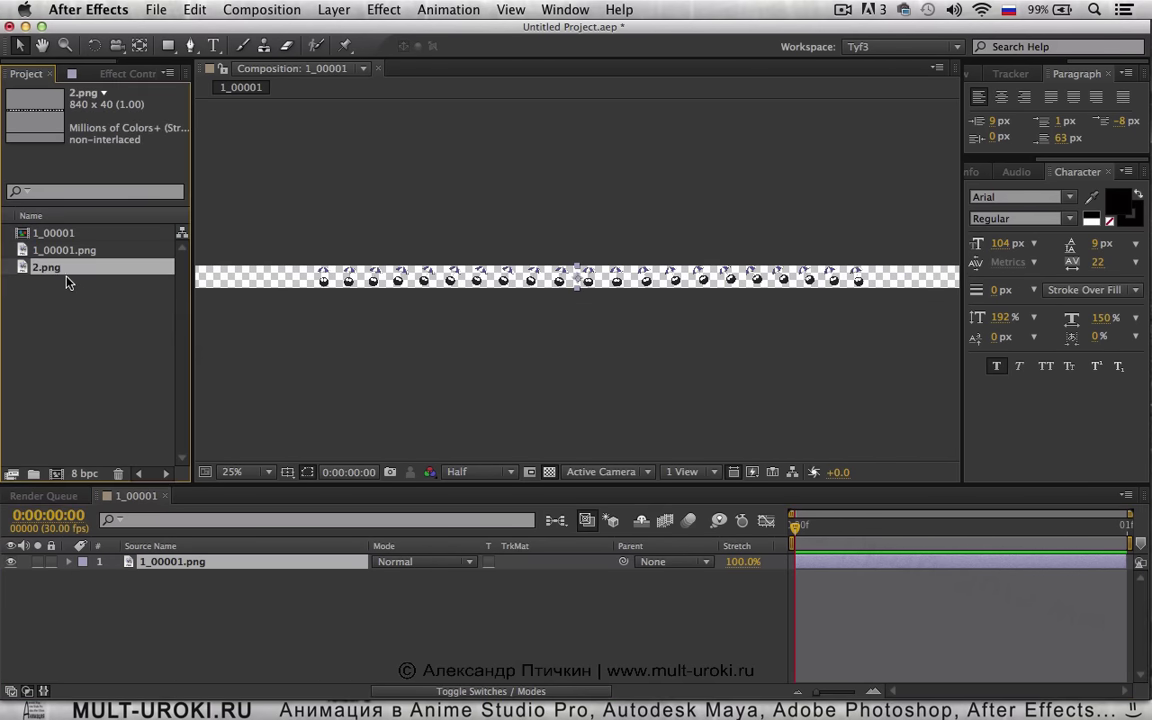
drag(45, 267, 180, 501)
scroll(560, 341, down, 2)
scroll(589, 311, up, 6)
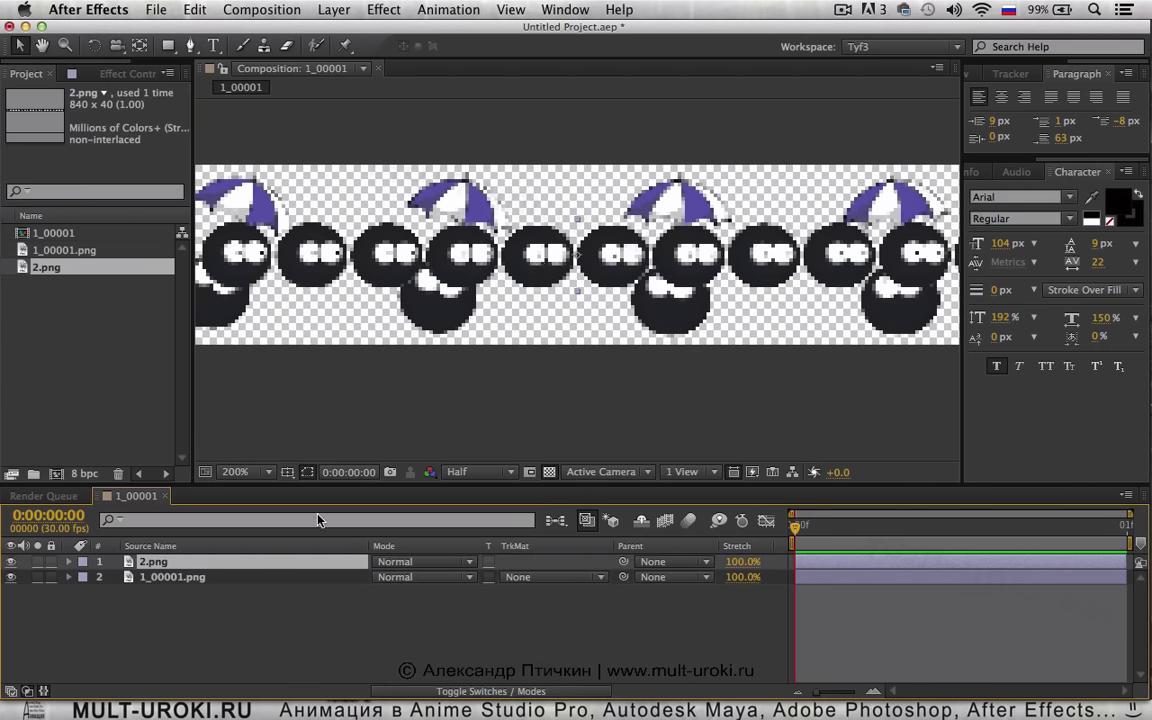
Show the Scale property of the 1_00001.png layer and reduce it to 70%
click(193, 580)
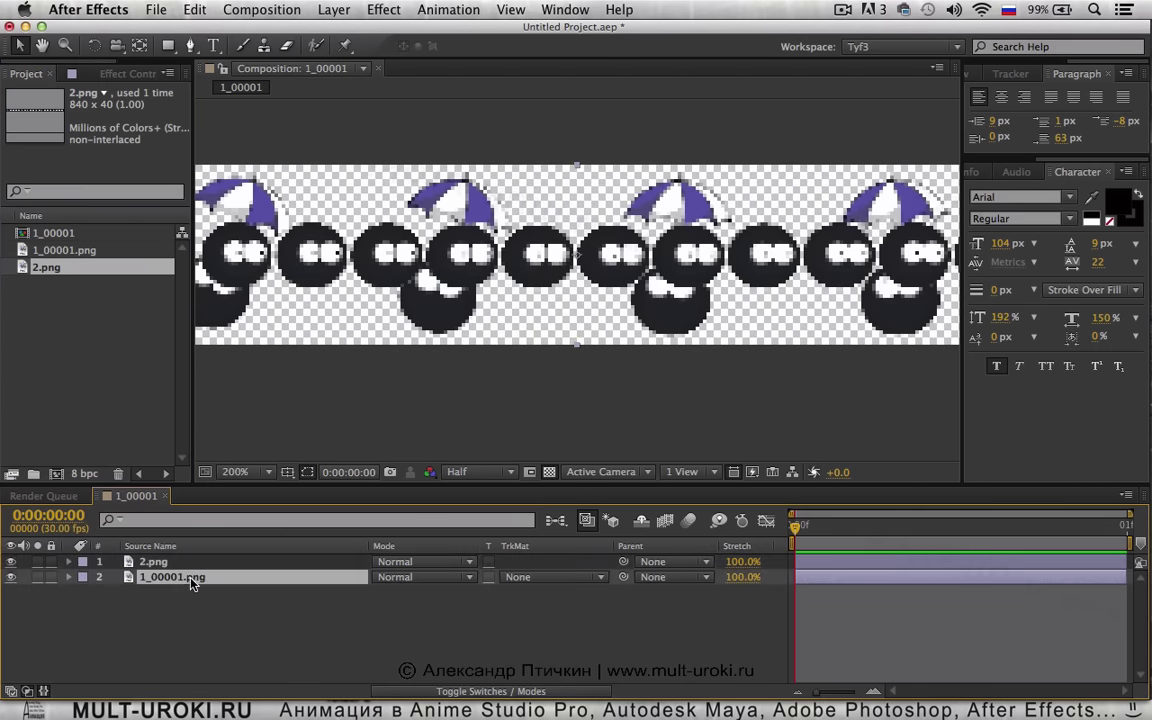
key(s)
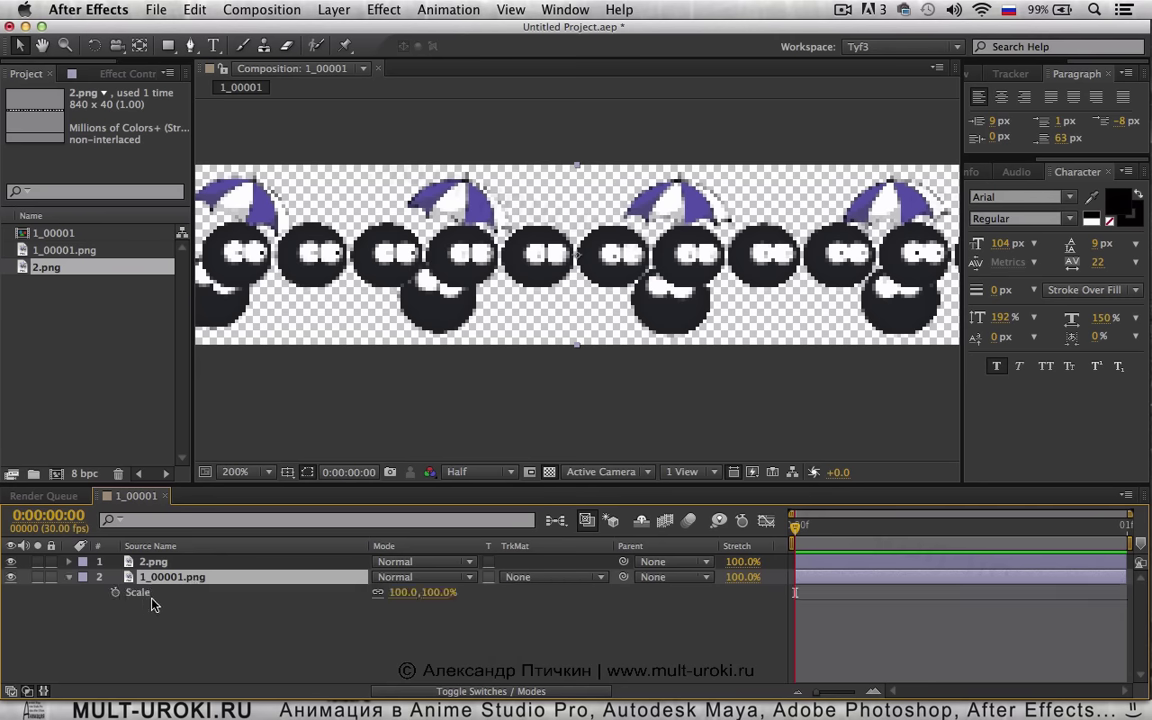
click(68, 578)
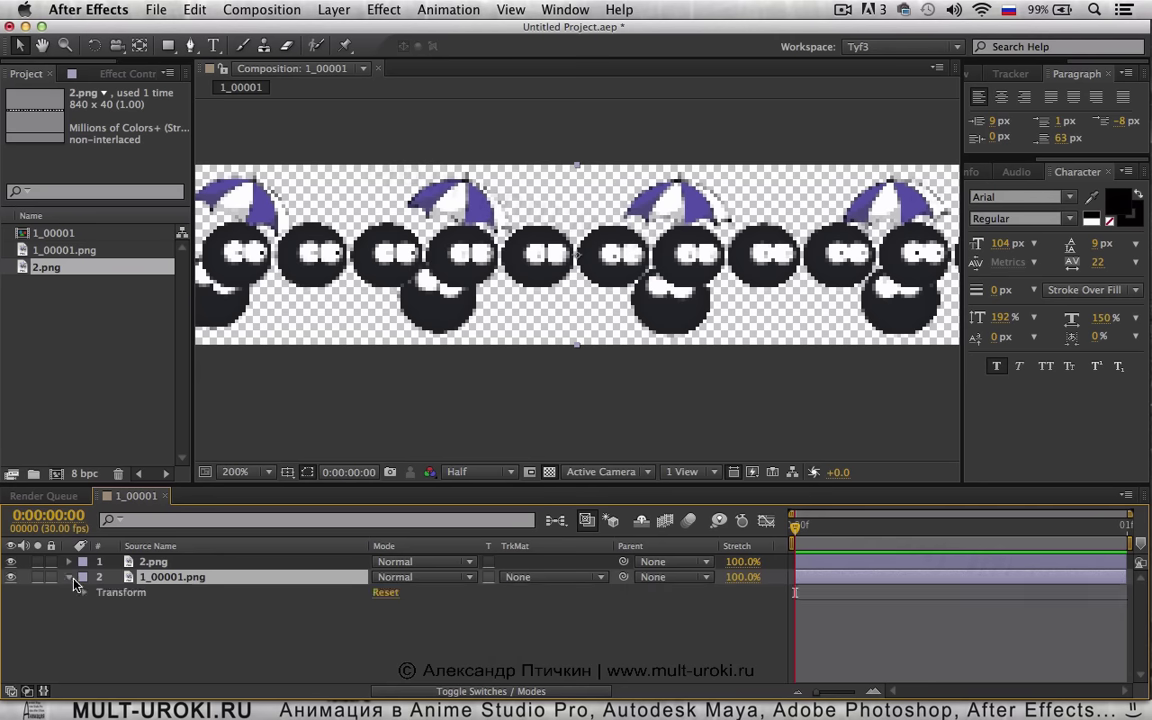
click(85, 593)
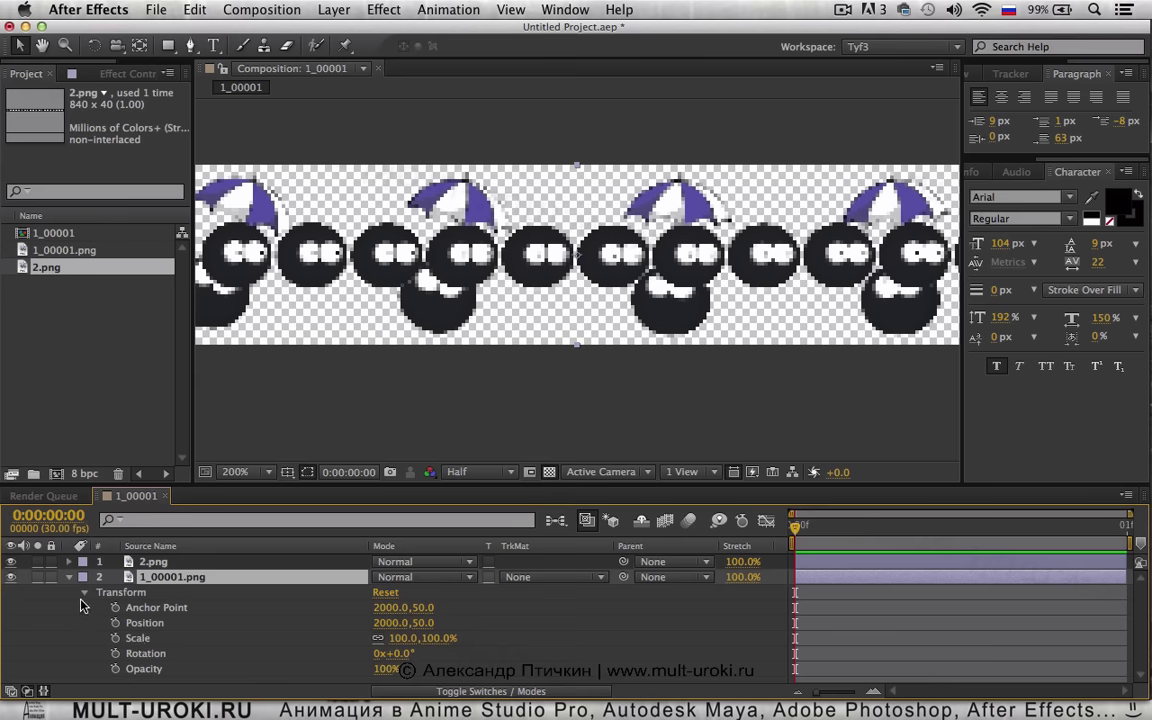
click(69, 579)
key(s)
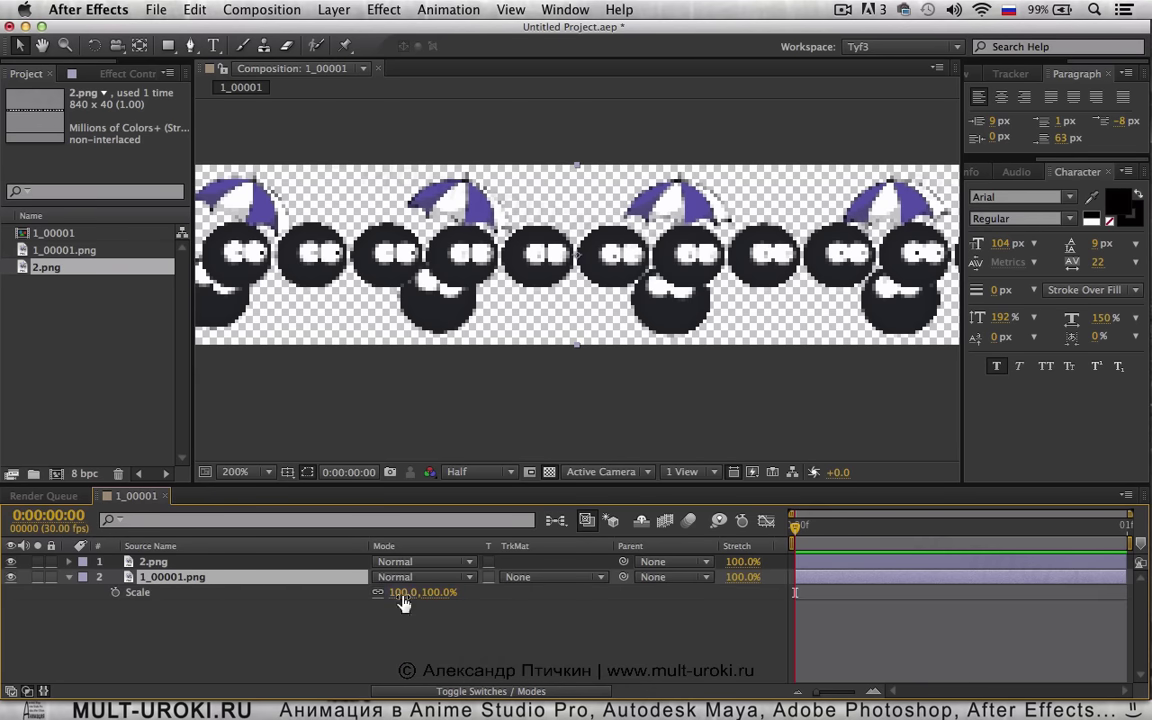
drag(403, 600, 370, 600)
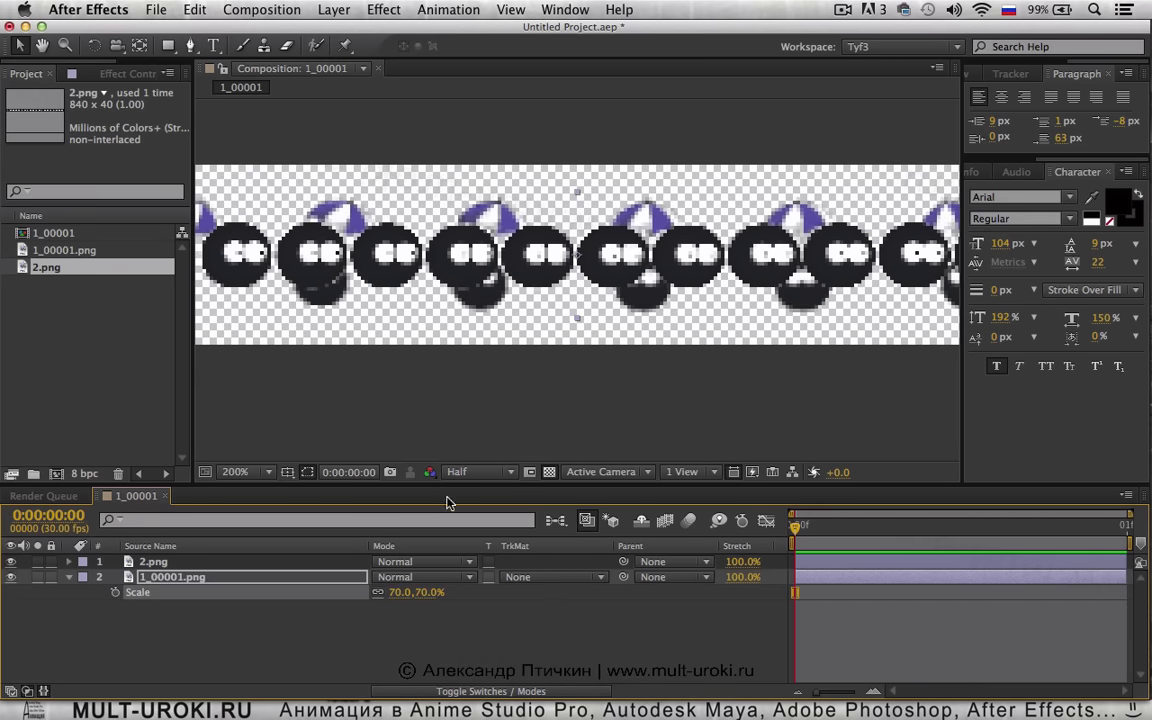
Shift the 1_00001.png layer slightly right and down, and bring it above the 2.png layer
drag(478, 307, 521, 315)
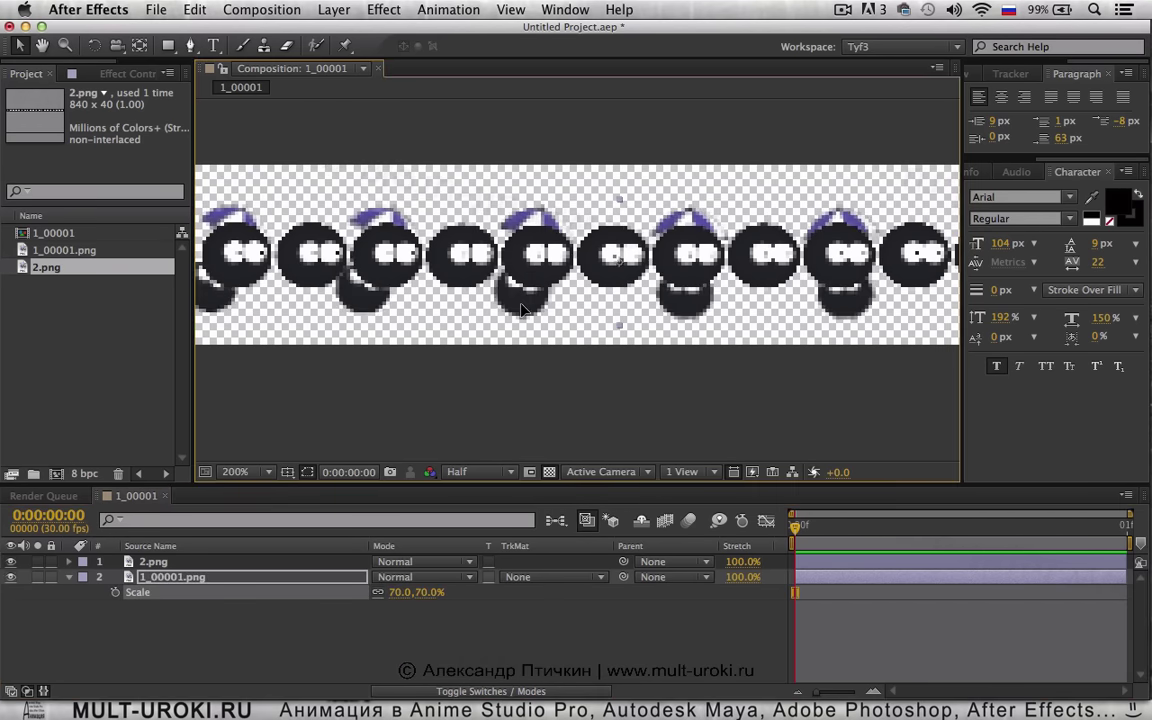
click(200, 578)
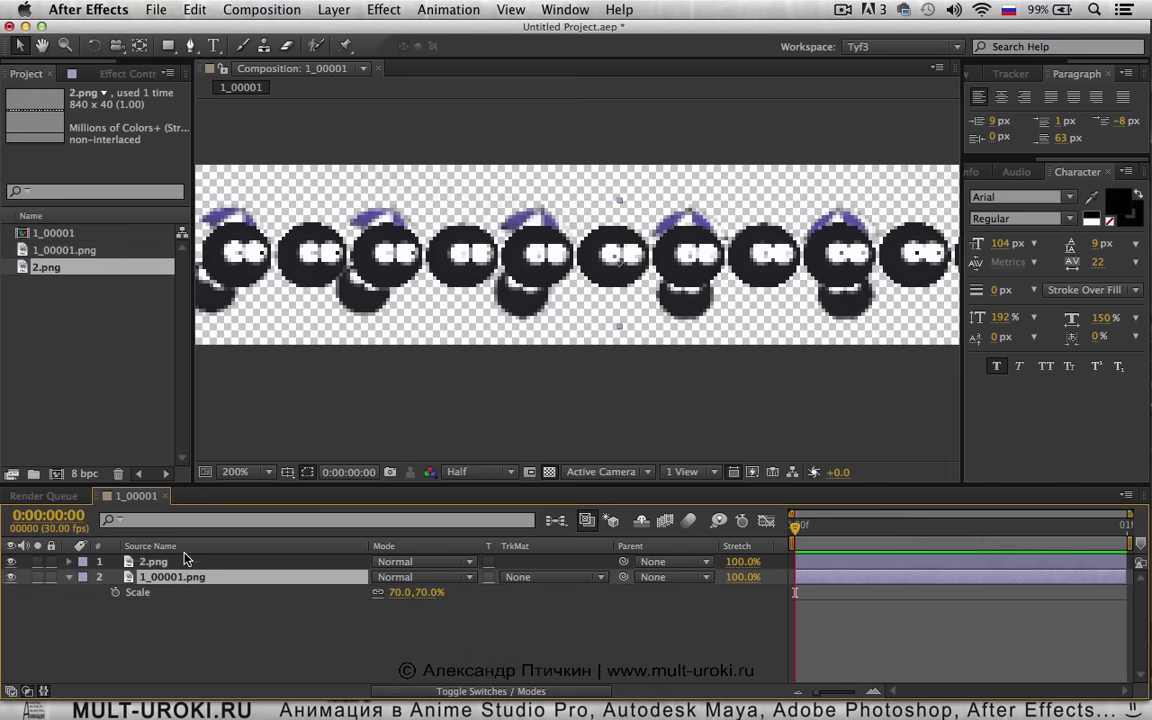
key(ctrl+bracketright)
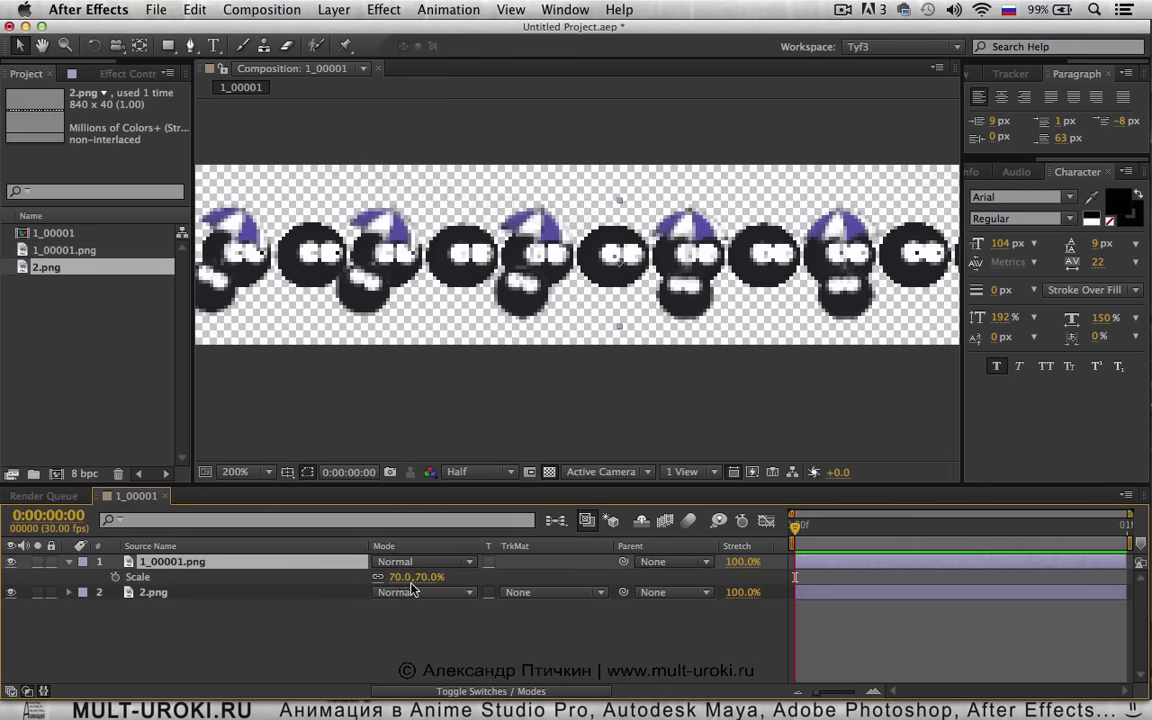
Set the 1_00001.png layer's scale to 96% and move it so its characters overlap those of 2.png
drag(414, 577, 456, 567)
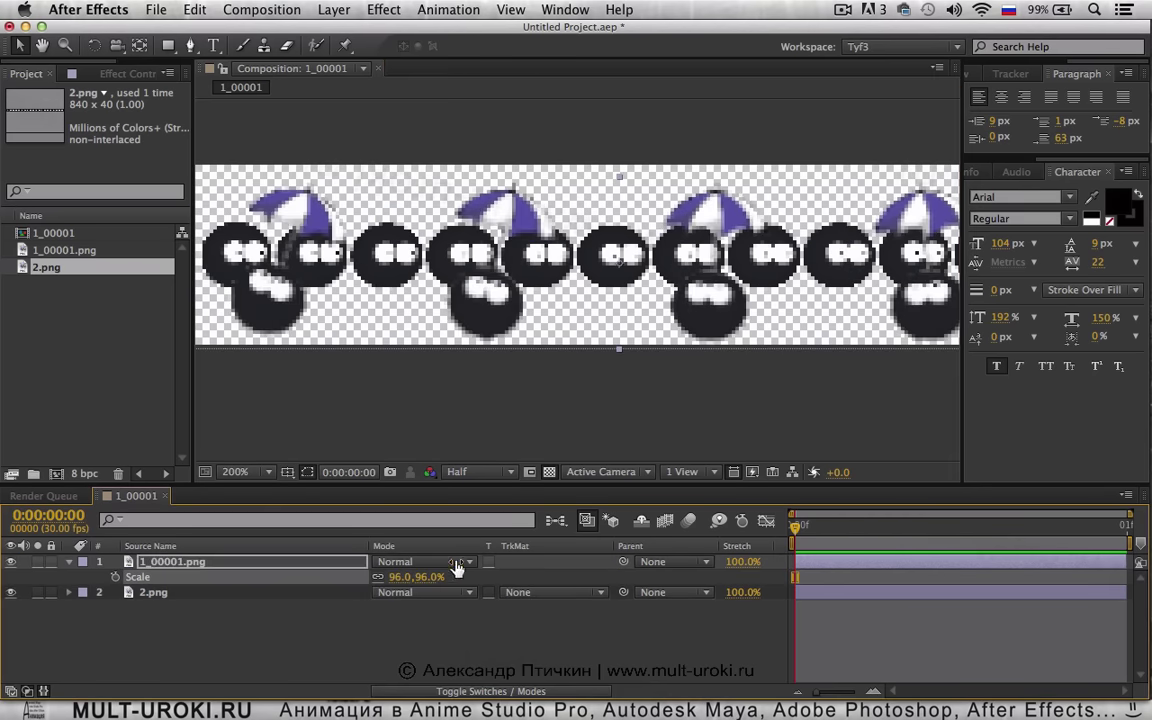
drag(512, 334, 547, 292)
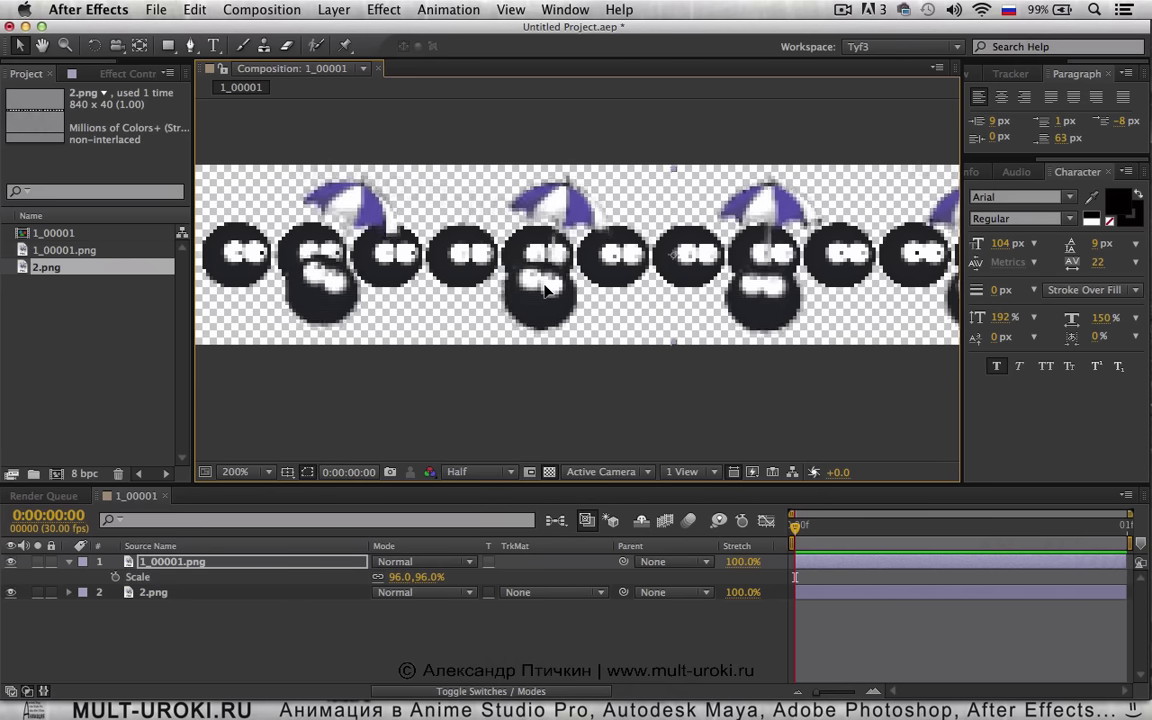
Hide the 2.png layer so only the umbrella sprite row shows in the composition
scroll(545, 290, up, 2)
scroll(525, 300, down, 2)
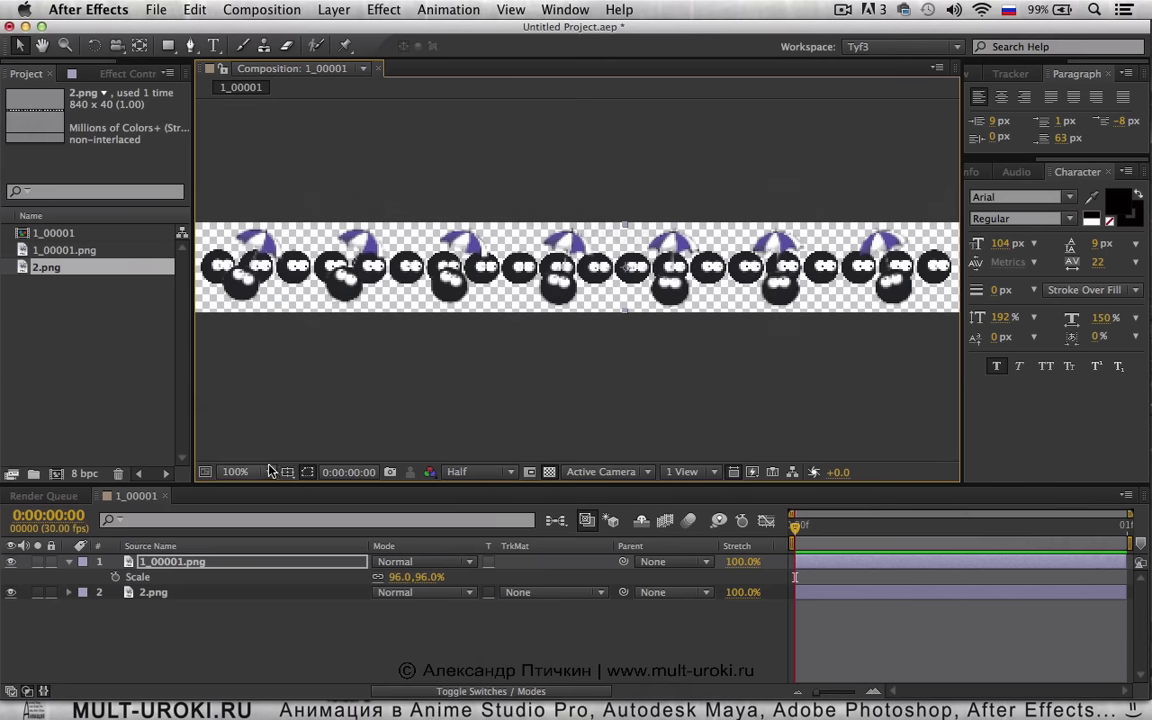
scroll(458, 345, down, 4)
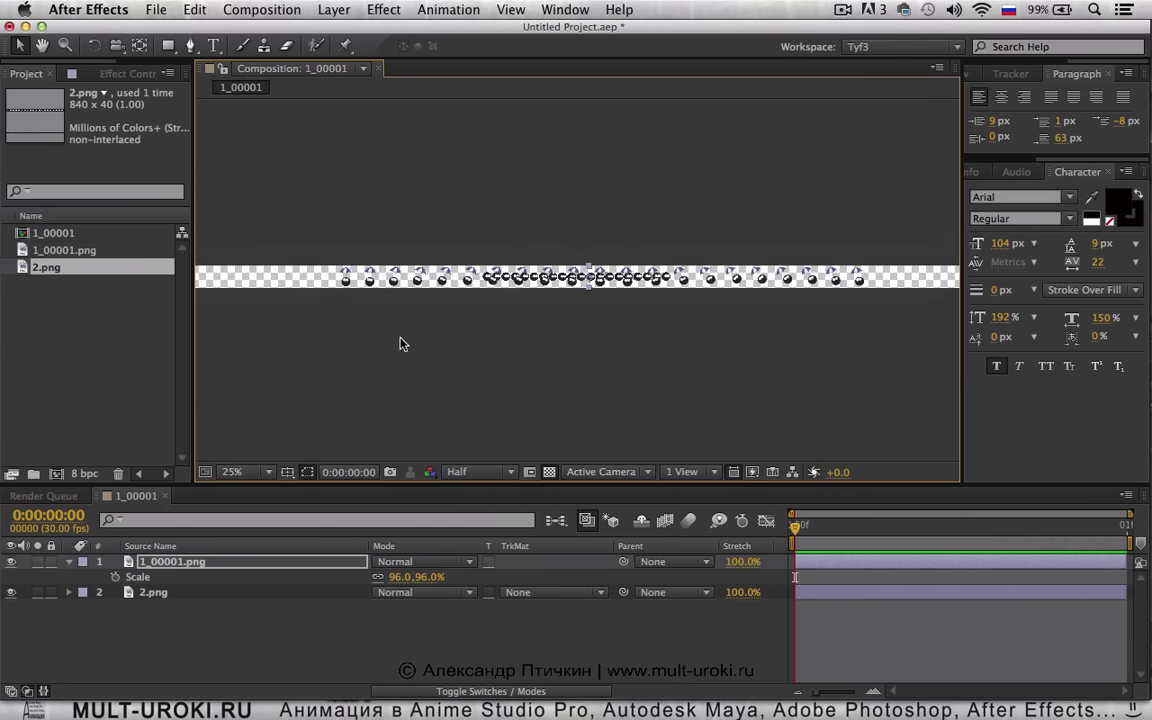
click(12, 592)
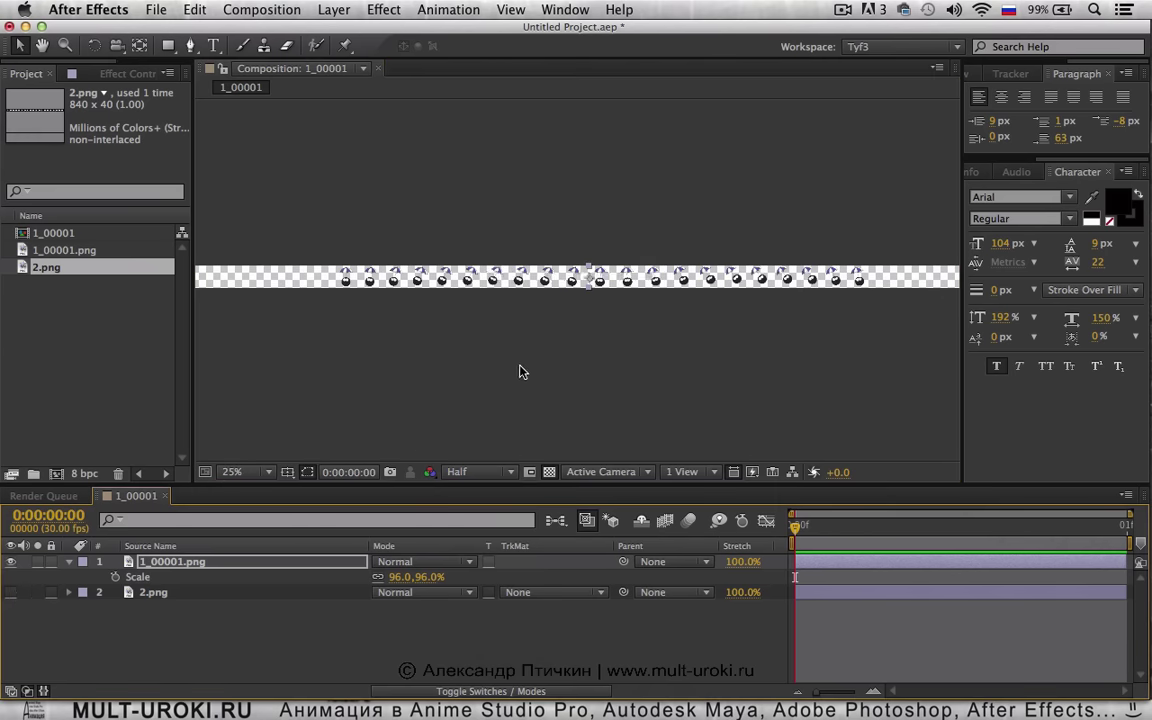
Examine the umbrella sprites and the empty space at both ends of the row, then fit the whole composition in view
scroll(525, 368, up, 4)
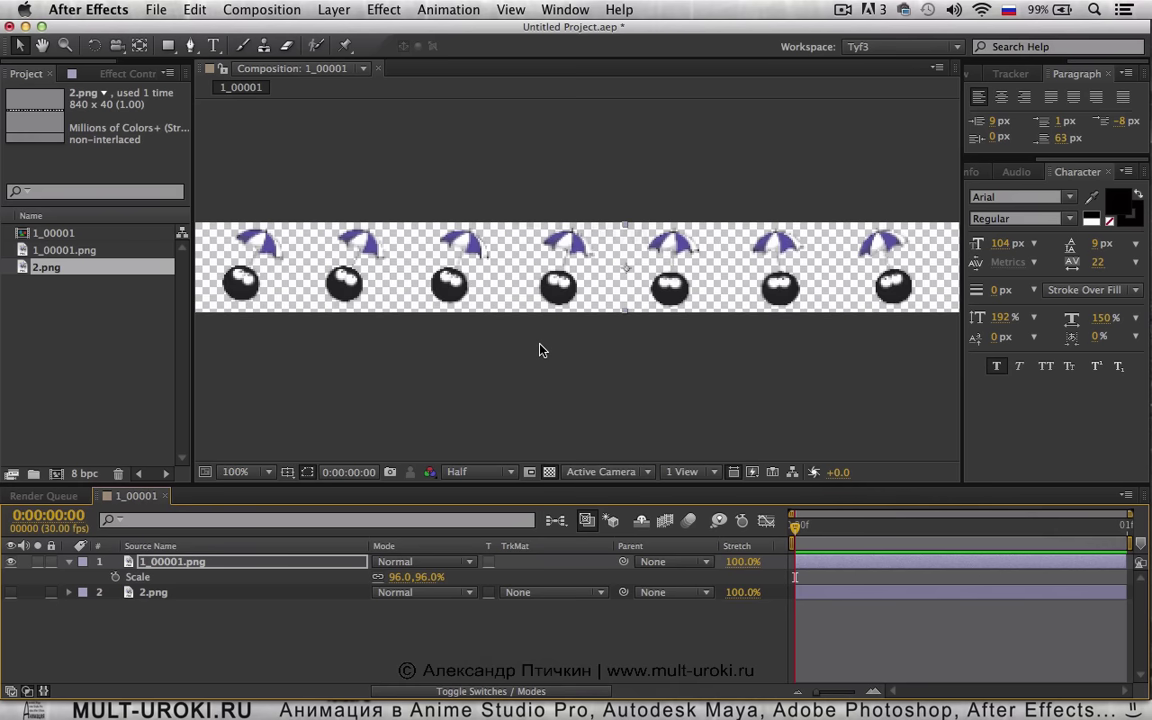
scroll(478, 303, down, 6)
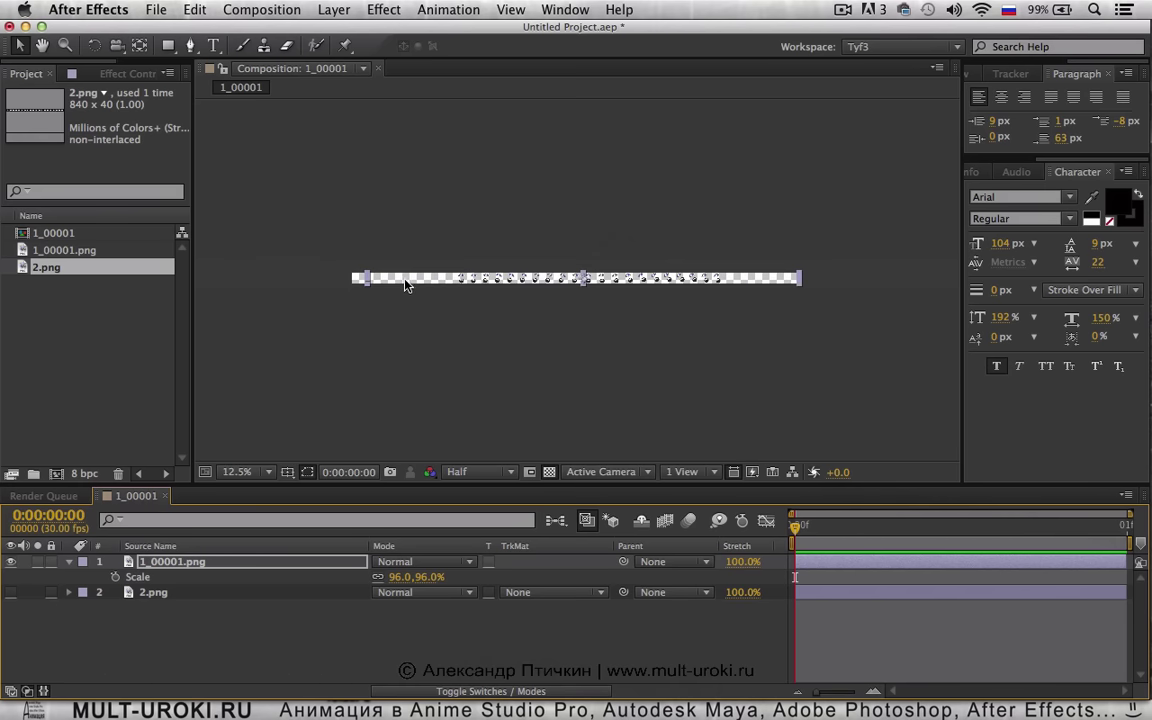
scroll(405, 285, up, 1)
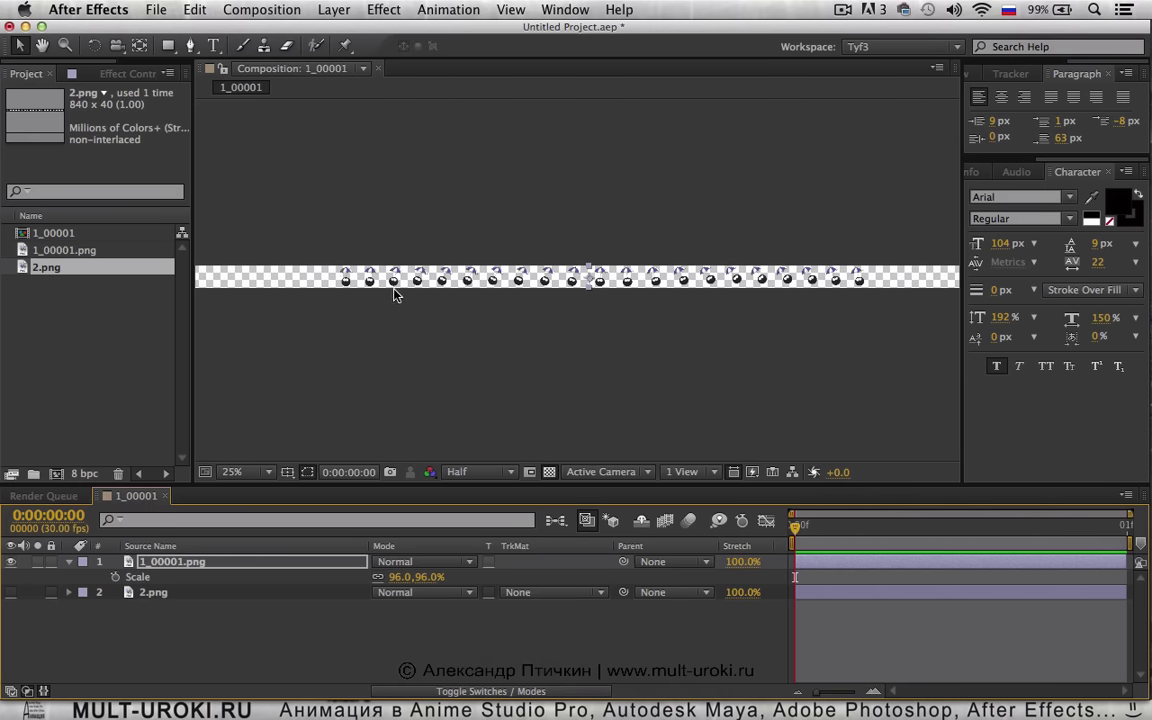
scroll(626, 285, down, 2)
scroll(573, 305, up, 8)
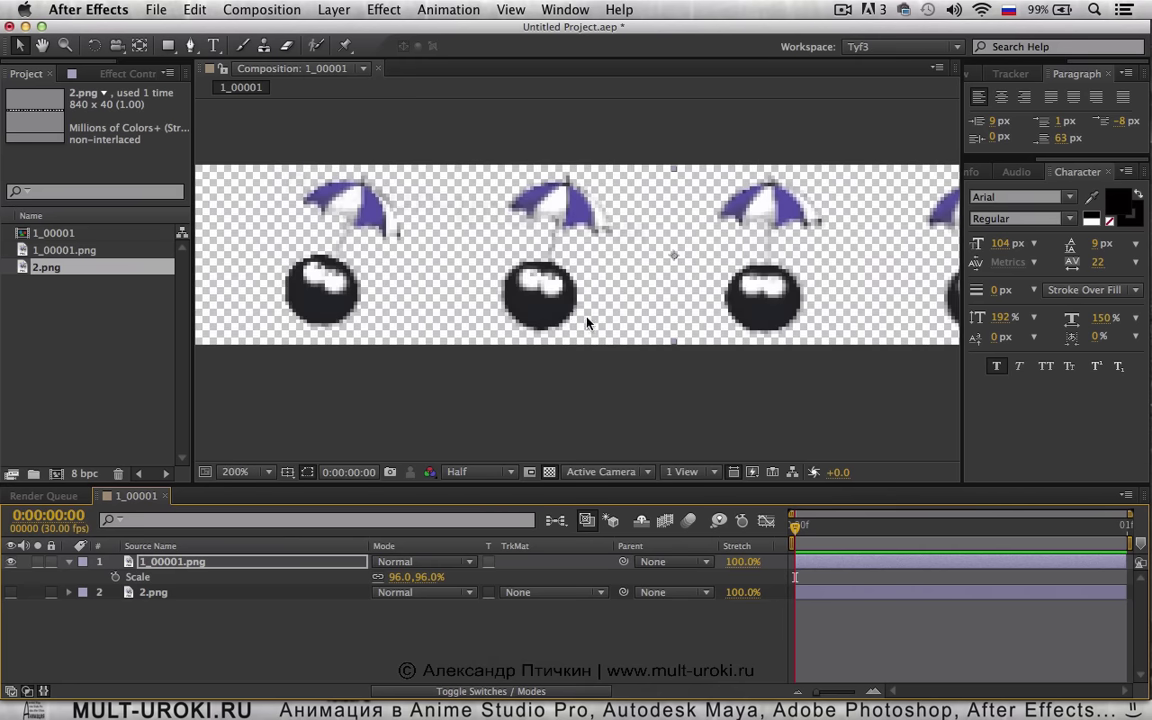
scroll(545, 318, down, 3)
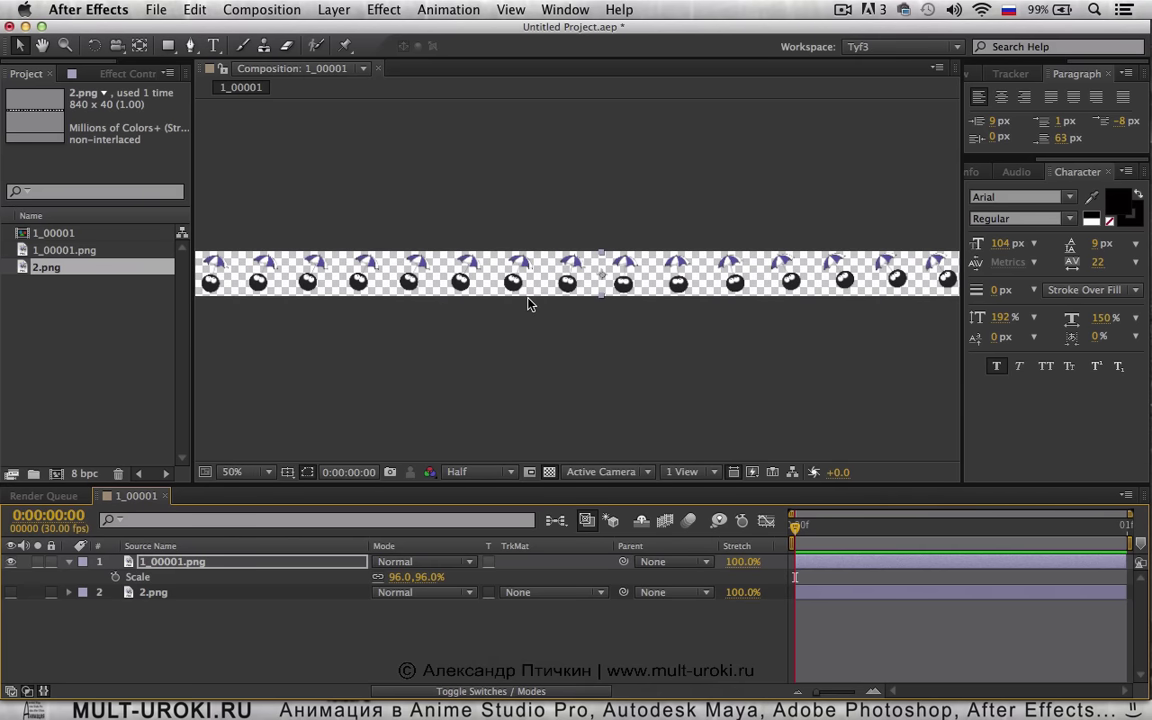
scroll(600, 290, down, 1)
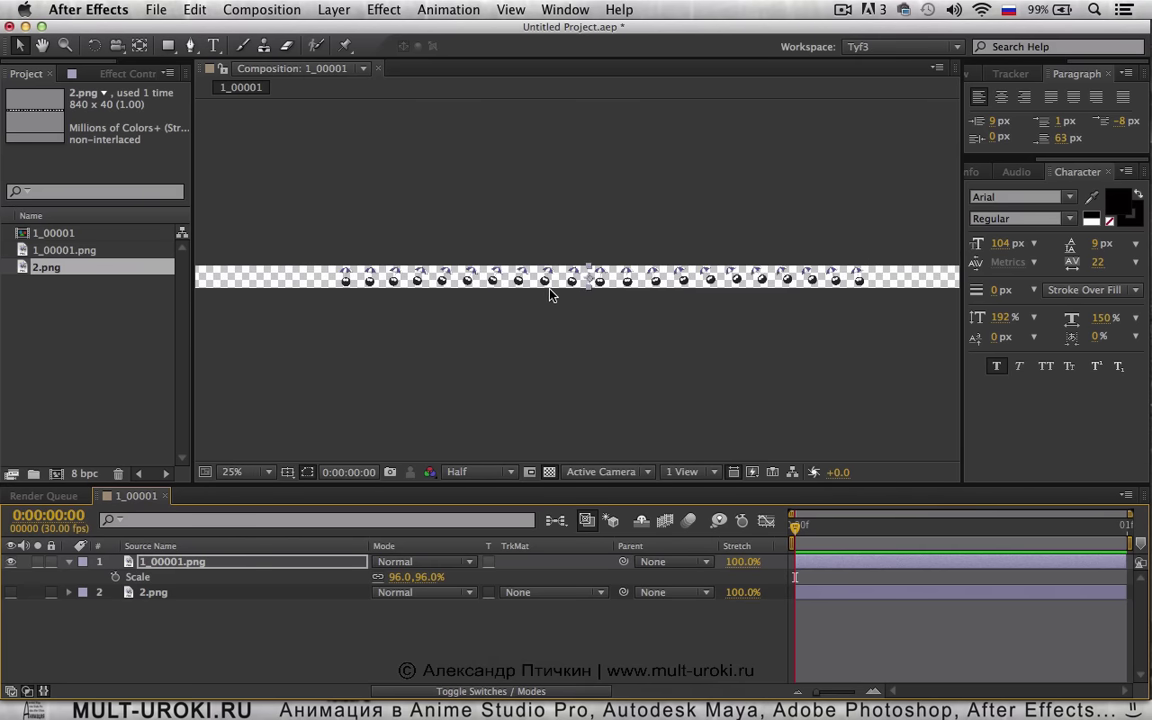
scroll(549, 294, down, 1)
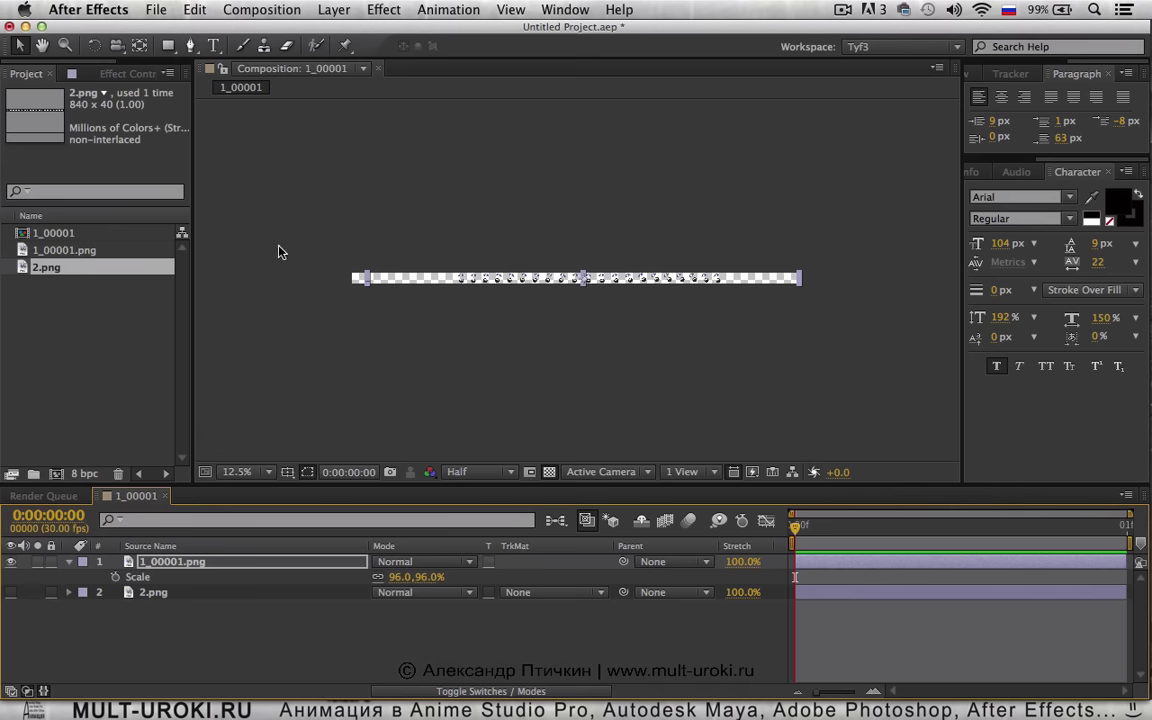
click(237, 472)
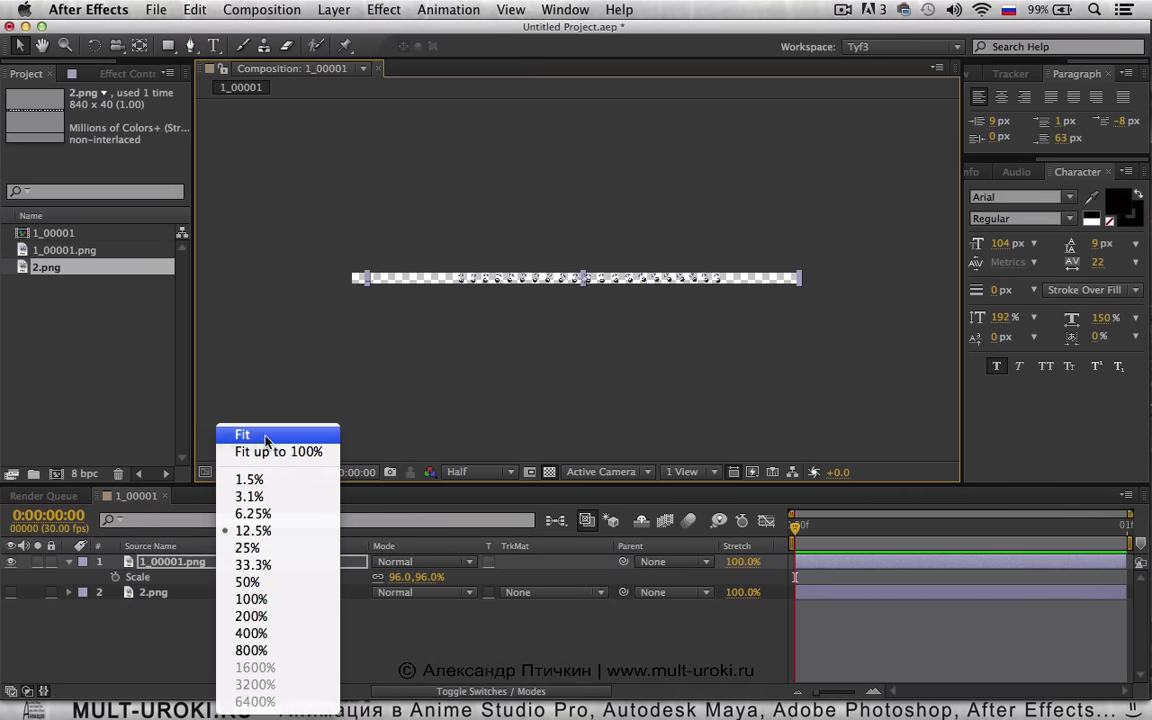
click(275, 433)
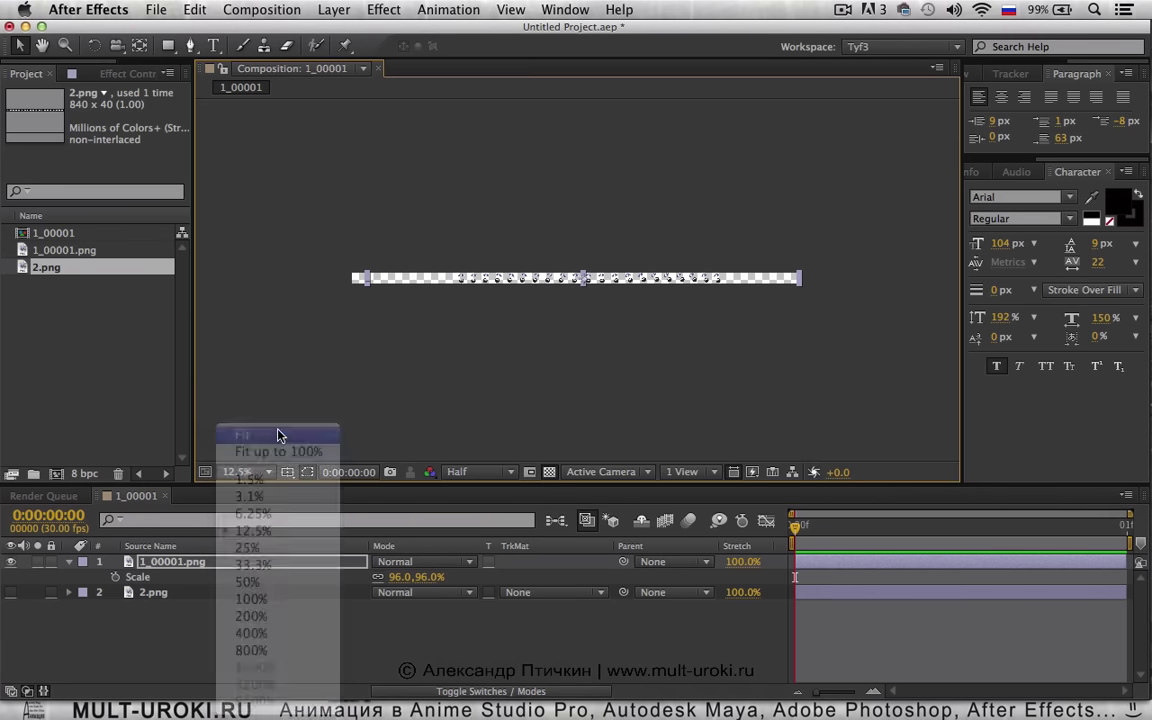
Compare the sprite row against the plain black background and the transparency grid, leaving the grid on
click(549, 473)
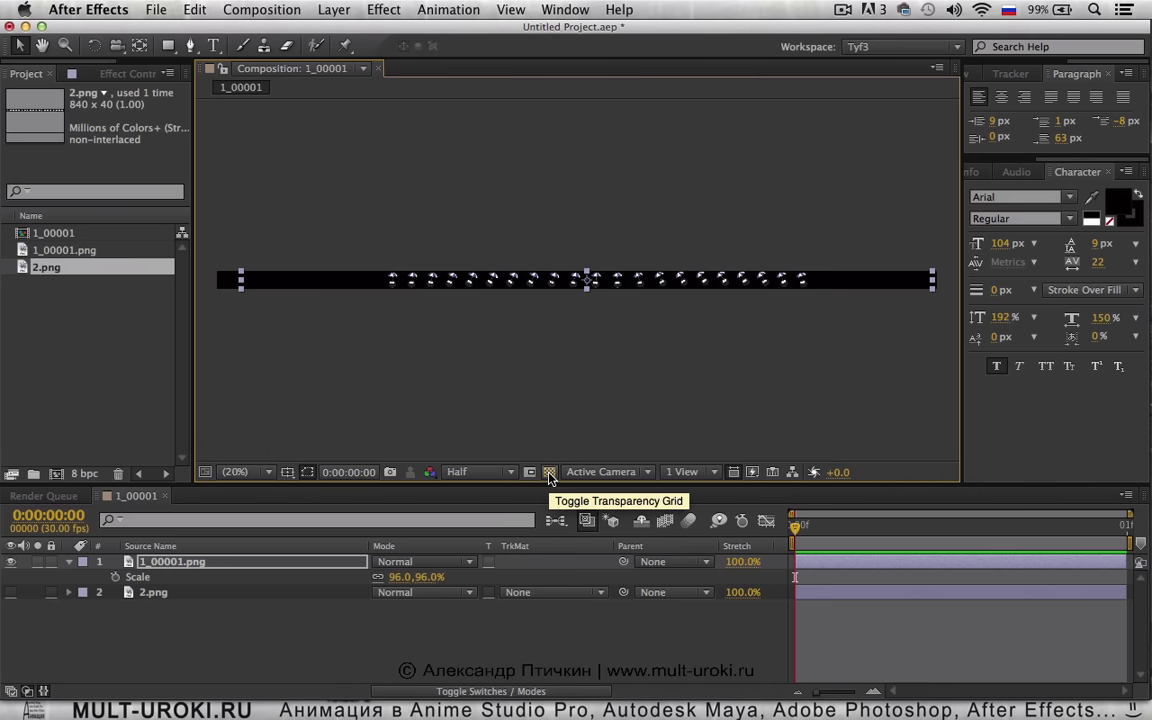
click(549, 473)
click(549, 473)
click(549, 473)
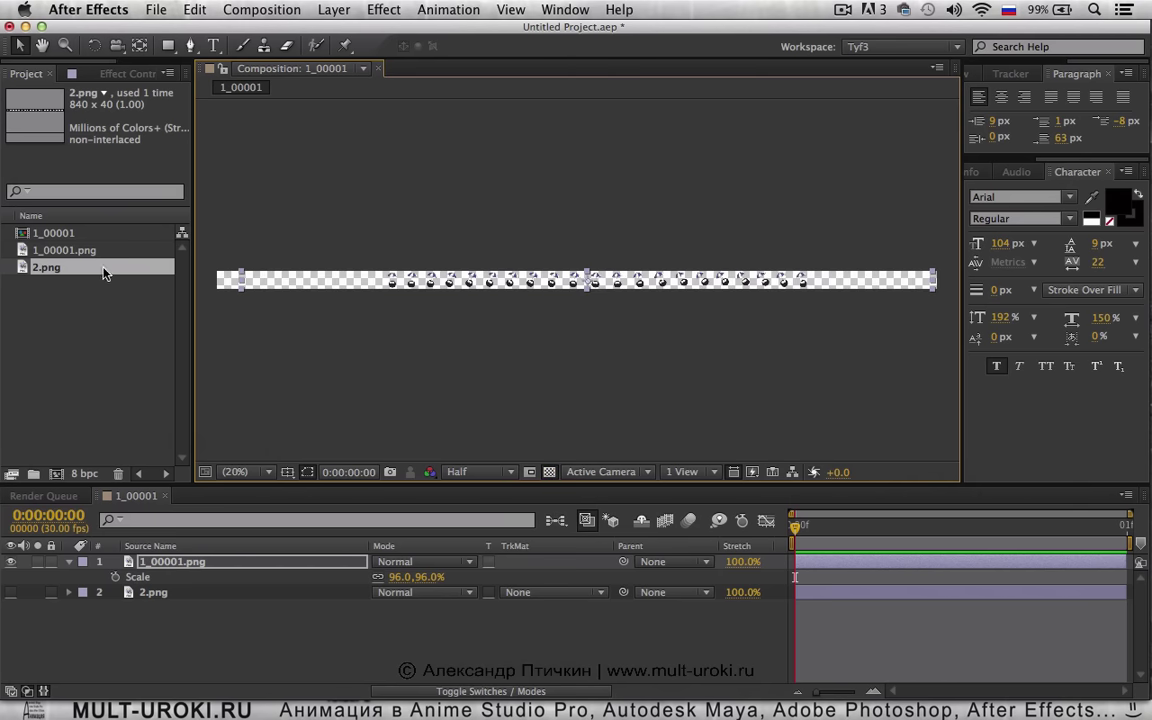
Try reducing the width of the 1_00001 composition to 3000 px in its composition settings
click(70, 234)
right_click(70, 236)
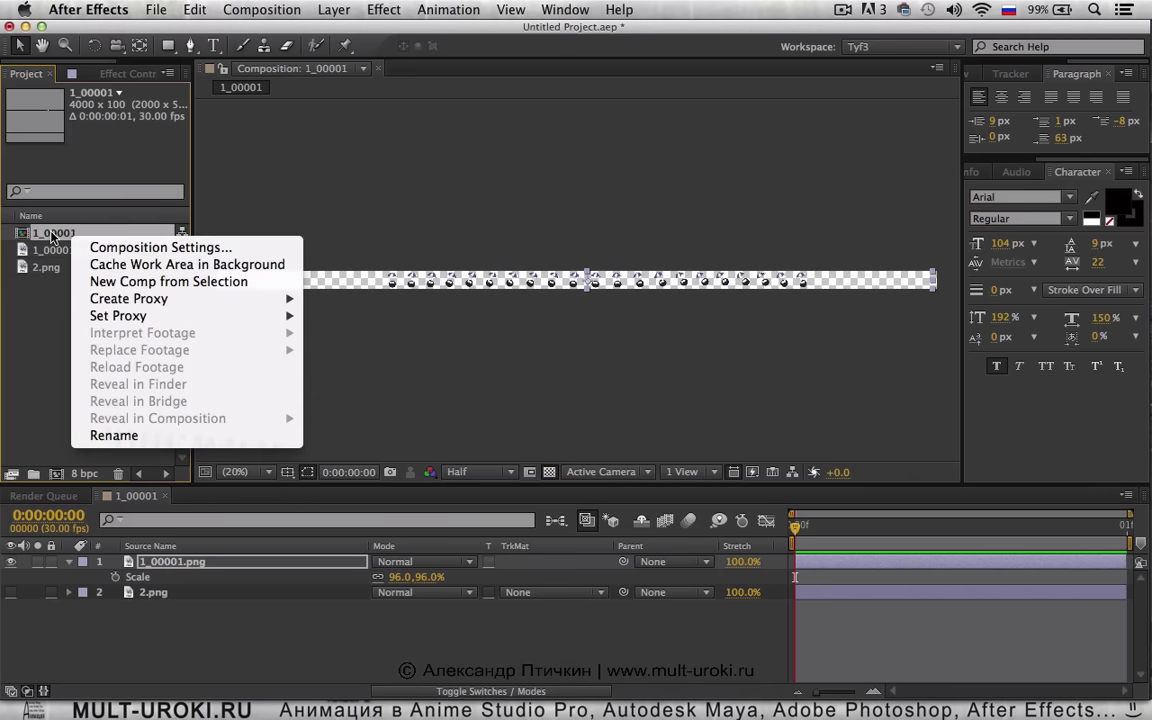
mouse_move(186, 305)
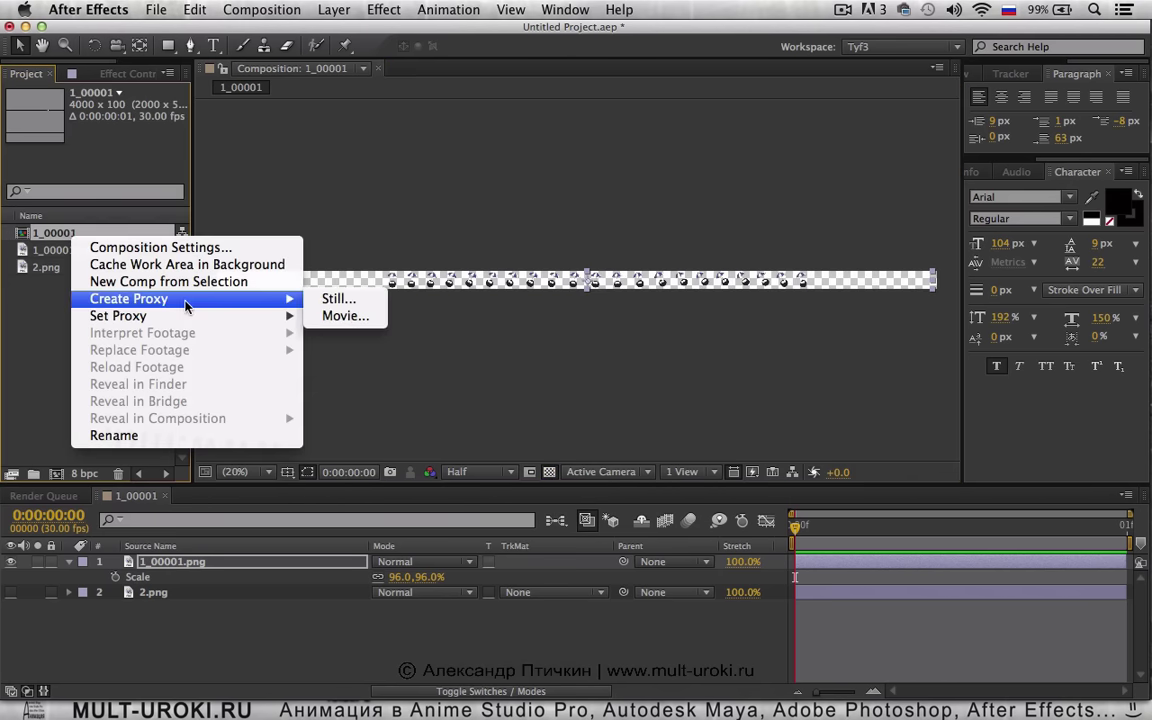
click(229, 248)
drag(330, 287, 490, 398)
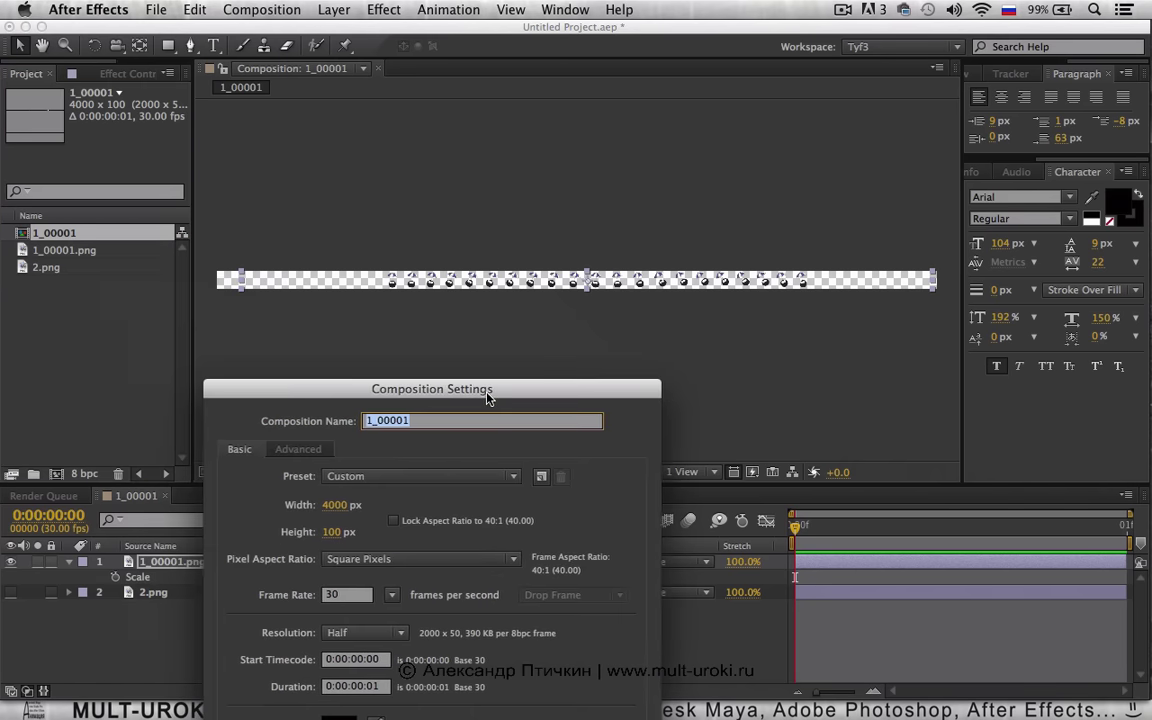
drag(302, 505, 338, 506)
click(338, 507)
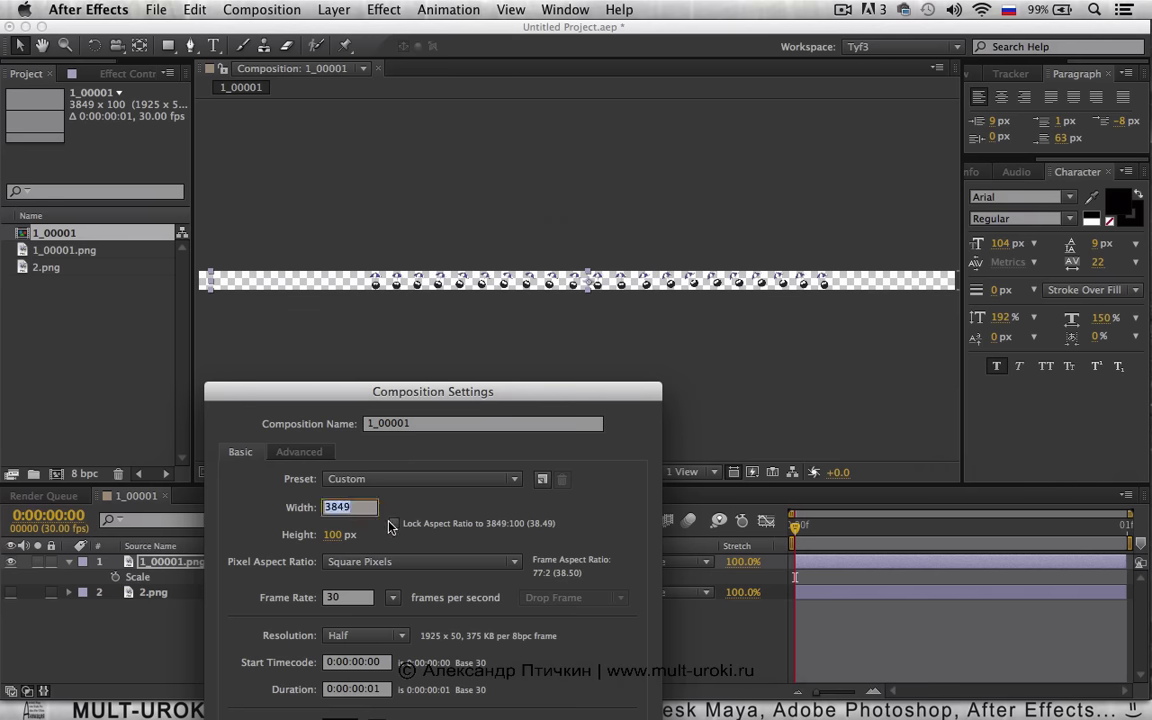
text(300)
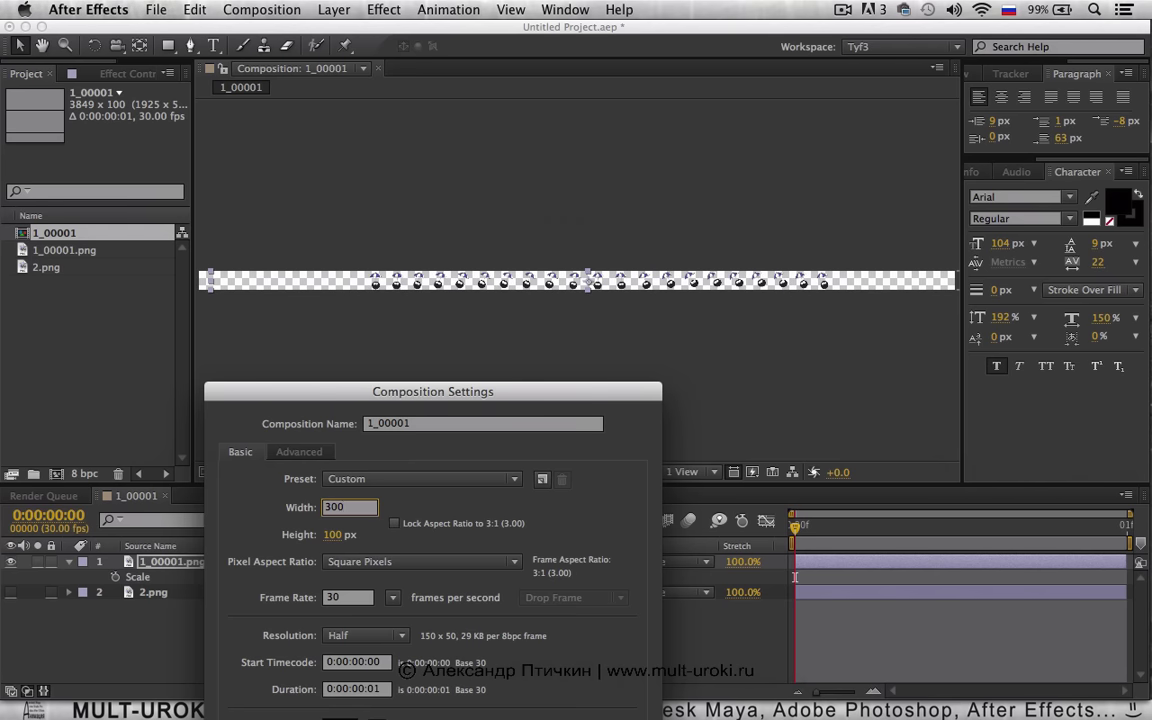
text(0)
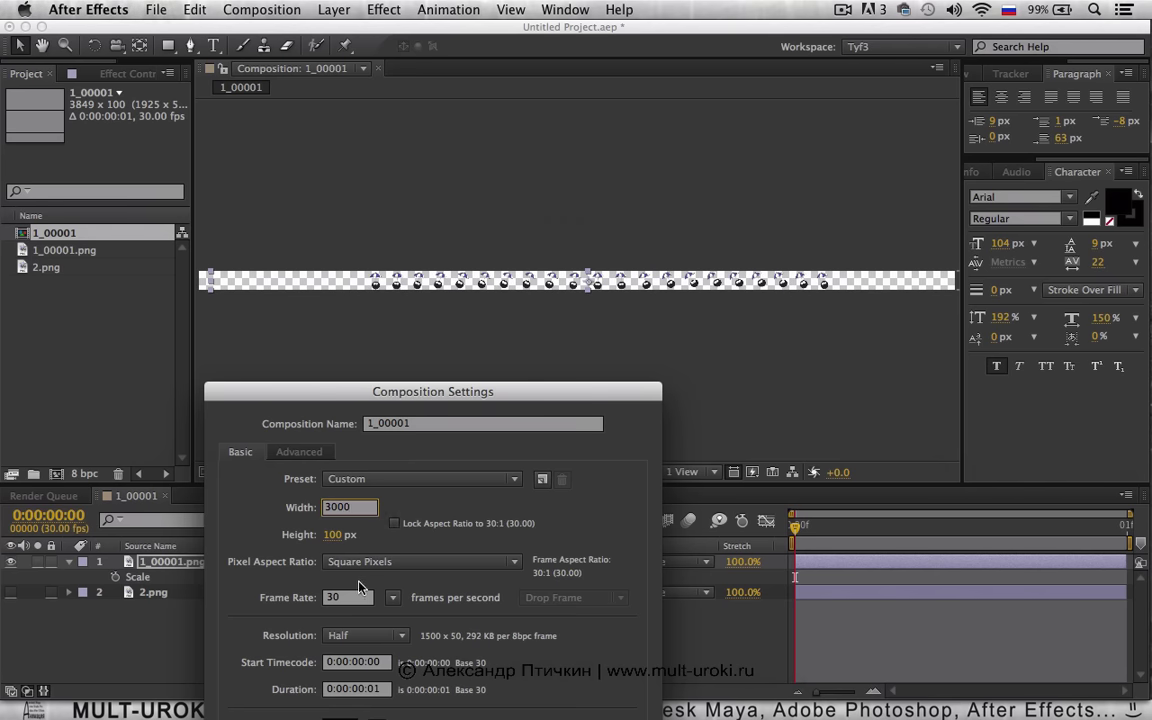
click(333, 535)
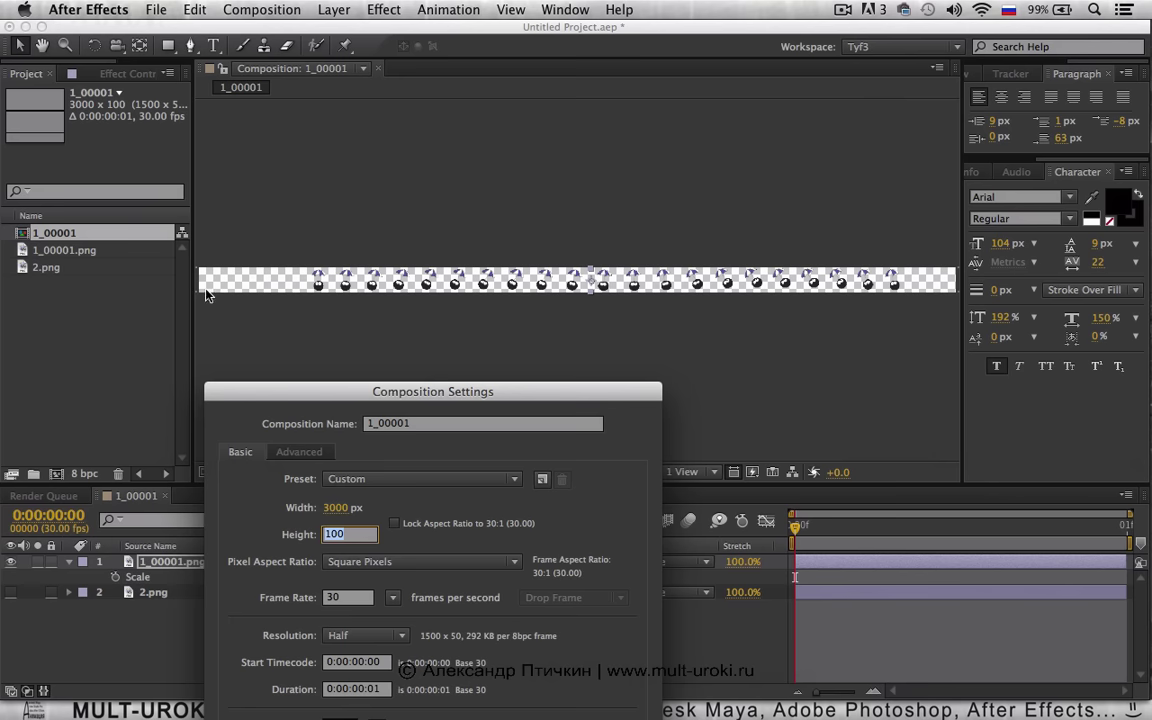
click(341, 508)
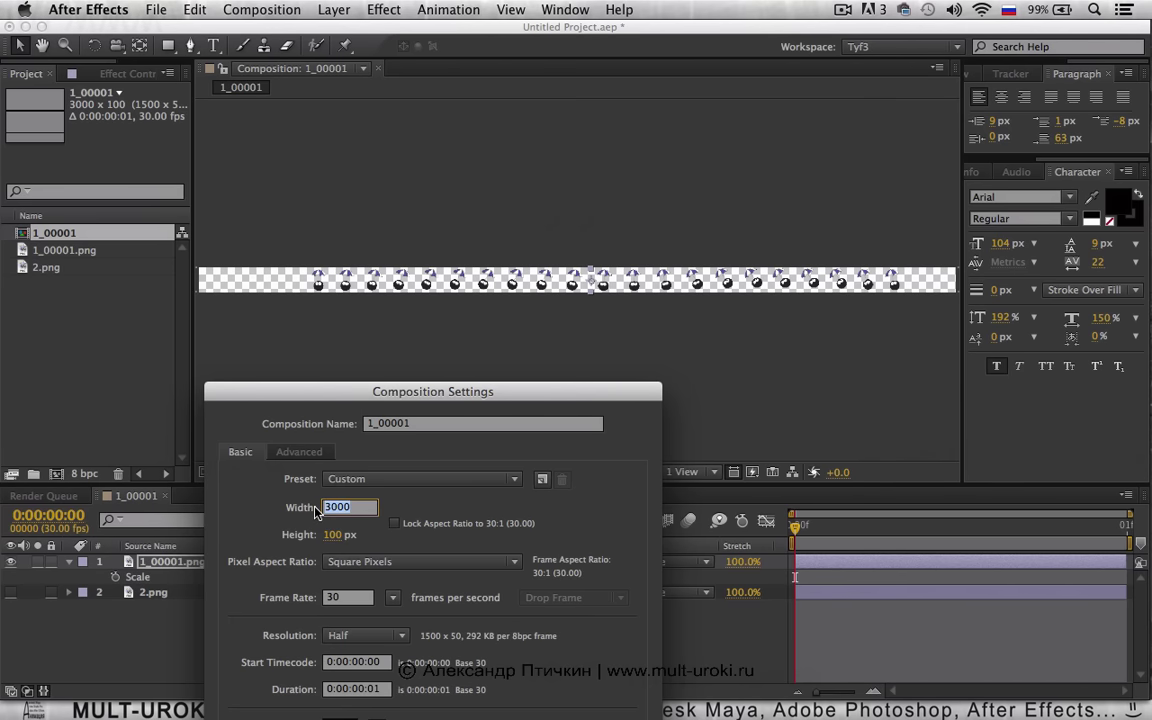
text(200)
key(Return)
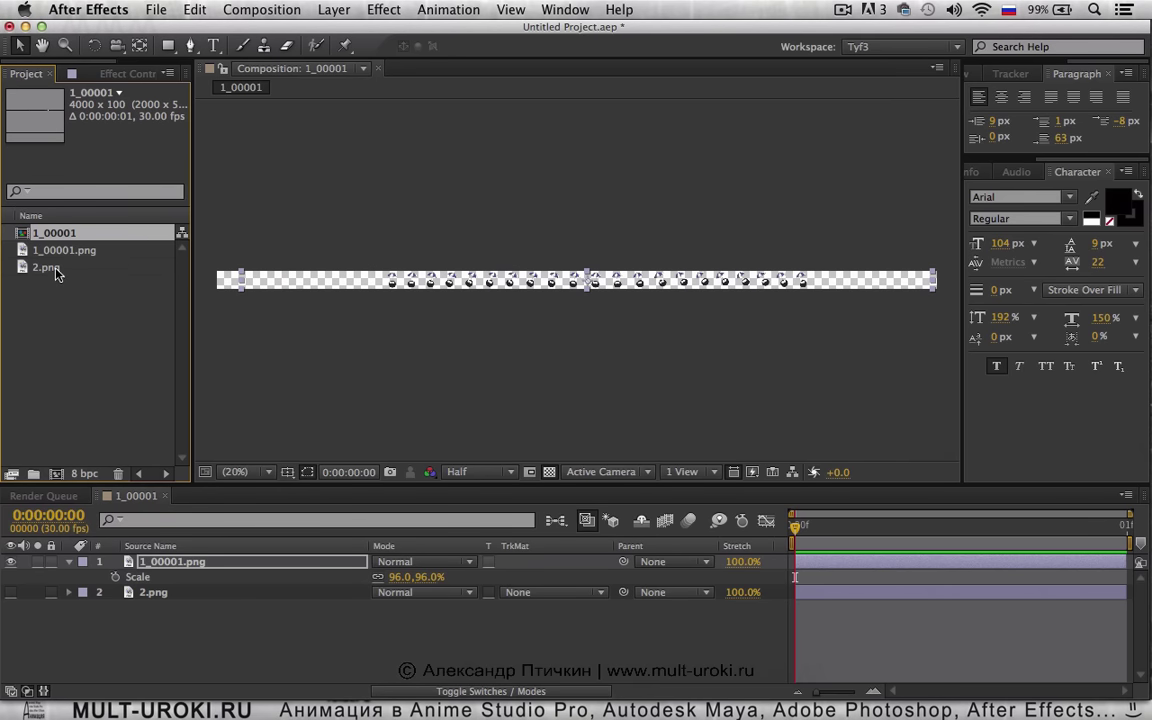
Set the width of the 1_00001 composition to 2000 px in its composition settings
right_click(55, 232)
click(125, 244)
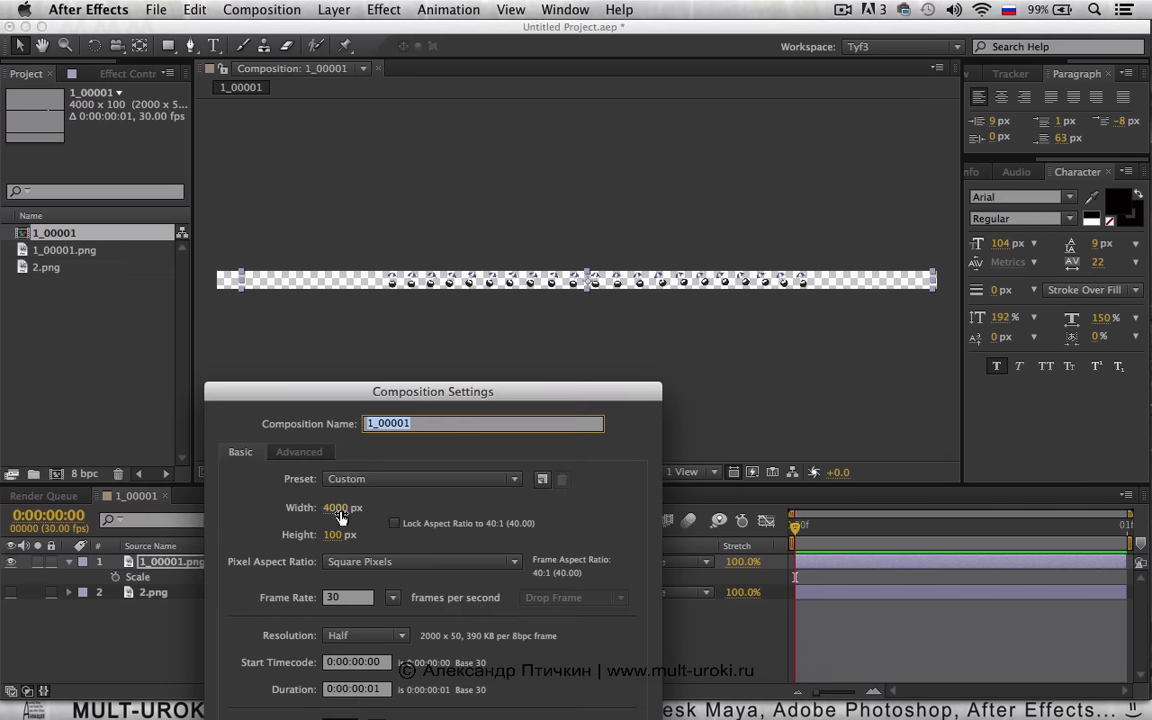
click(336, 507)
text(2000)
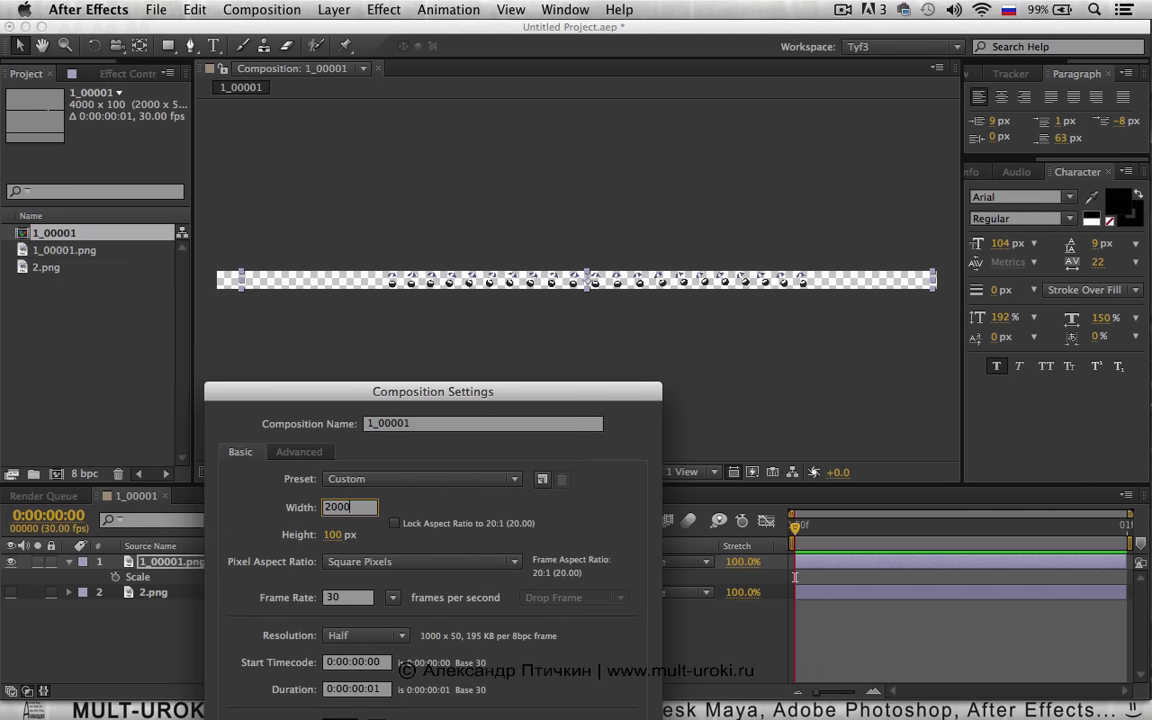
key(Return)
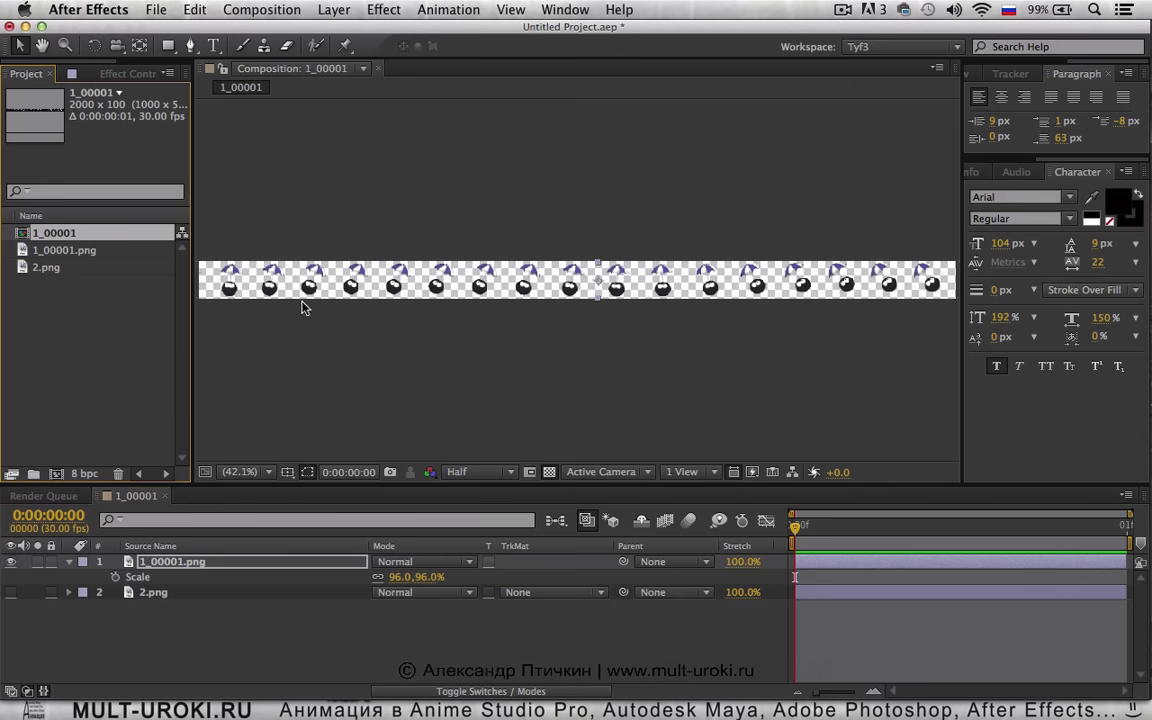
Preview a width of 1900 px for the 1_00001 composition and return it to 2000 px
right_click(113, 238)
click(150, 248)
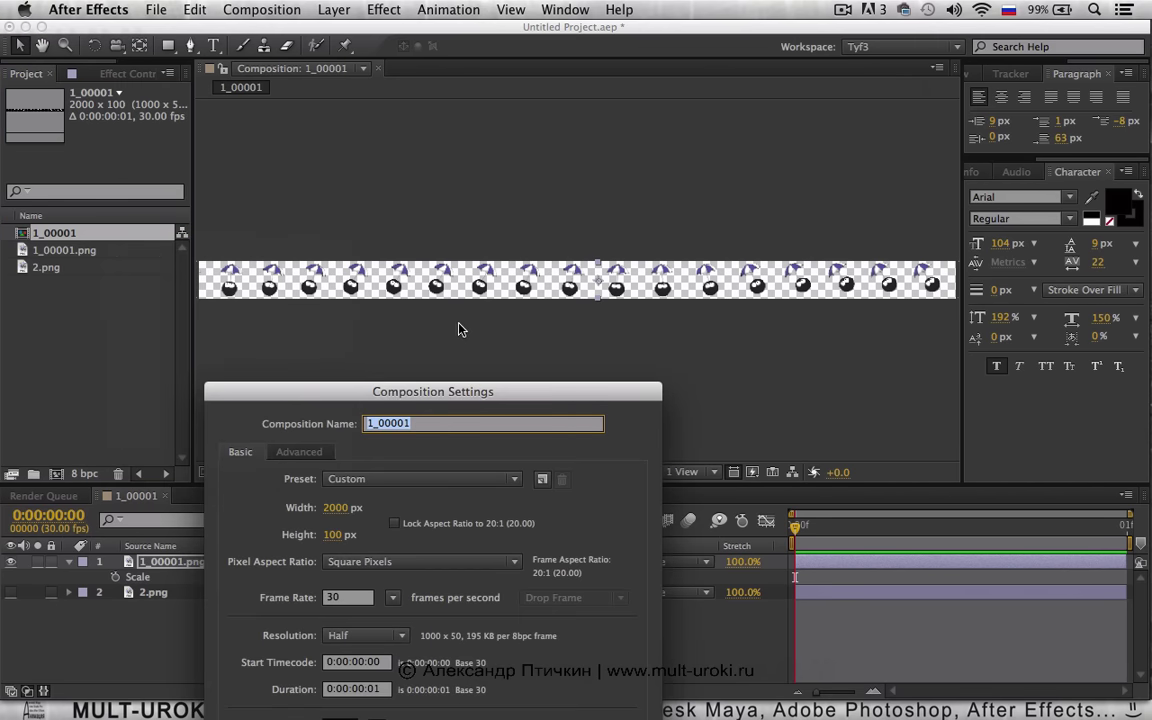
click(335, 510)
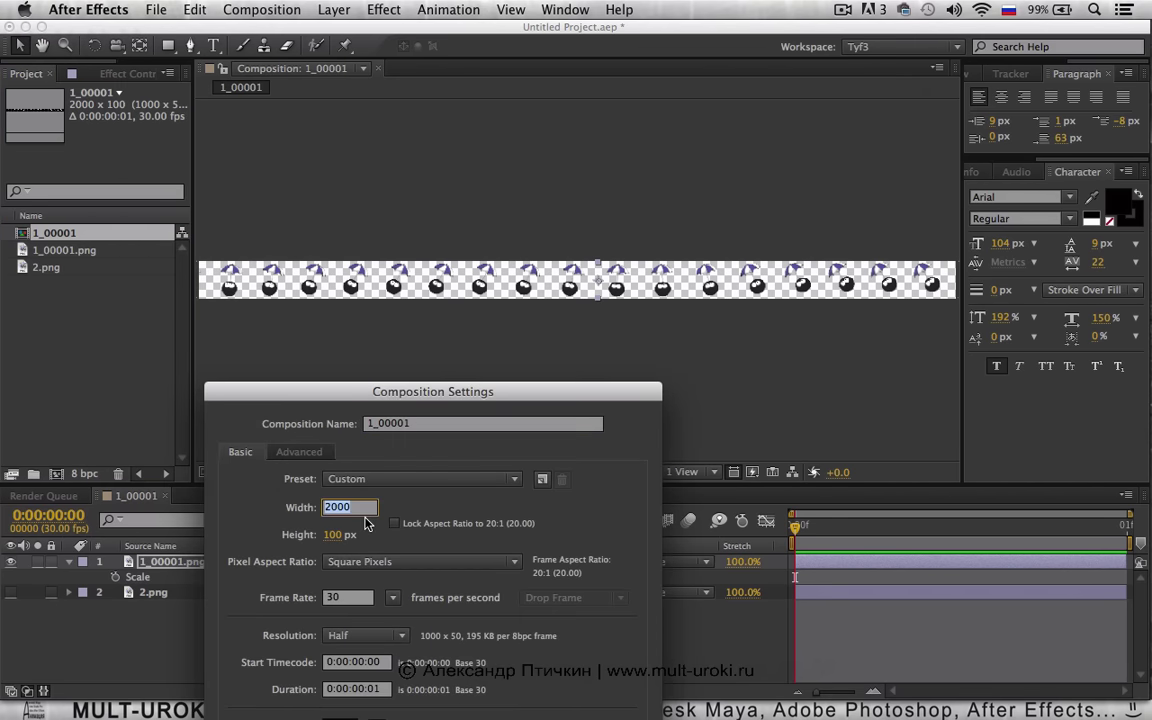
text(1900)
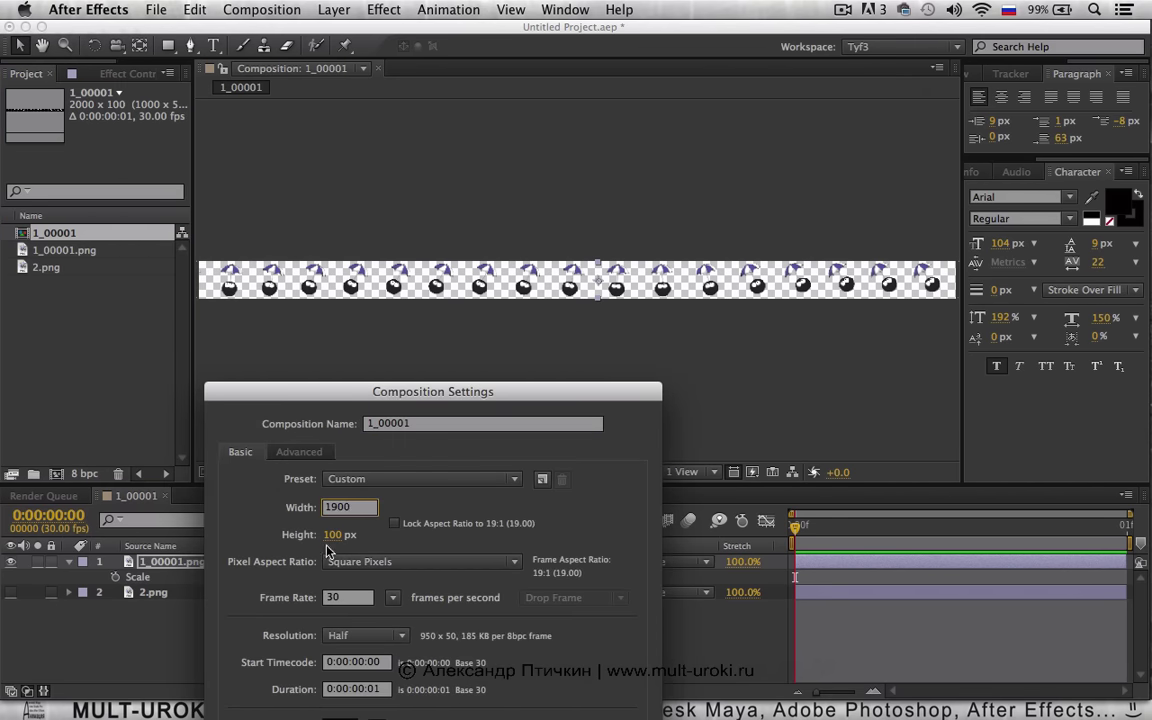
click(334, 536)
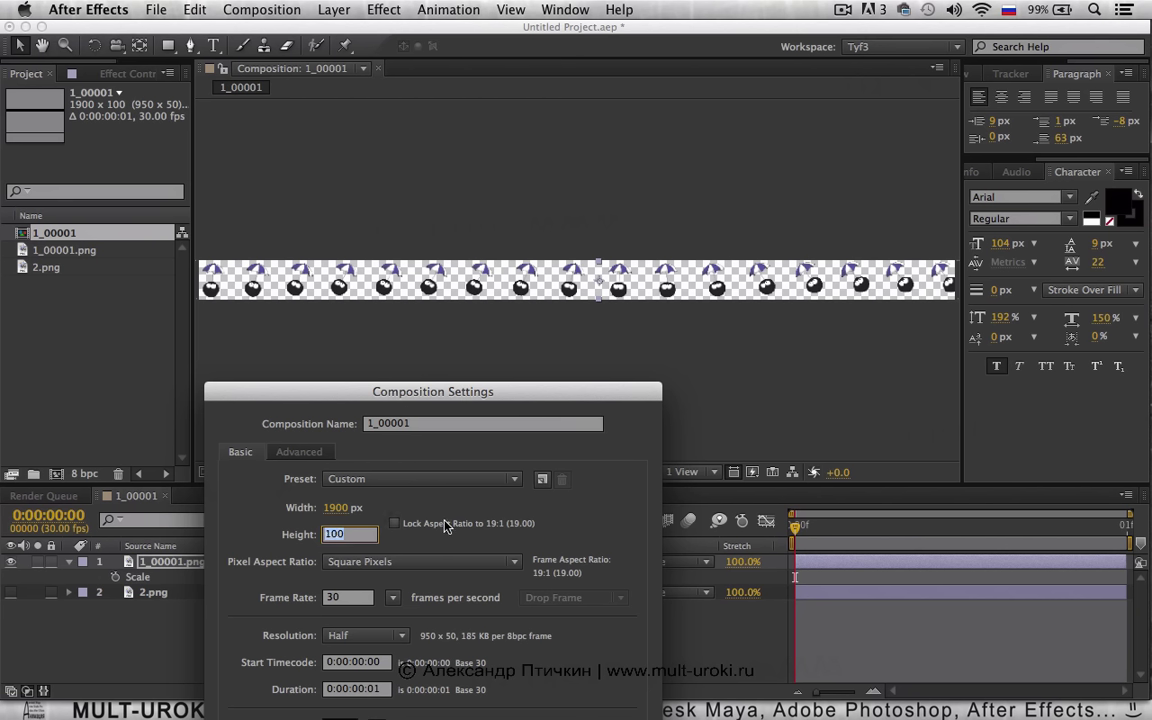
click(337, 508)
text(2000)
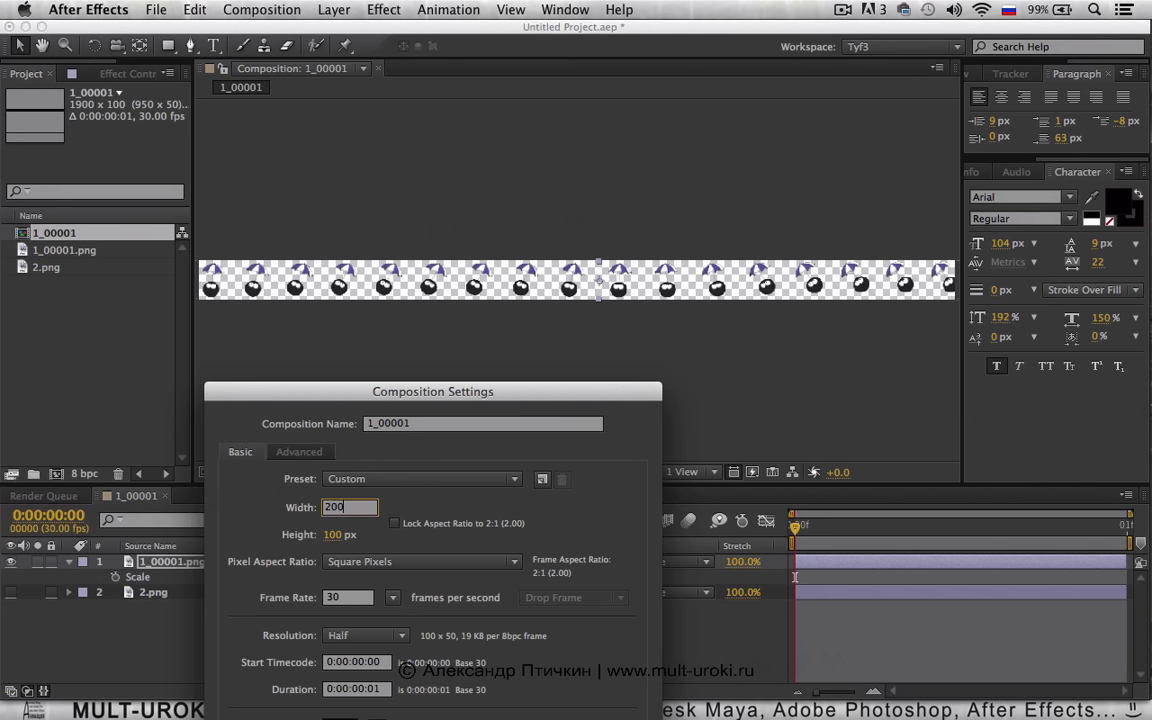
Try a height of 80 px for the 1_00001 composition and undo the change
click(333, 537)
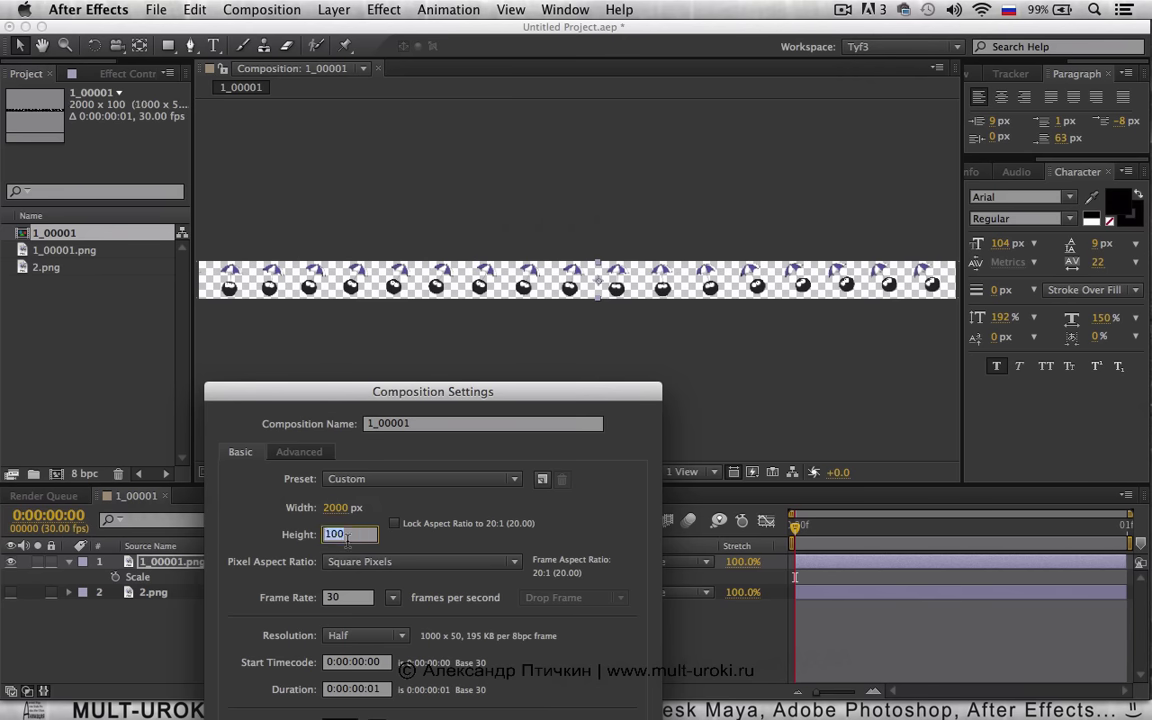
text(8)
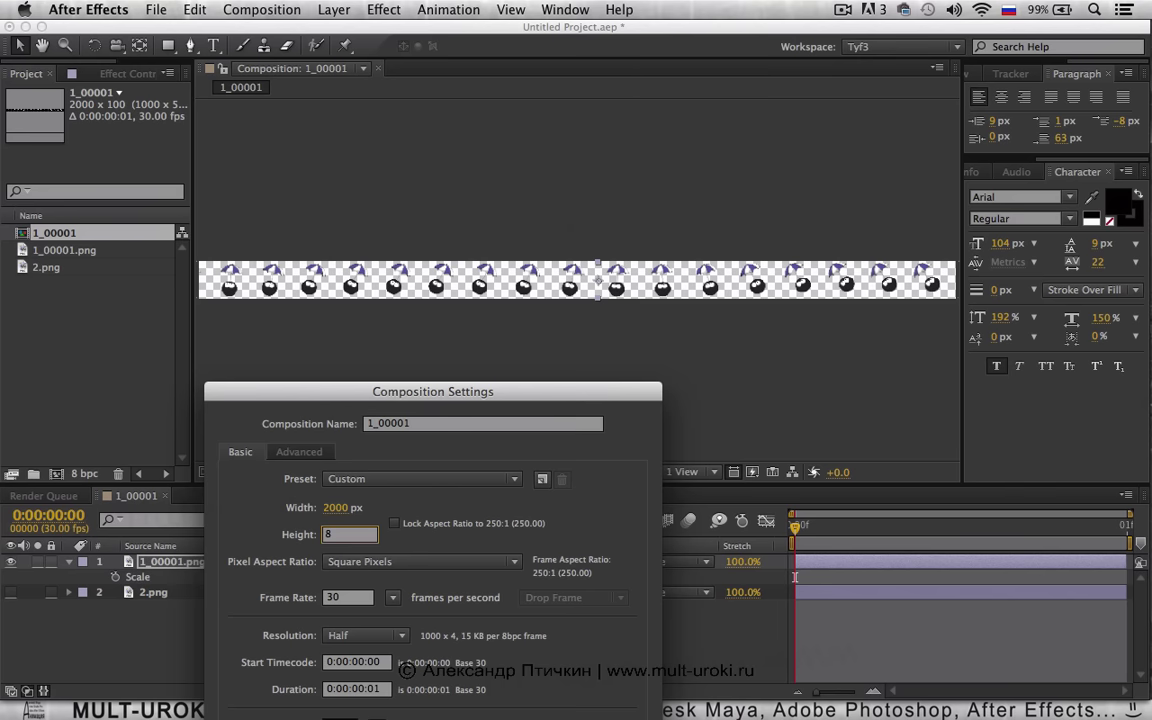
text(0)
key(Return)
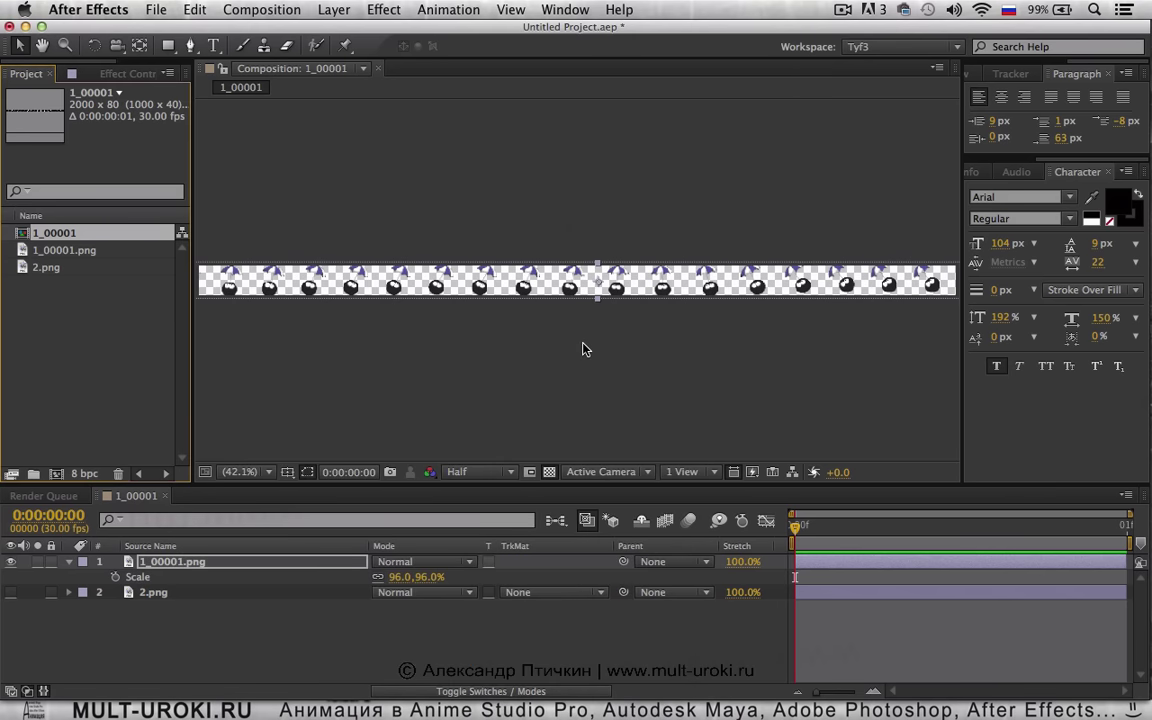
key(super+z)
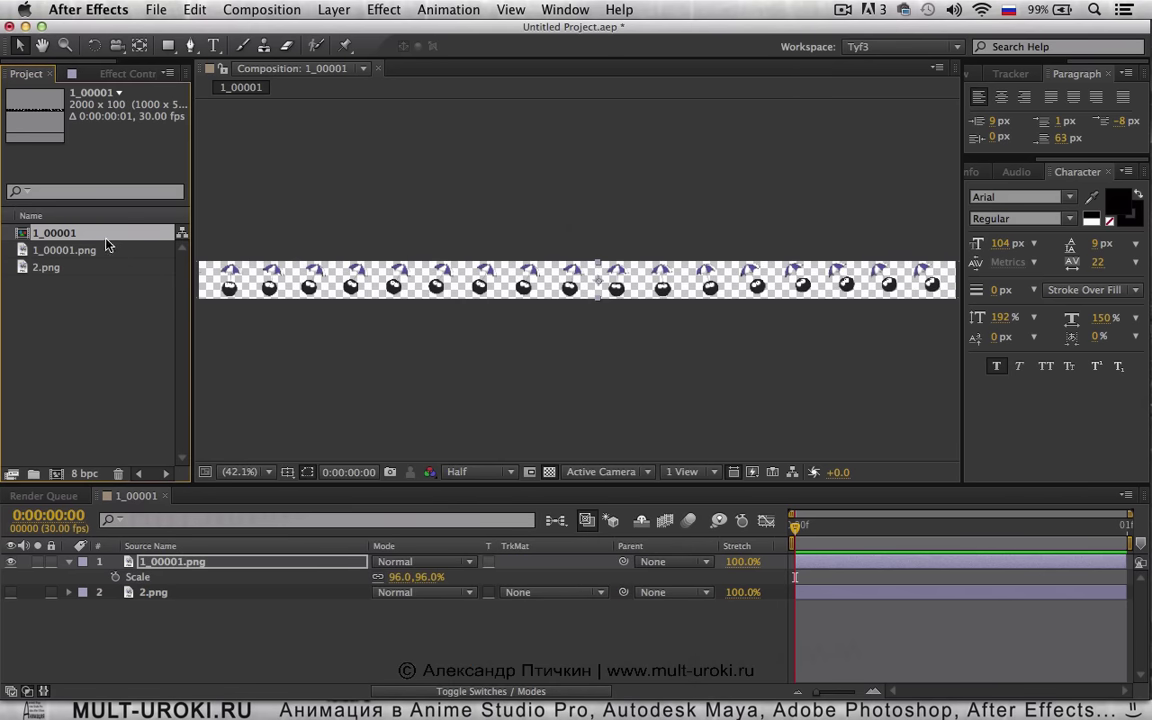
Set the height of the 1_00001 composition to 90 px and check how the umbrella sprites fit inside it
right_click(106, 238)
click(239, 251)
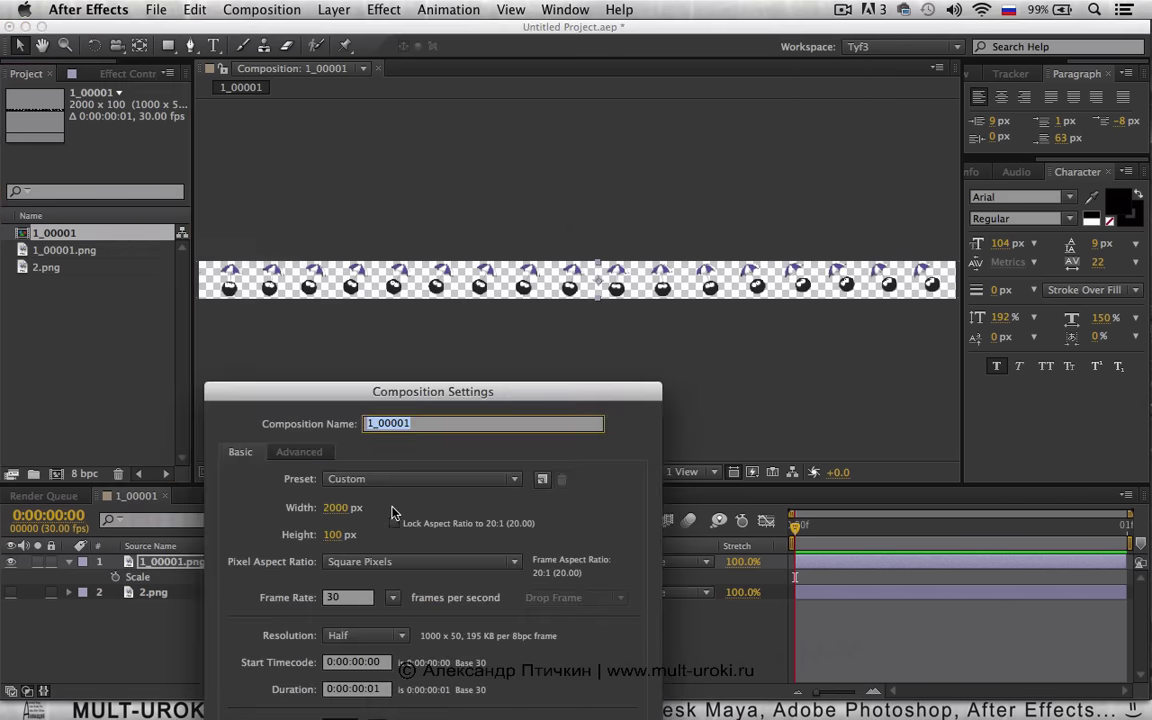
click(333, 535)
text(90)
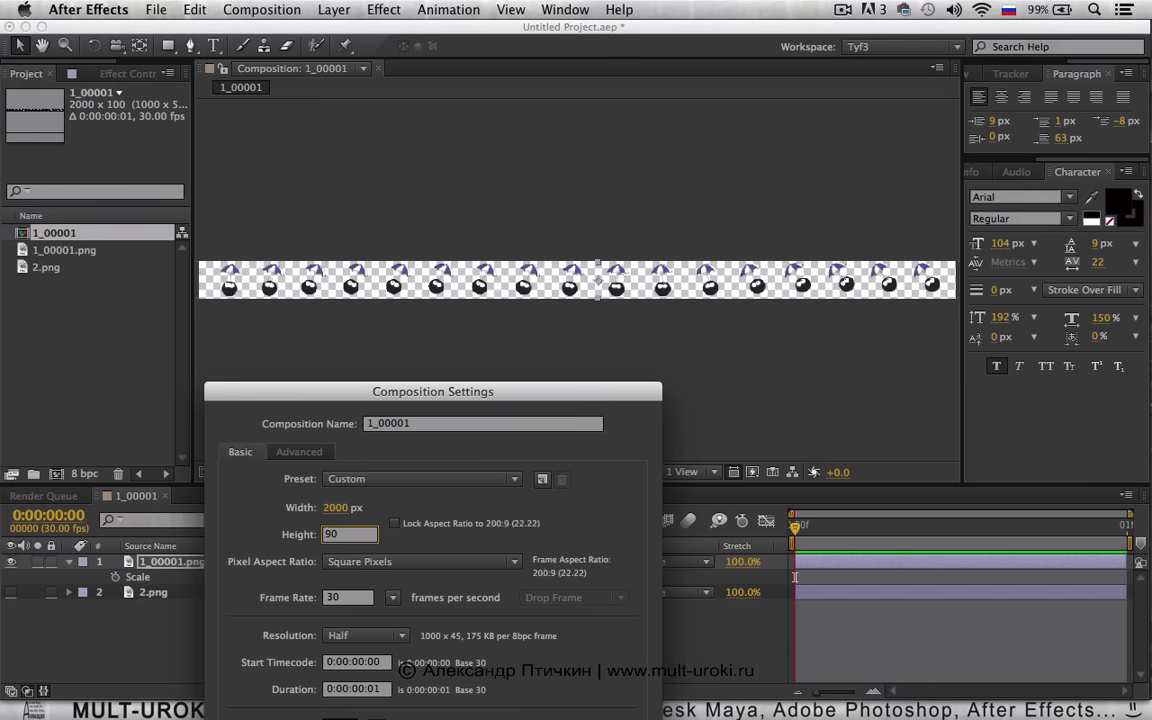
key(Return)
scroll(500, 310, down, 4)
scroll(508, 314, up, 4)
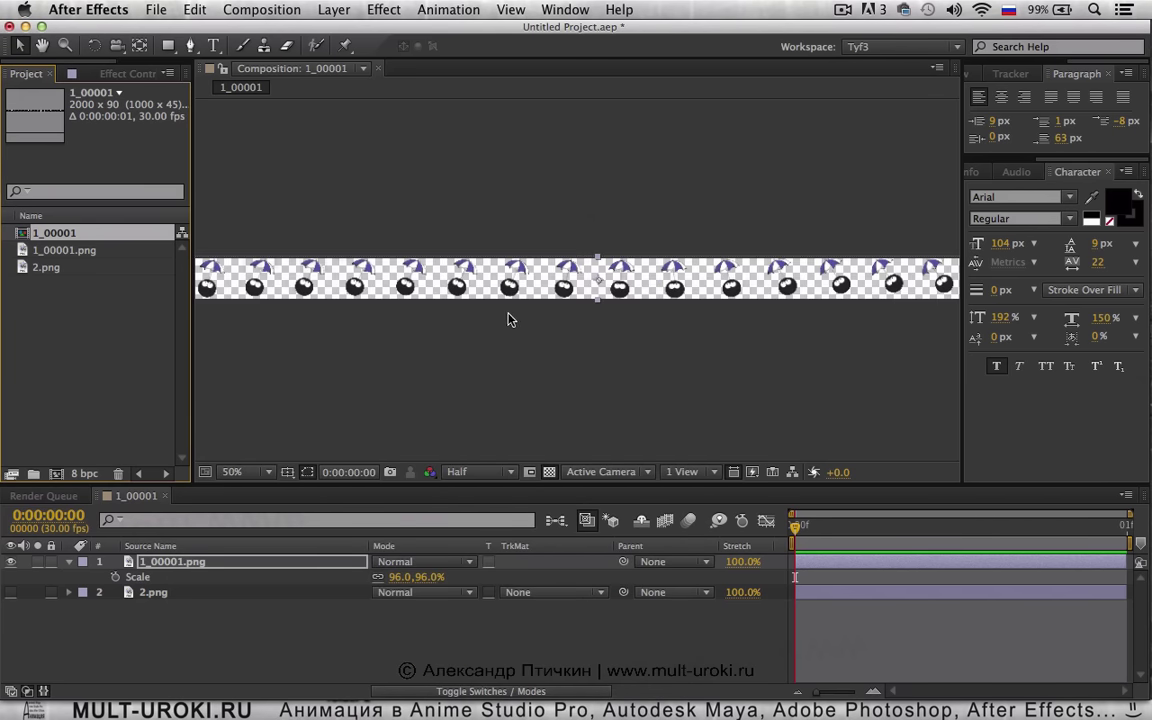
Examine the start of the umbrella sprite row up close, checking its spacing and edges against the 1_00001 composition frame
right_click(451, 323)
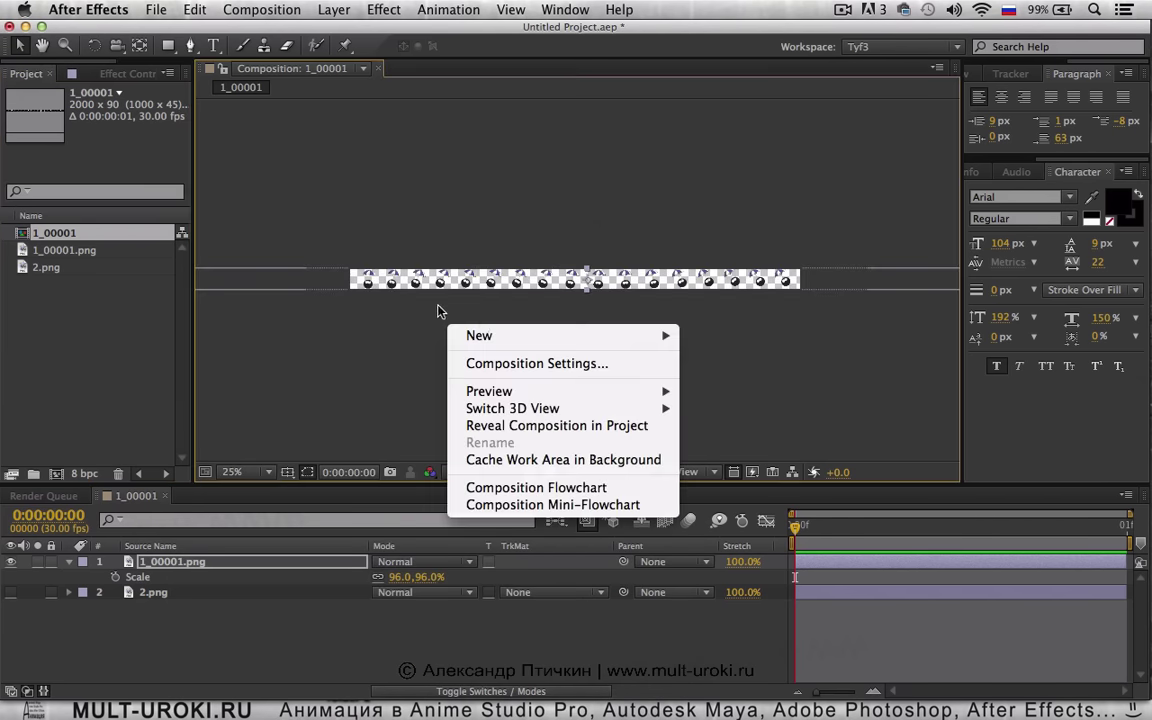
key(Escape)
scroll(416, 320, down, 6)
scroll(417, 321, up, 6)
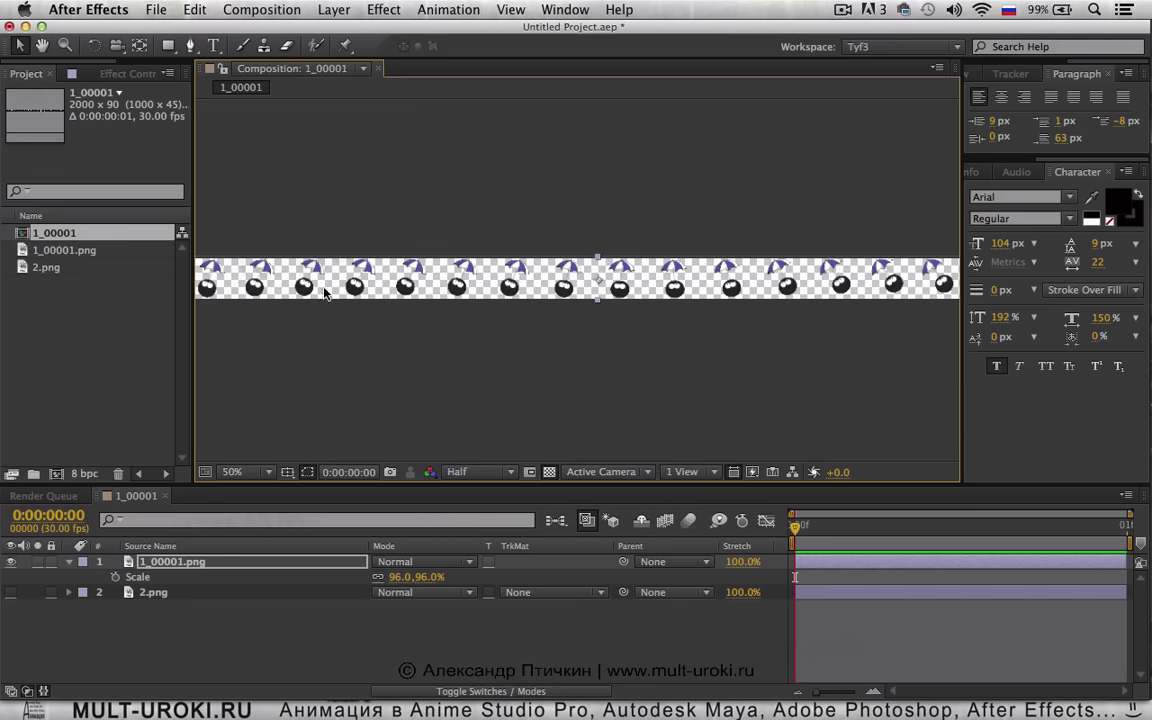
key(space)
drag(322, 280, 602, 278)
scroll(531, 284, up, 3)
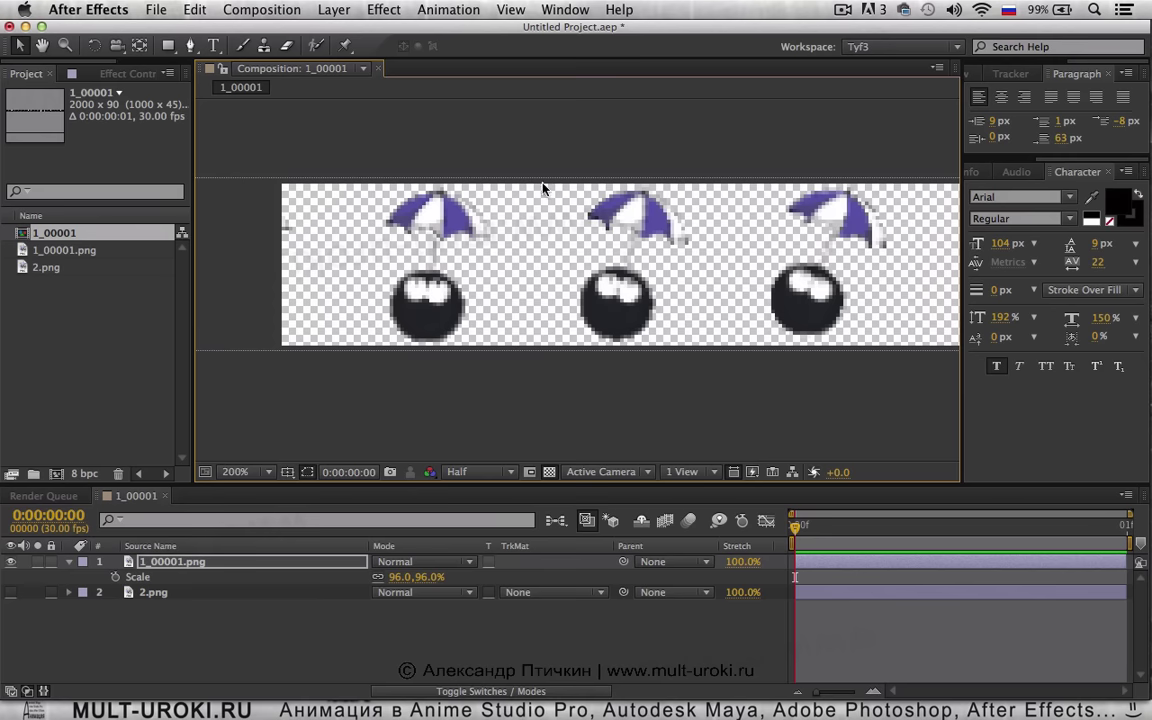
scroll(553, 314, up, 1)
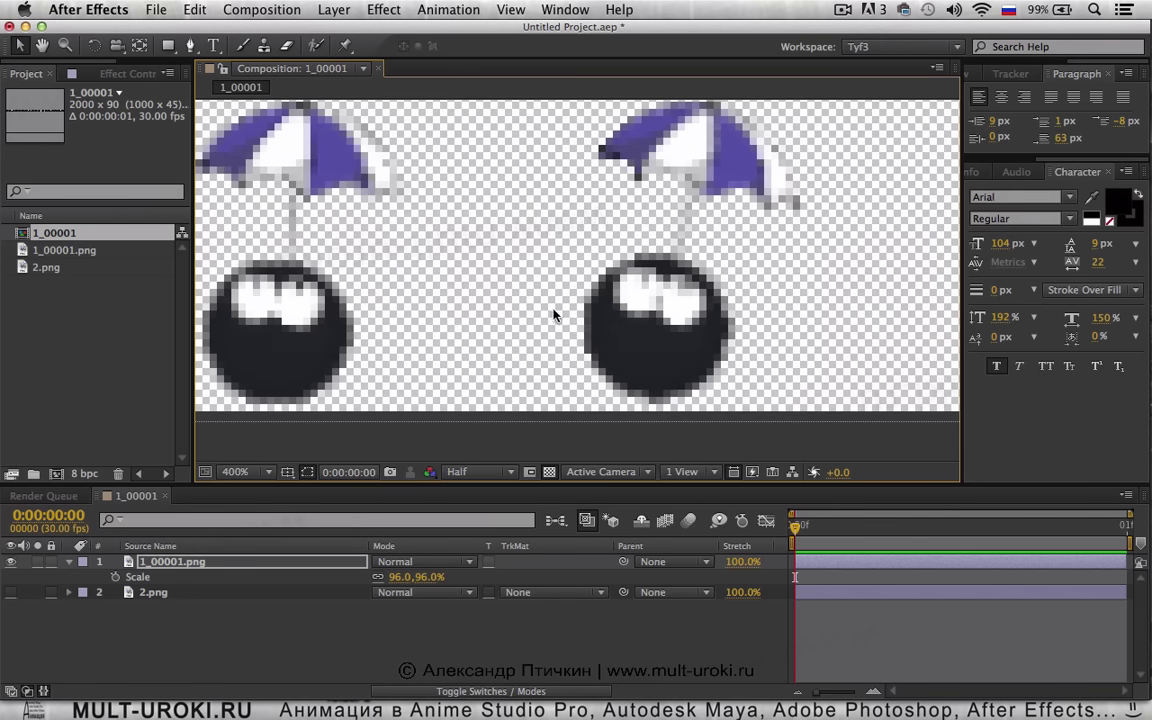
scroll(553, 314, down, 4)
key(space)
drag(705, 255, 635, 264)
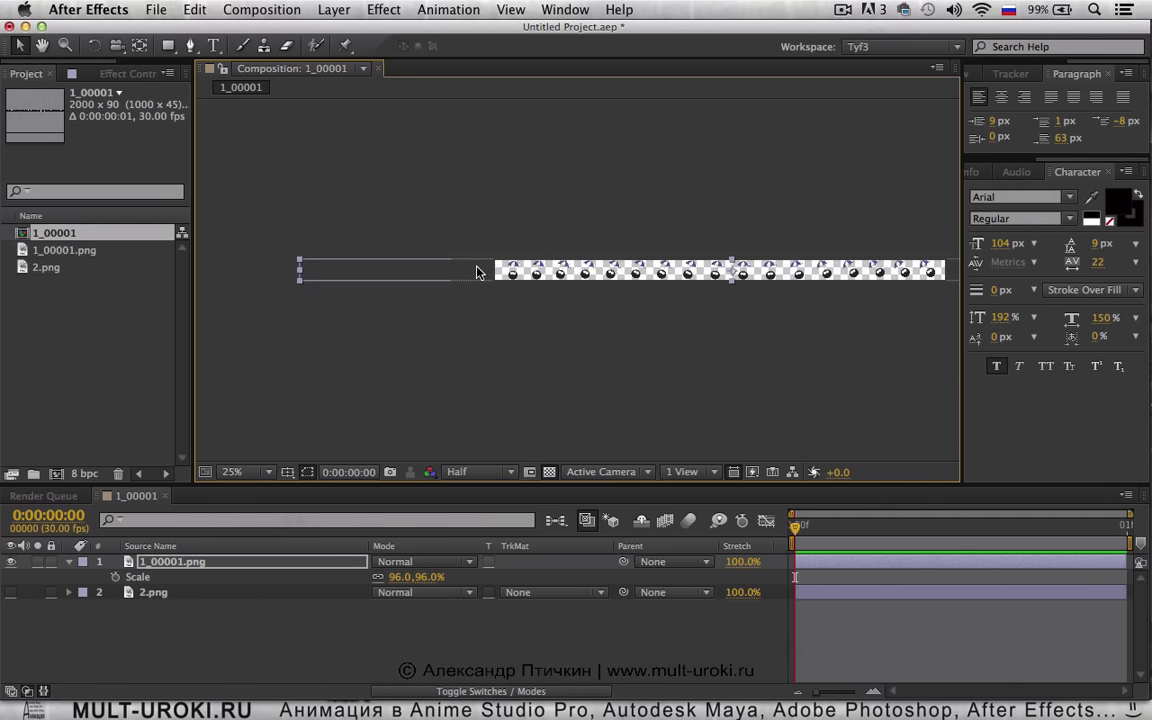
scroll(504, 275, up, 4)
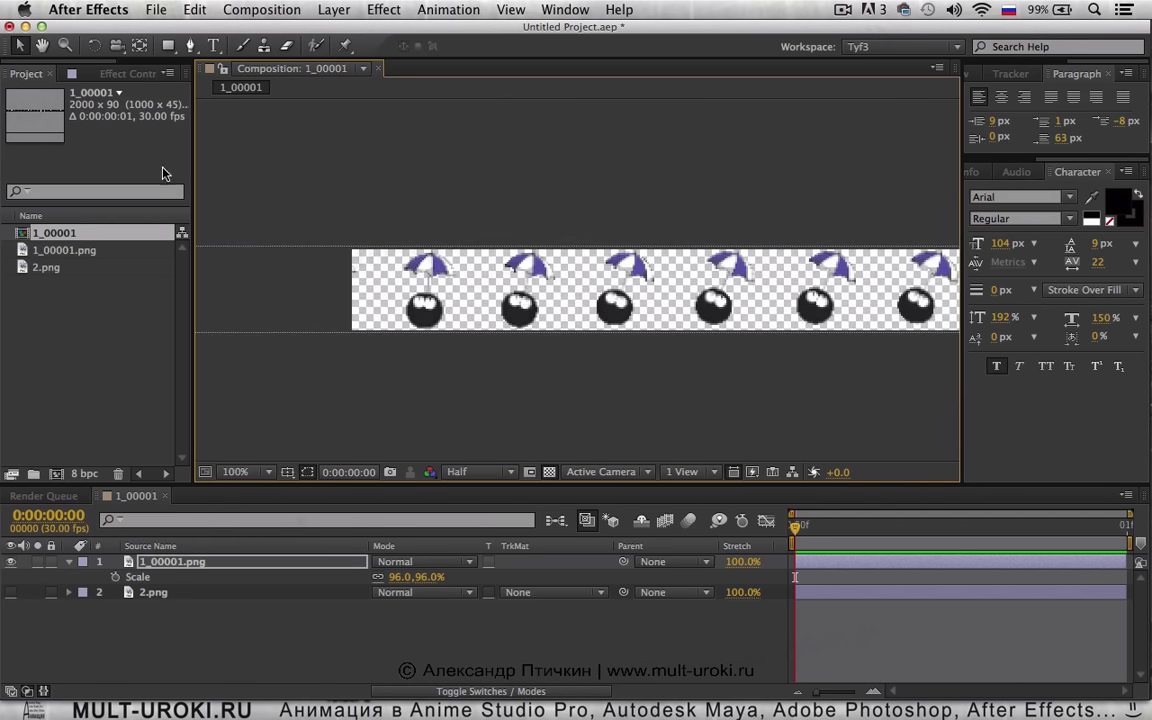
click(42, 46)
drag(566, 300, 523, 301)
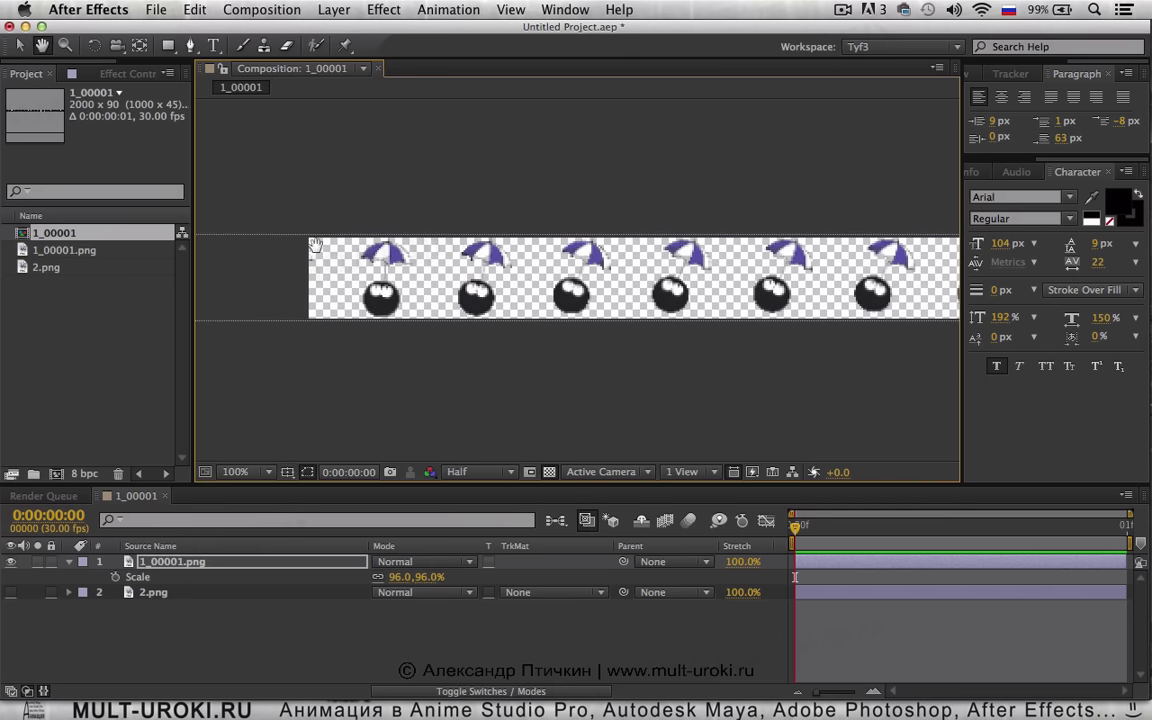
click(20, 45)
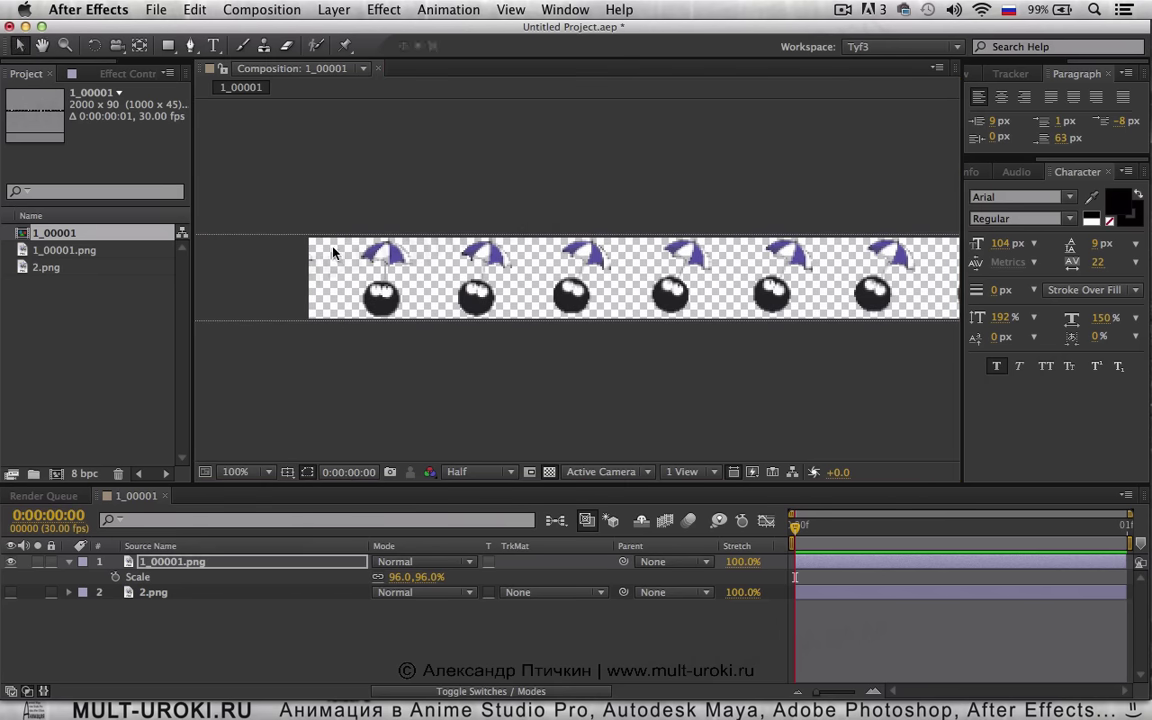
Shift the umbrella sprite row horizontally so that a complete first character sits close to the composition's left edge
click(374, 300)
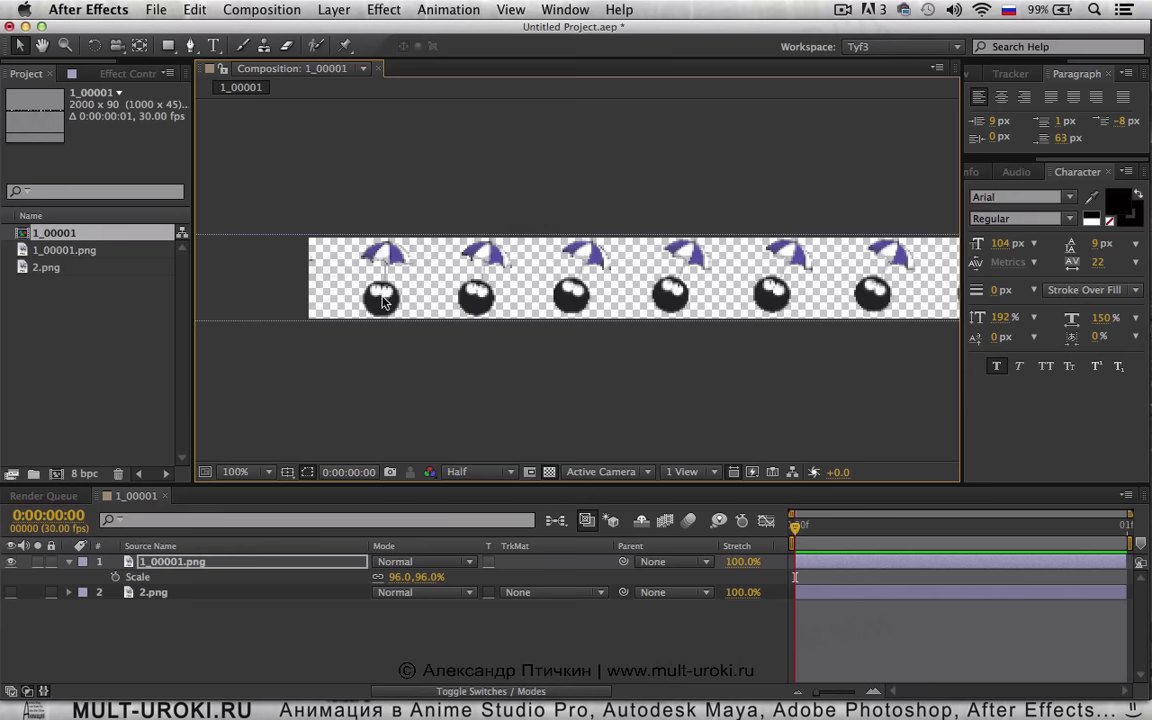
drag(383, 302, 390, 303)
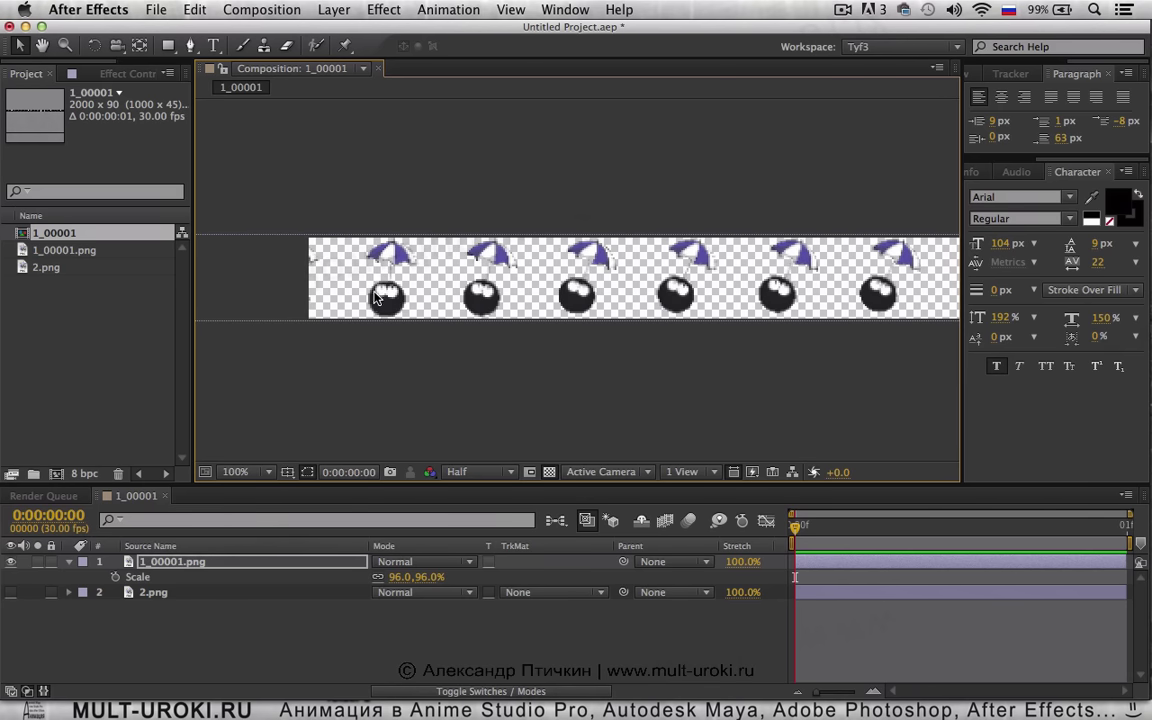
drag(379, 293, 427, 293)
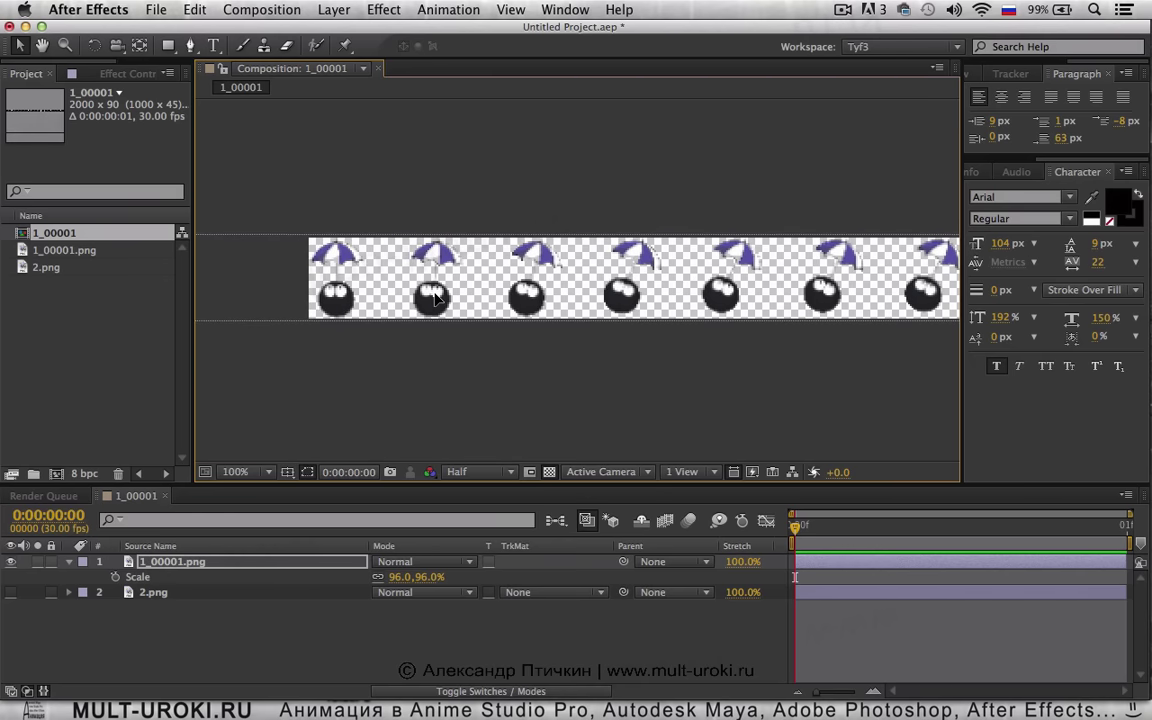
scroll(527, 292, up, 2)
scroll(532, 291, down, 2)
scroll(613, 291, down, 4)
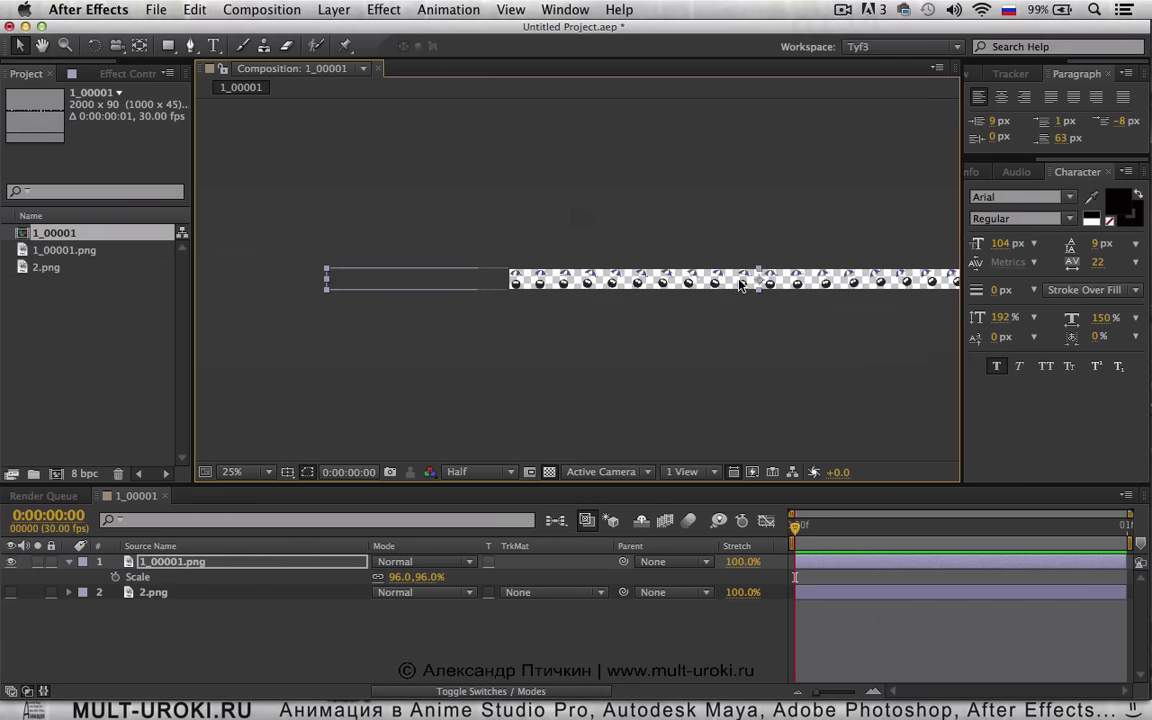
mouse_move(393, 303)
mouse_down()
mouse_move(362, 305)
mouse_move(375, 305)
mouse_up()
Set the width of the 1_00001 composition to 2200 px and reposition the sprite row inside it
right_click(65, 241)
click(75, 252)
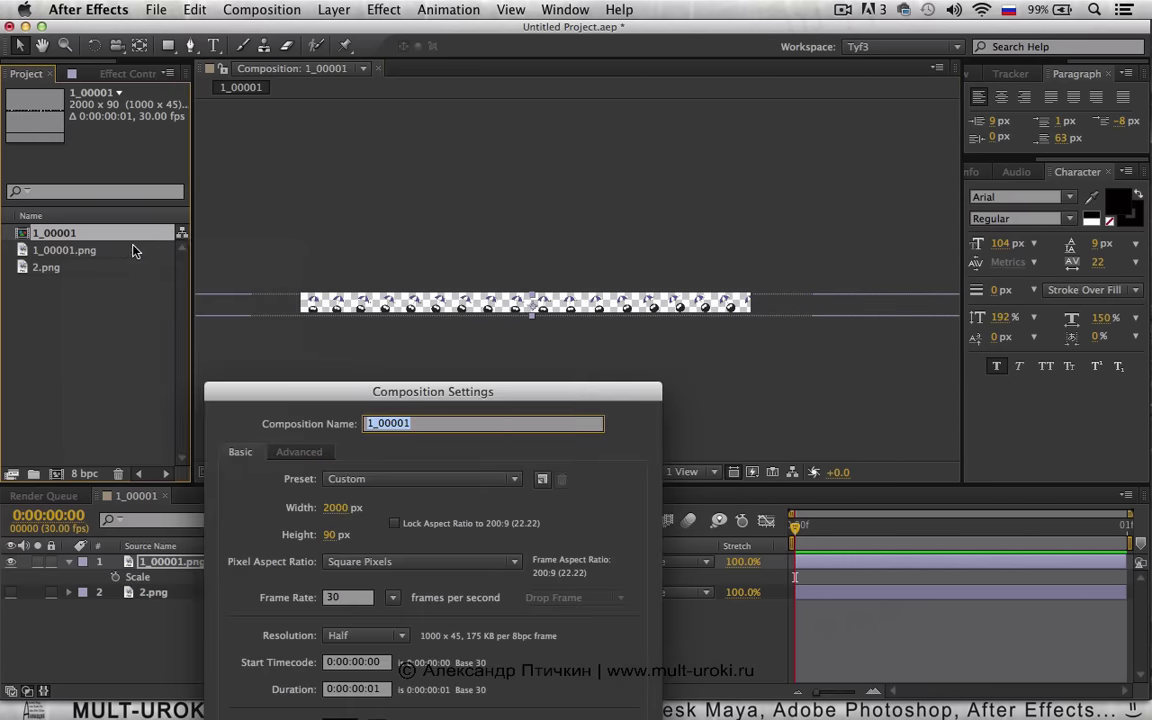
click(336, 508)
text(200)
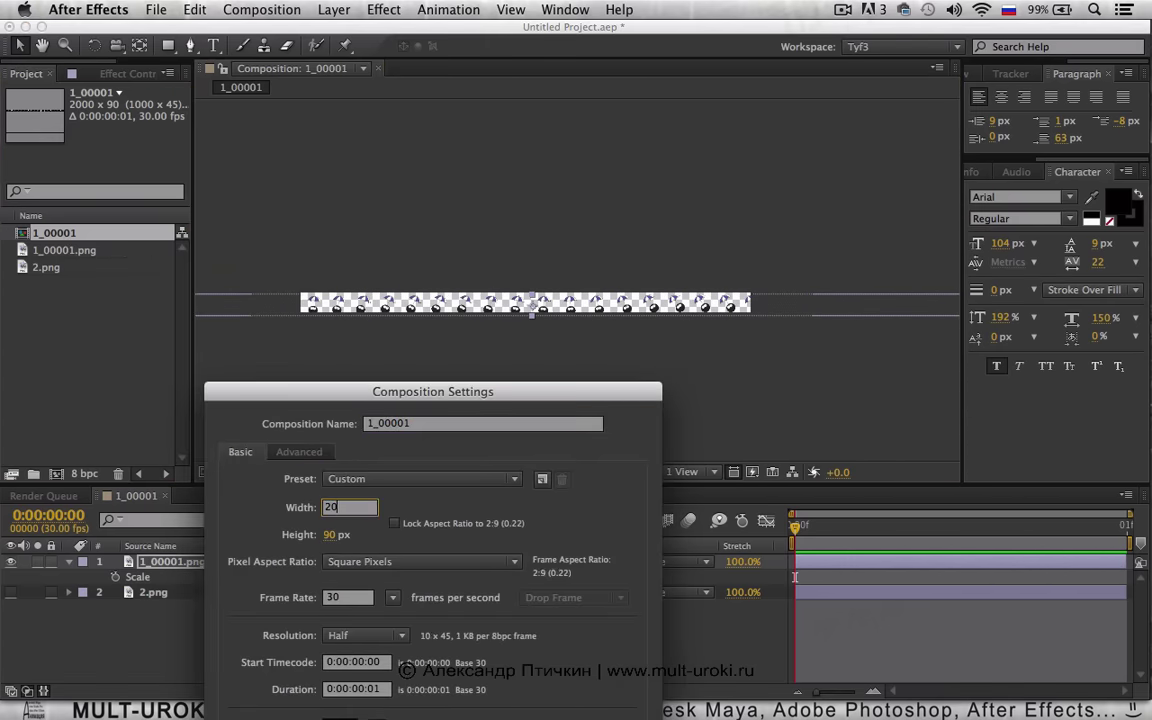
key(BackSpace)
key(BackSpace)
text(200)
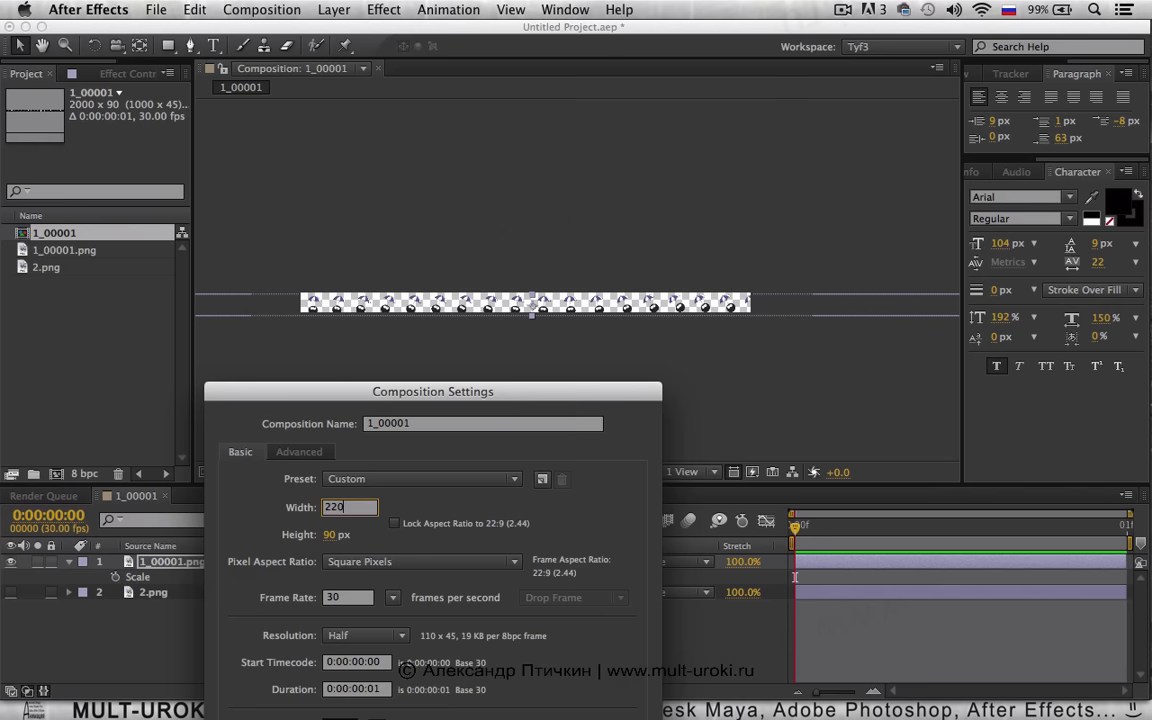
key(Return)
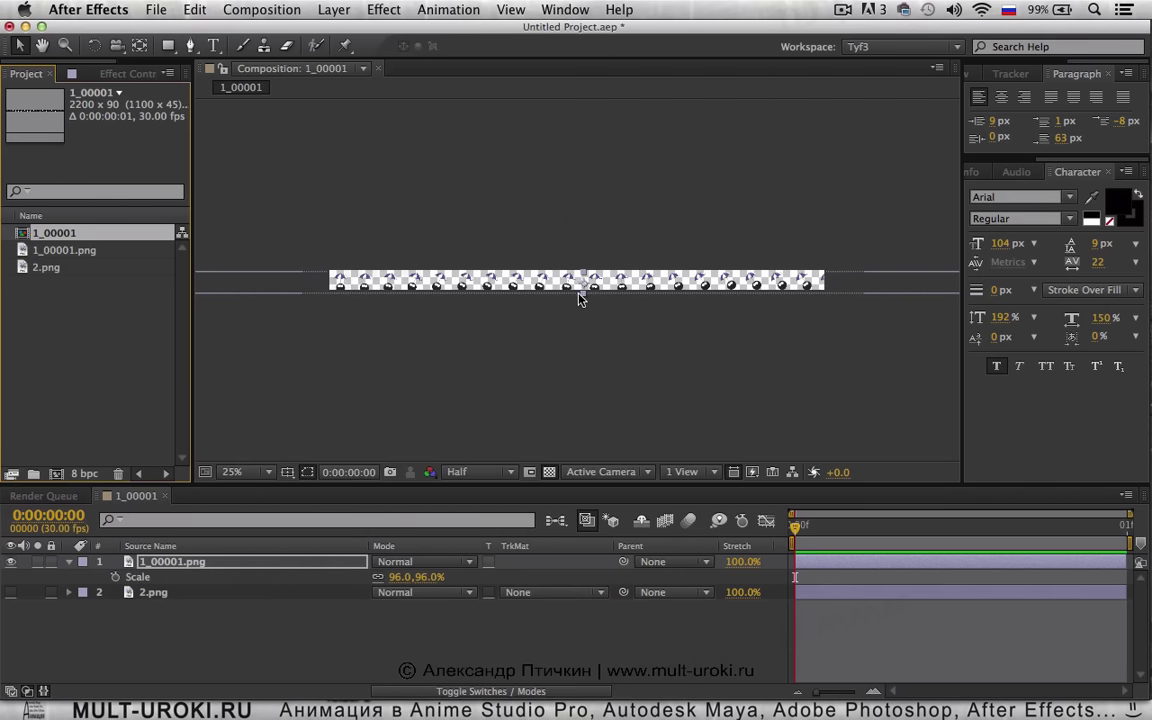
mouse_move(580, 298)
mouse_down()
mouse_move(589, 283)
mouse_move(563, 287)
mouse_up()
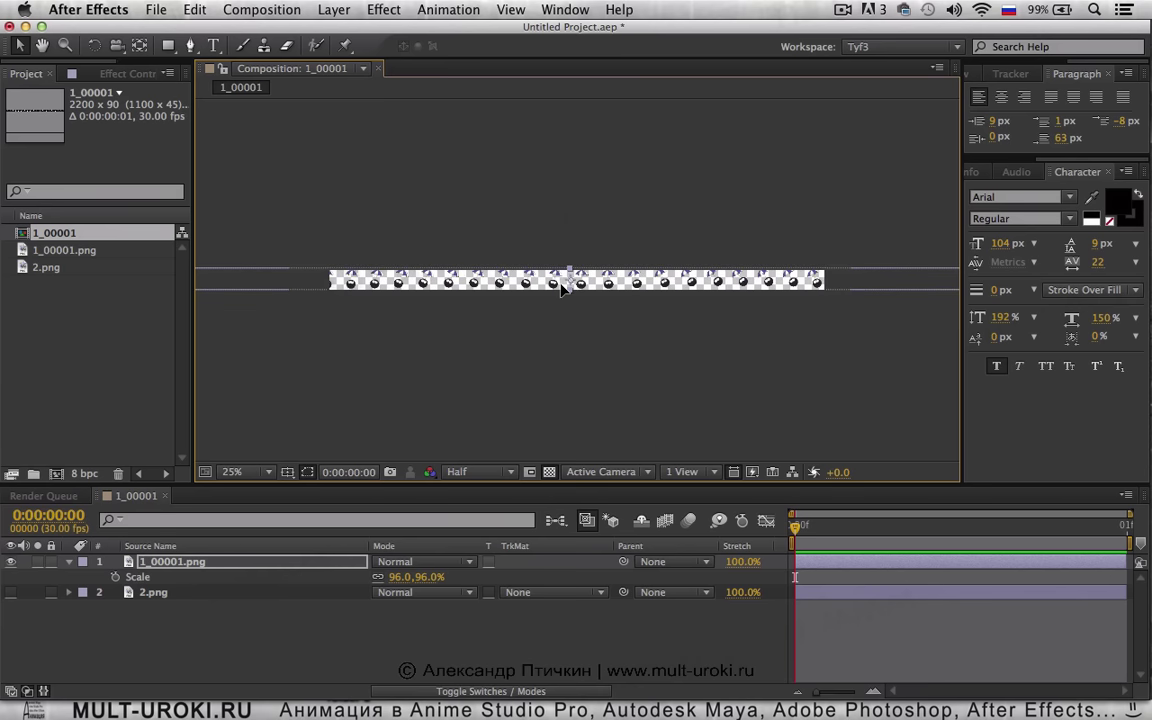
Widen the 1_00001 composition to 2300 px and shift the sprite row left within the frame
right_click(96, 232)
click(190, 220)
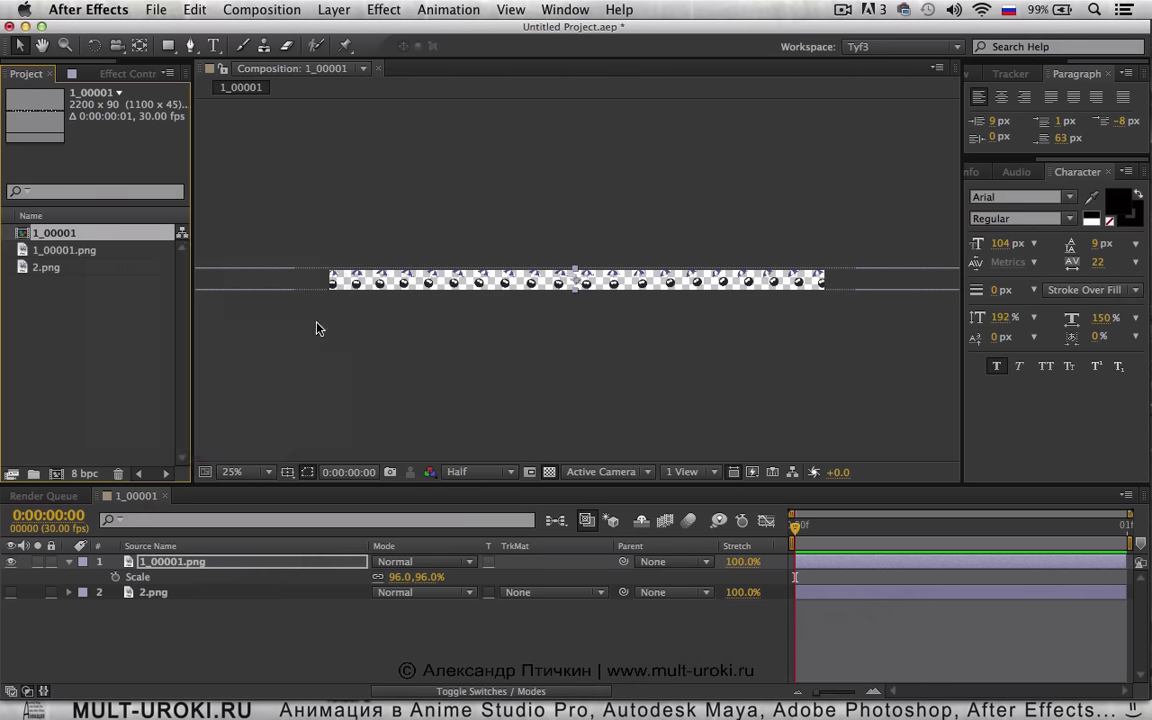
double_click(337, 509)
text(2300)
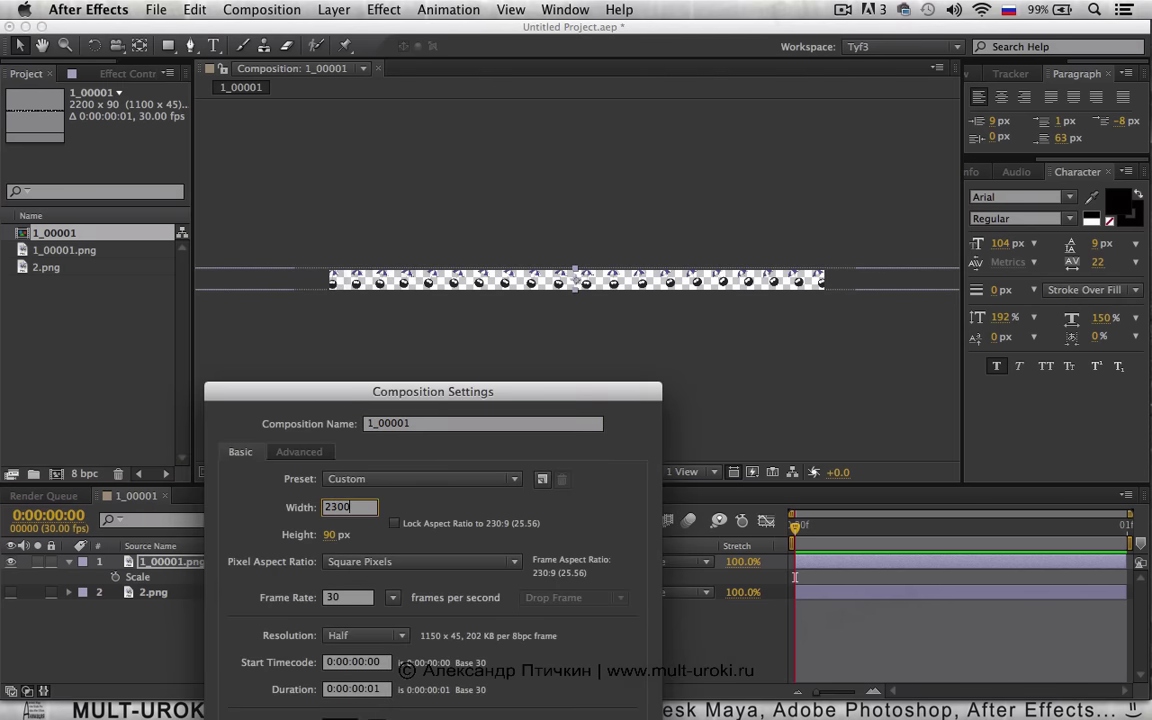
key(Return)
mouse_move(645, 285)
mouse_down()
mouse_move(605, 284)
mouse_move(632, 285)
mouse_up()
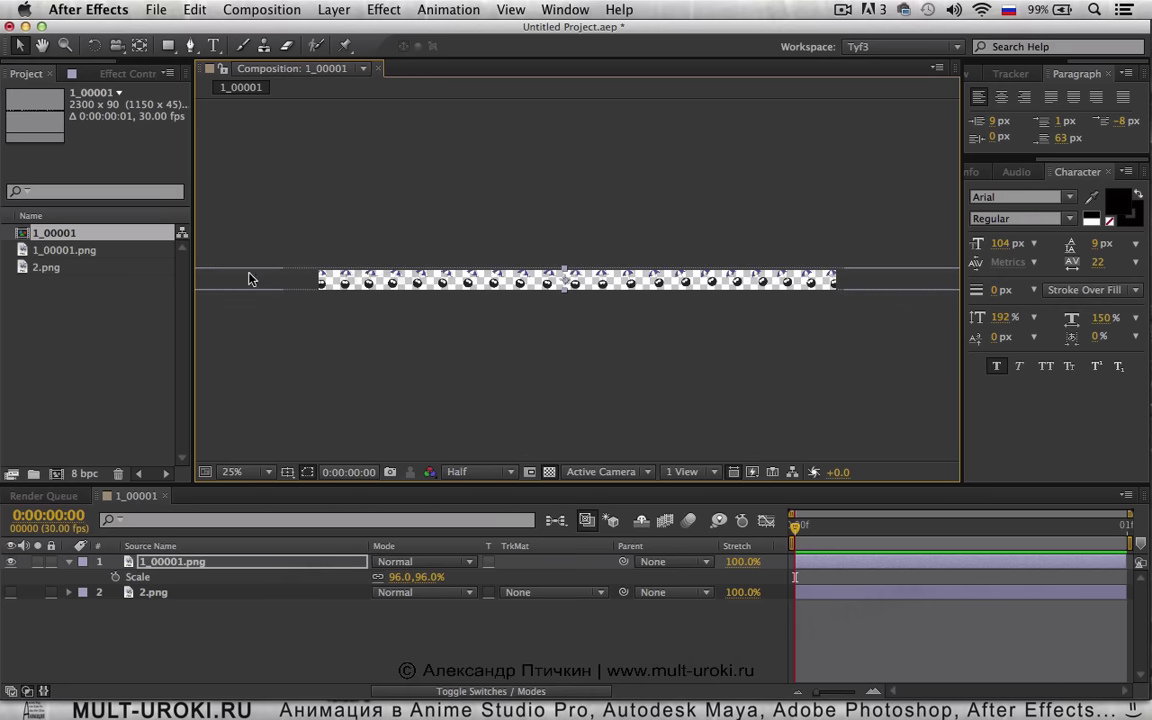
Increase the 1_00001 composition's width to 2400 px and nudge the sprite row vertically in the frame
right_click(131, 236)
click(200, 247)
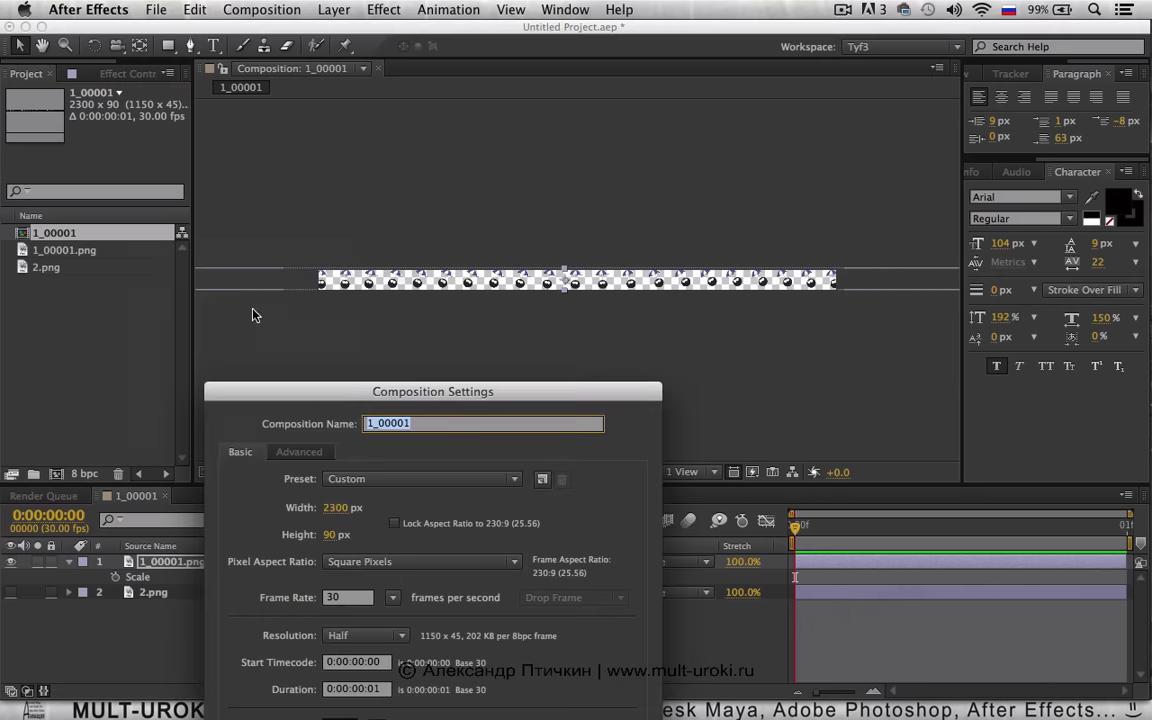
click(337, 508)
text(2400)
key(Return)
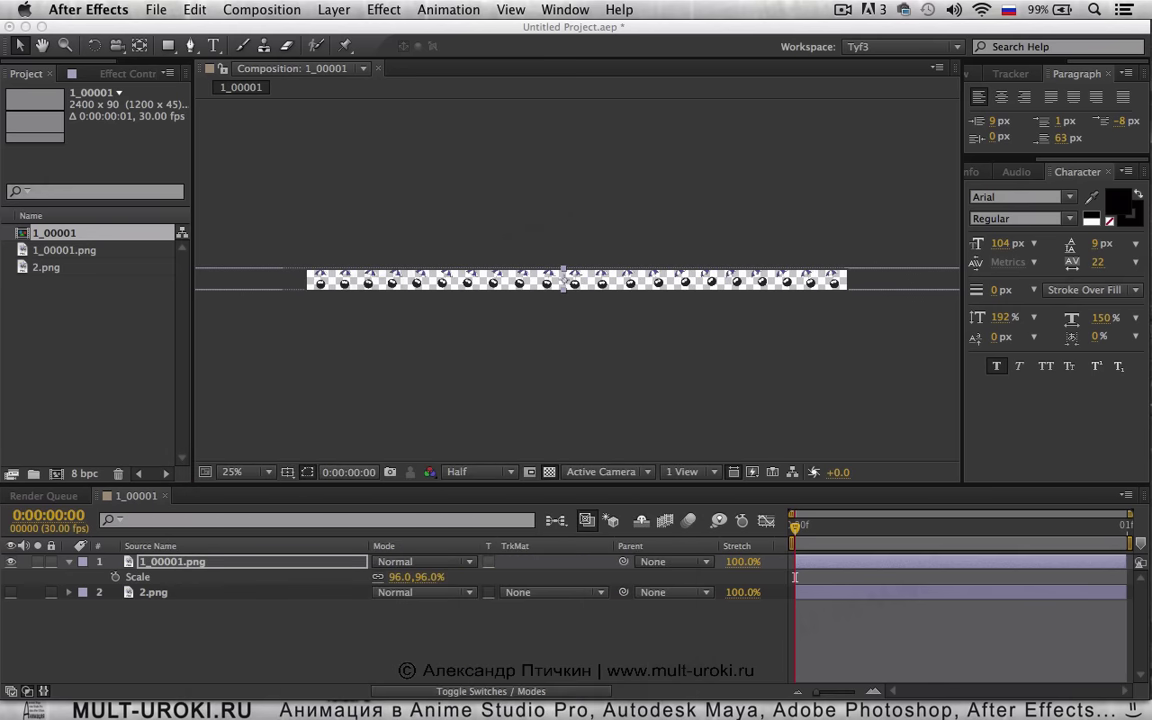
drag(571, 282, 572, 281)
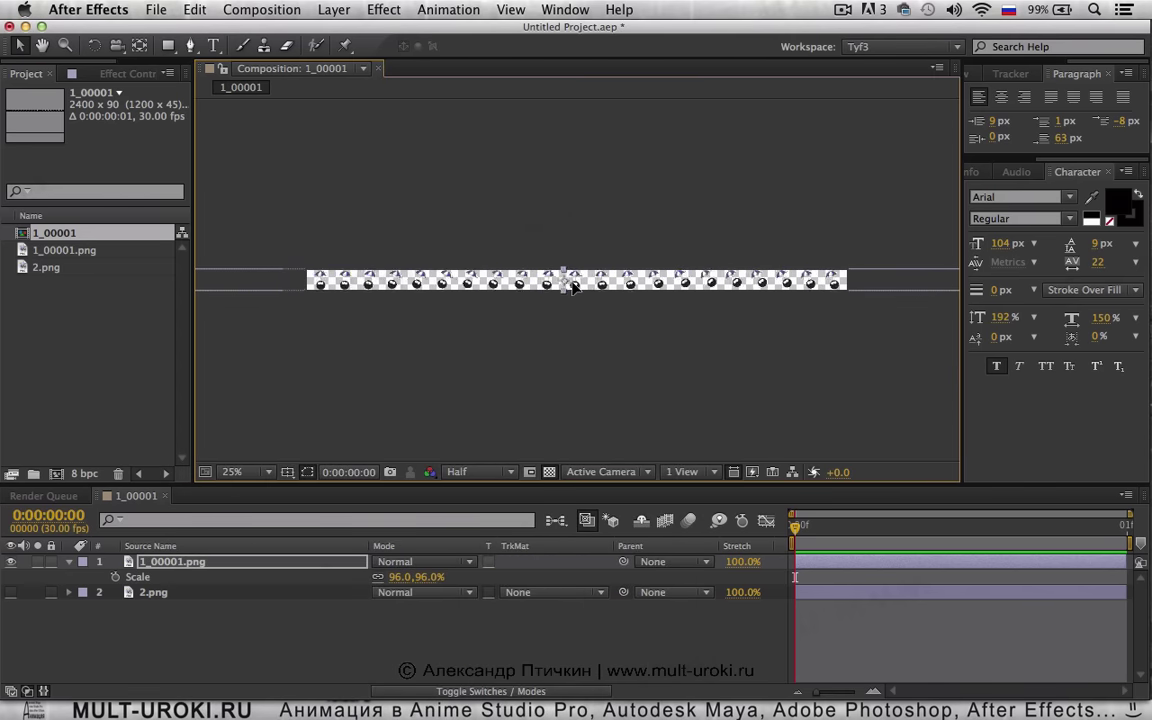
Adjust the sprite row's position, fitting the umbrellas within the frame height and leaving about 80 px from the left edge to the first character's centre
key(comma)
key(period)
key(period)
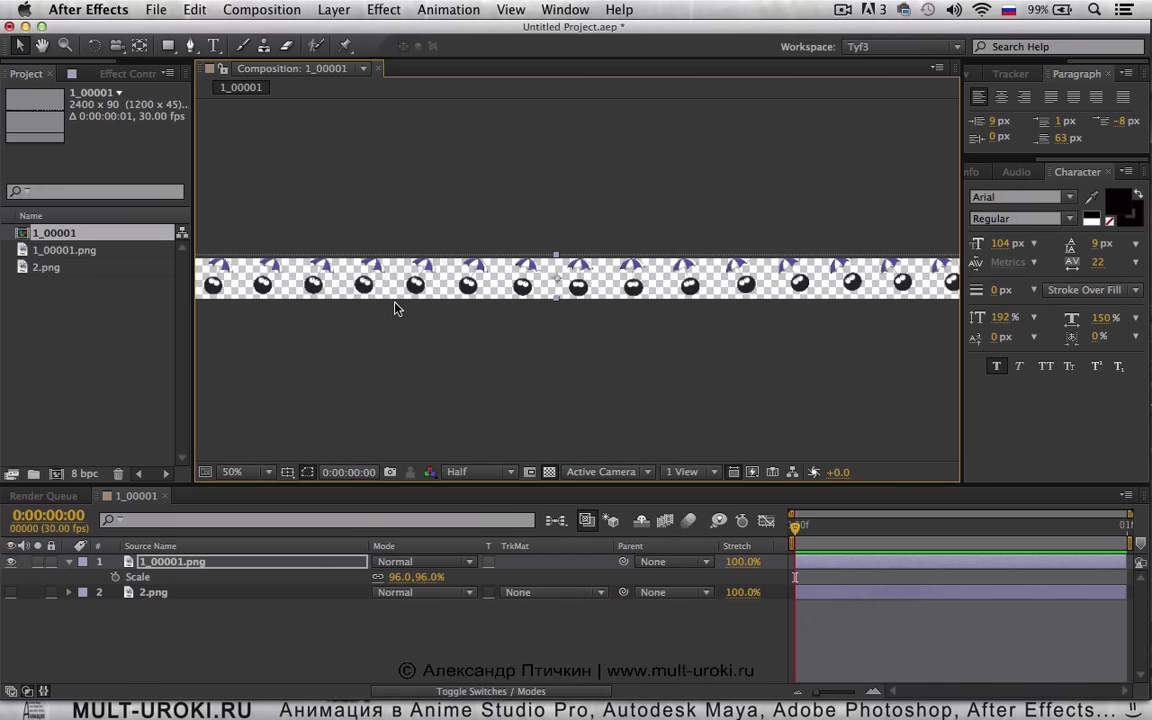
right_click(345, 302)
click(356, 287)
key(space)
drag(319, 283, 629, 313)
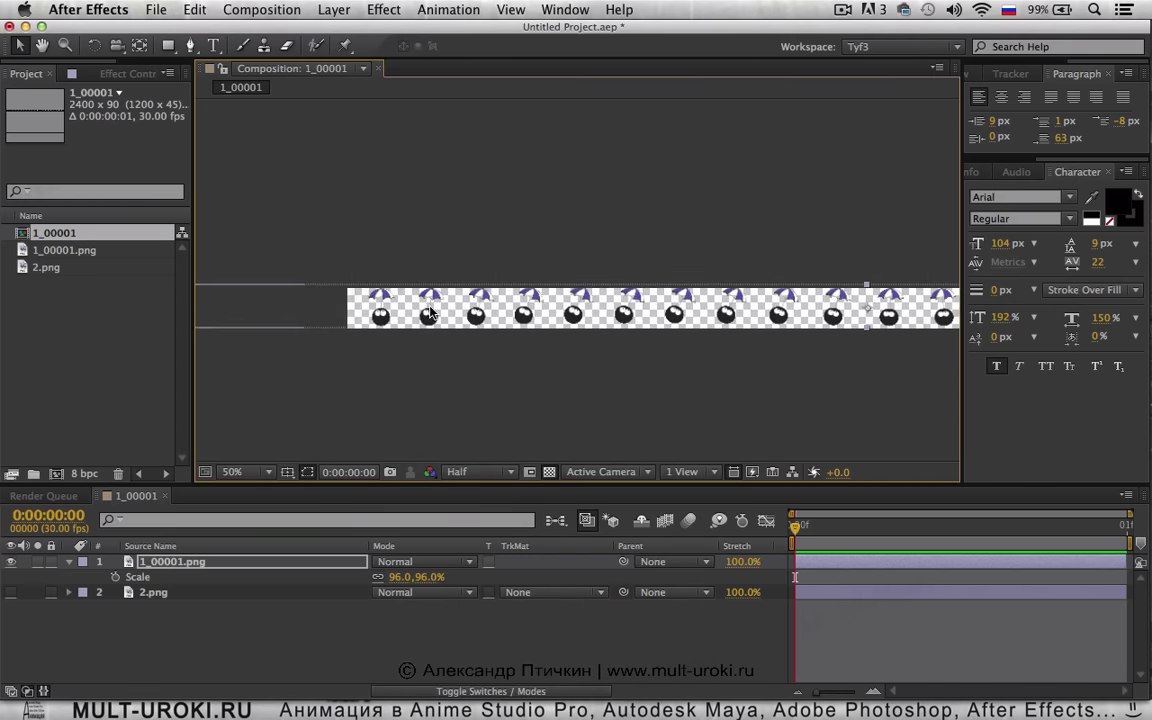
scroll(429, 307, down, 1)
scroll(397, 319, up, 2)
key(space)
drag(363, 321, 631, 295)
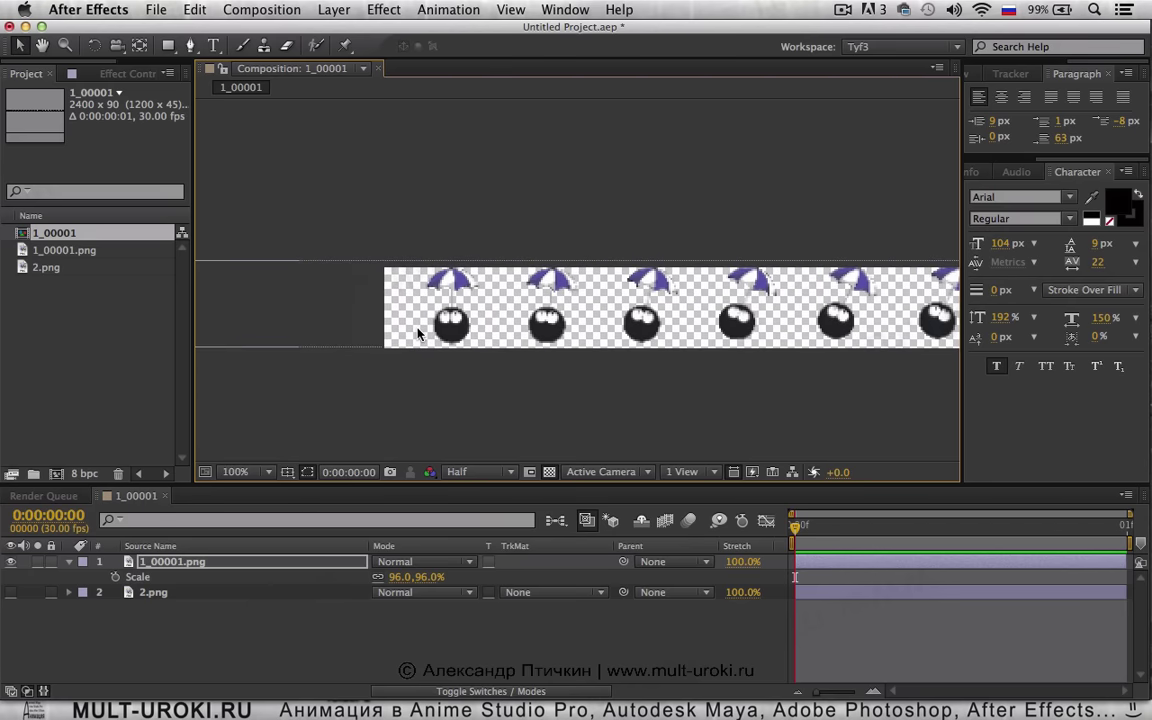
drag(448, 318, 463, 322)
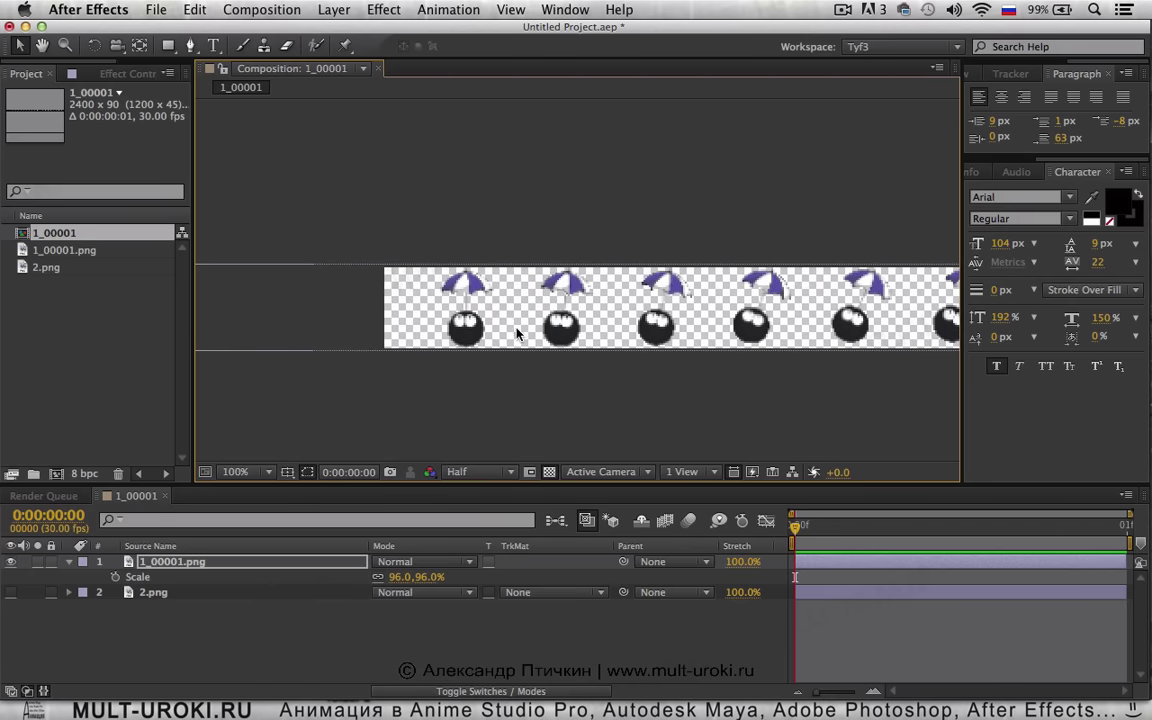
drag(518, 333, 529, 333)
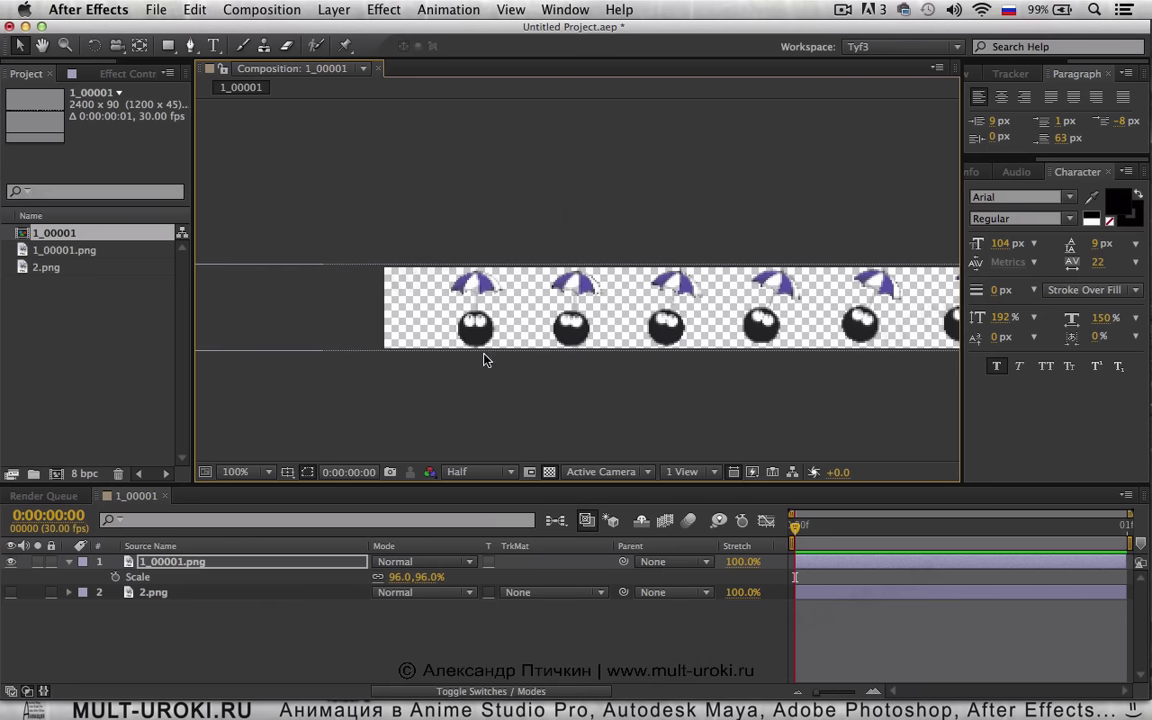
drag(462, 304, 424, 292)
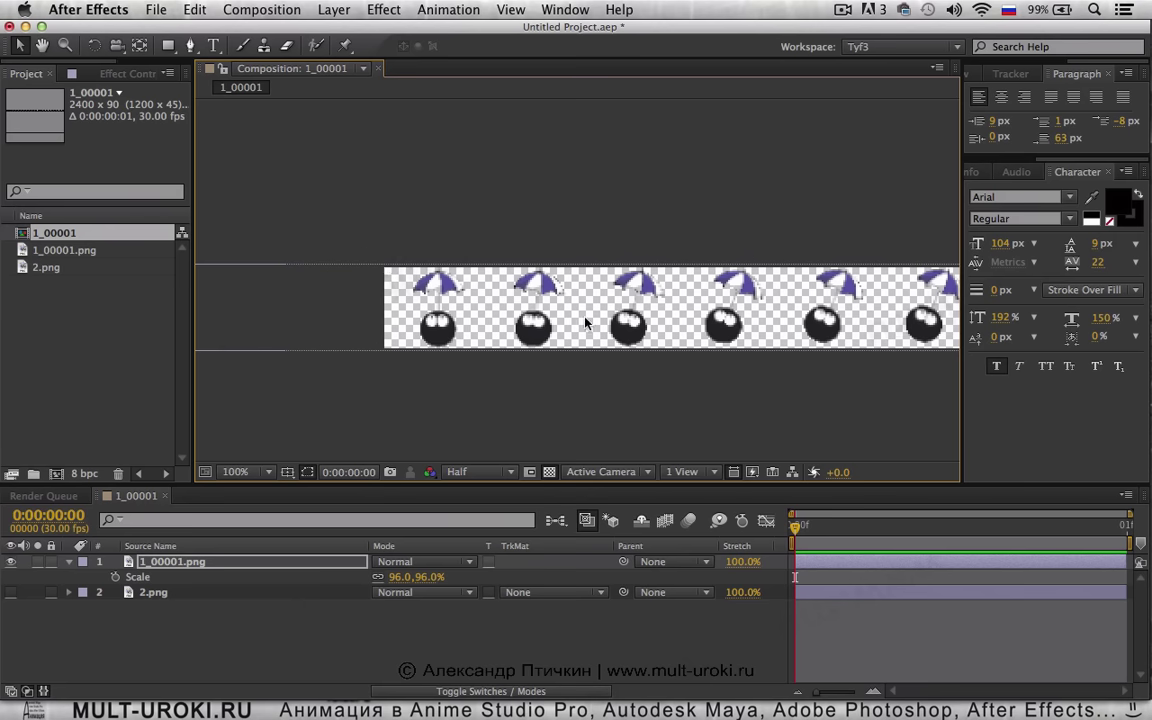
drag(524, 330, 562, 330)
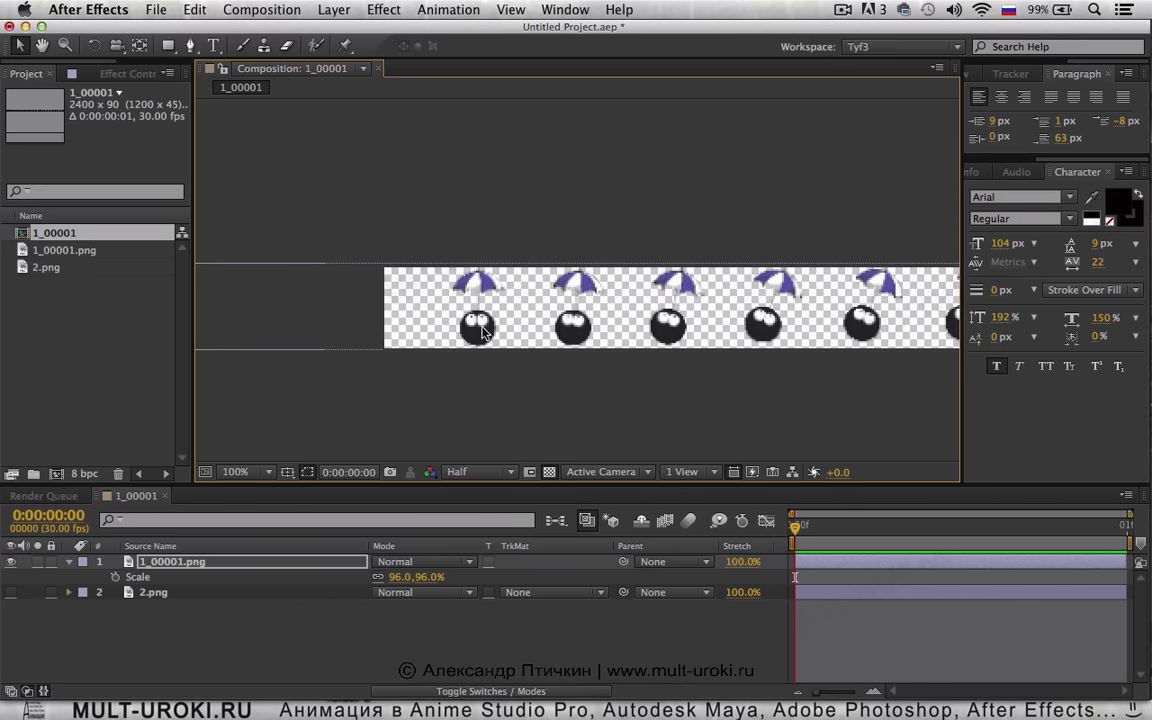
Set the width of the 1_00001 composition to 2500 px in its composition settings
scroll(643, 360, down, 3)
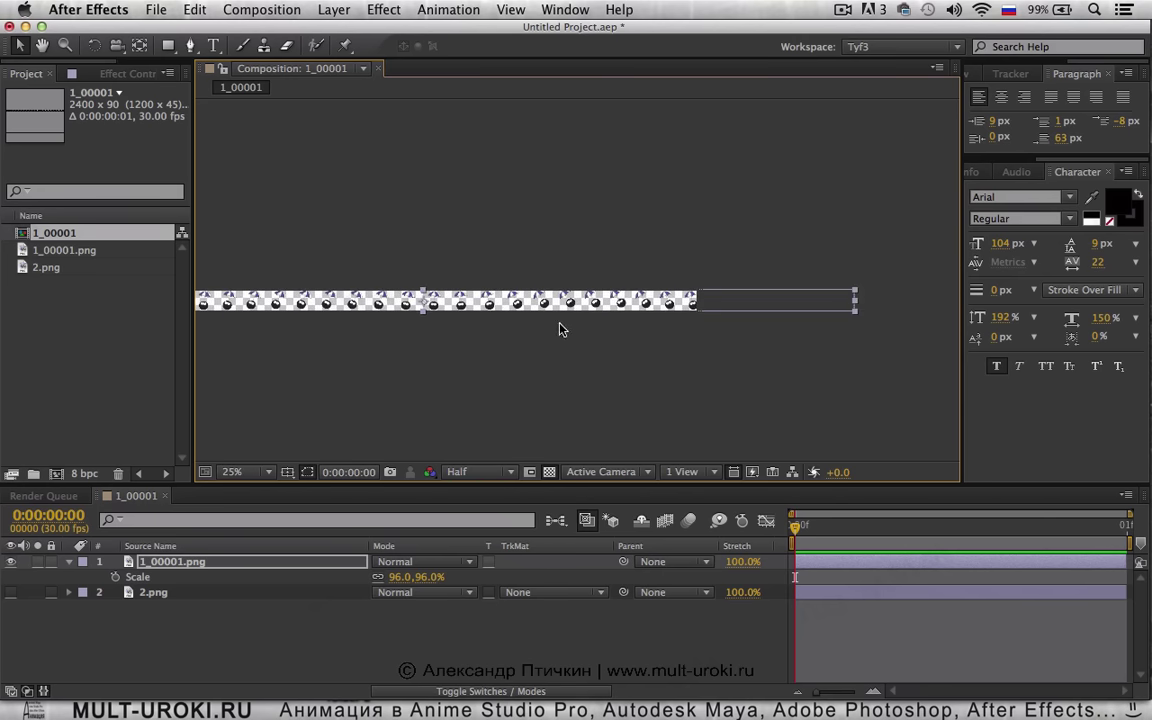
right_click(118, 246)
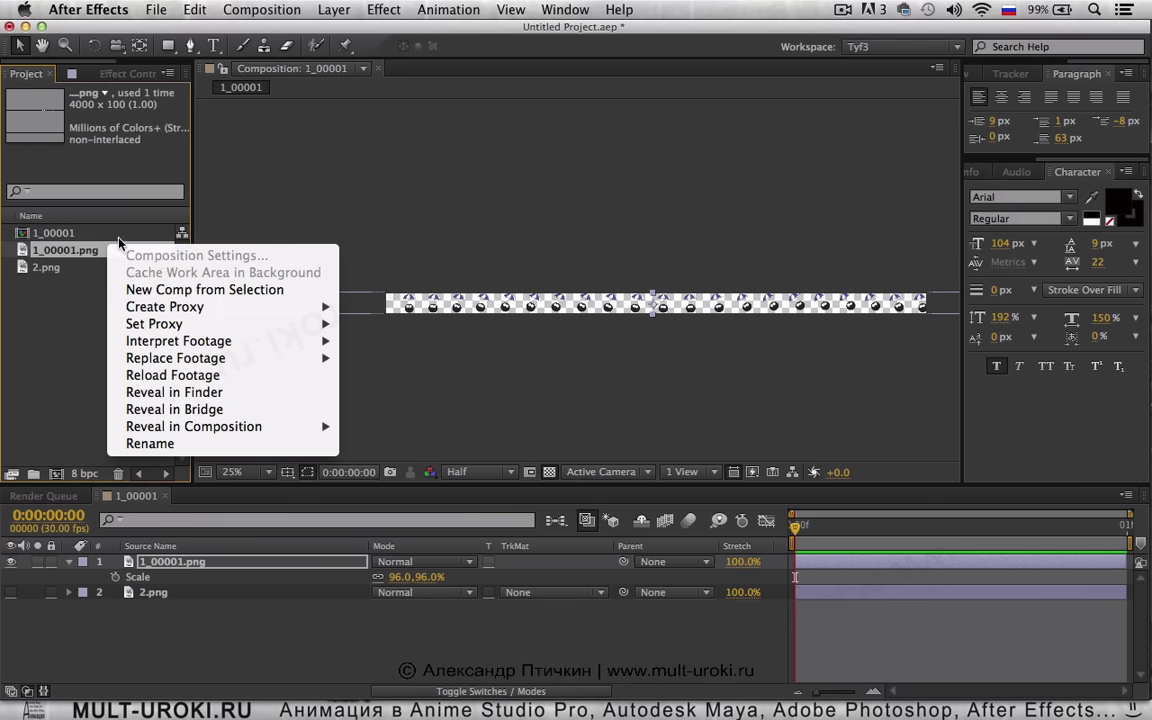
click(57, 324)
click(77, 231)
right_click(87, 236)
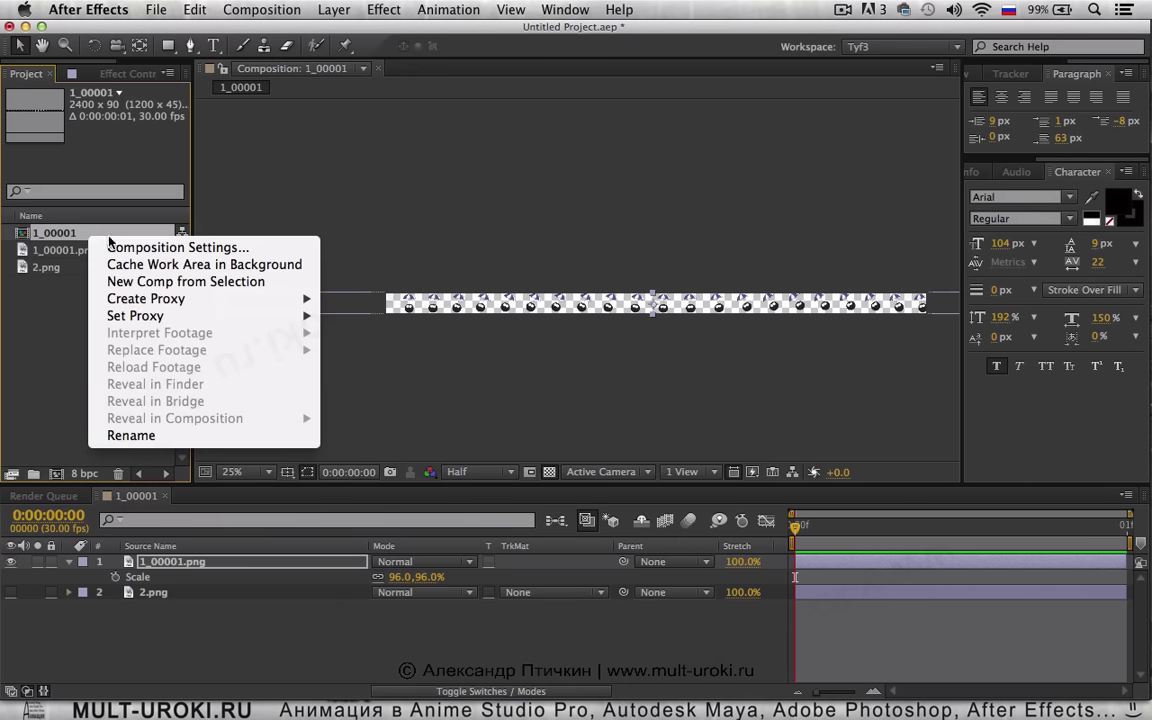
click(165, 247)
click(335, 507)
text(25)
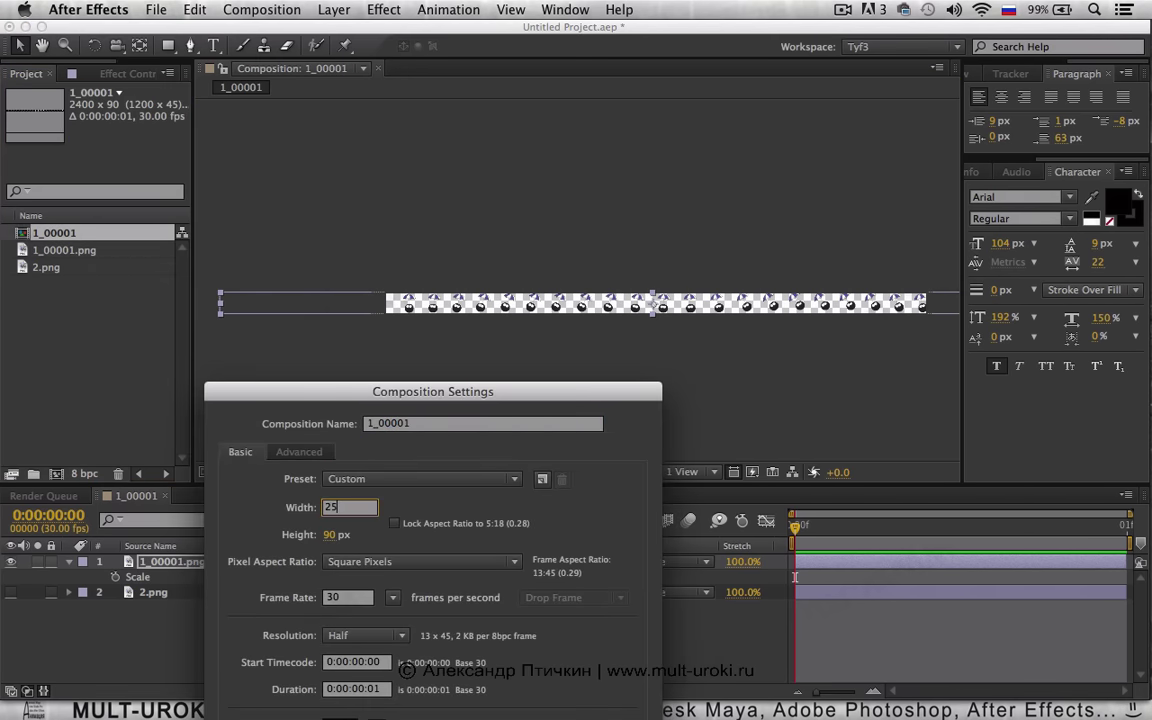
text(00)
key(Return)
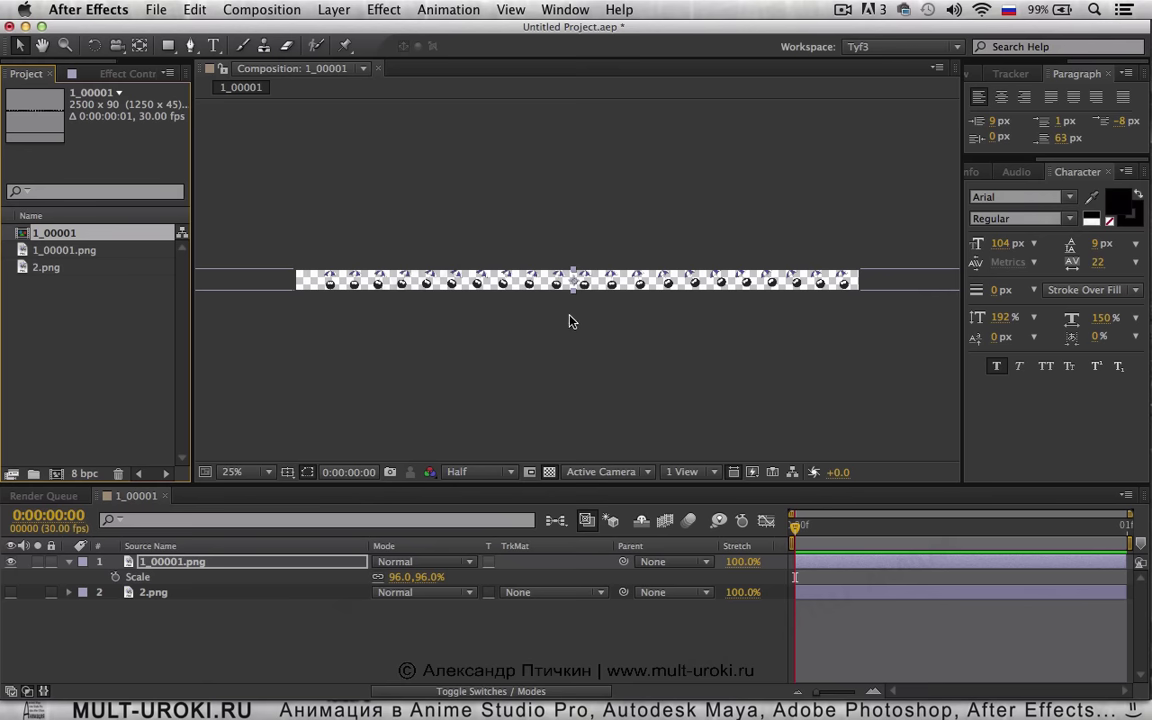
Nudge the sprite row left in the 1_00001 composition, placing the first character's centre about 95 px from the frame's left edge
mouse_move(586, 291)
mouse_down()
mouse_move(556, 284)
mouse_move(589, 288)
mouse_move(579, 287)
mouse_up()
scroll(398, 327, up, 1)
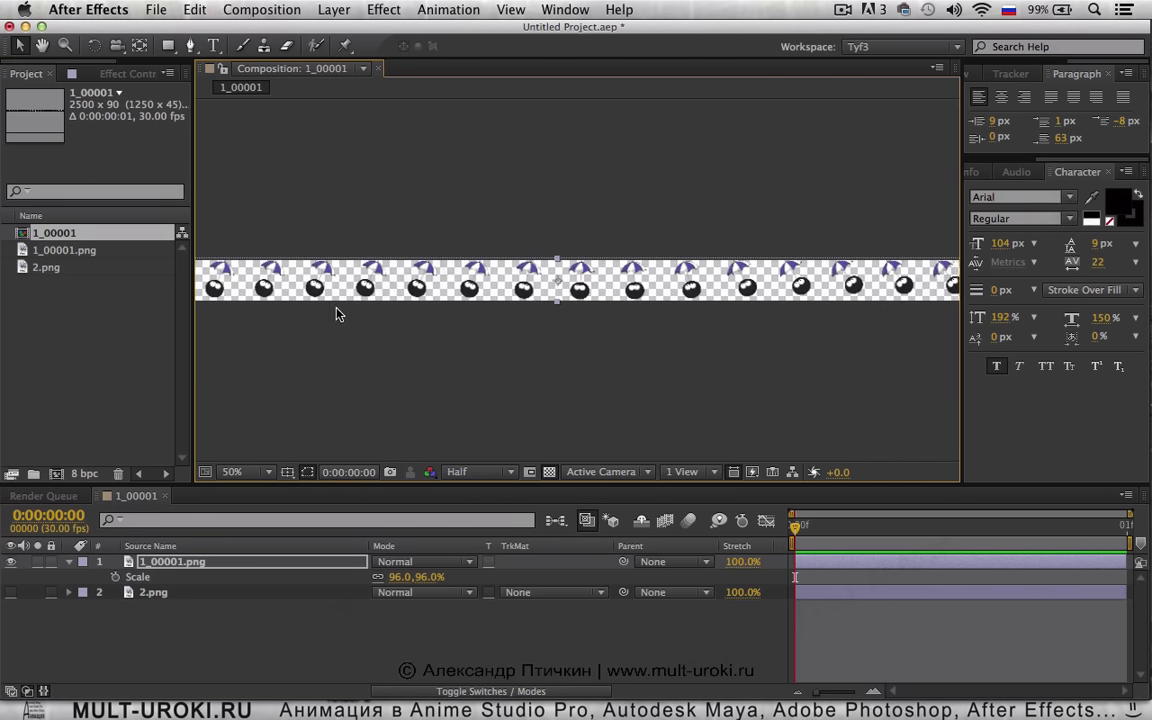
key(space)
drag(336, 309, 585, 321)
key(v)
scroll(480, 314, up, 2)
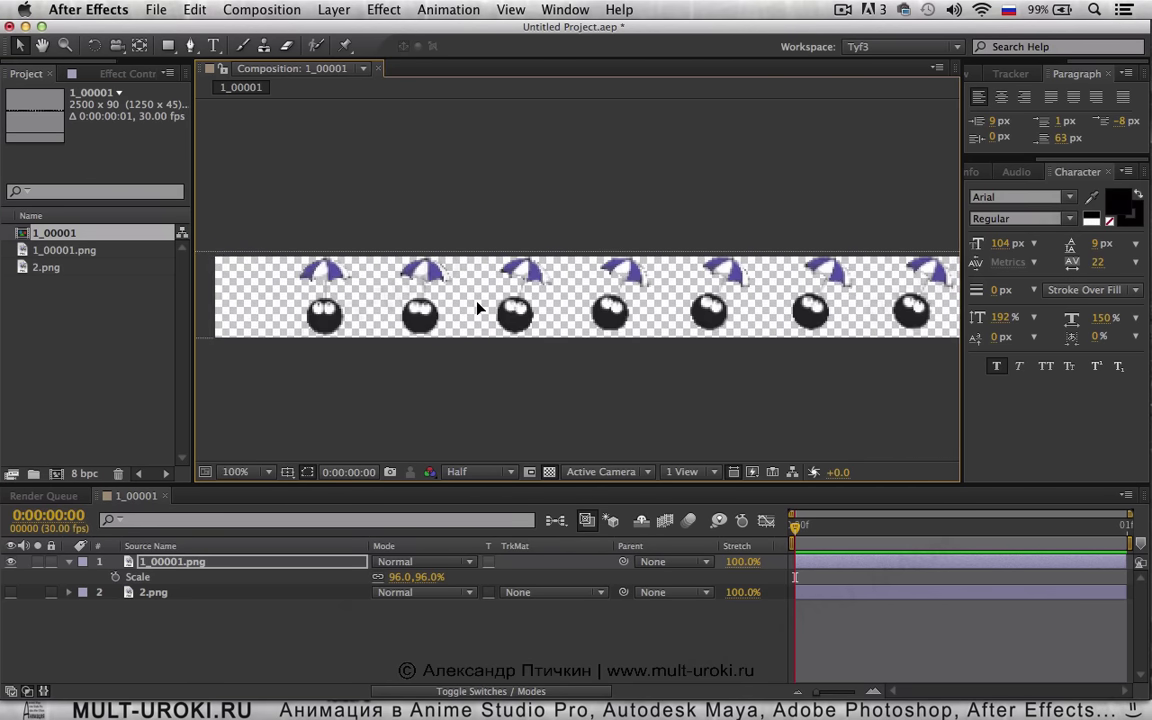
scroll(470, 310, down, 2)
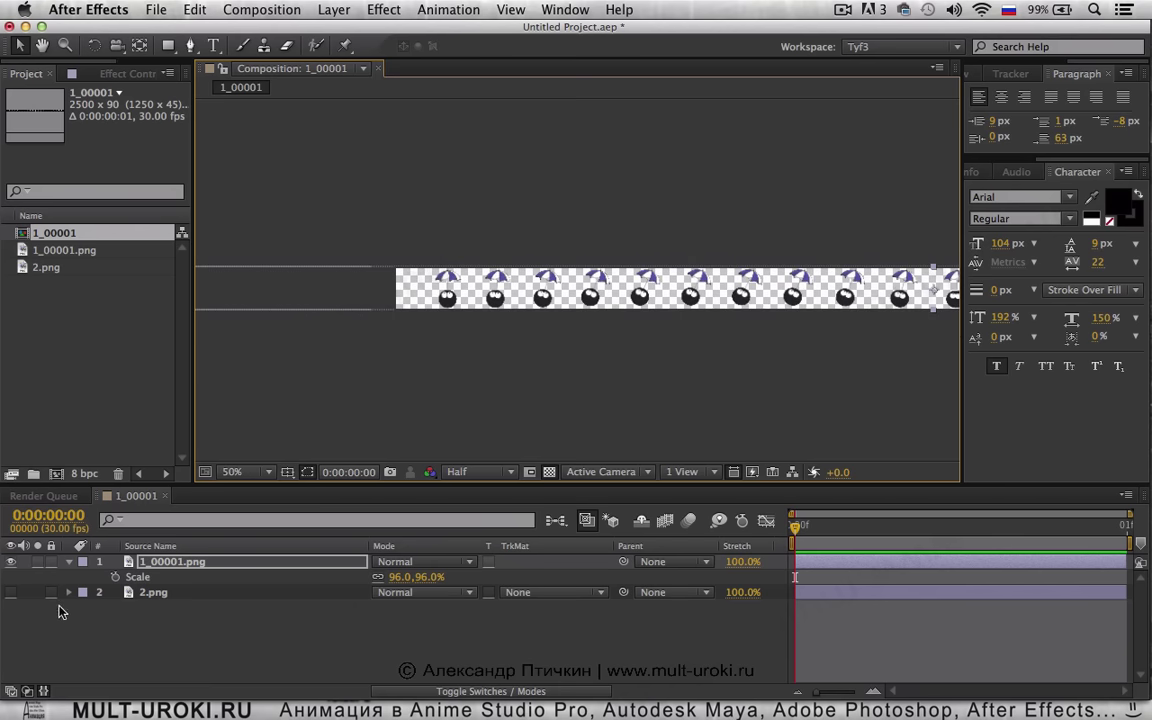
Show the 2.png layer over the umbrella row to compare the characters' sizes, and hide it again
click(11, 593)
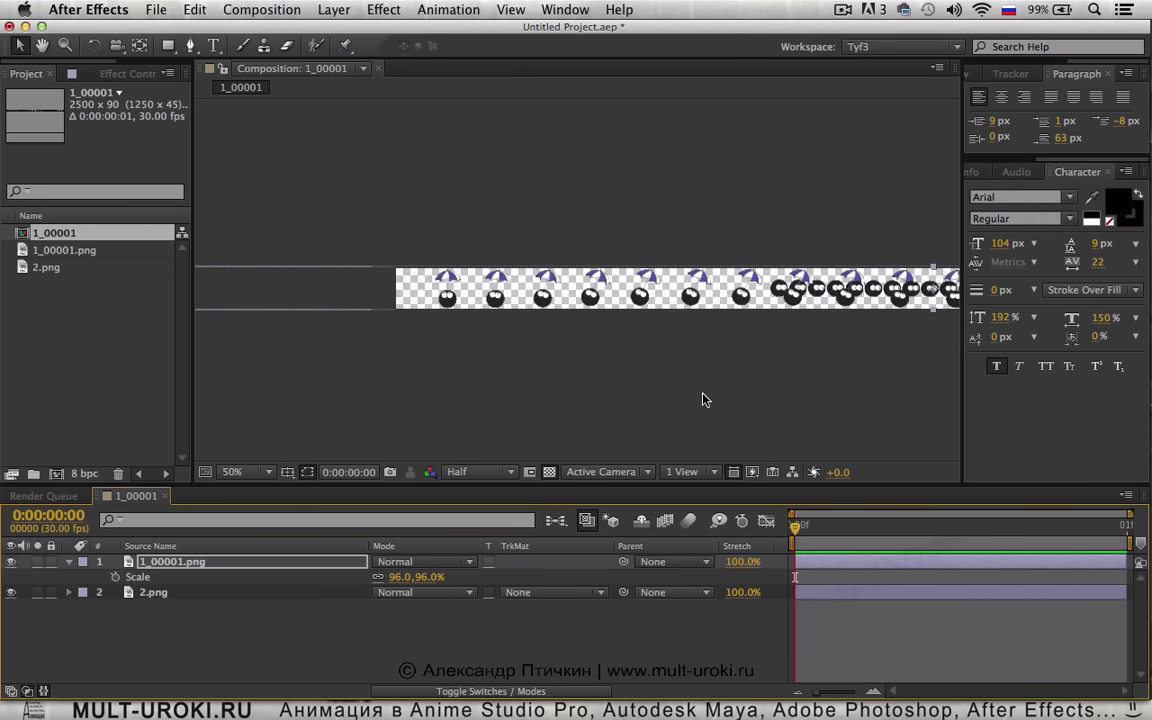
scroll(432, 388, up, 2)
drag(601, 298, 566, 311)
click(237, 593)
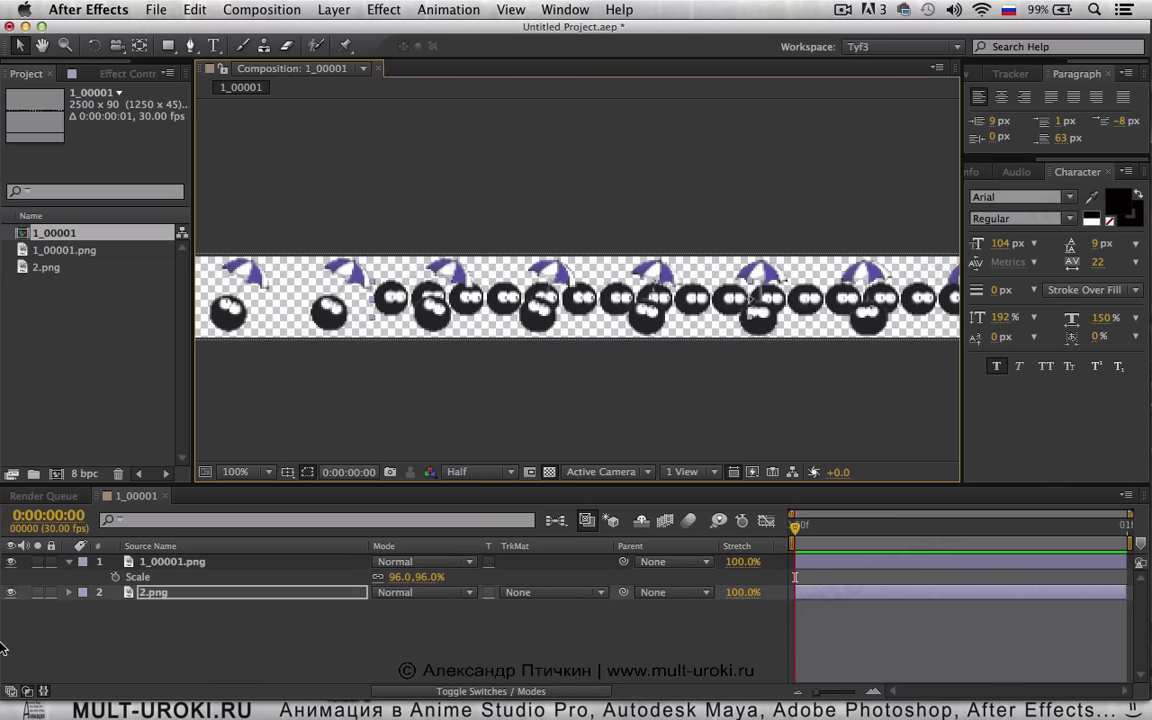
click(11, 593)
scroll(446, 387, down, 4)
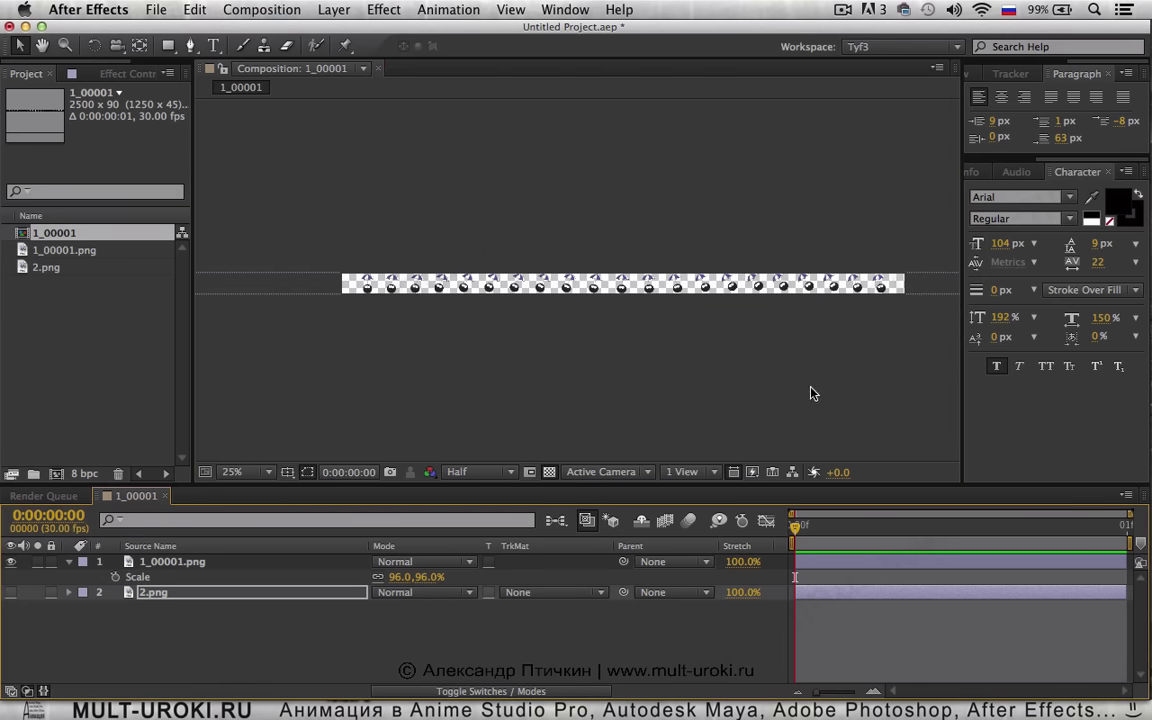
click(673, 625)
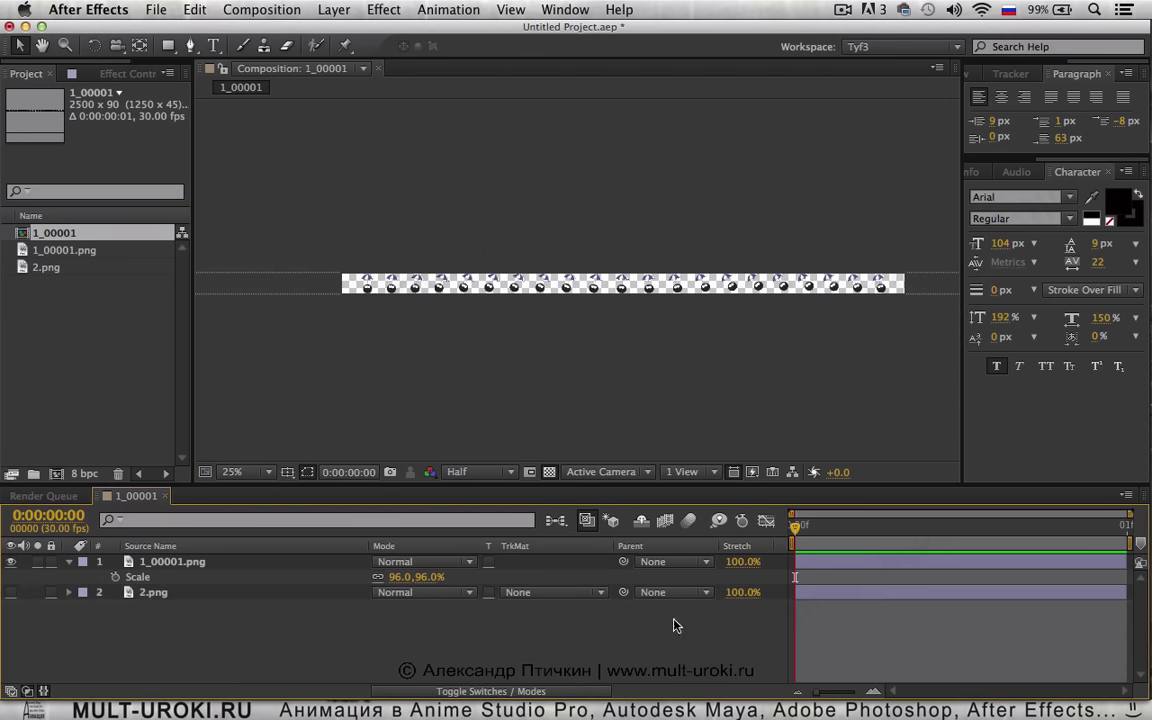
Queue the current frame of 1_00001 for saving as a file and accept its current render settings
click(262, 10)
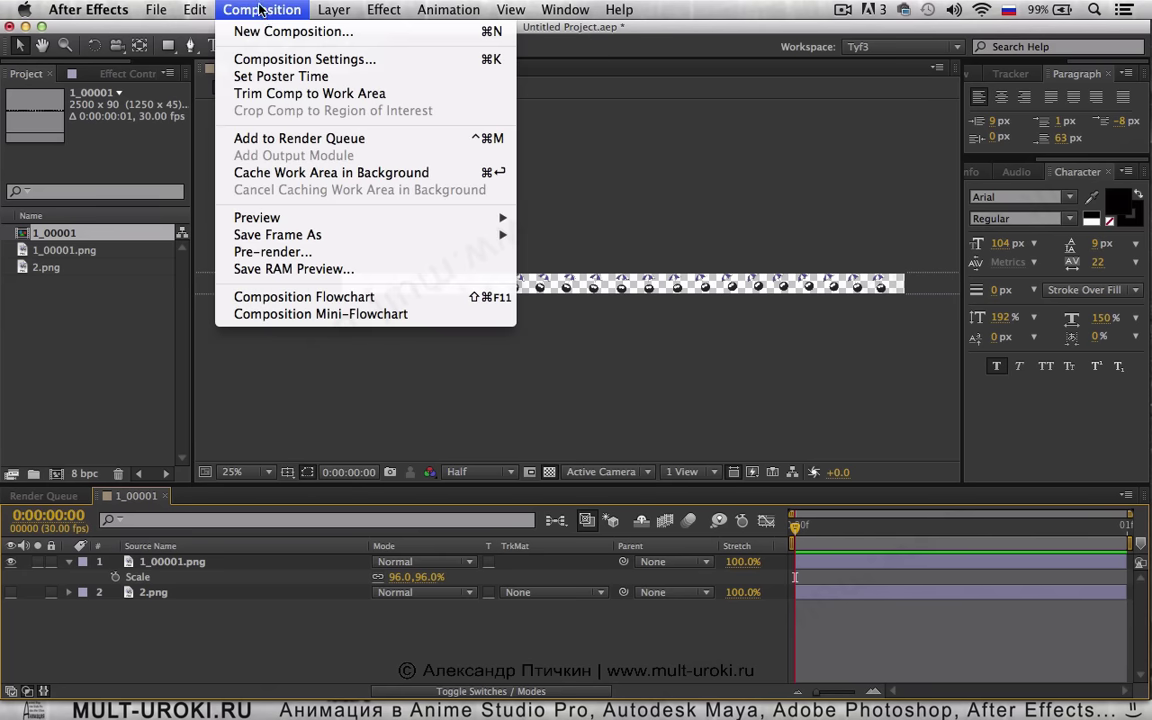
mouse_move(366, 242)
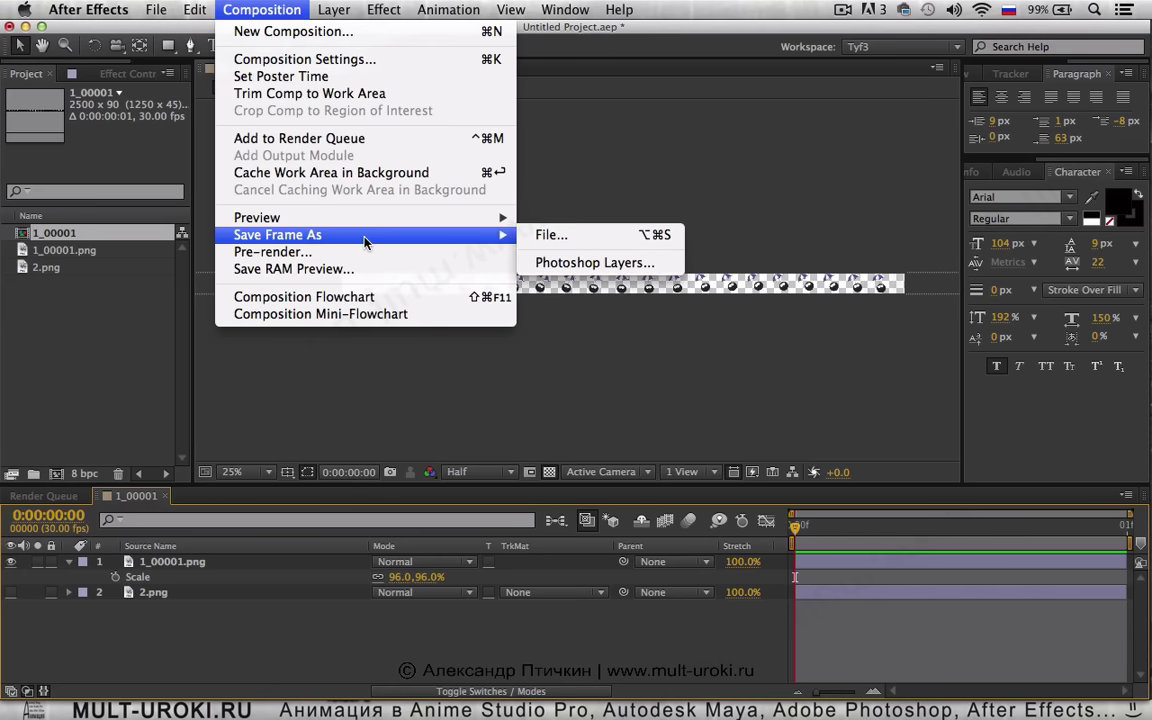
click(548, 234)
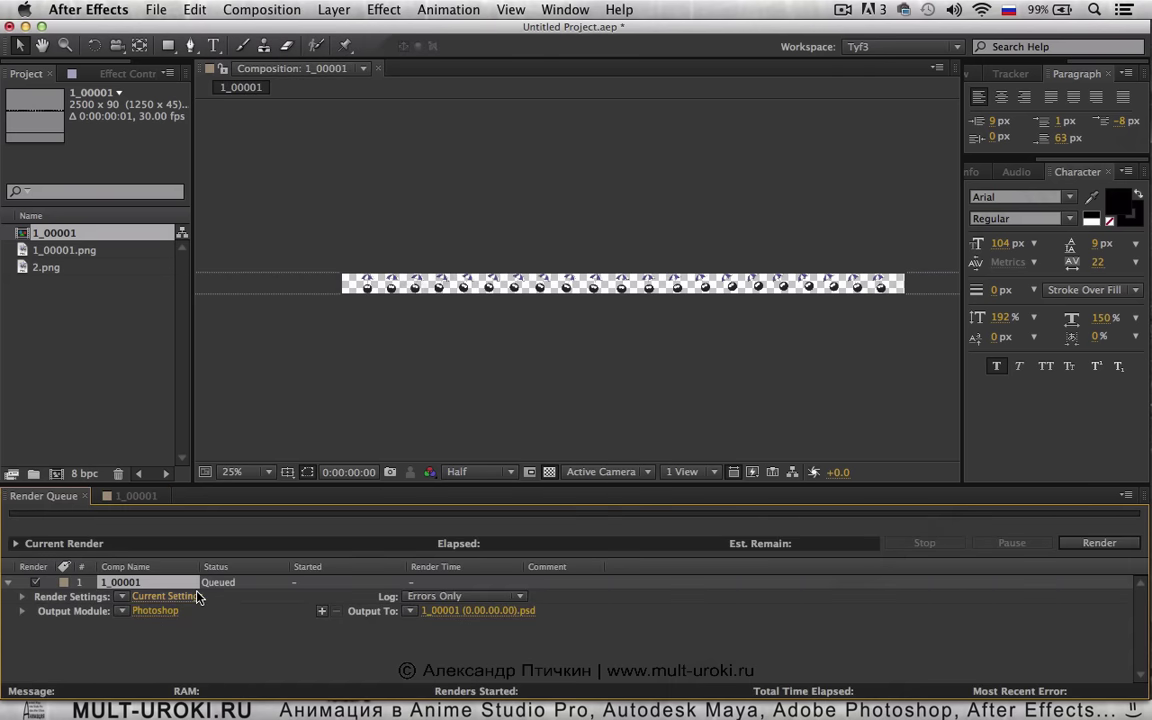
click(200, 596)
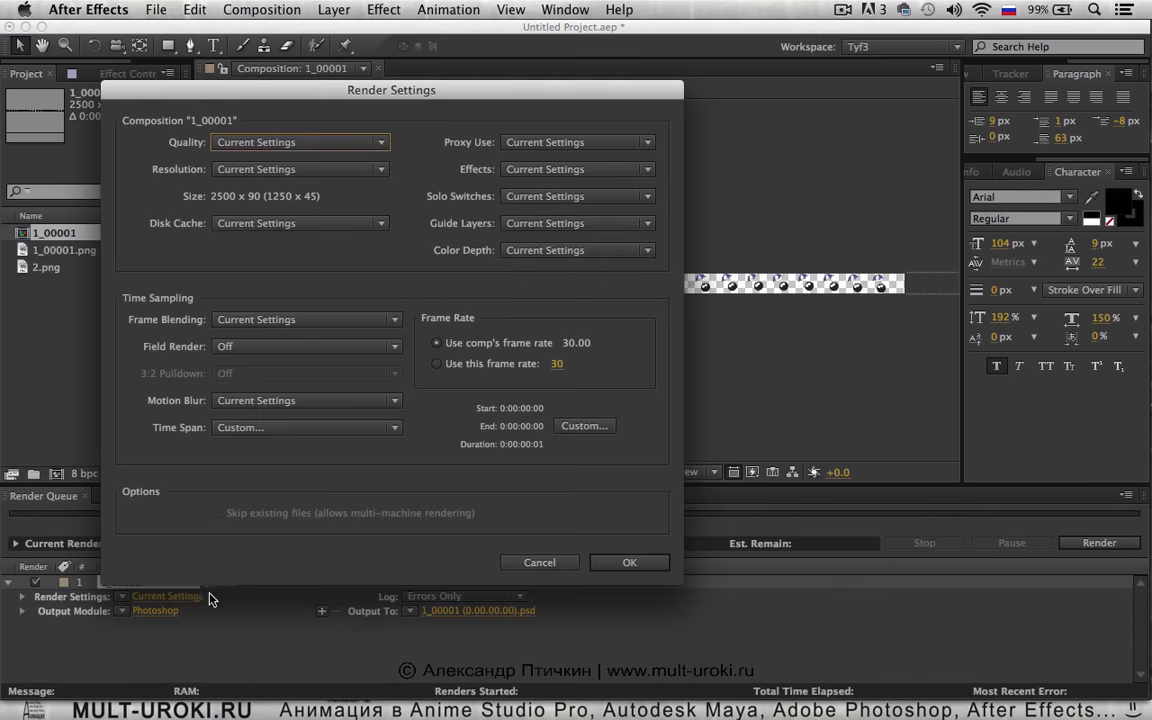
click(627, 563)
Set the frame's output format to PNG Sequence with RGB + Alpha channels
click(160, 611)
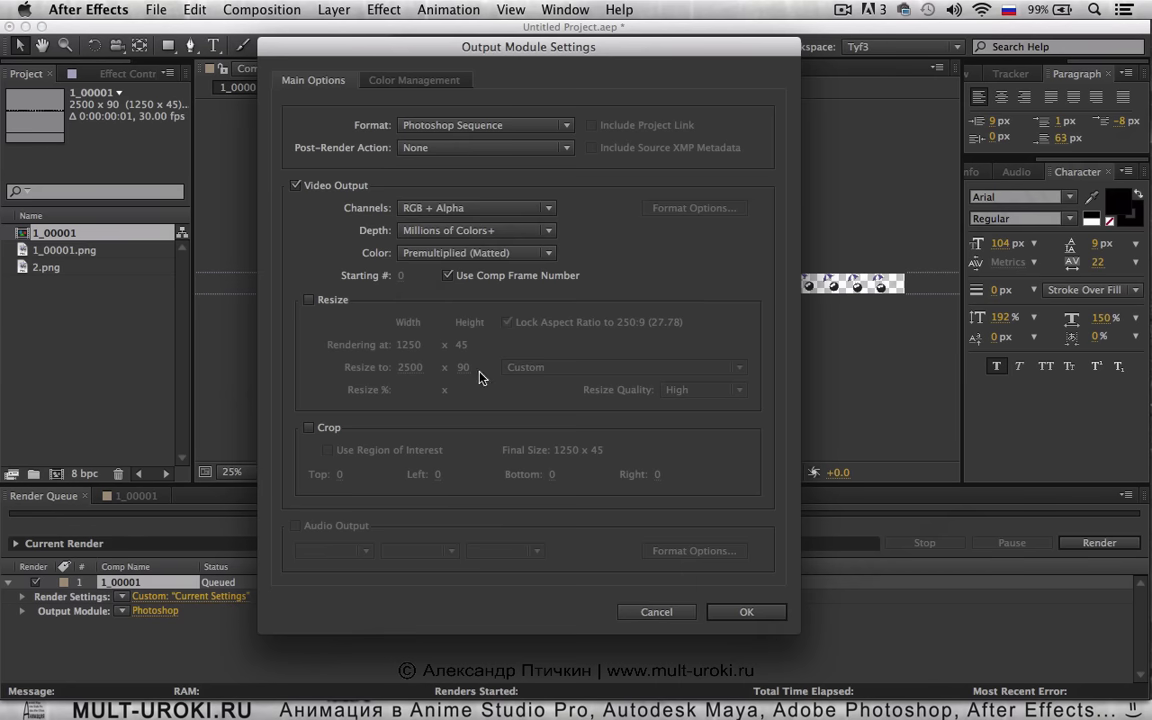
click(461, 127)
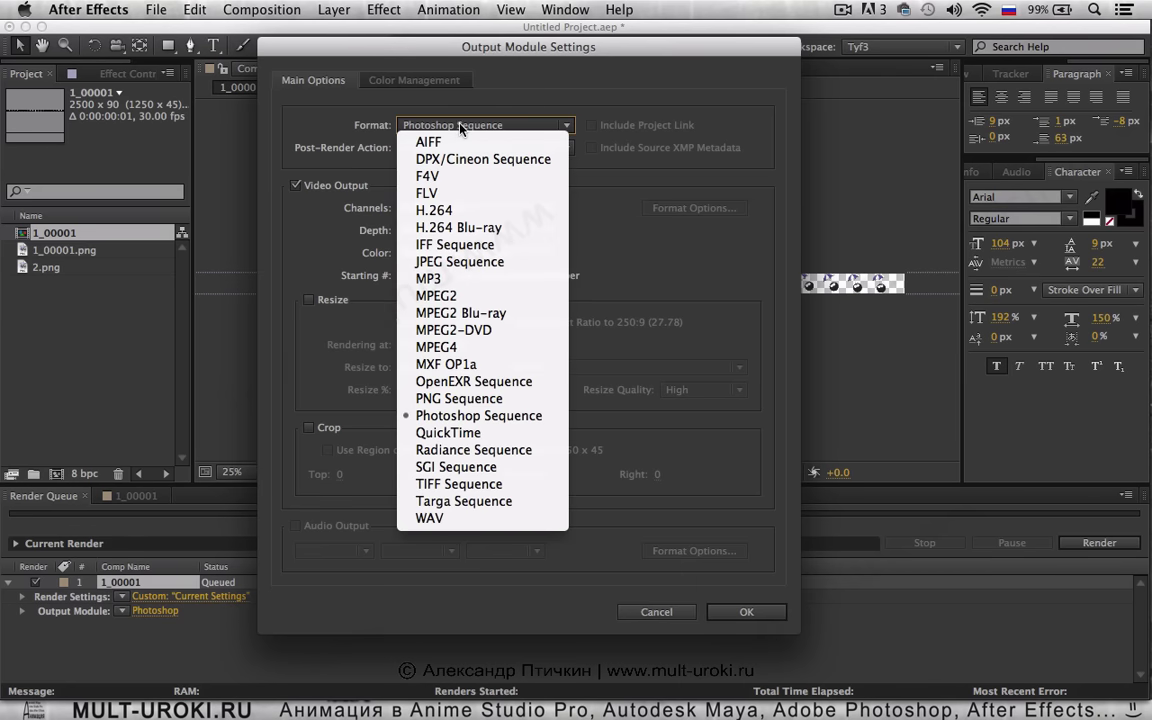
click(503, 400)
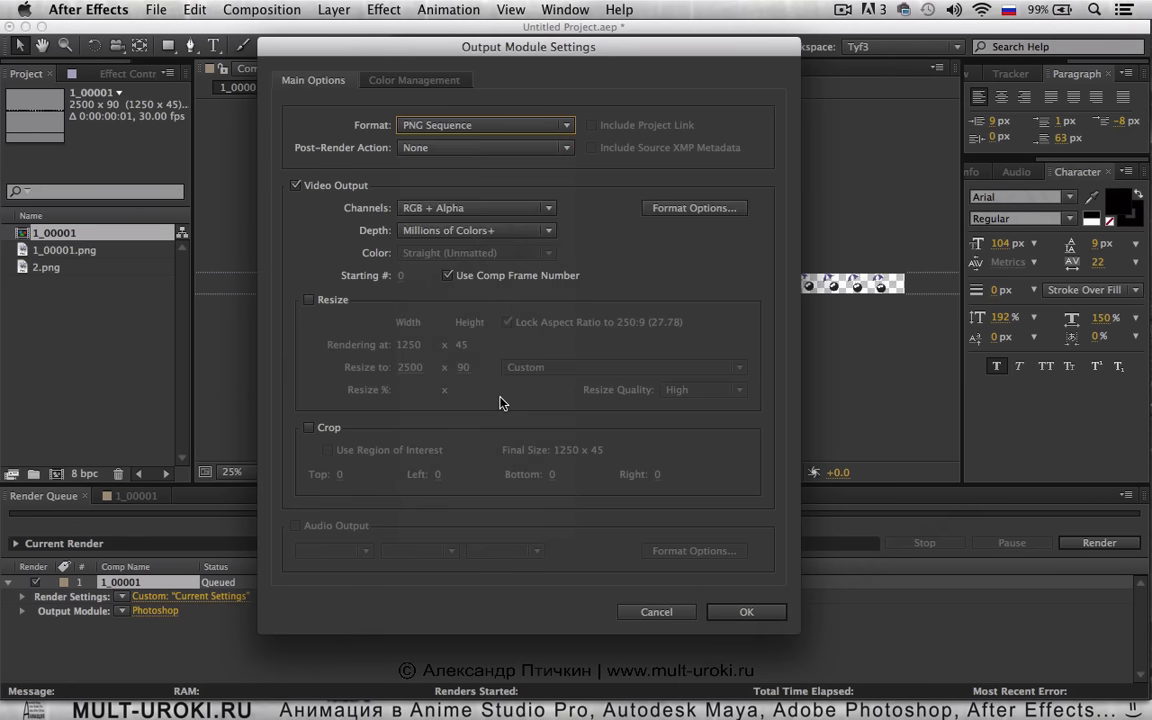
click(467, 209)
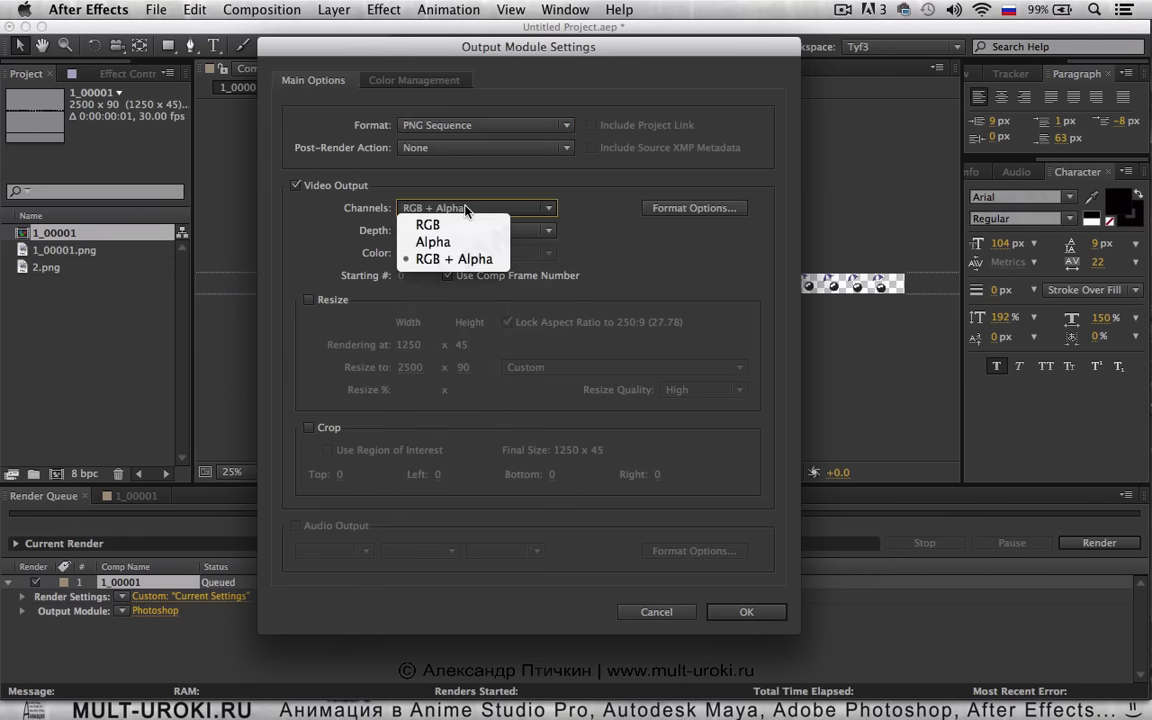
click(455, 260)
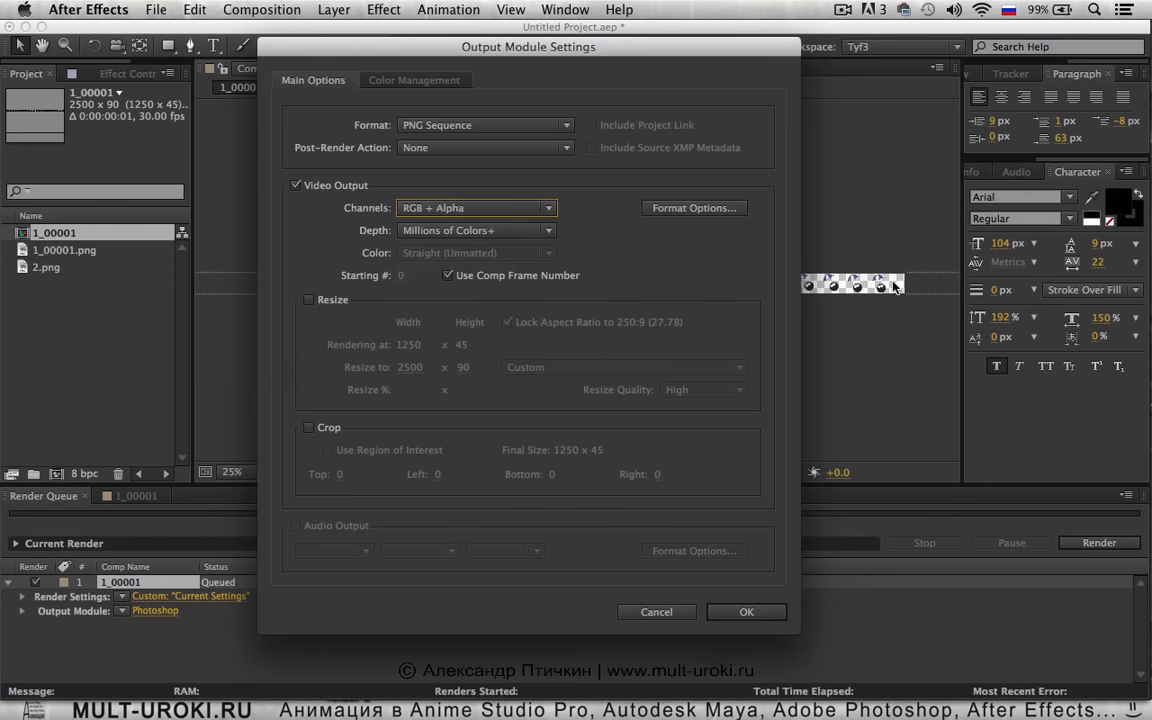
click(745, 611)
Name the output file 23 on the Desktop and render the frame
click(468, 610)
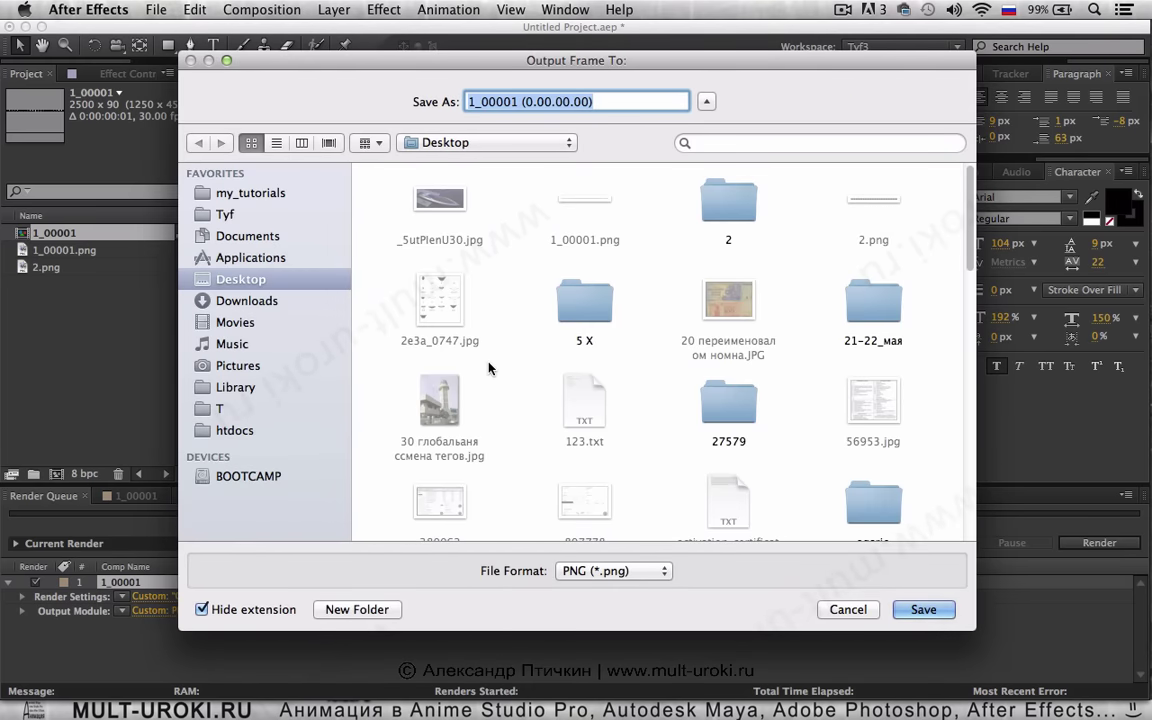
text(23)
click(923, 609)
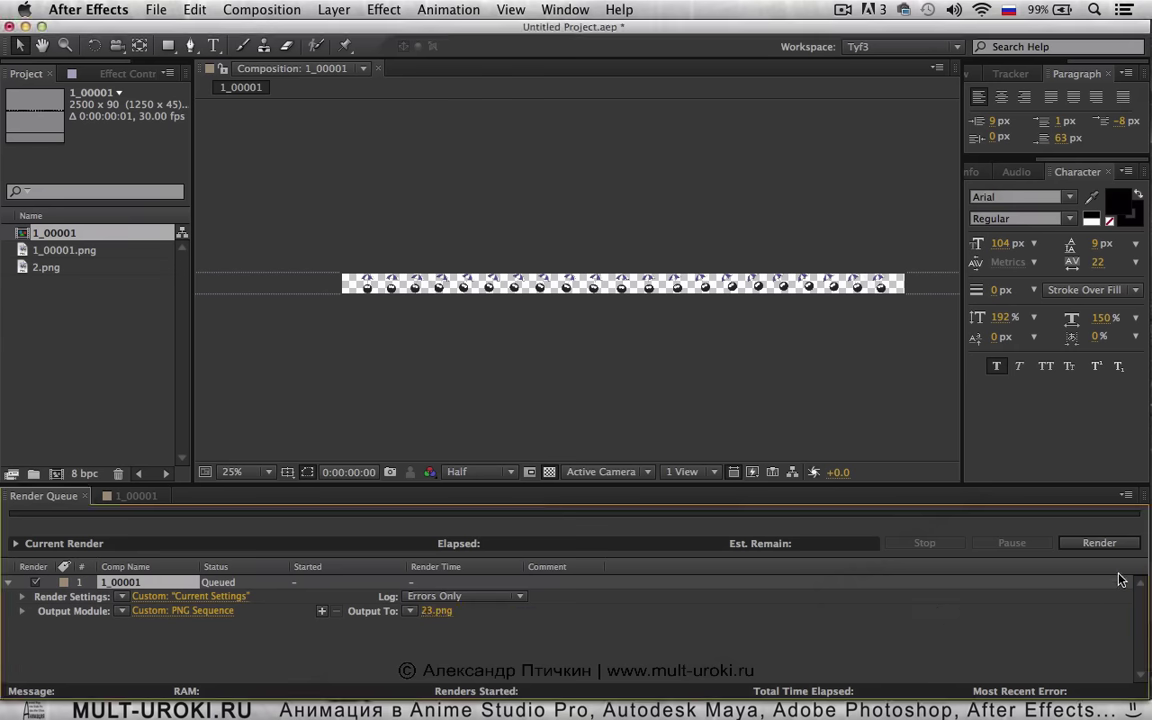
click(1104, 548)
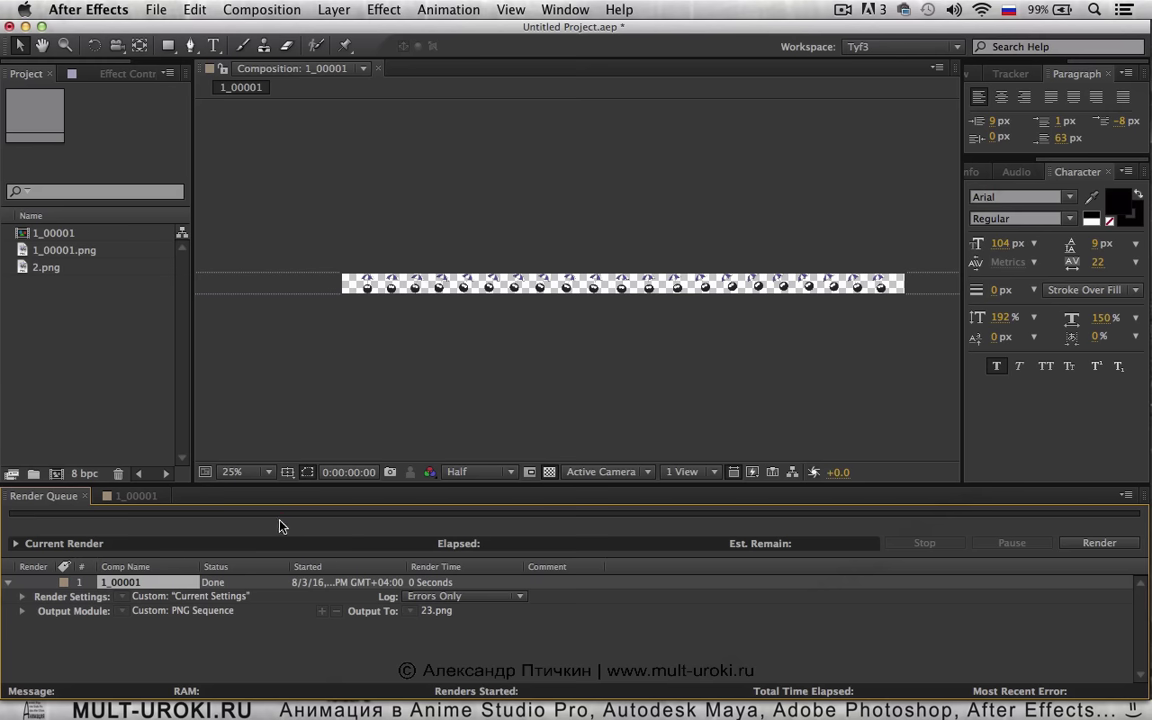
Add the whole 1_00001 composition to the render queue and return to its timeline
click(135, 498)
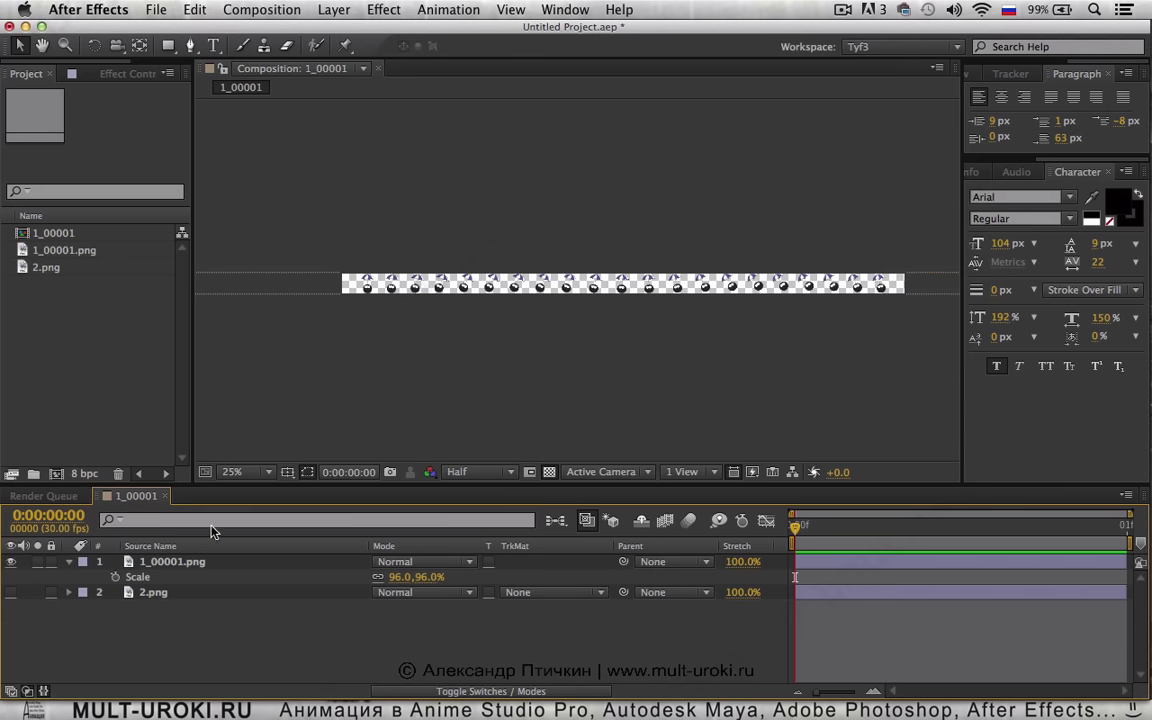
click(242, 9)
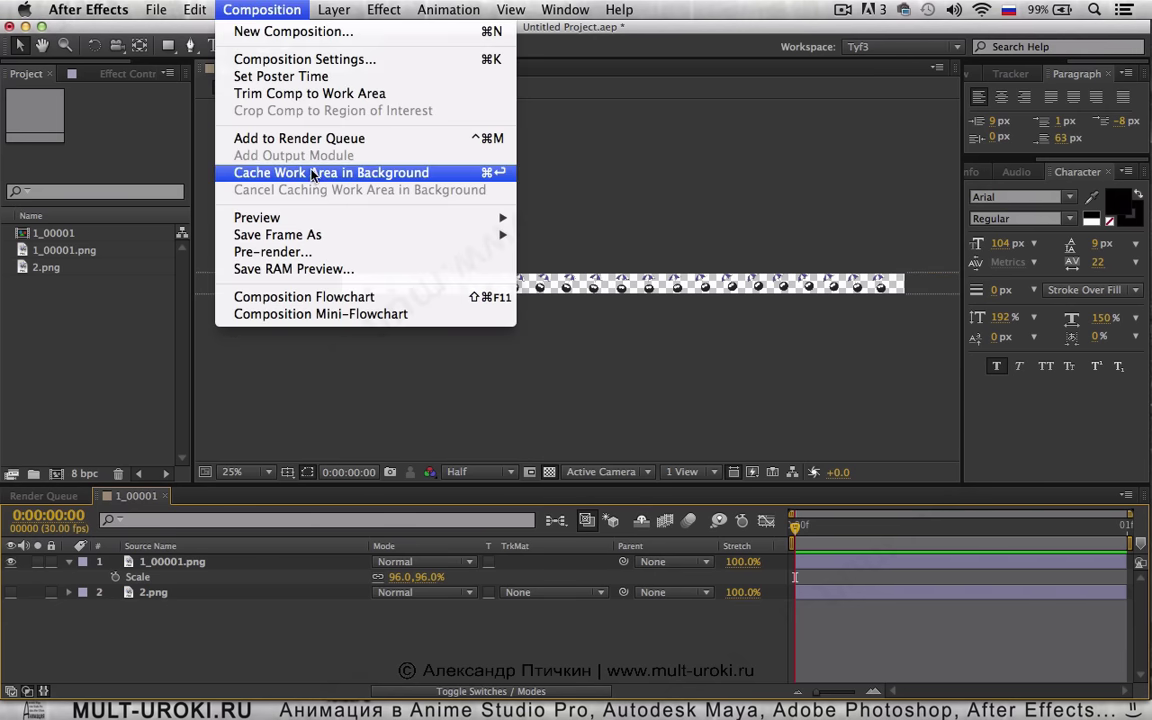
click(396, 142)
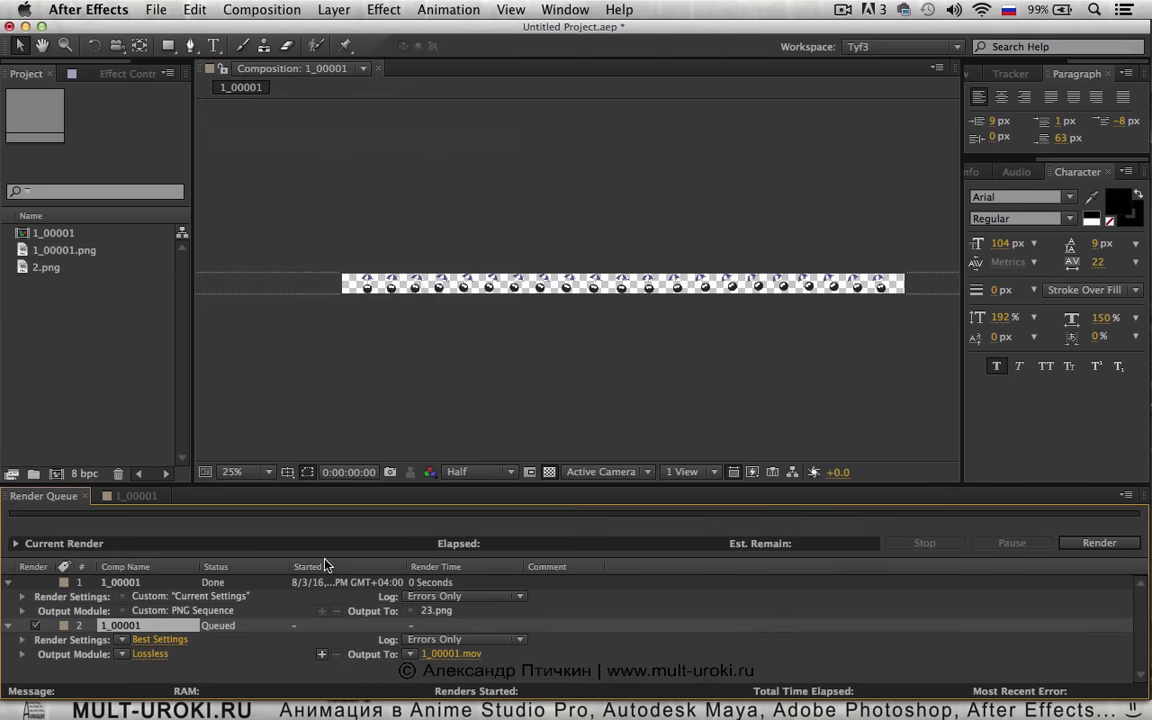
click(136, 496)
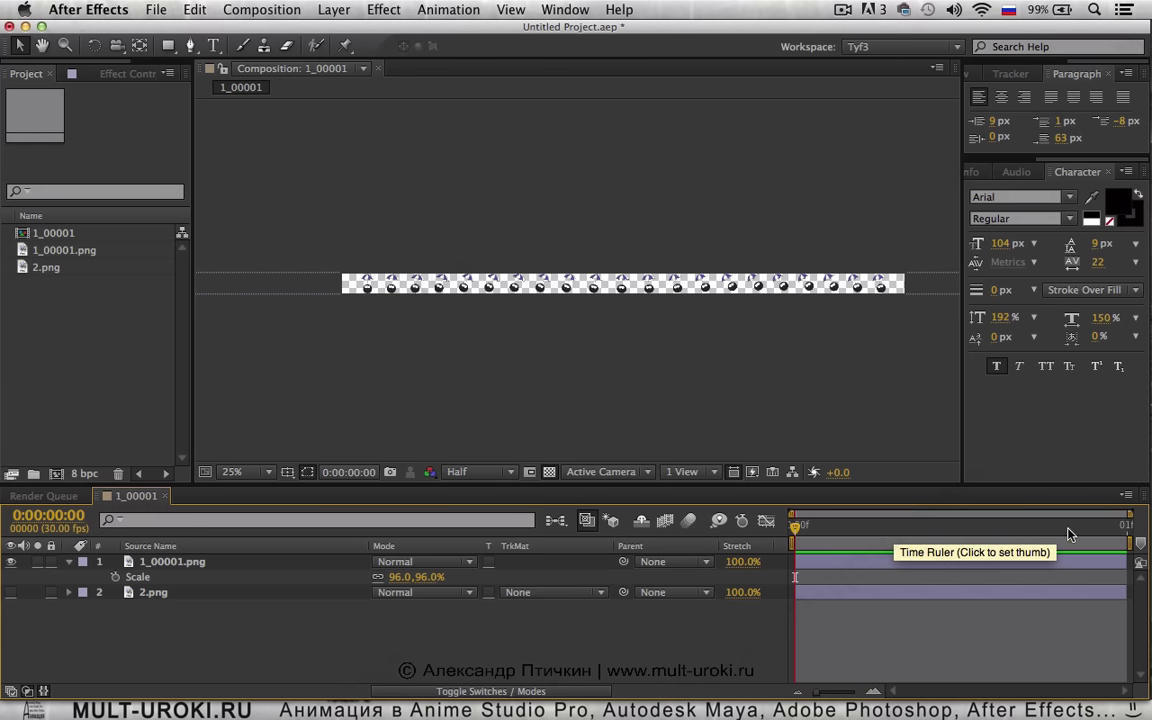
Set the duration of the 1_00001 composition to 0:00:10:01 in its composition settings
click(120, 341)
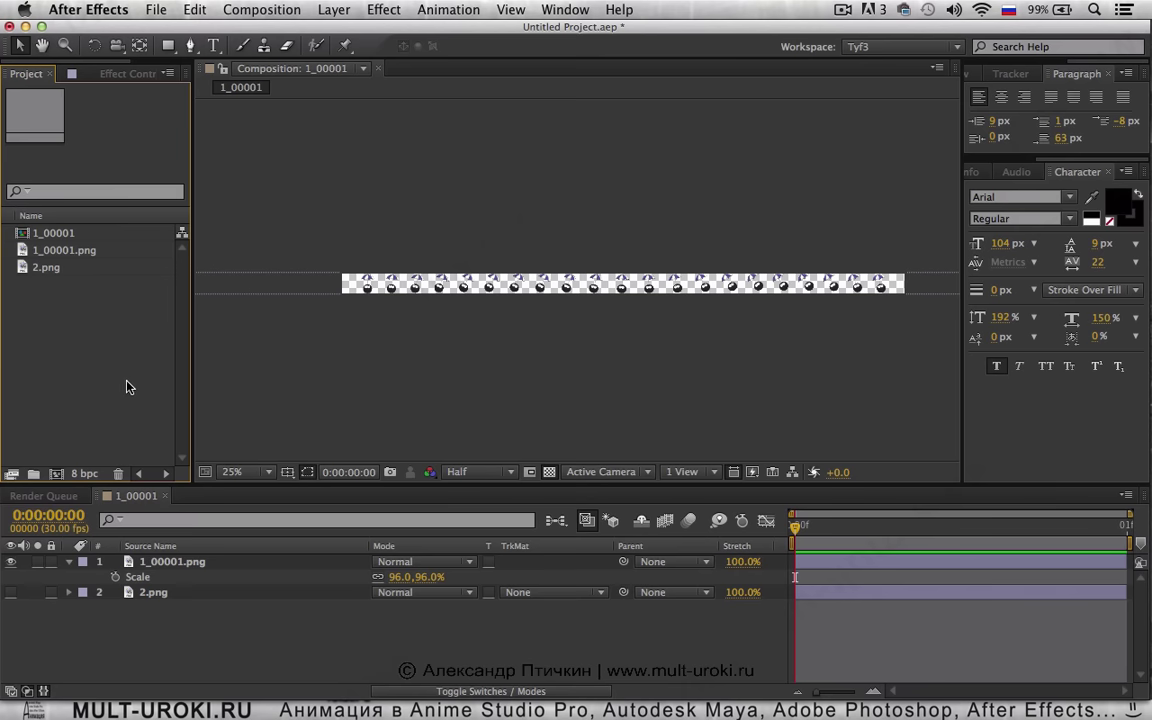
click(60, 233)
right_click(60, 233)
click(150, 223)
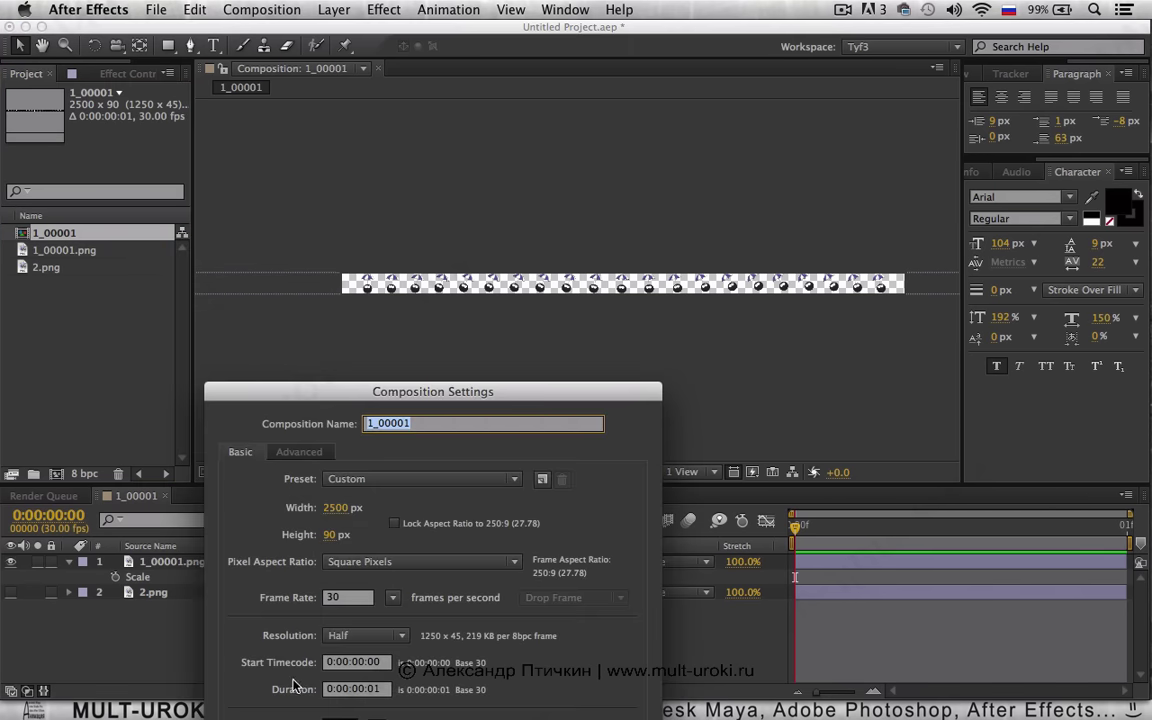
click(358, 690)
text(10)
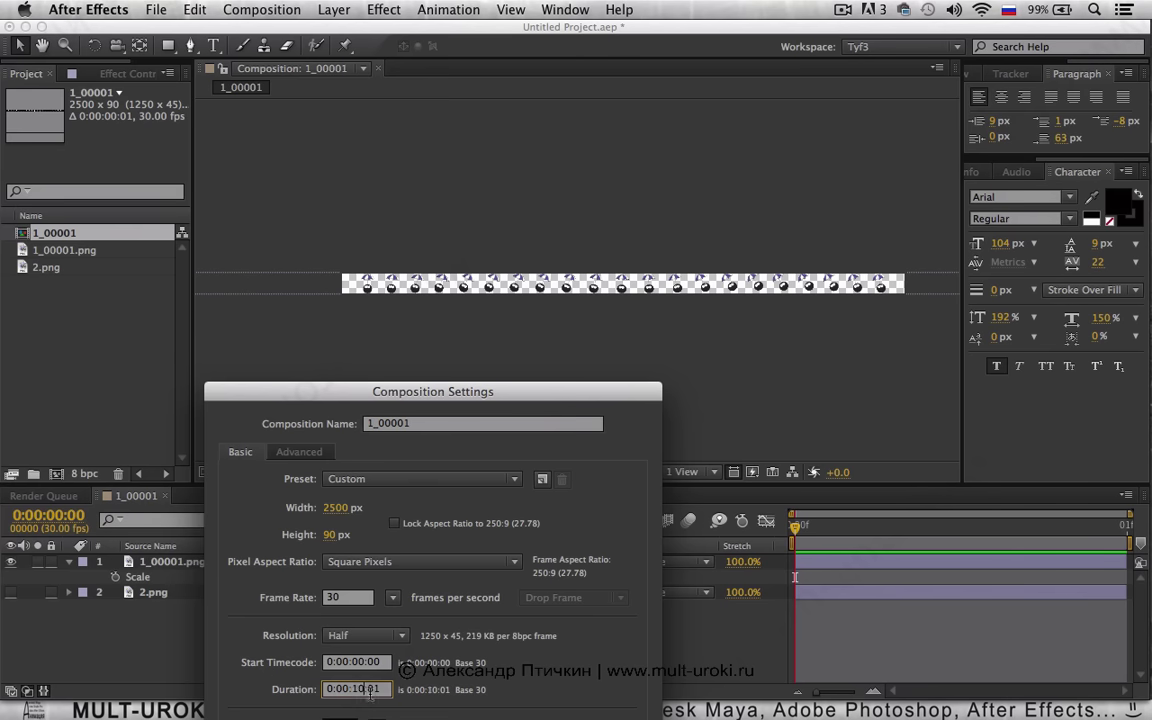
drag(566, 398, 544, 243)
click(527, 656)
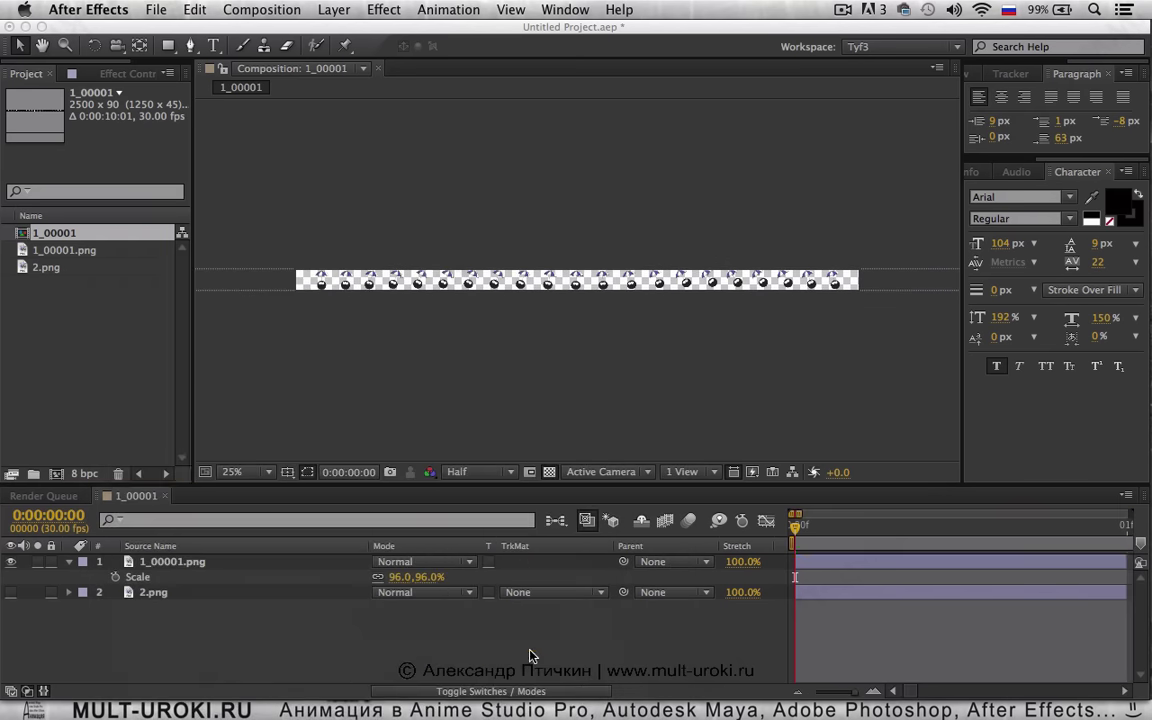
Scrub past the layers' end, show the full ten-second timeline and return the current time to 0:00:00:00
drag(806, 533, 868, 540)
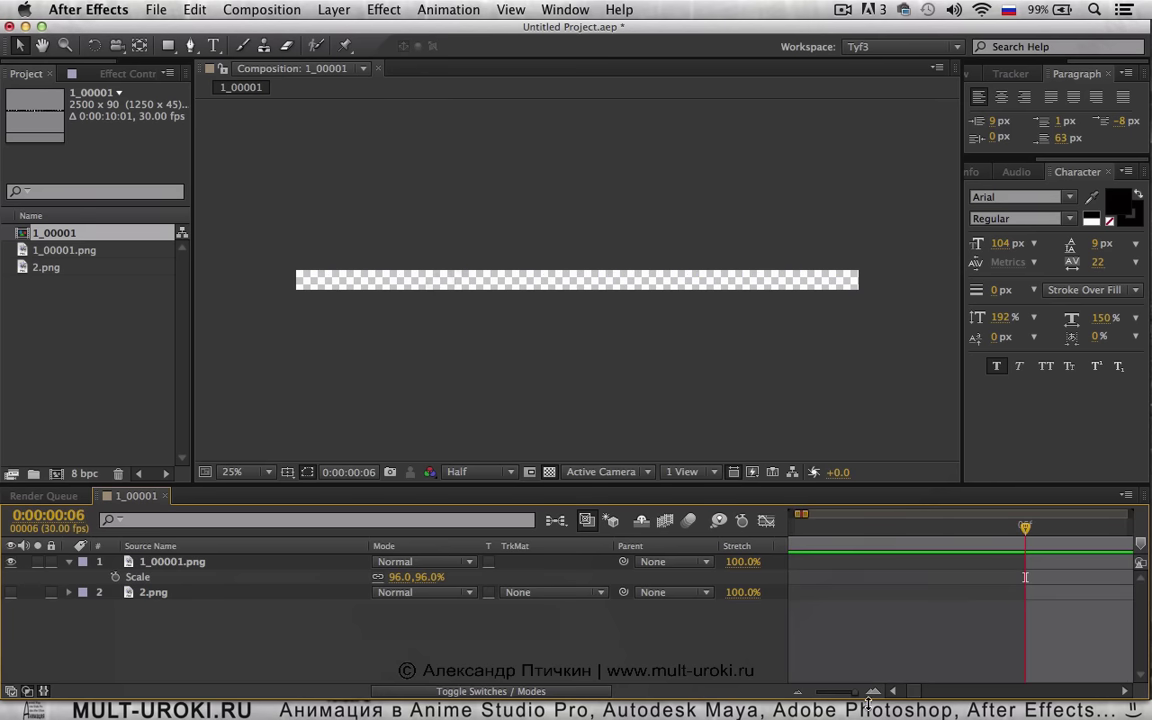
drag(849, 691, 808, 692)
drag(811, 534, 795, 580)
click(251, 9)
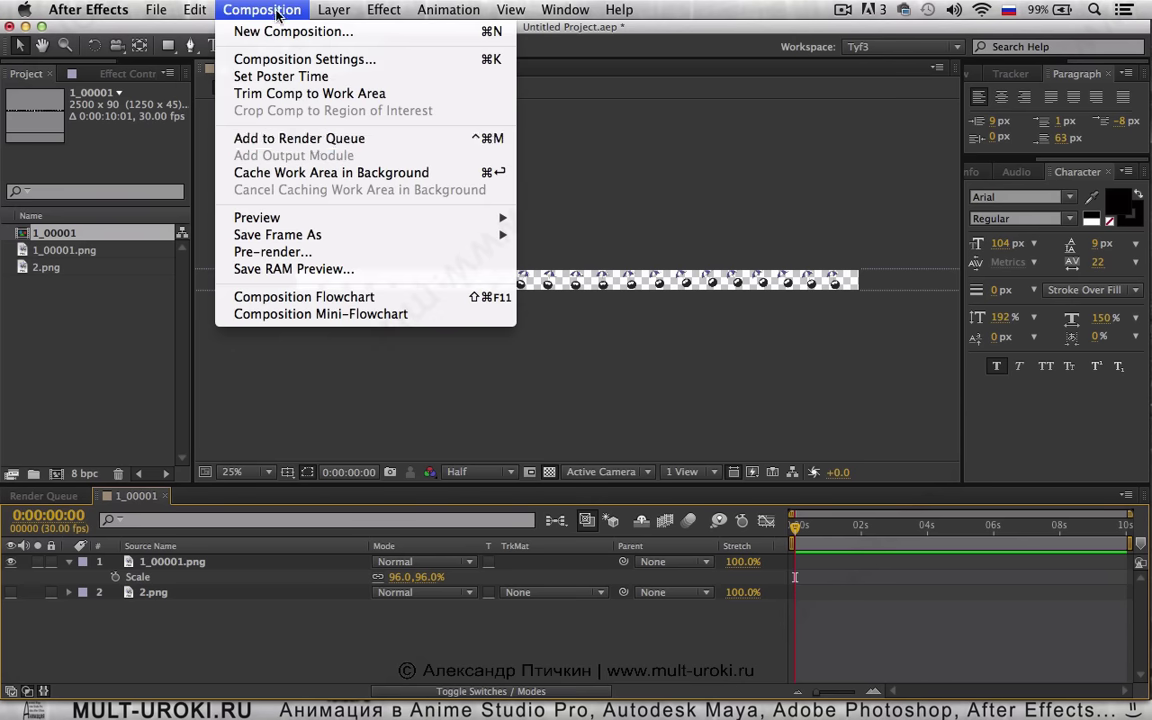
click(682, 657)
drag(798, 531, 795, 598)
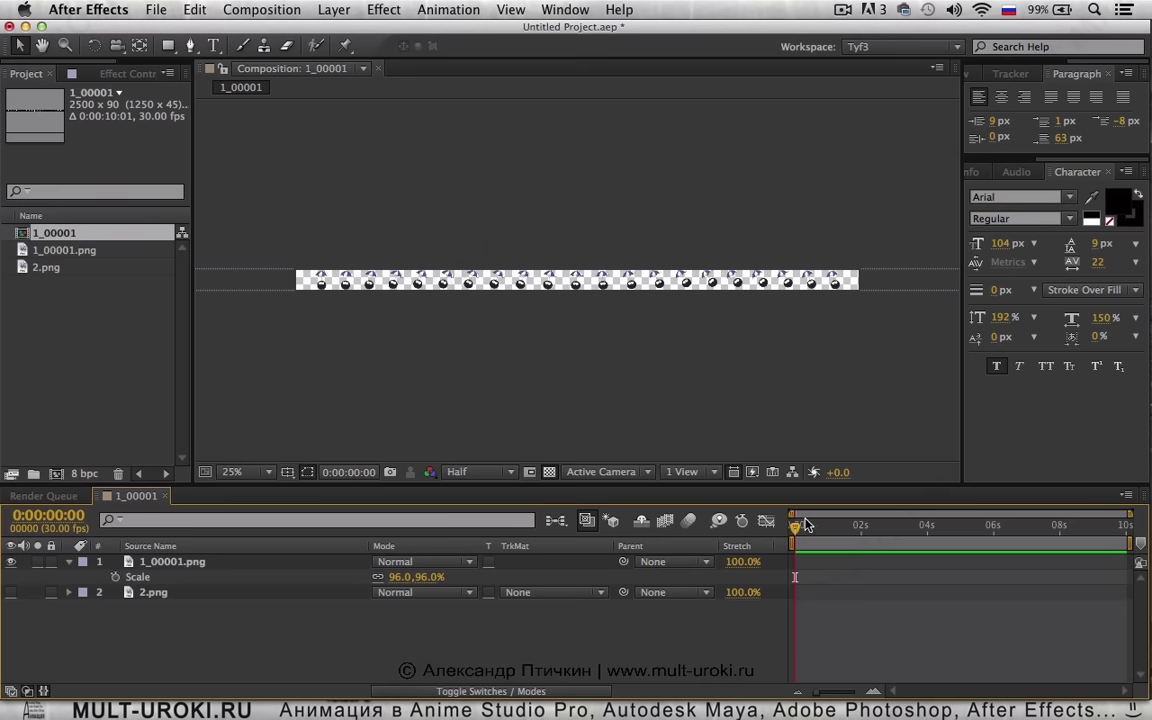
Move the current time to 0:00:01:02 and limit the work area to that single frame
drag(796, 528, 830, 557)
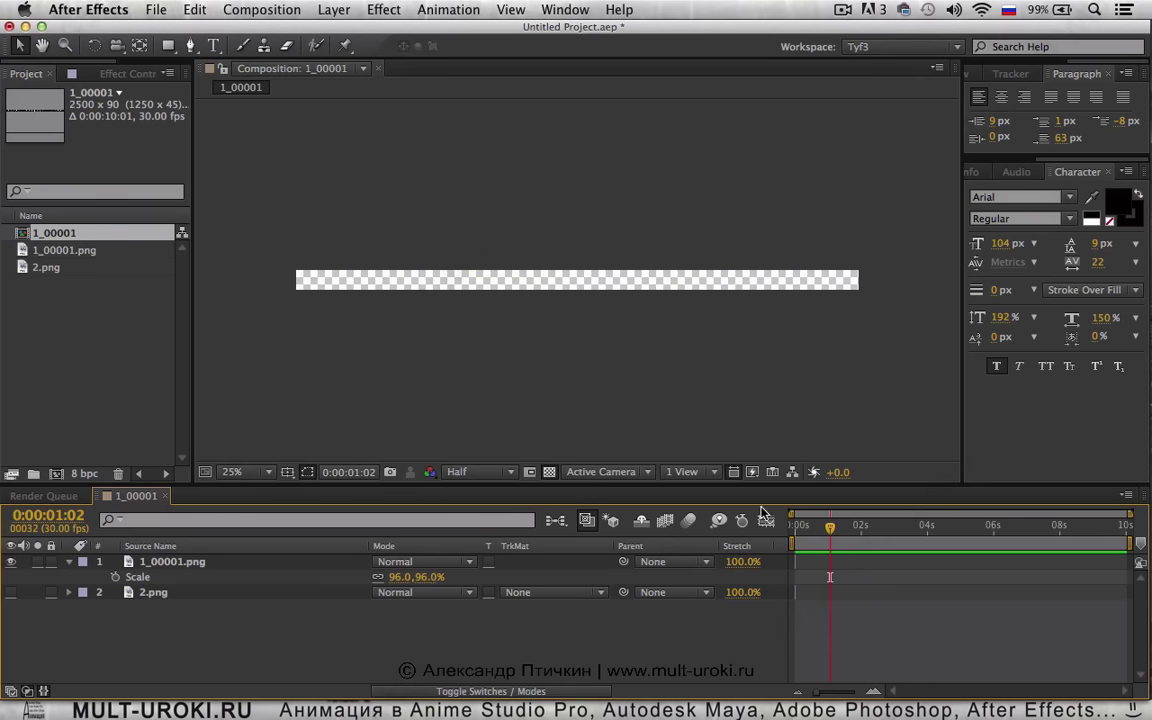
click(236, 10)
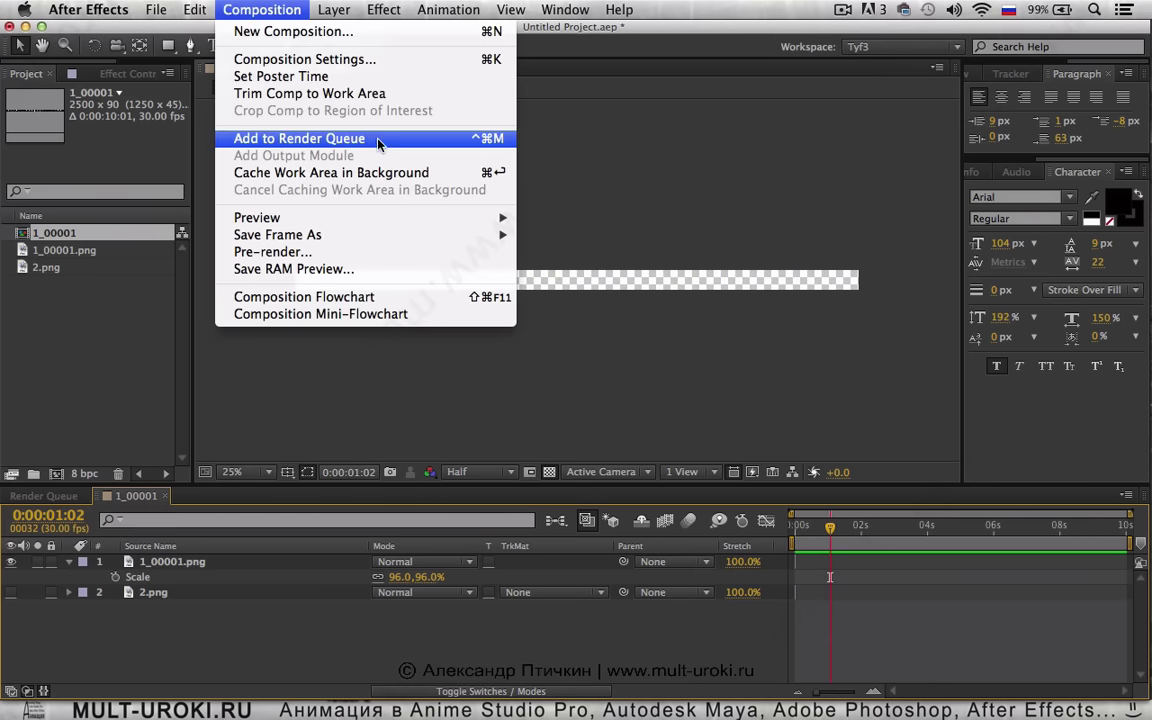
click(718, 648)
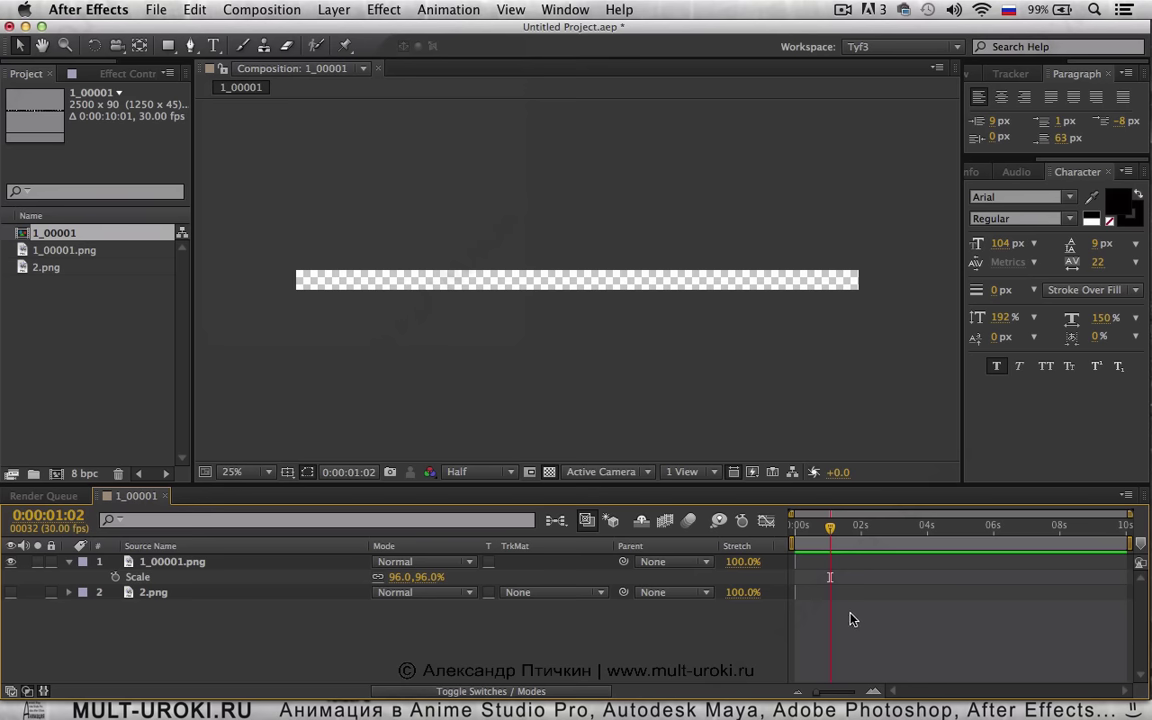
key(b)
key(n)
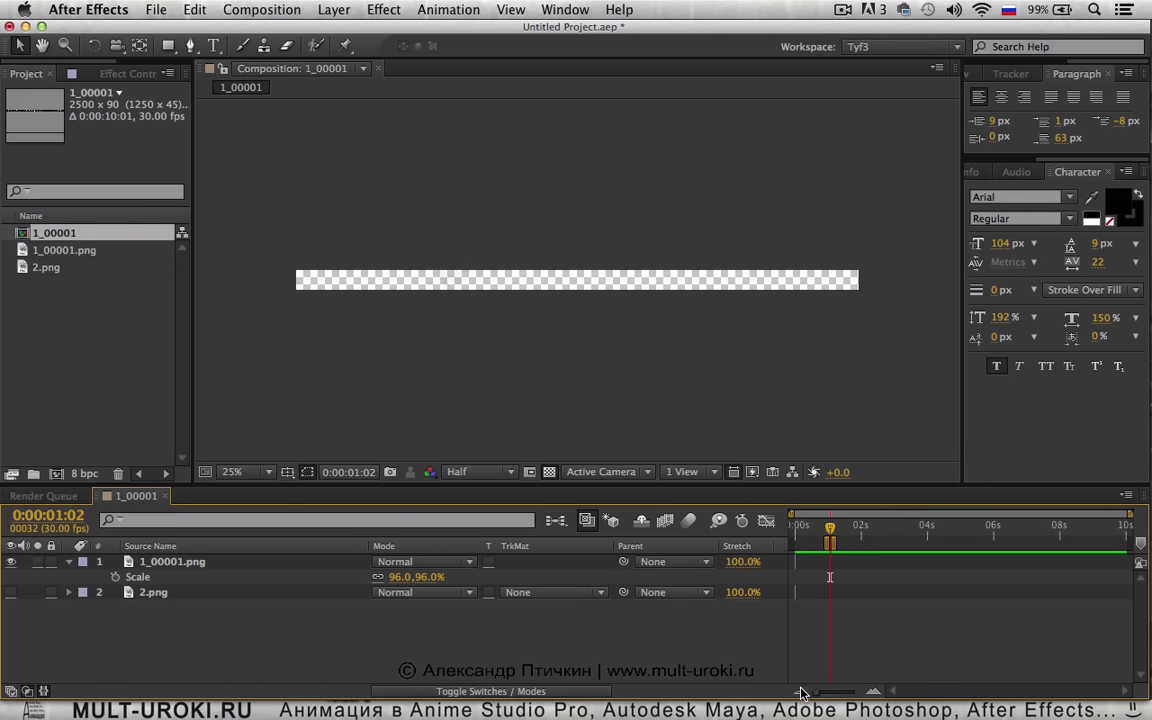
drag(830, 541, 962, 543)
key(n)
drag(817, 692, 862, 692)
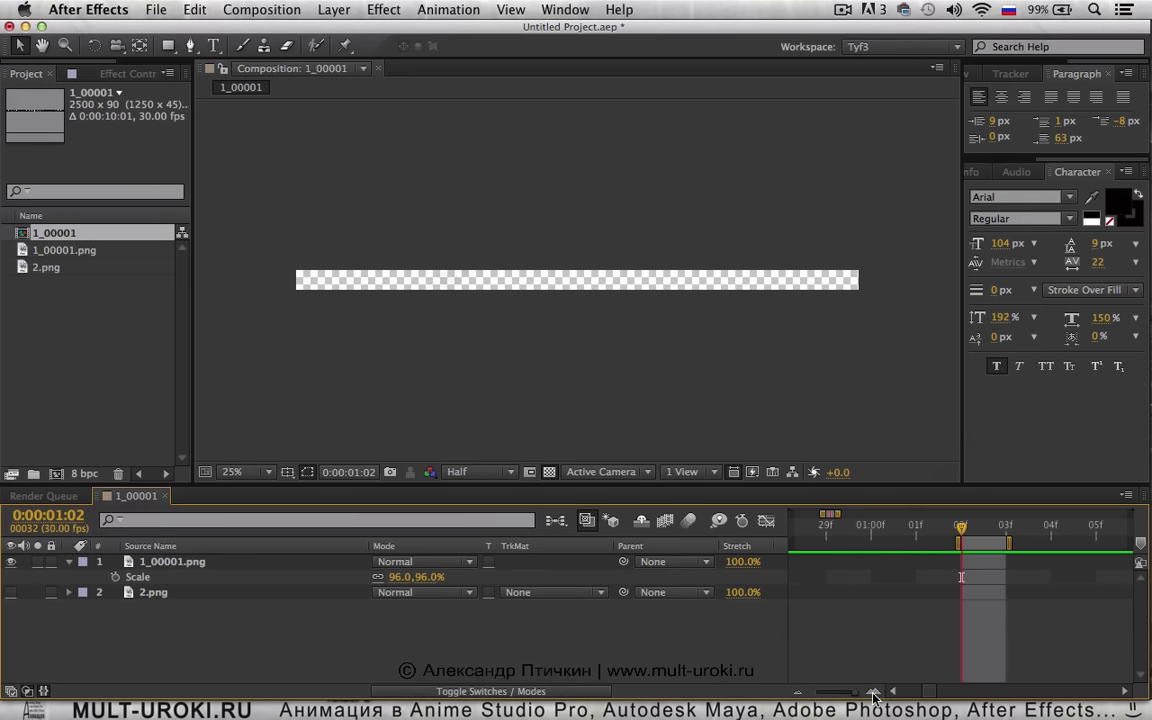
Trim the 1_00001 composition to its single-frame work area and check the Save Frame As options
right_click(975, 545)
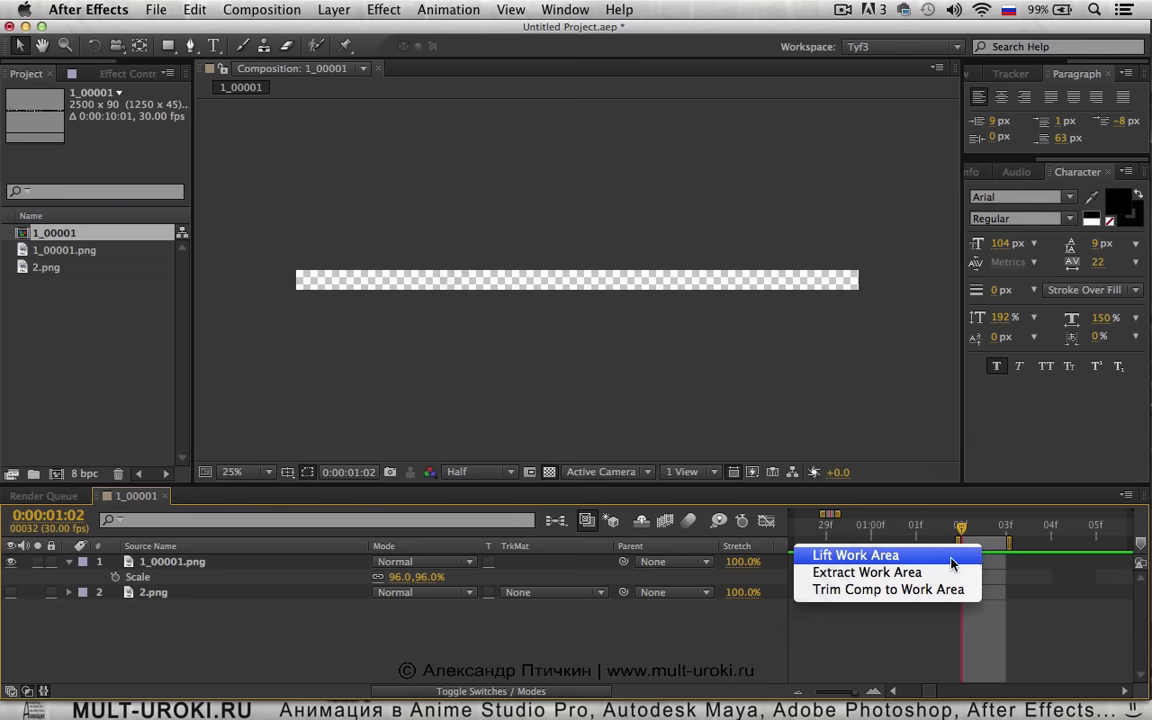
click(941, 589)
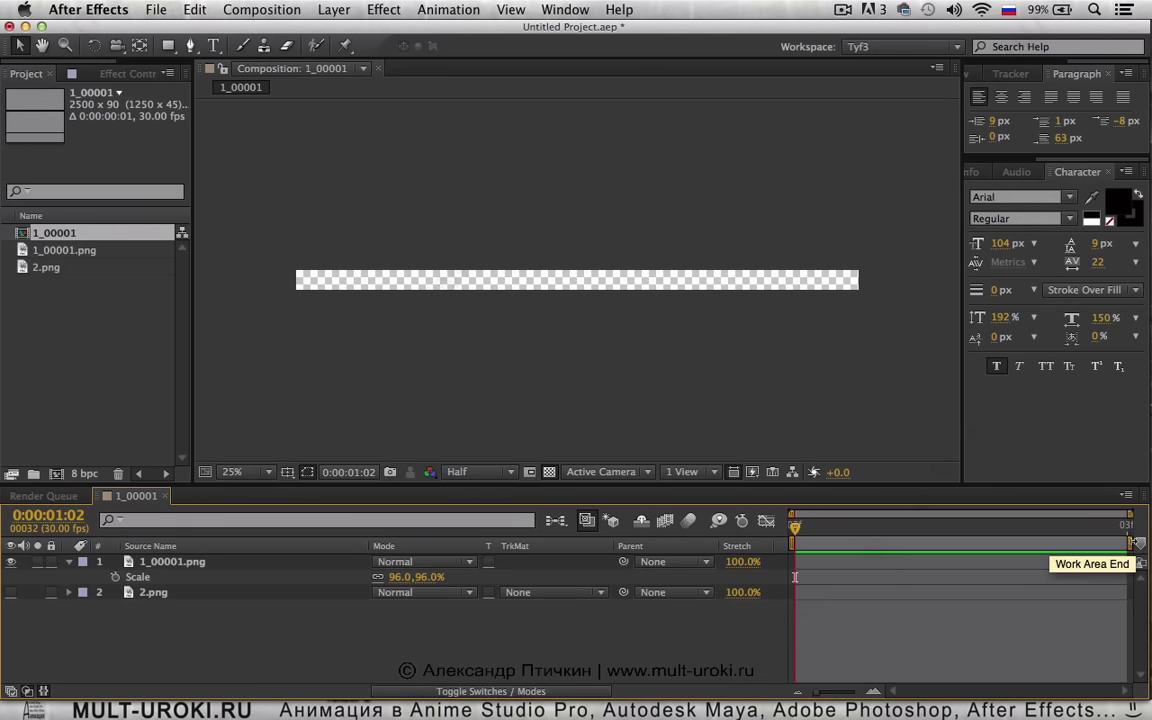
click(262, 9)
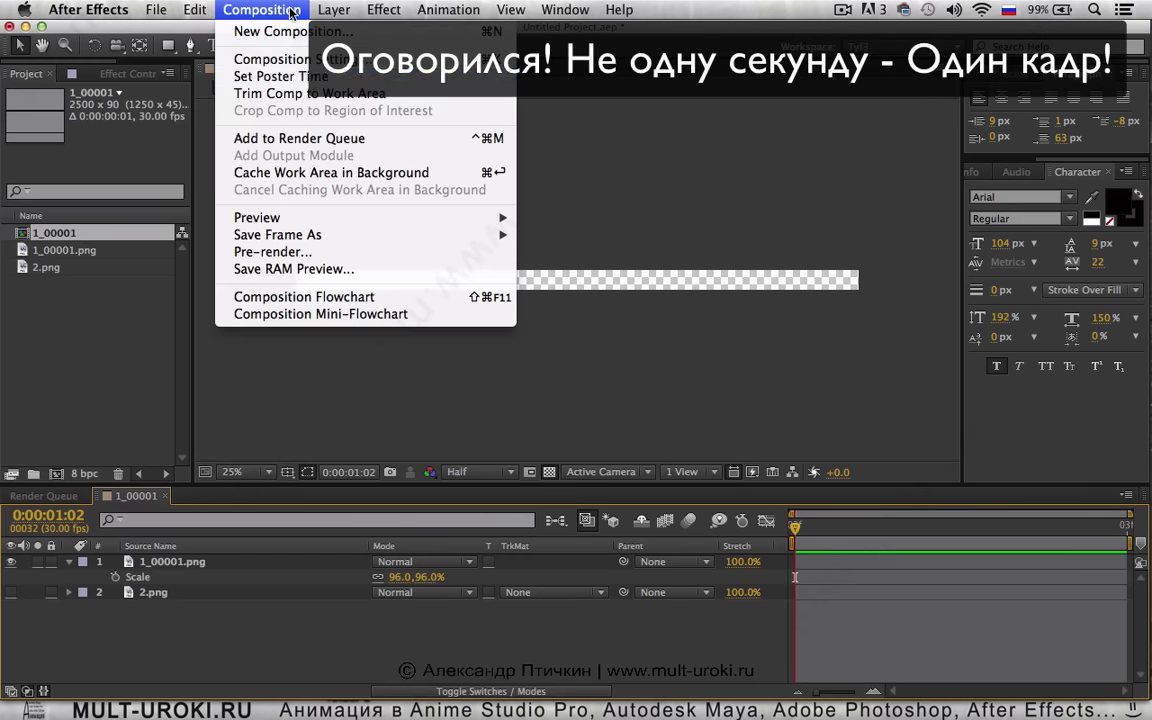
mouse_move(338, 236)
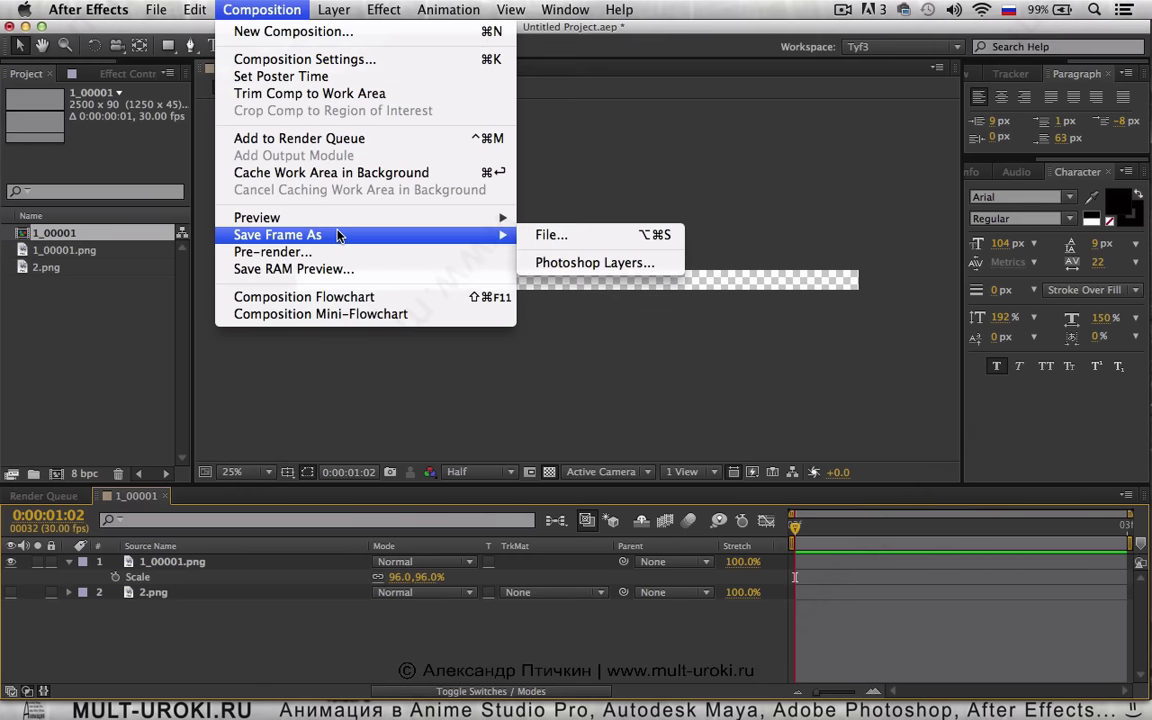
click(637, 651)
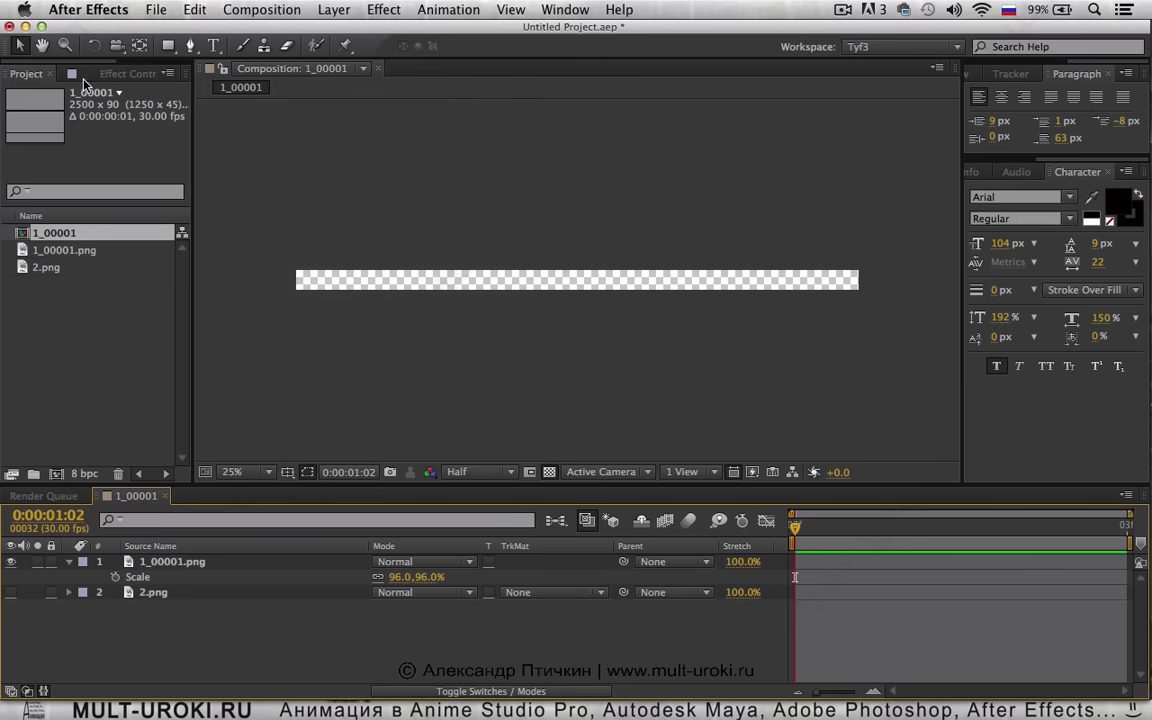
Switch to the desktop and move 2.png and 23.png side by side near its middle, previewing 2.png
click(25, 27)
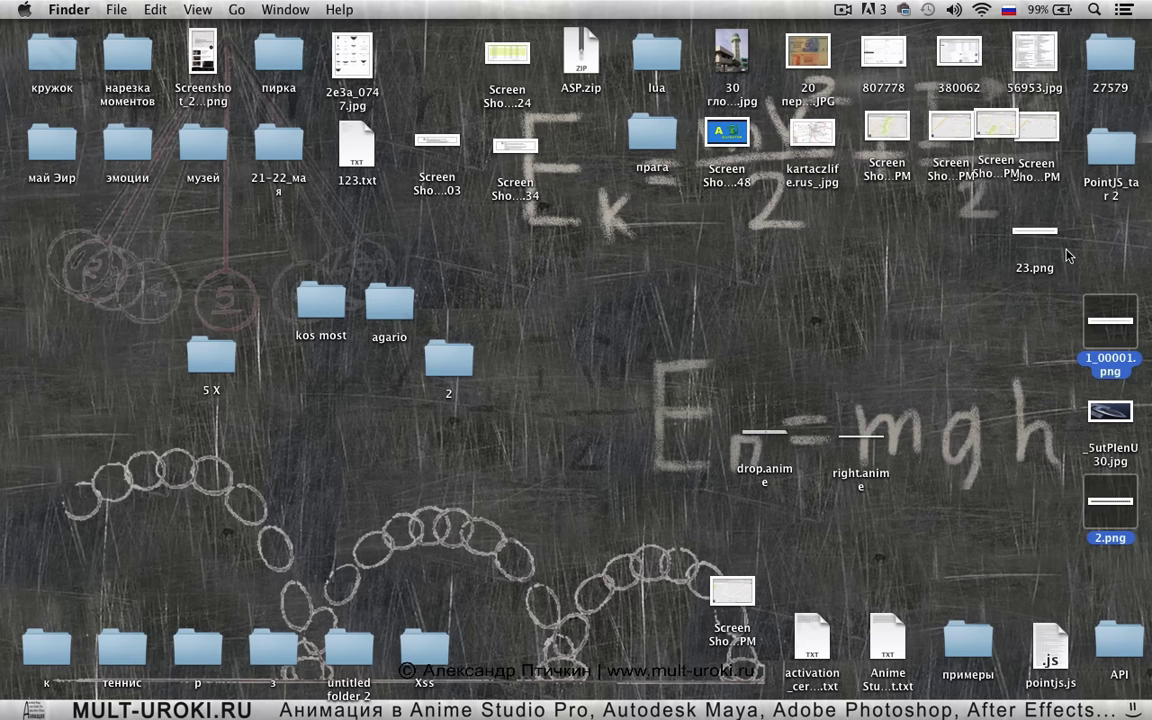
click(1035, 234)
drag(1110, 500, 729, 318)
key(space)
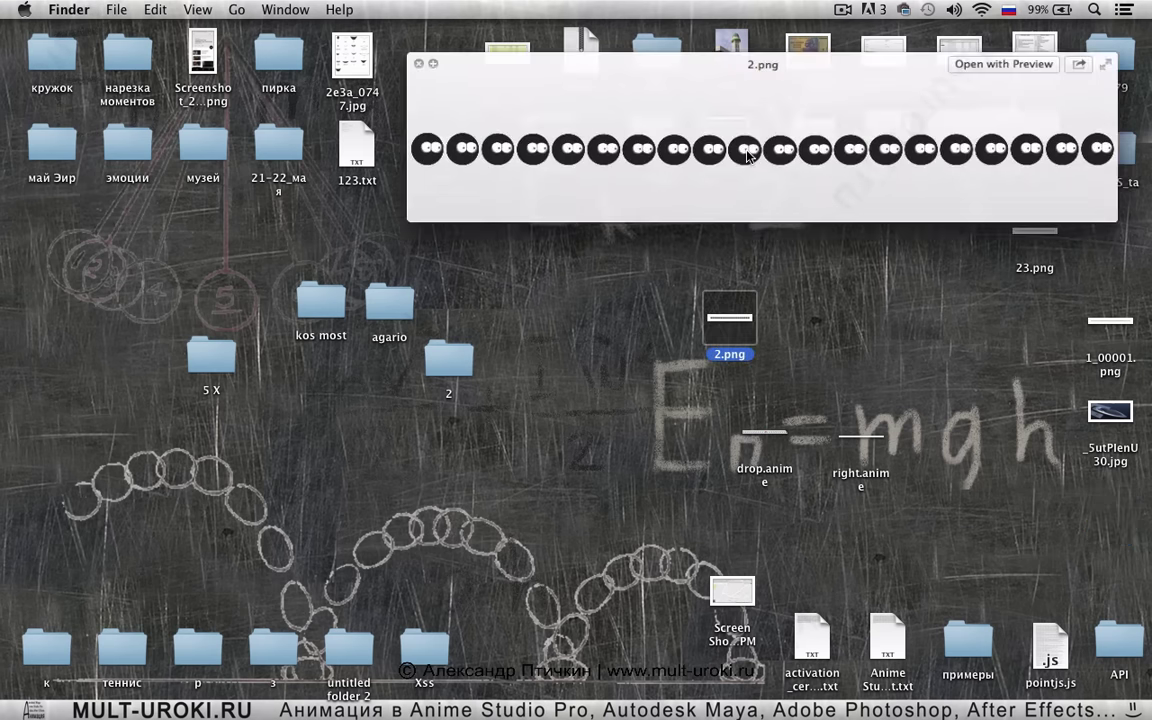
key(space)
drag(1033, 232, 815, 320)
Compare the sprite rows in 2.png and 23.png by alternating between their Quick Look previews
key(space)
key(Left)
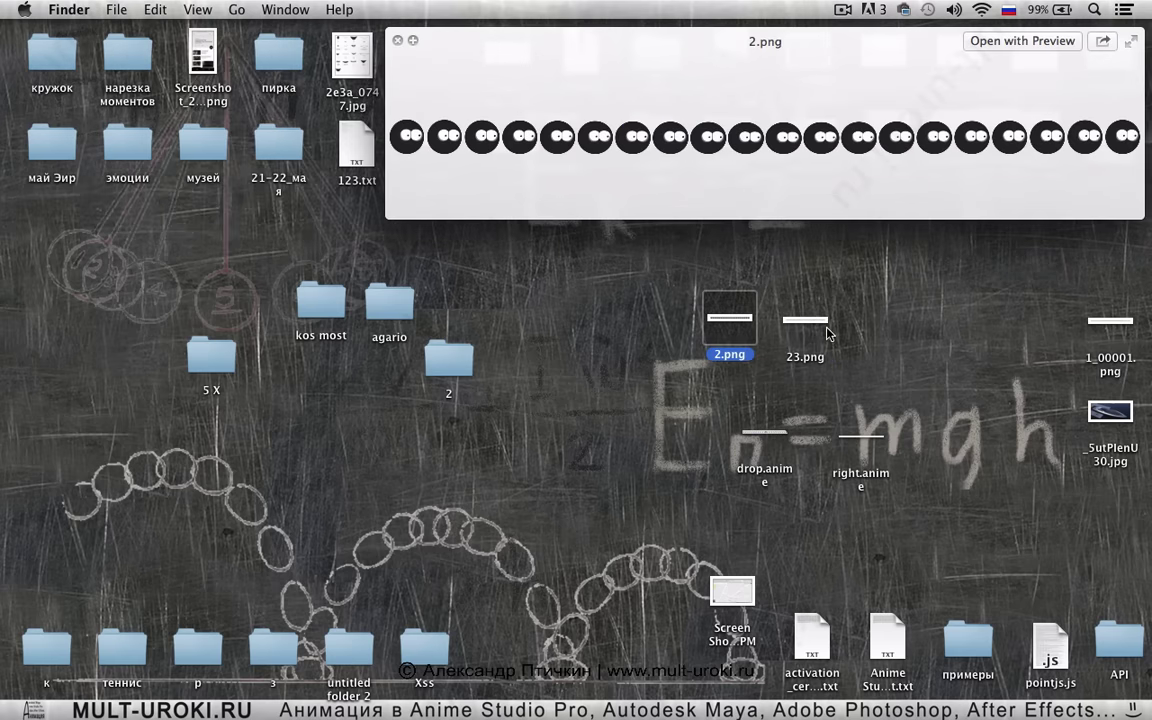
key(Right)
key(Left)
key(Left)
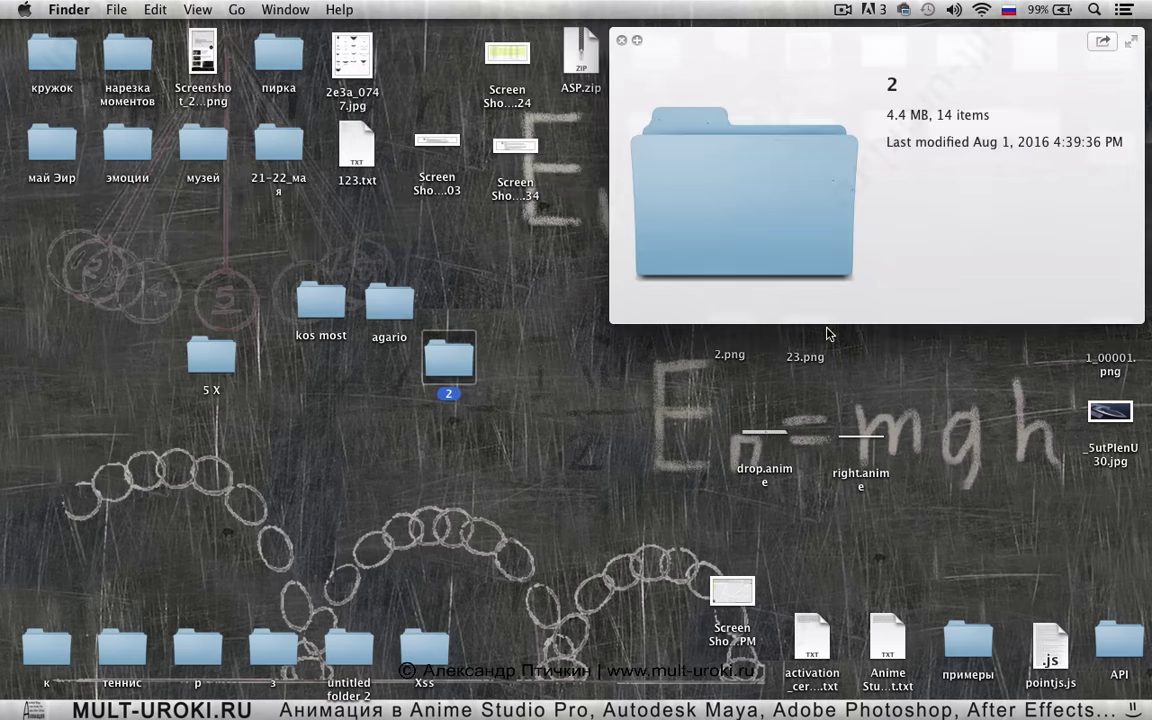
key(Right)
key(Right)
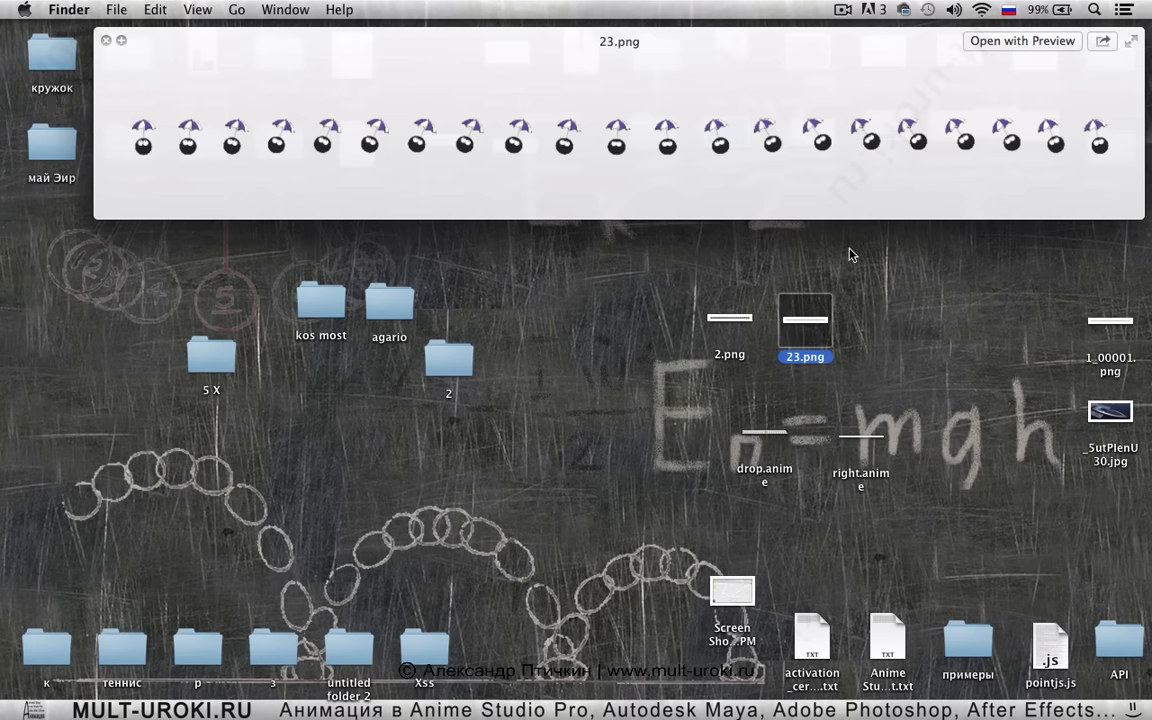
key(space)
click(733, 323)
key(space)
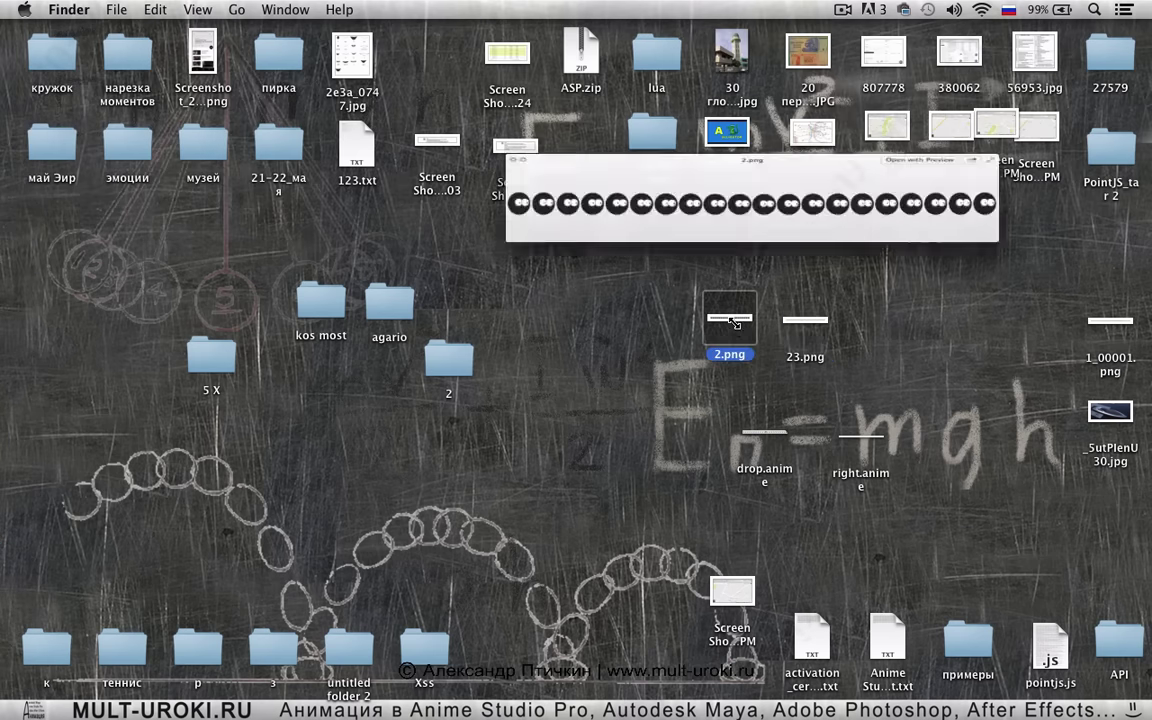
key(Right)
key(Left)
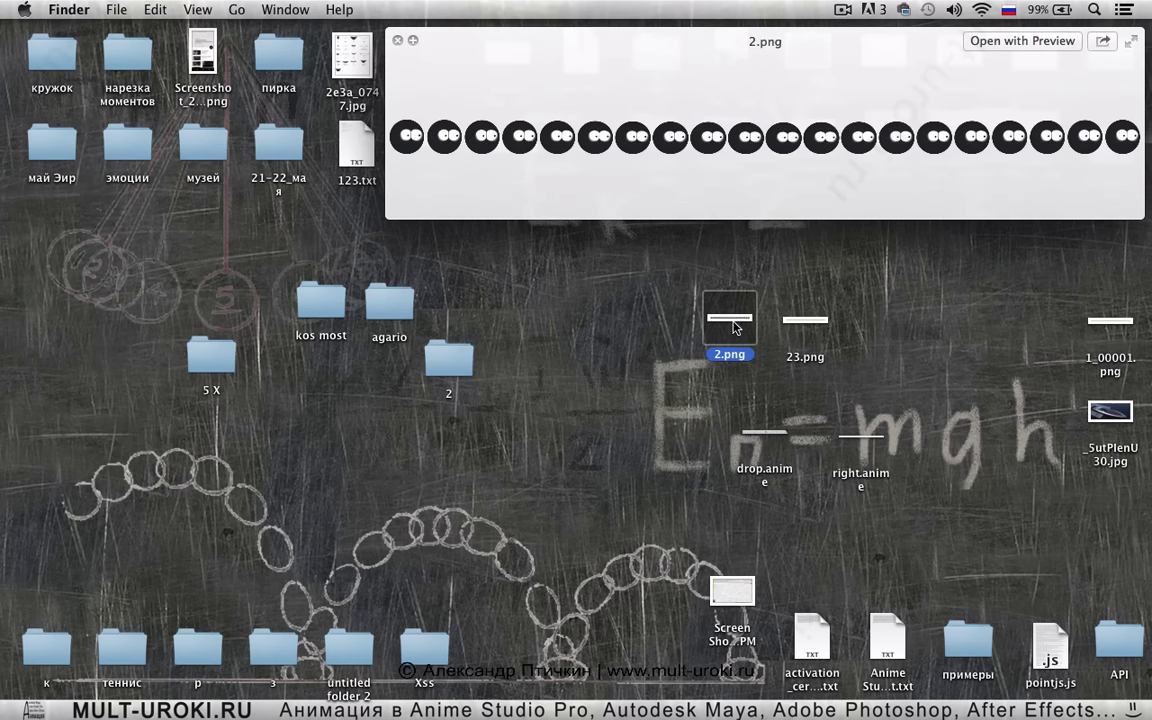
key(space)
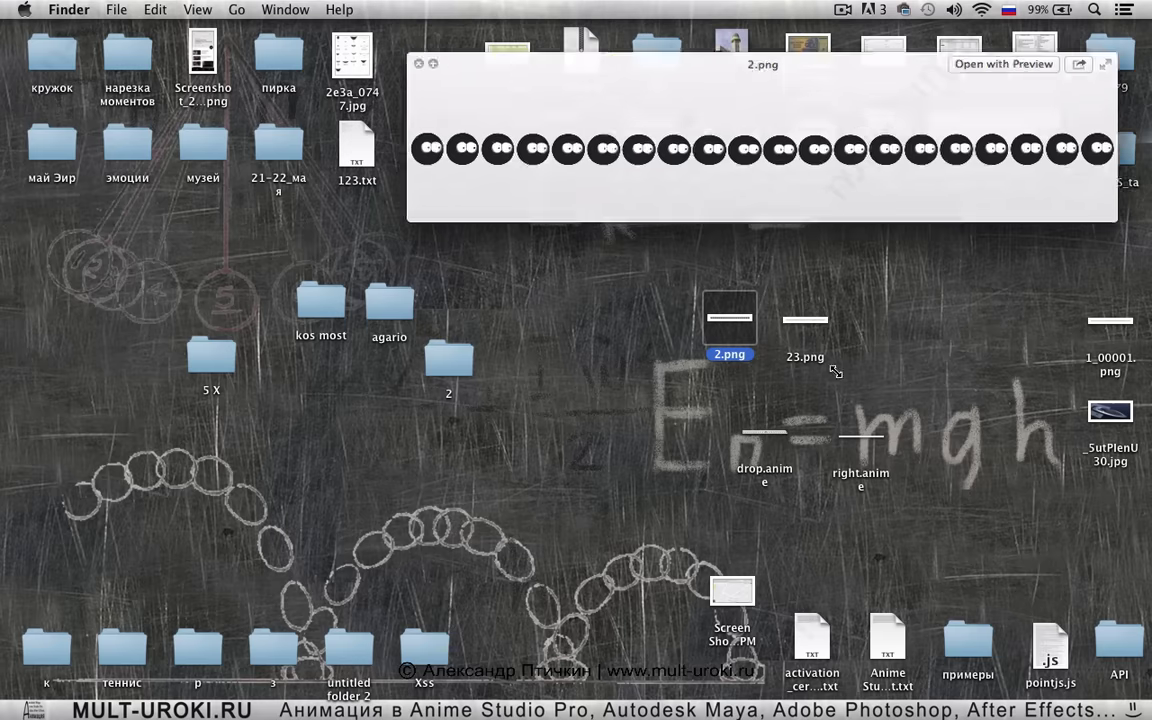
click(893, 395)
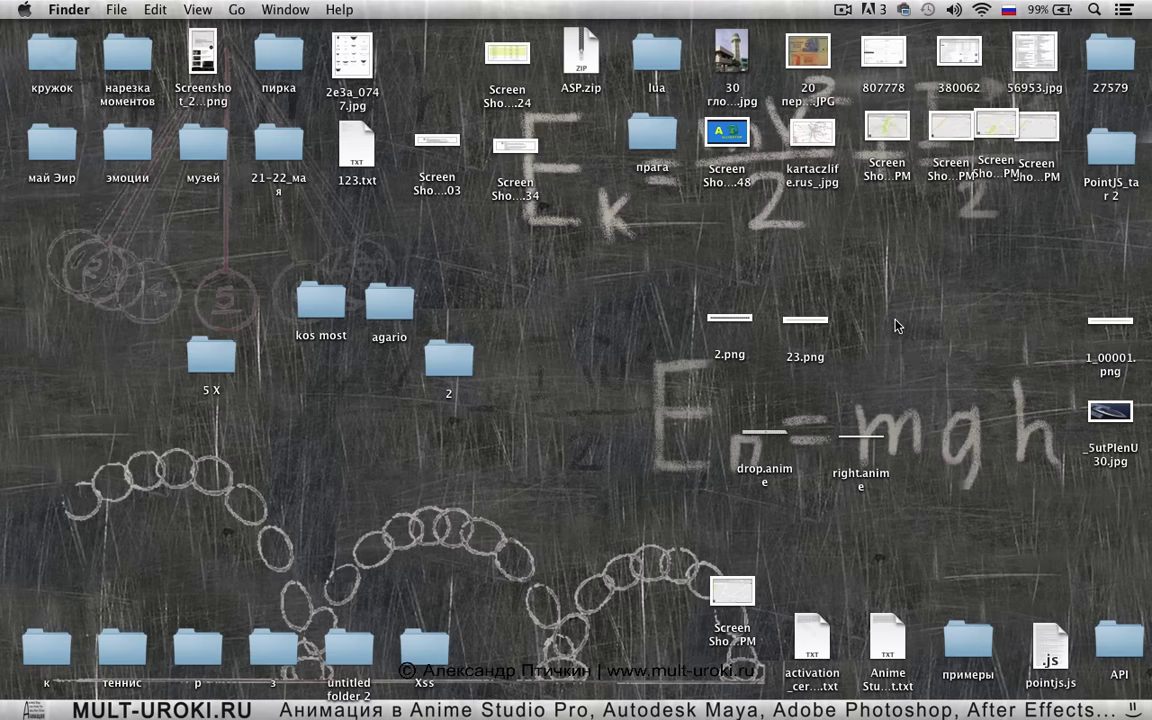
Switch to Chrome, compare the two index.html sprite demos and walk the cartoon man right and left
click(12, 90)
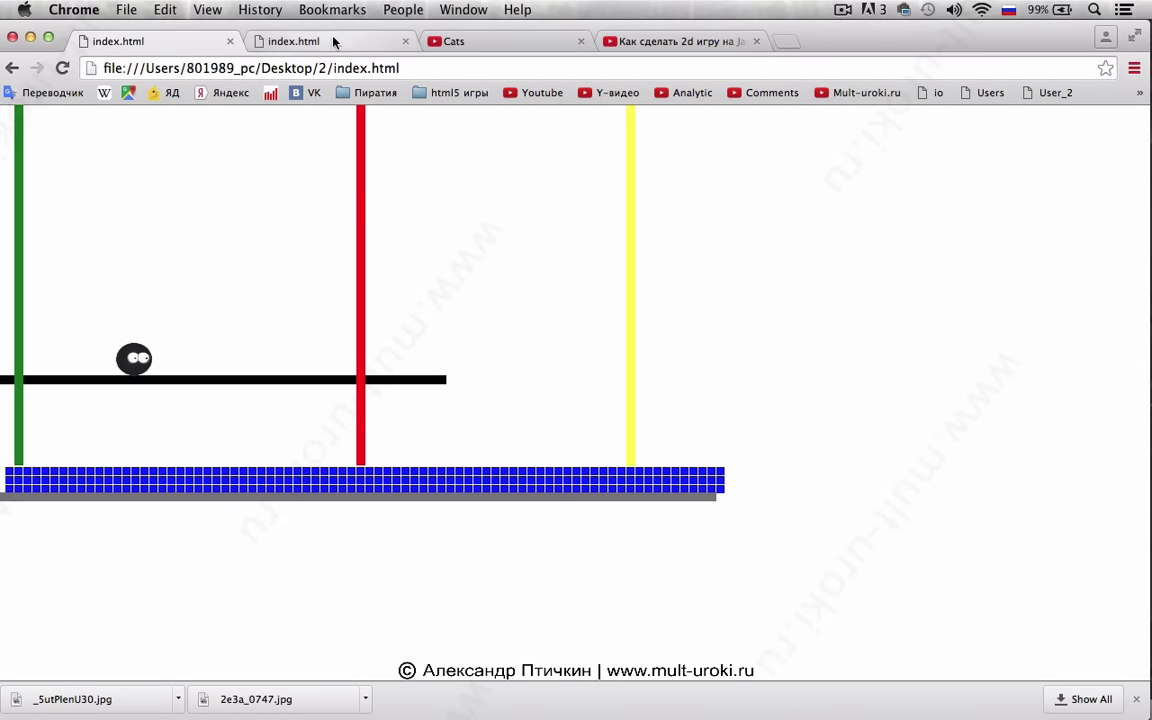
click(300, 41)
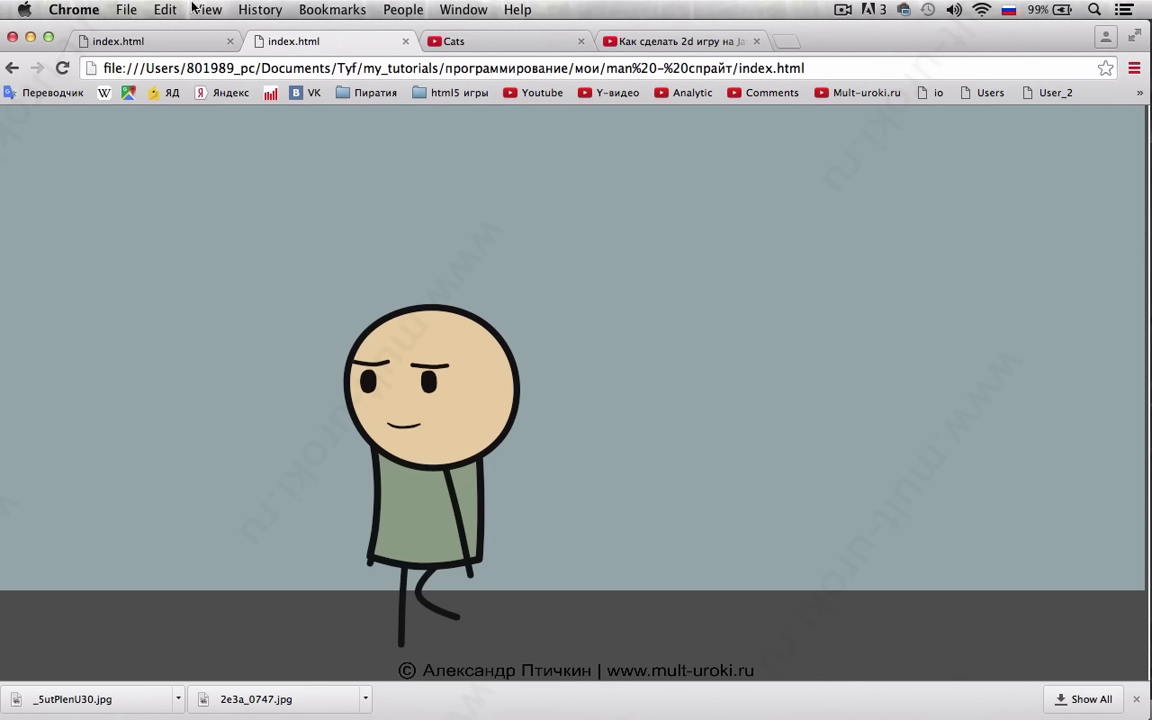
click(165, 42)
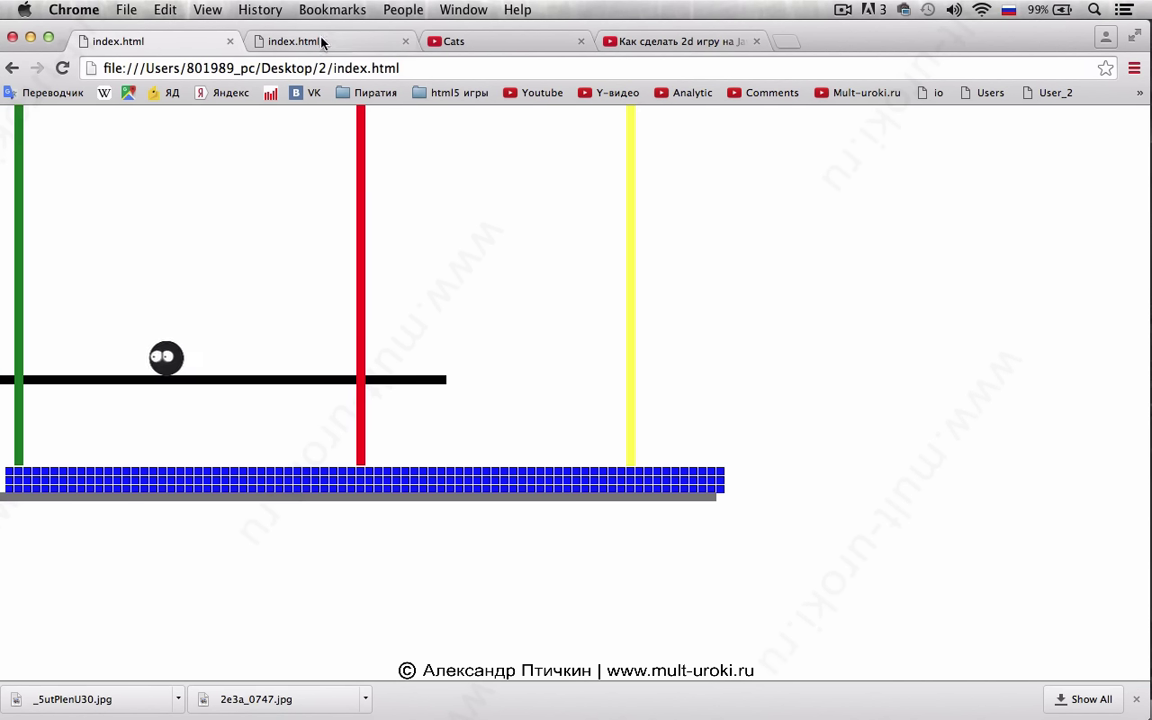
click(322, 42)
key(Right)
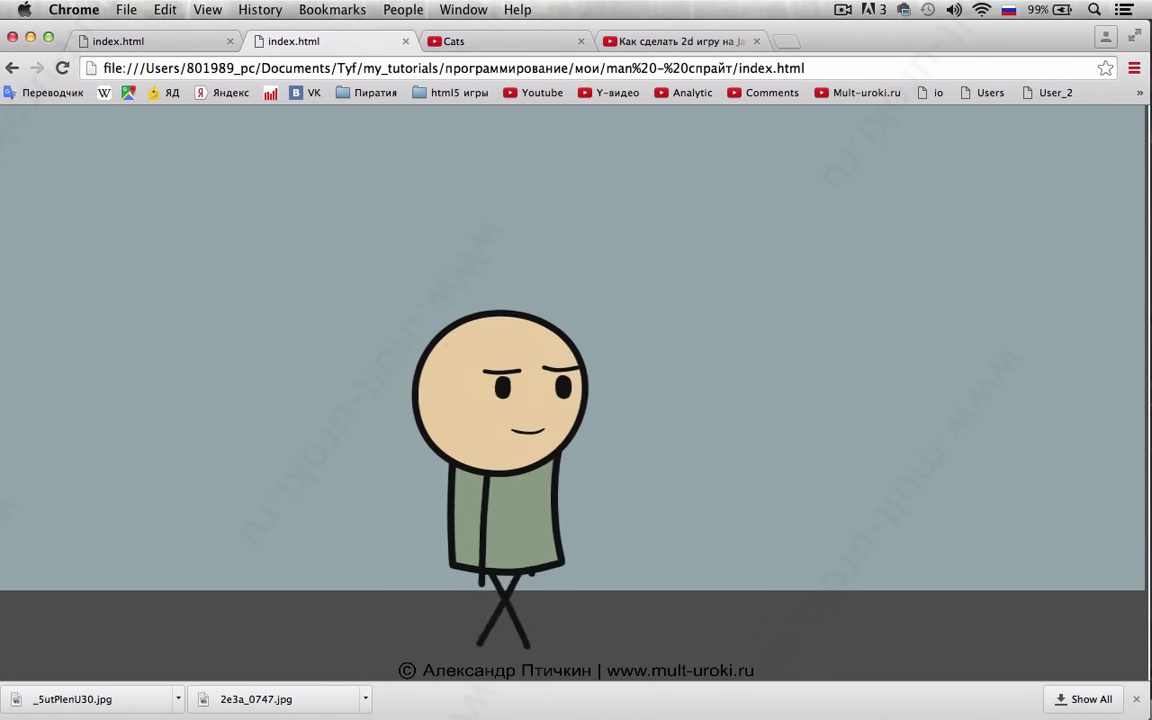
key(Left)
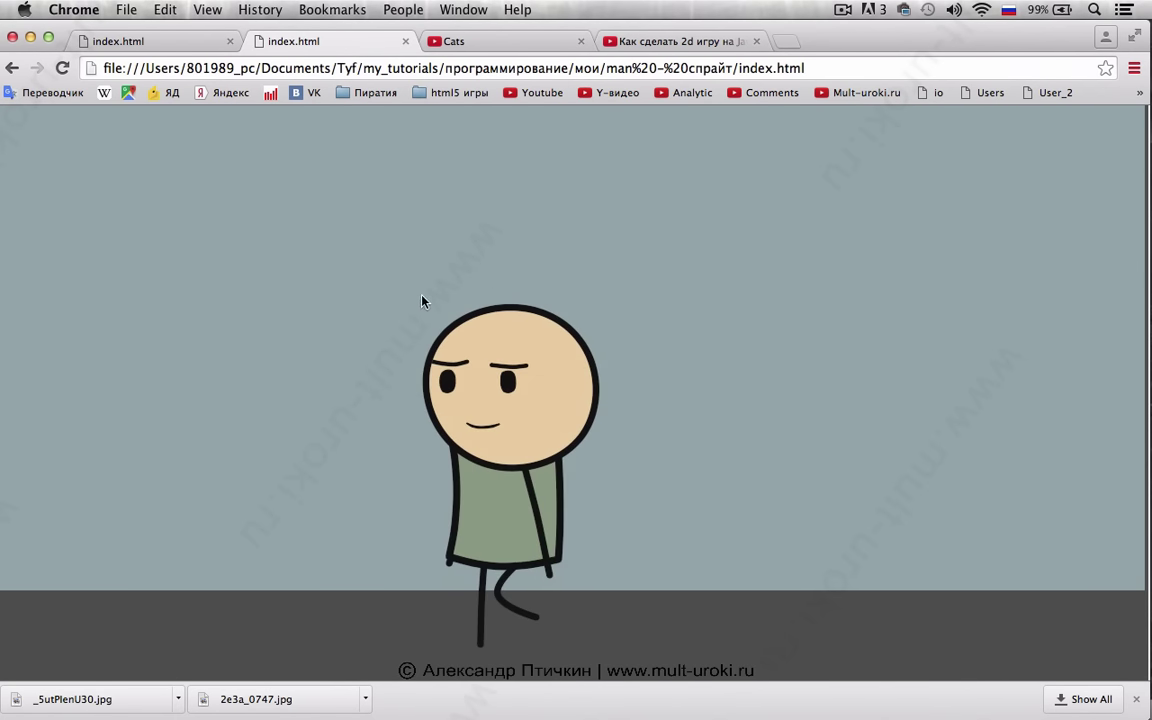